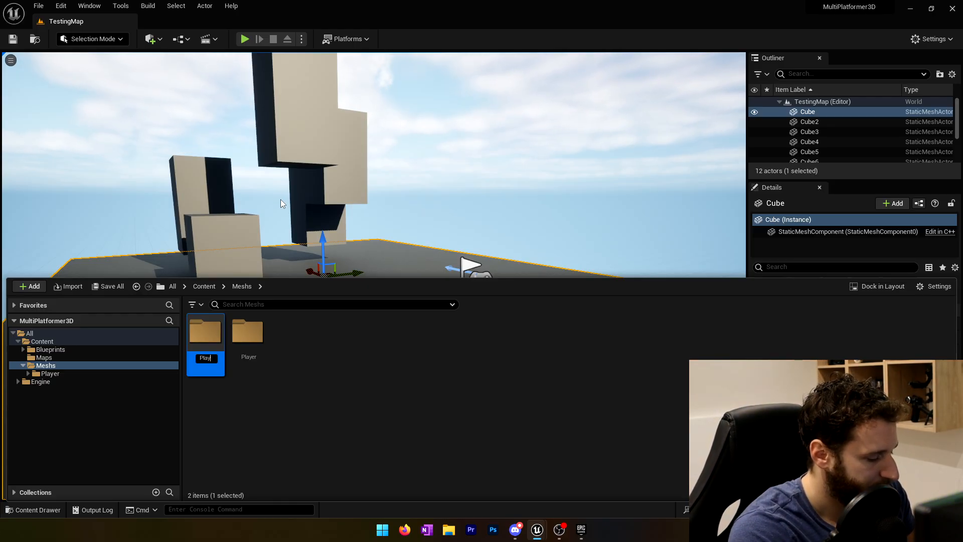
Name the new folder inside Meshs PlayerBunnyRig and open it.
text(erBunny)
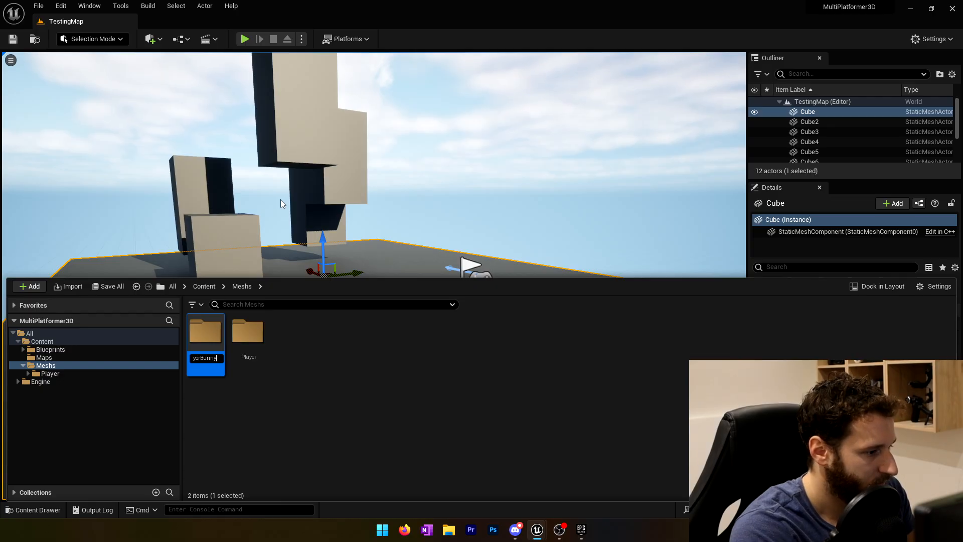
text(Rig)
key(Return)
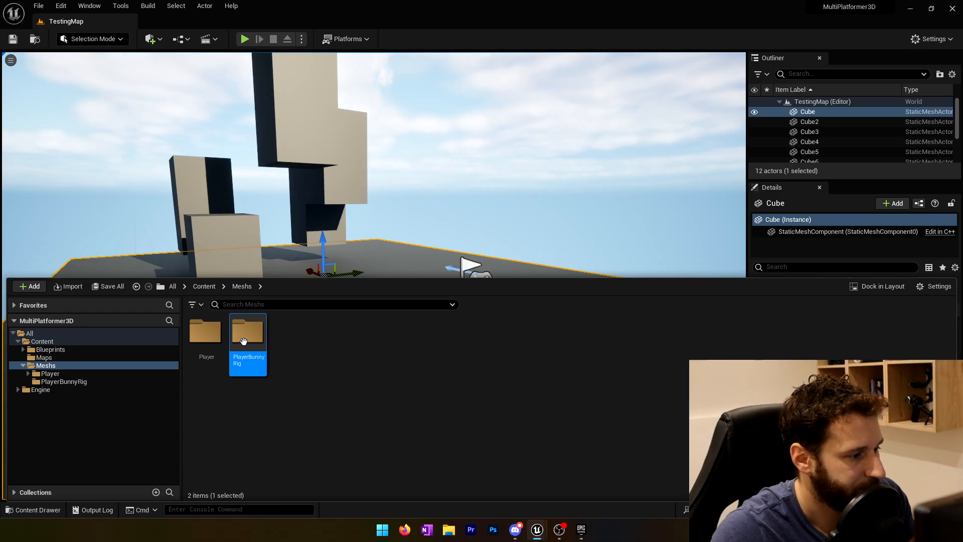
double_click(265, 333)
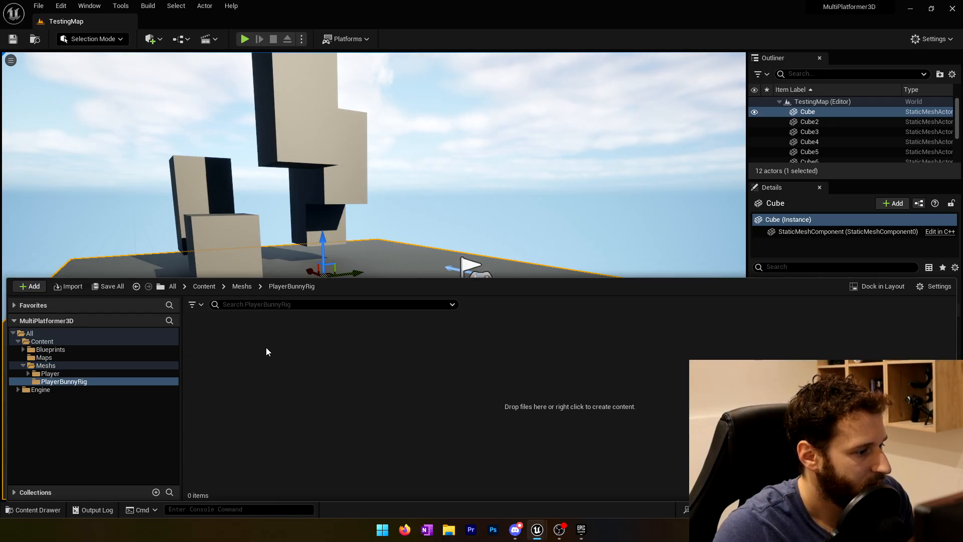
Import bunny.fbx into the PlayerBunnyRig folder as a static mesh with Generate Missing Collision turned off, including all its content.
click(85, 286)
click(120, 97)
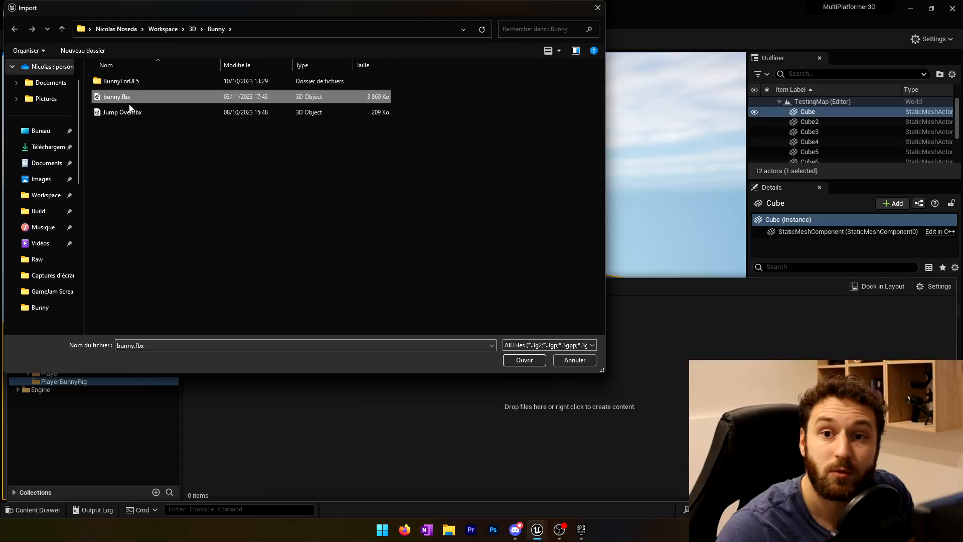
click(525, 360)
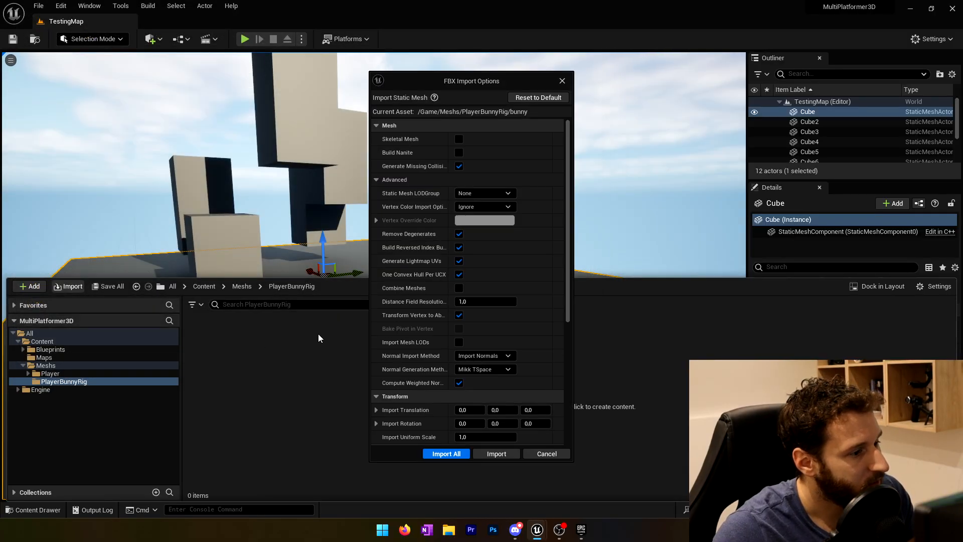
click(458, 167)
click(376, 181)
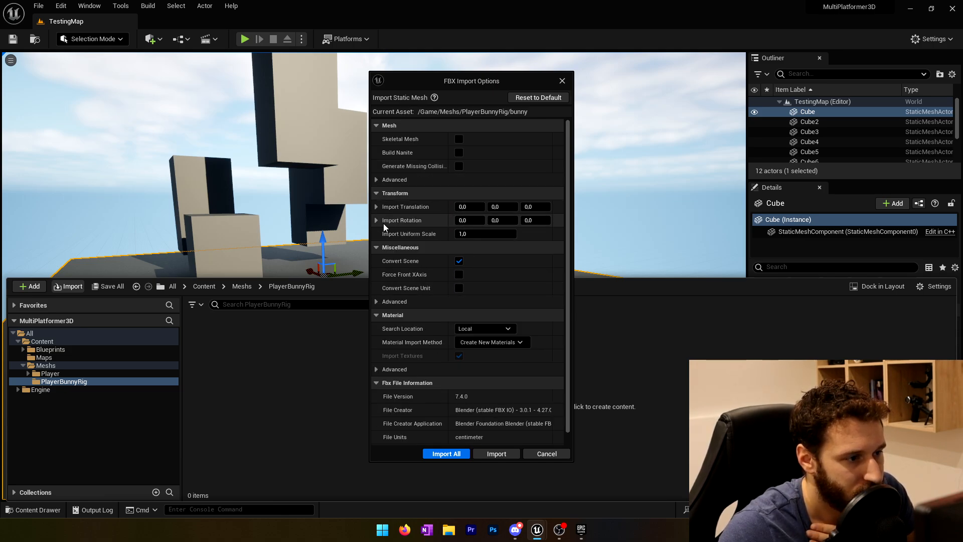
click(446, 454)
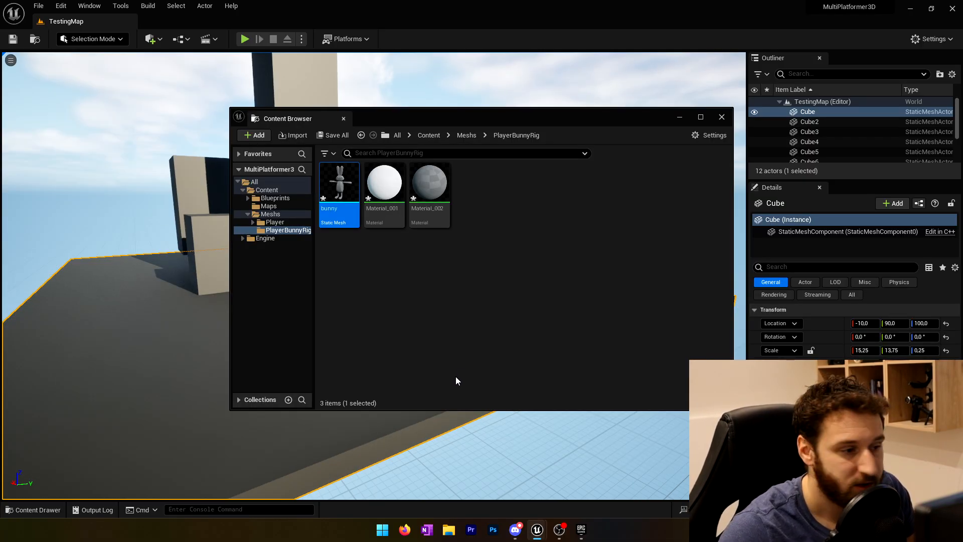
click(722, 118)
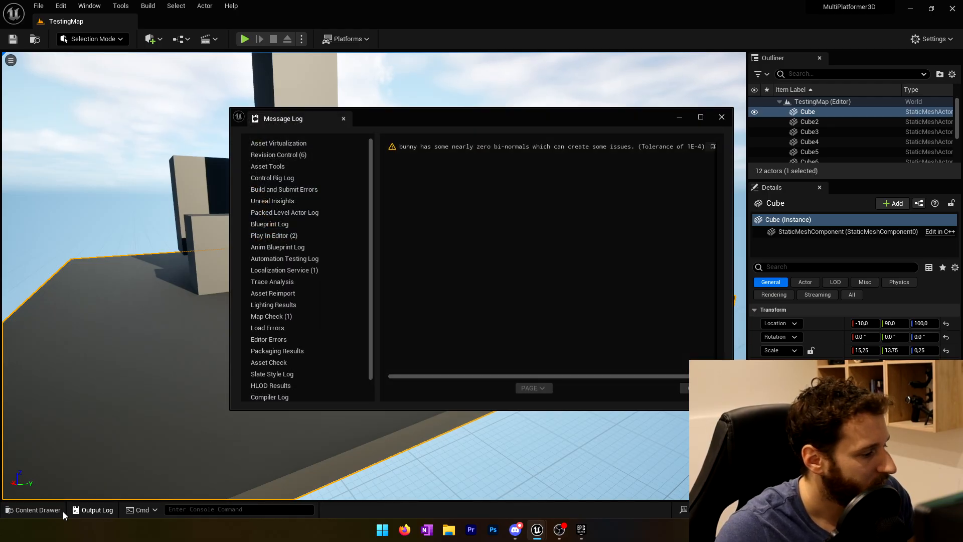
Open the imported bunny static mesh to examine its shape and materials, and close it again.
click(52, 511)
click(191, 333)
double_click(204, 333)
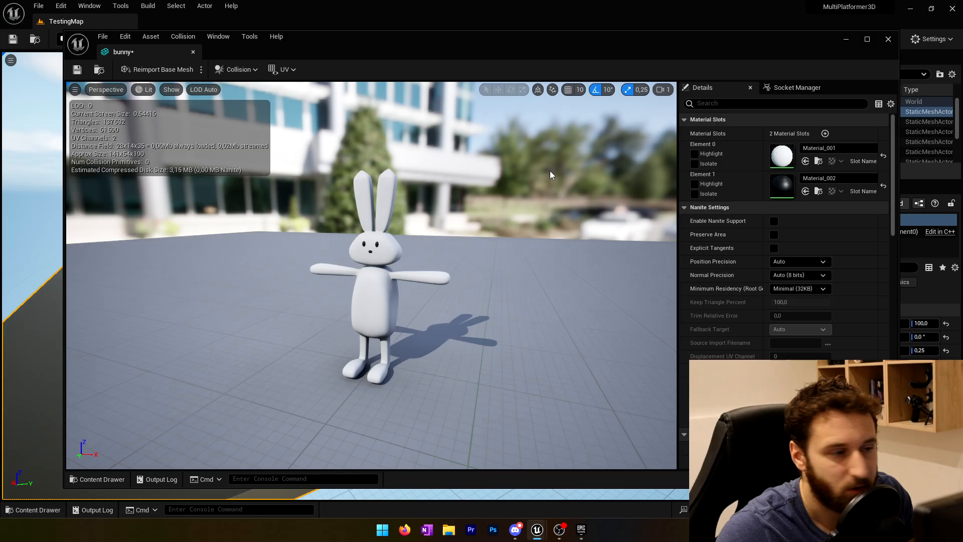
click(888, 39)
click(726, 115)
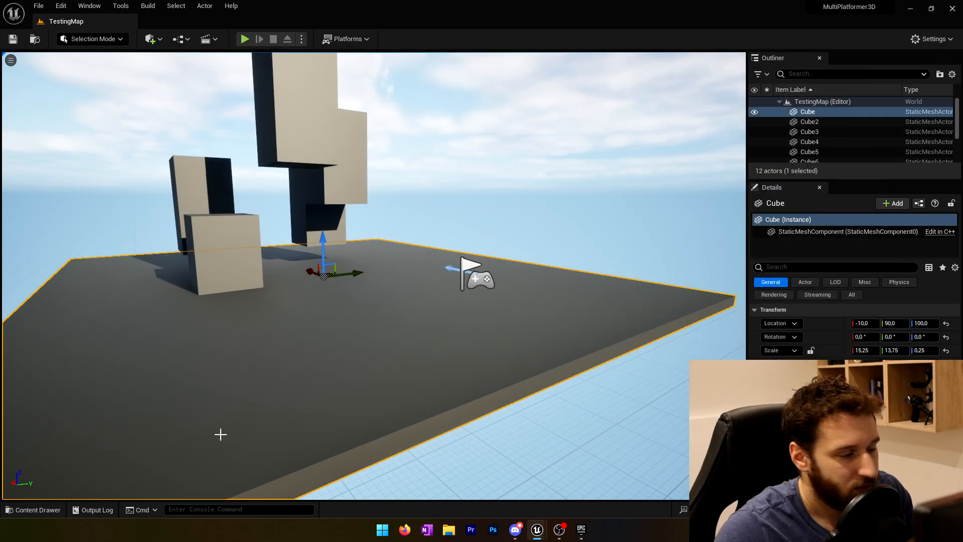
Search the plugins for "skeletal" and enable the experimental Skeletal Mesh Editing Tools plugin.
click(90, 5)
mouse_move(61, 5)
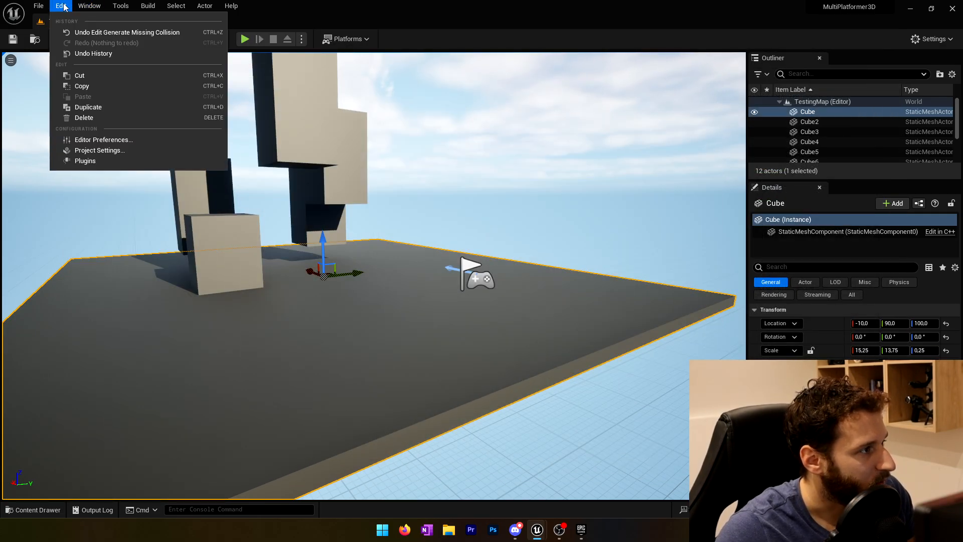
click(86, 161)
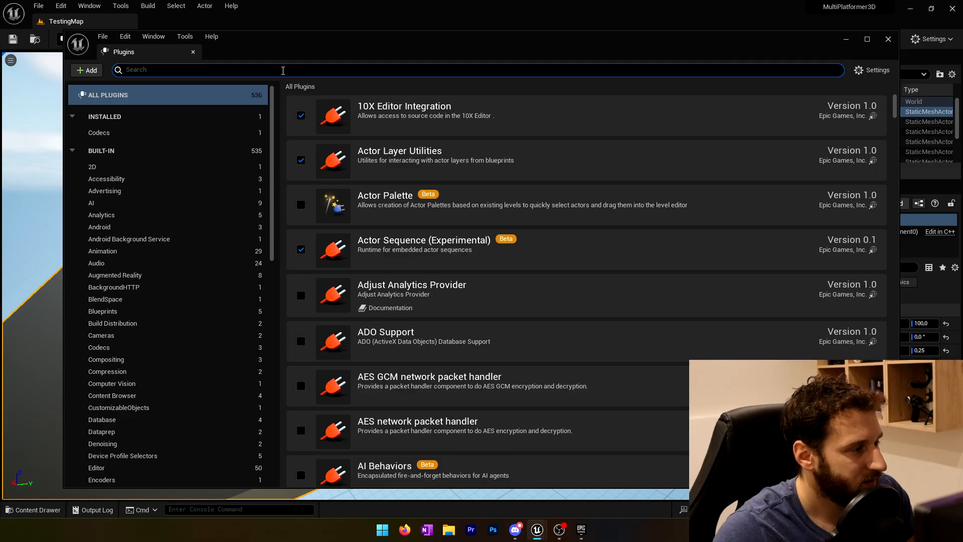
text(skeletal)
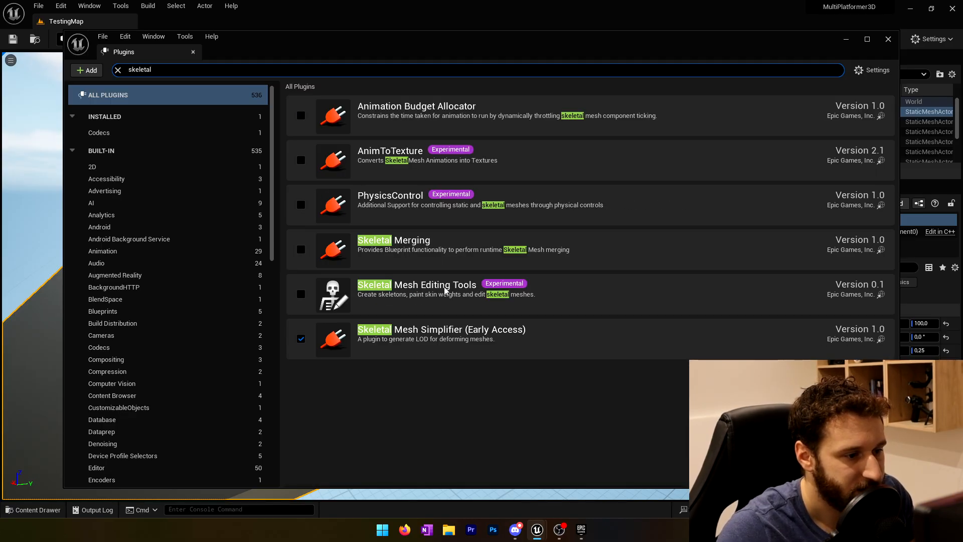
click(300, 295)
click(562, 283)
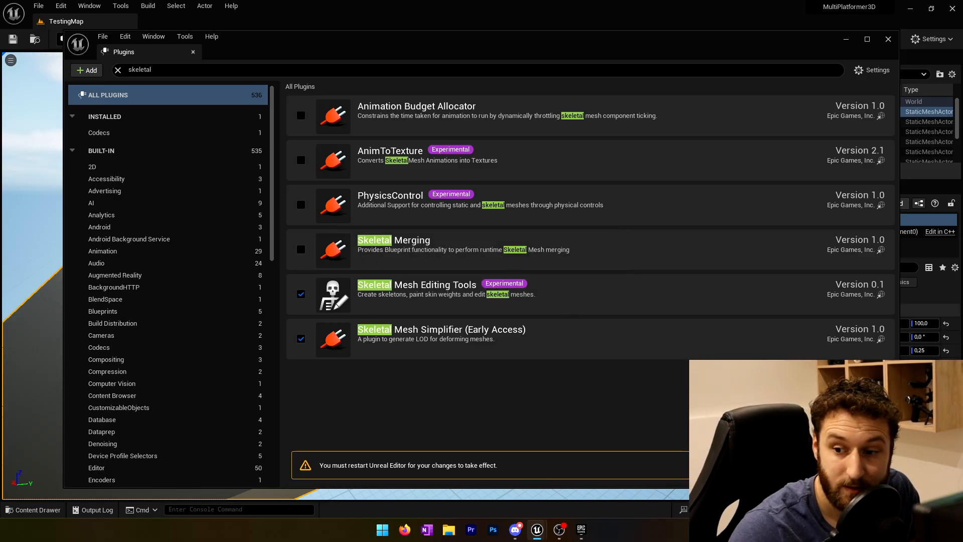
Rename the bunny static mesh in the PlayerBunnyRig folder as SM_Bunny.
right_drag(408, 346, 381, 346)
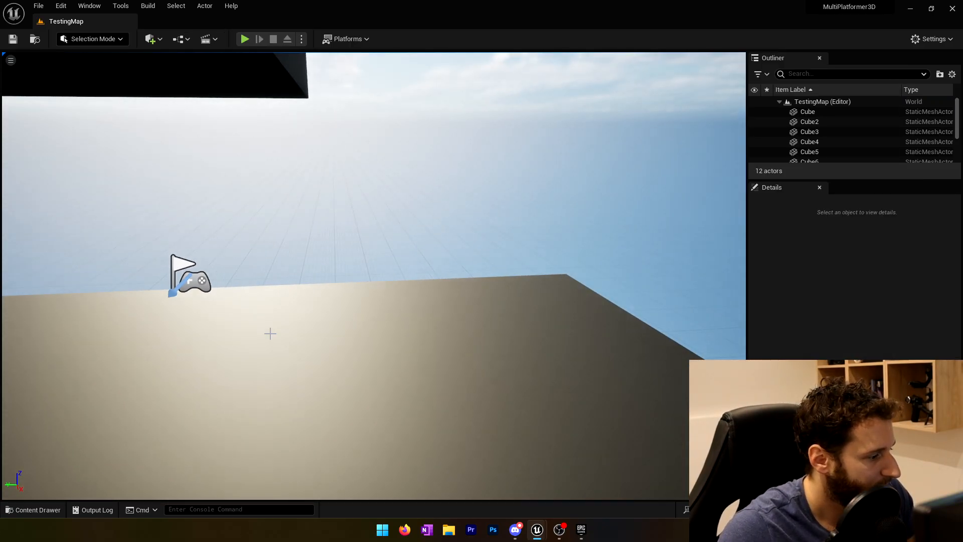
right_drag(269, 333, 150, 331)
click(33, 510)
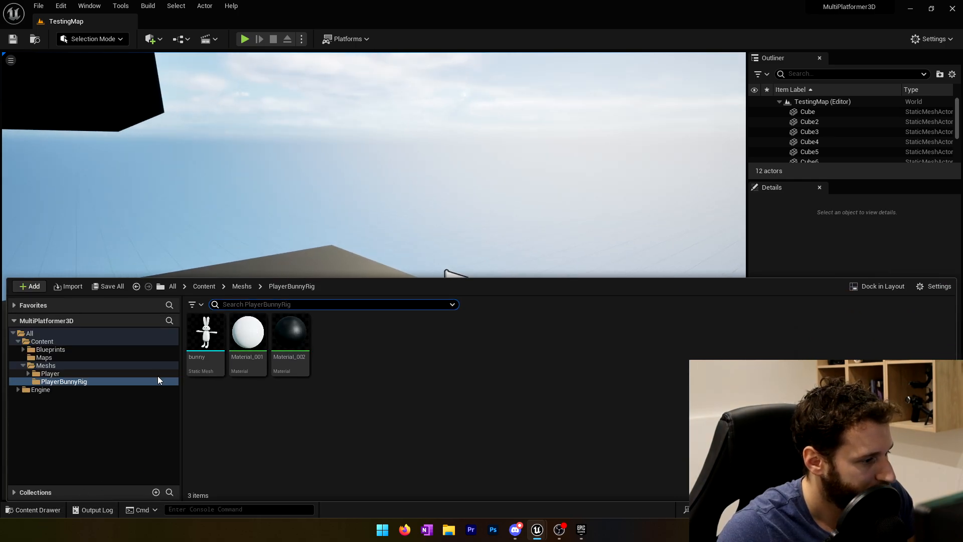
click(211, 343)
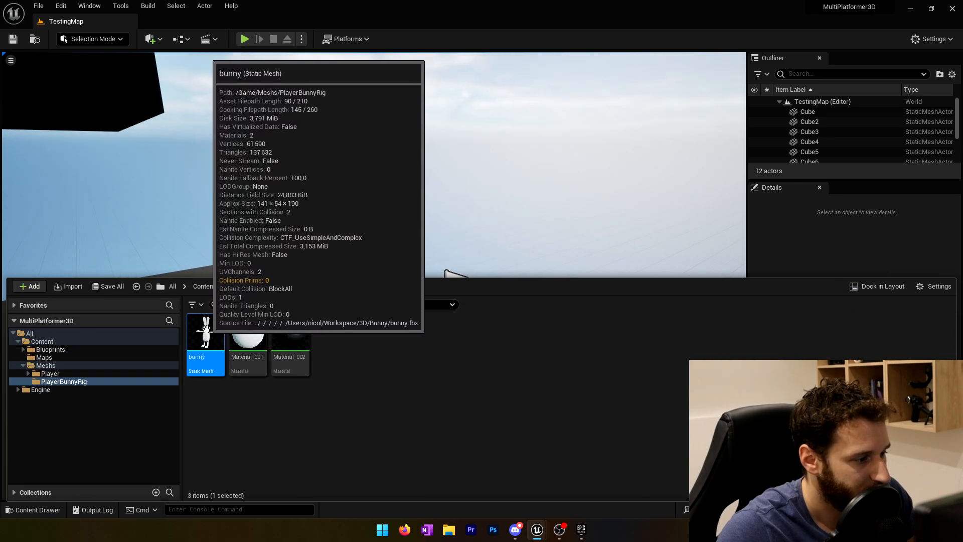
key(F2)
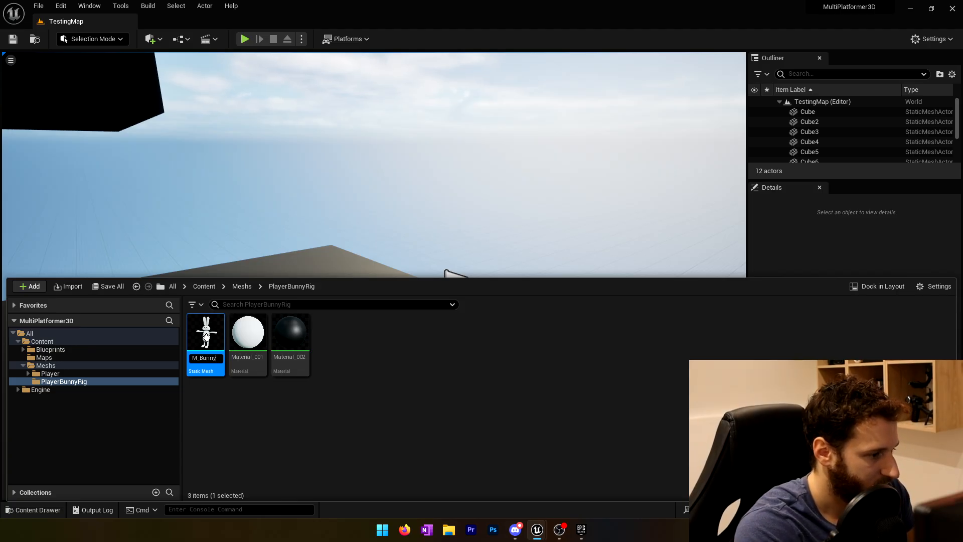
text(SM_Bunny)
key(Return)
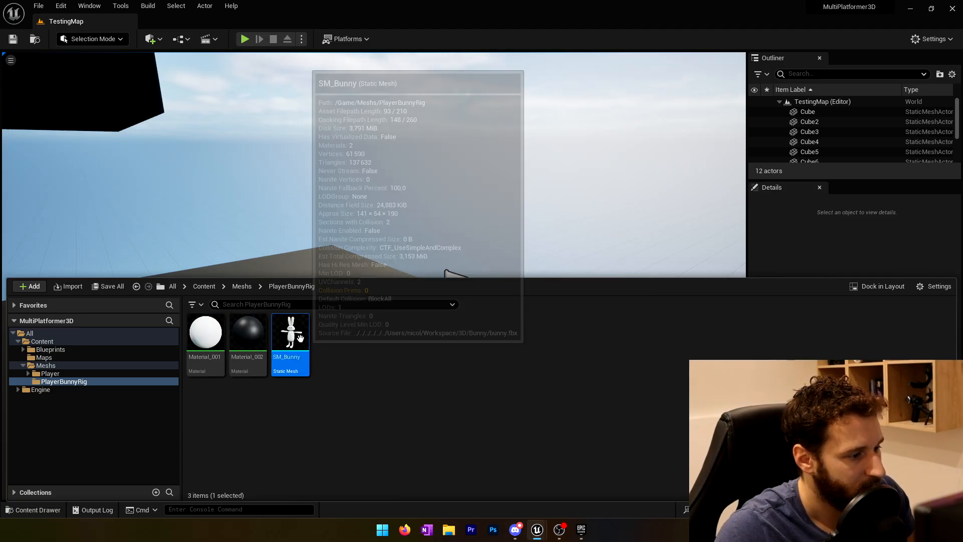
Convert SM_Bunny to a skeletal mesh, with the skeleton import option set to Create New.
right_click(290, 339)
mouse_move(344, 230)
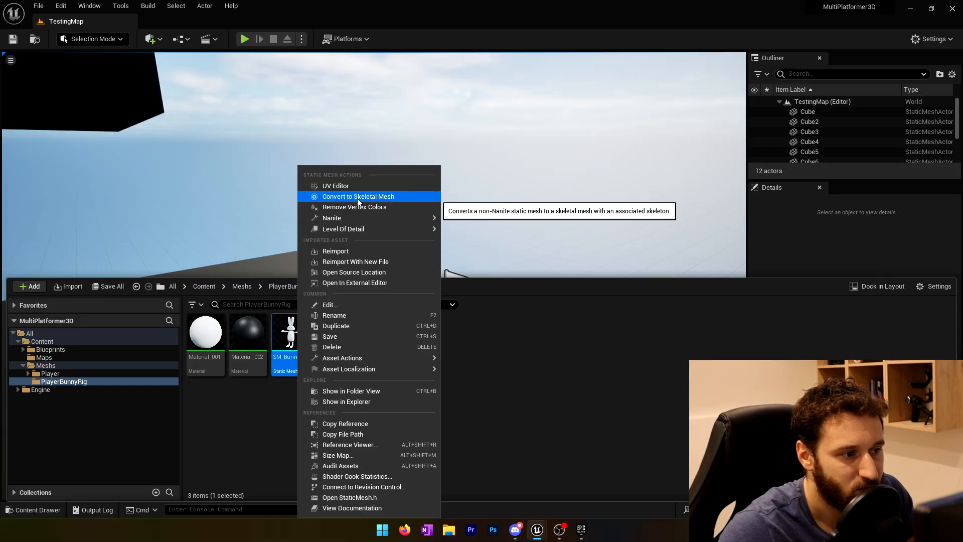
click(383, 200)
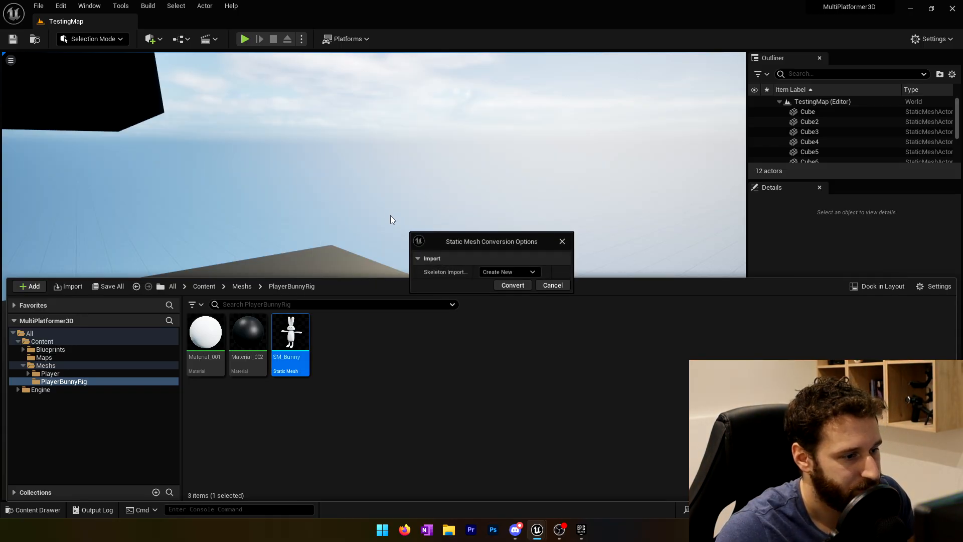
click(516, 287)
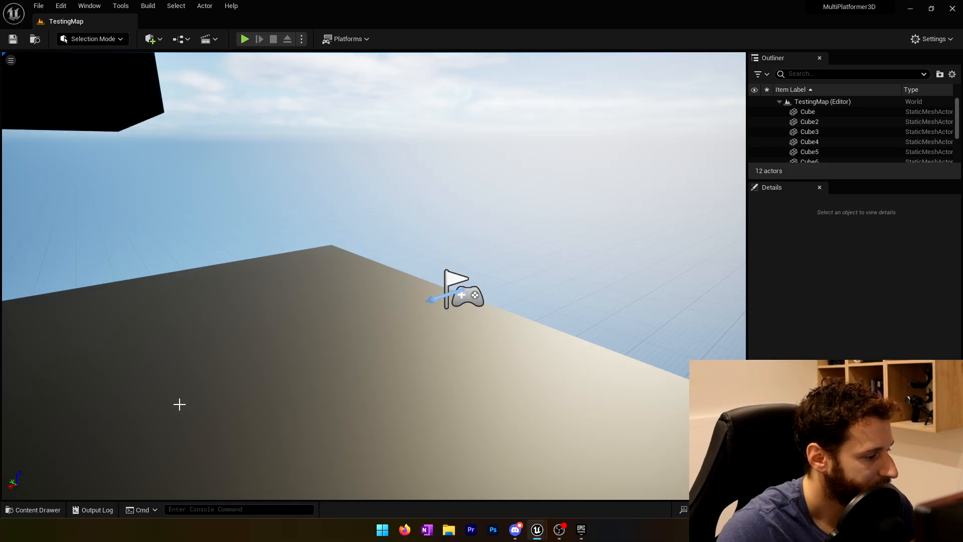
Rename the skeleton asset created by the conversion as SK_Bunny.
click(47, 511)
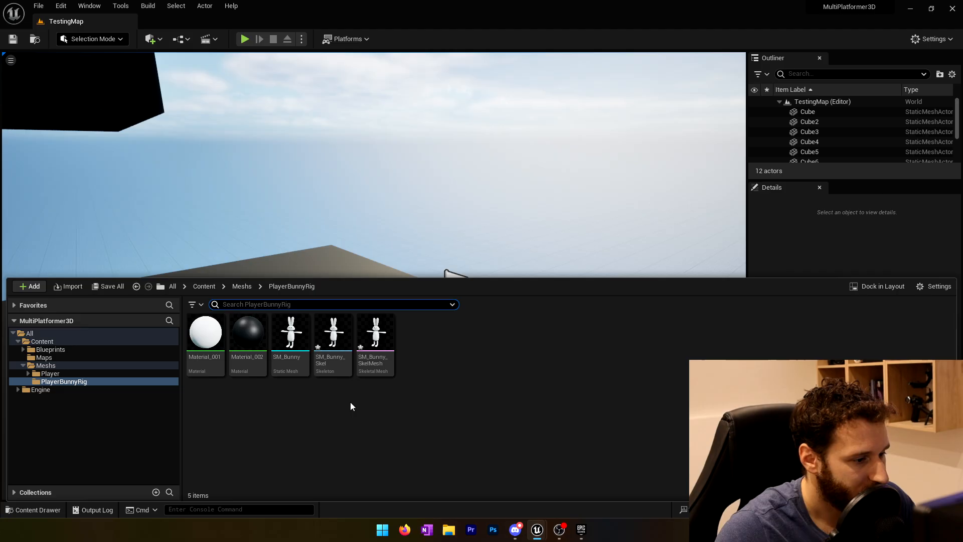
click(334, 366)
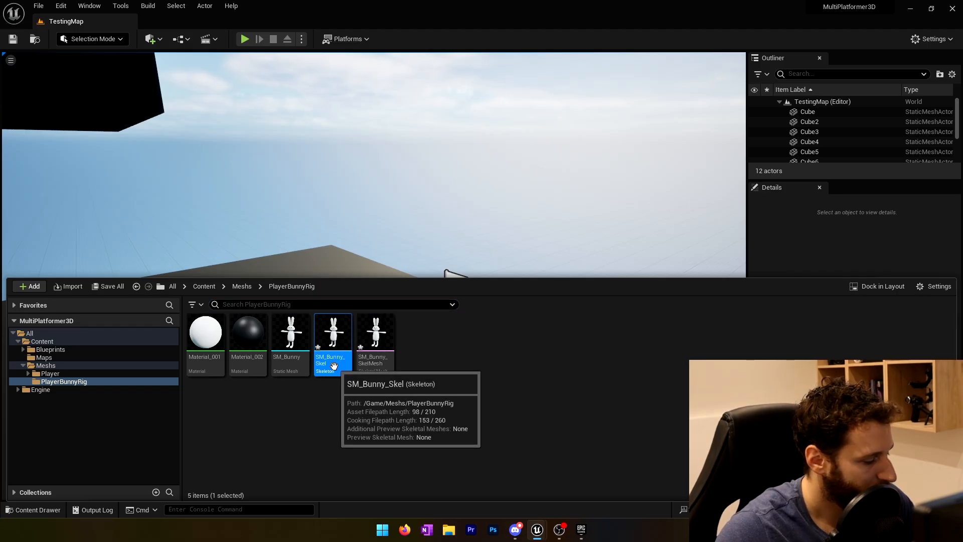
click(334, 366)
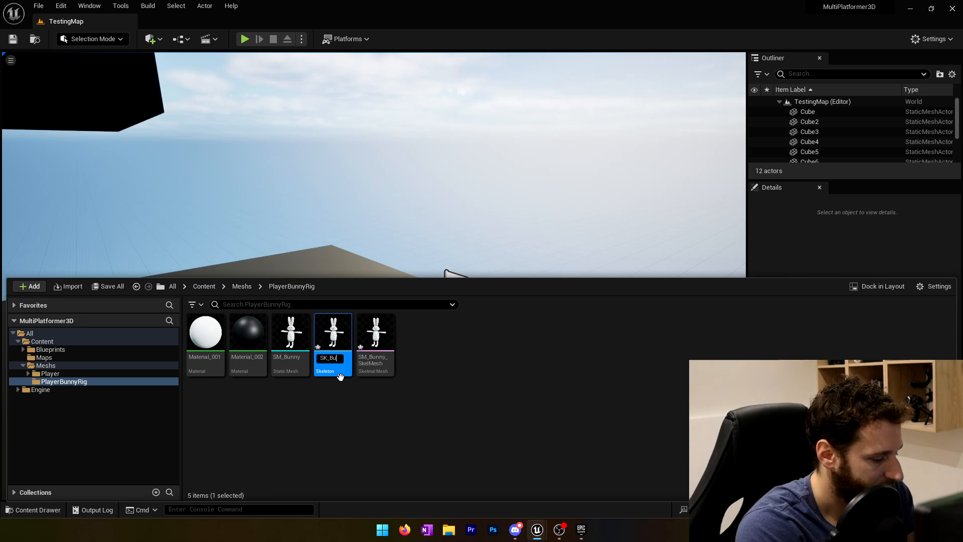
text(SK_Bunny$)
key(BackSpace)
key(Return)
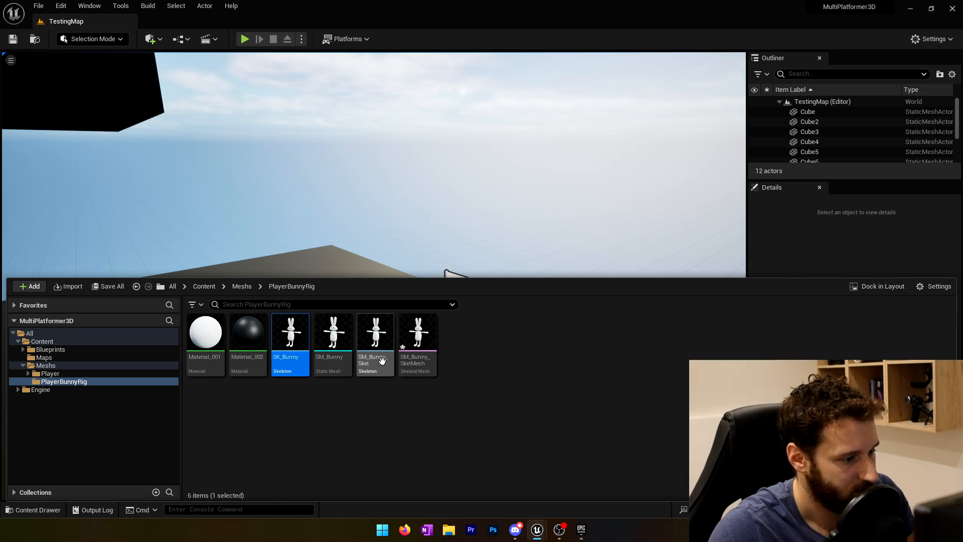
Rename the converted bunny skeletal mesh asset as SKM_Bunny.
click(380, 350)
click(381, 349)
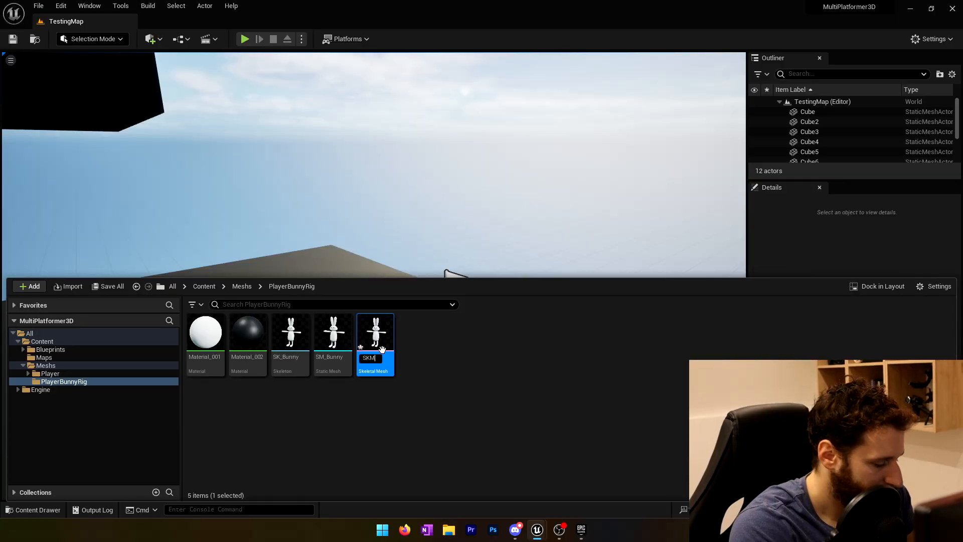
text(SKM_Bun)
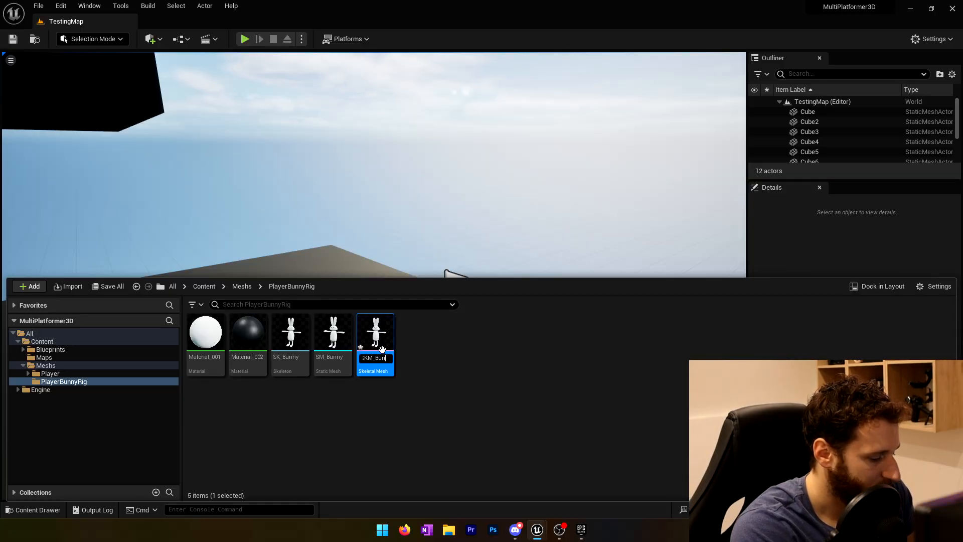
text(ny)
key(Return)
click(426, 337)
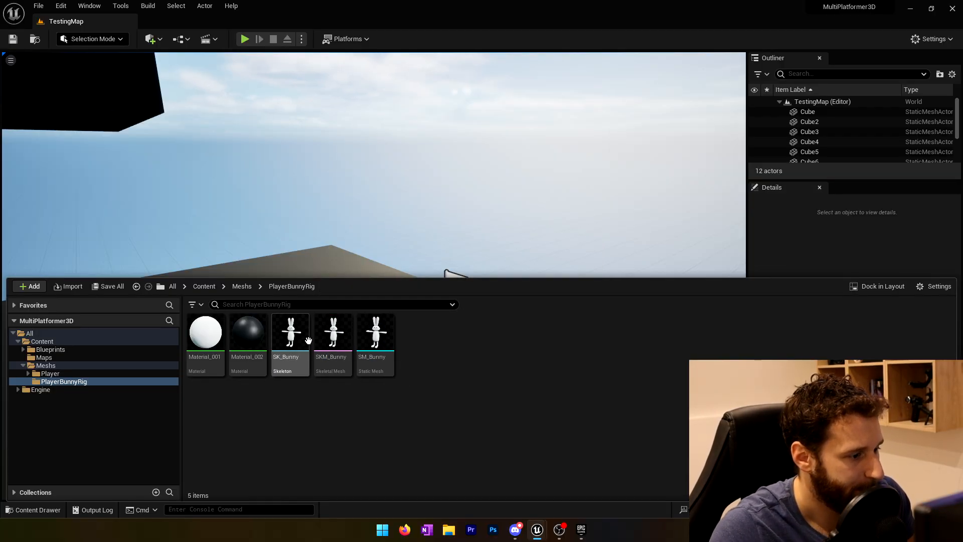
Open the SKM_Bunny skeletal mesh and inspect the Root bone in its SK_Bunny skeleton.
click(335, 339)
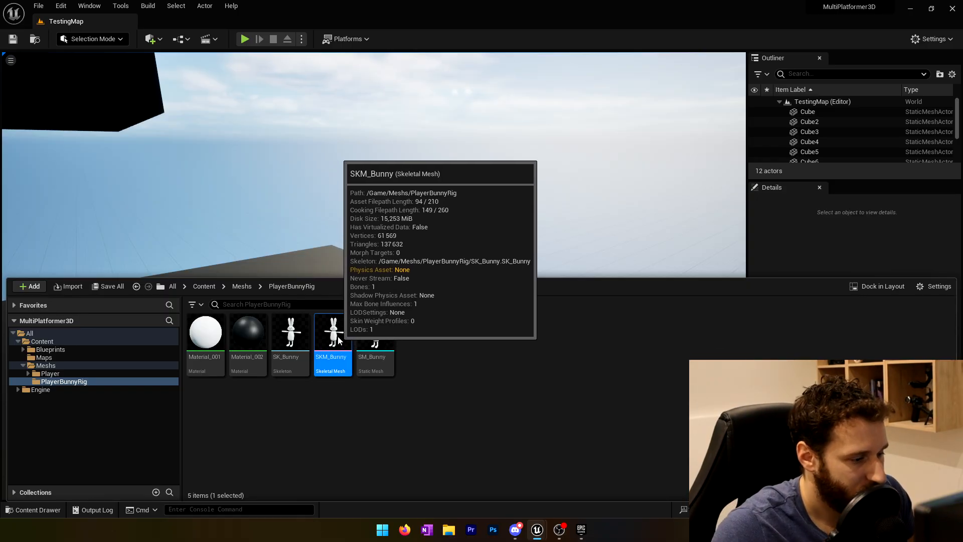
double_click(338, 337)
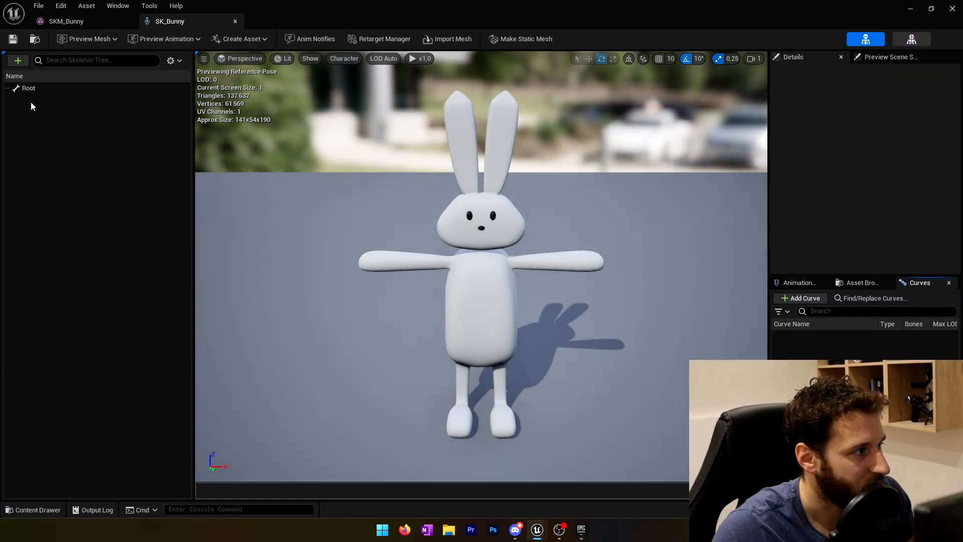
click(30, 89)
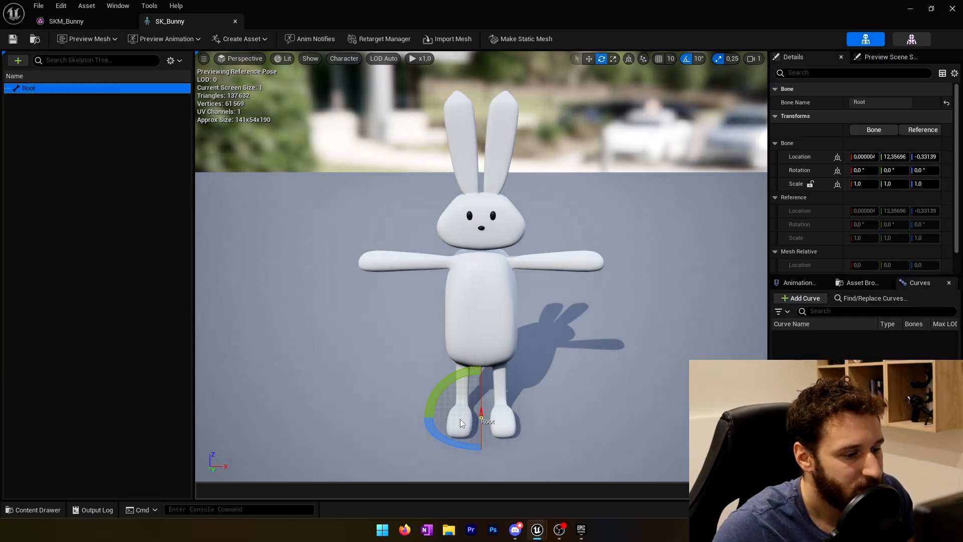
Return to the SKM_Bunny skeletal mesh and activate its mesh editing tools.
click(911, 41)
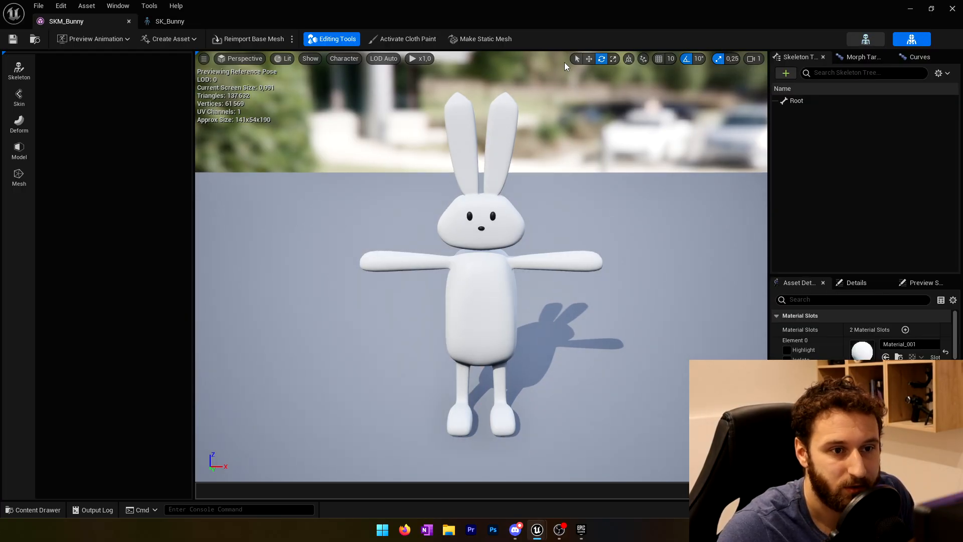
click(328, 39)
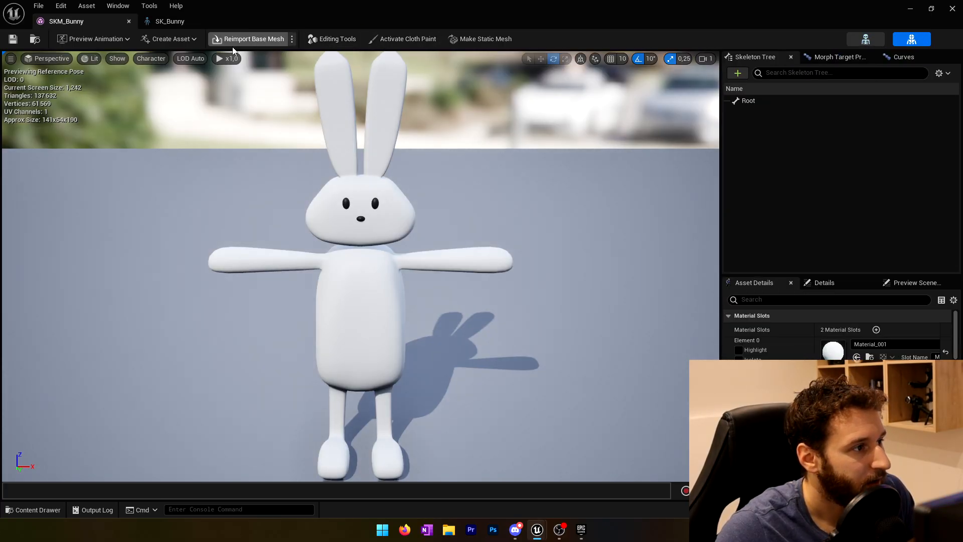
click(329, 44)
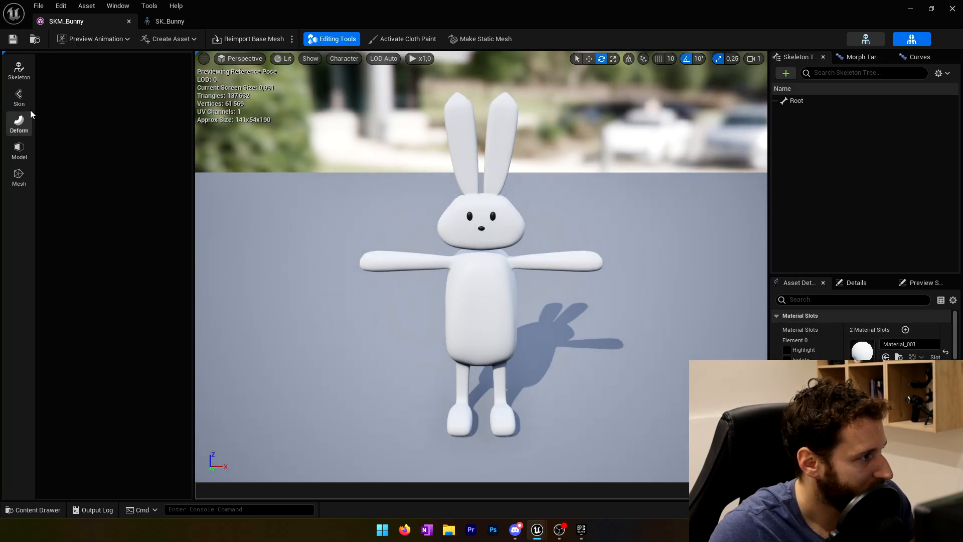
Start editing the bunny's skeleton and set the Root bone's Y and Z location to 0.
click(22, 78)
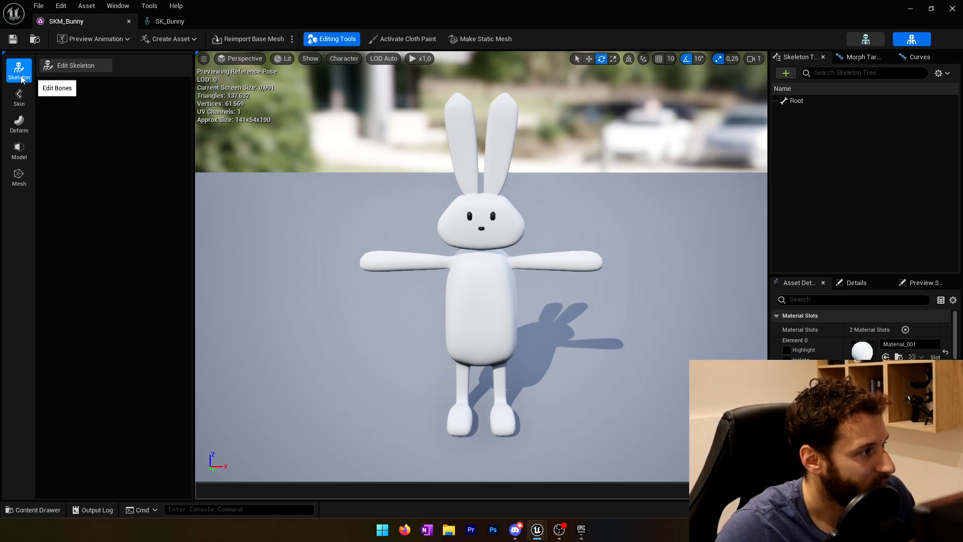
click(70, 66)
mouse_move(489, 274)
right_down()
mouse_move(527, 291)
mouse_move(466, 273)
mouse_move(490, 274)
right_up()
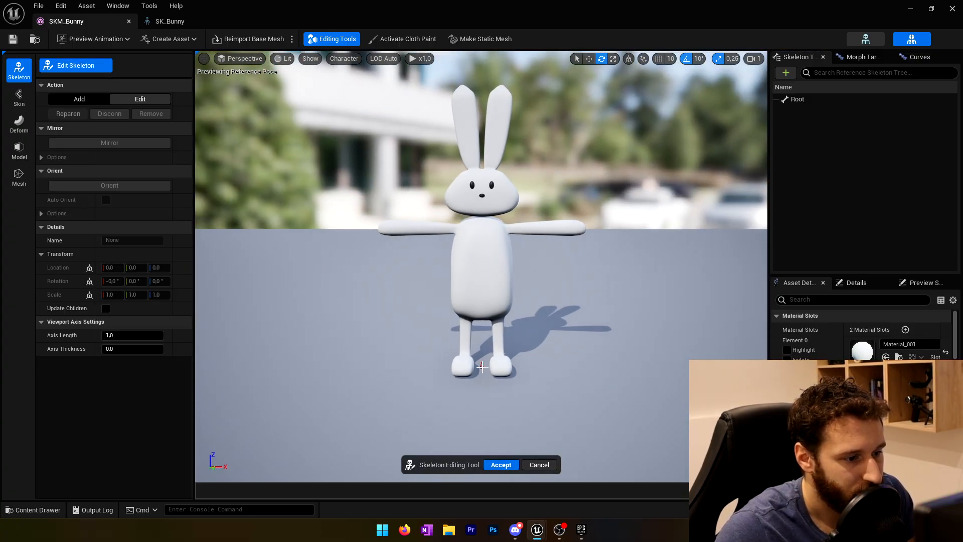
click(801, 99)
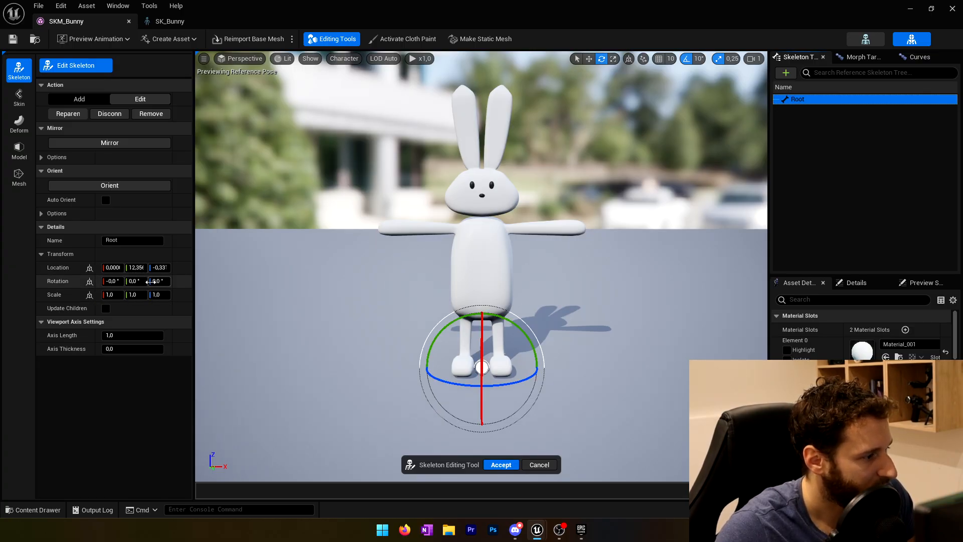
click(136, 268)
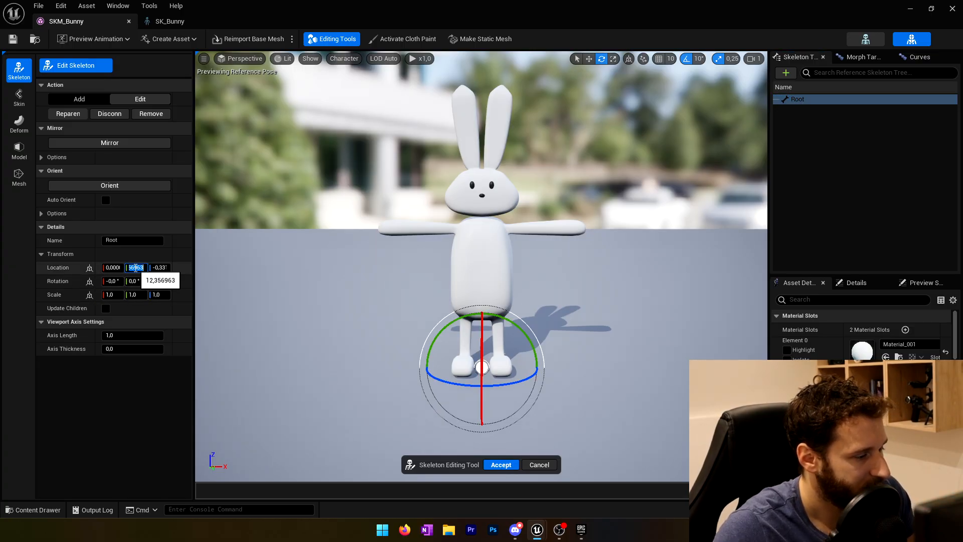
text(0)
key(Tab)
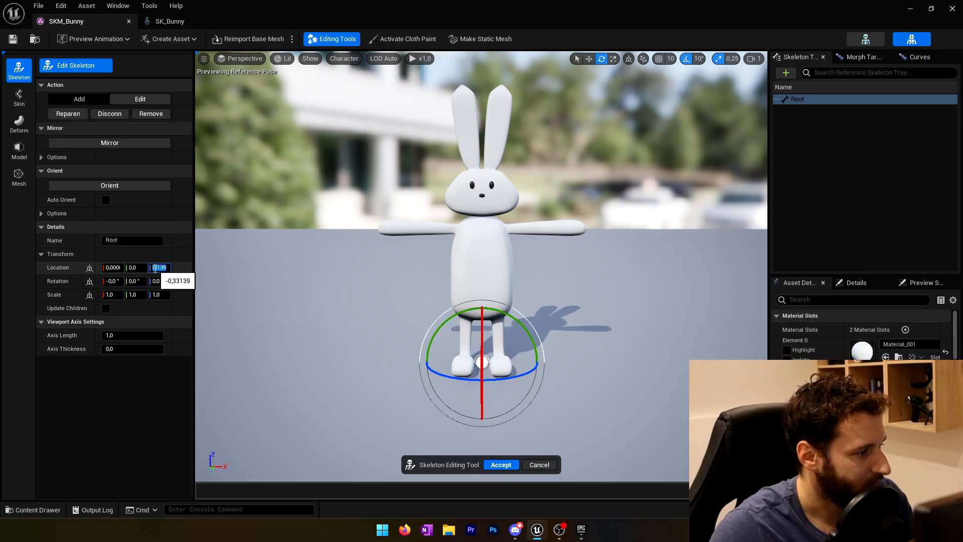
text(0)
key(Return)
Rename the Root bone in lowercase as root and deselect it.
mouse_move(537, 327)
right_down()
mouse_move(534, 337)
mouse_move(531, 319)
right_up()
key(d)
key(s)
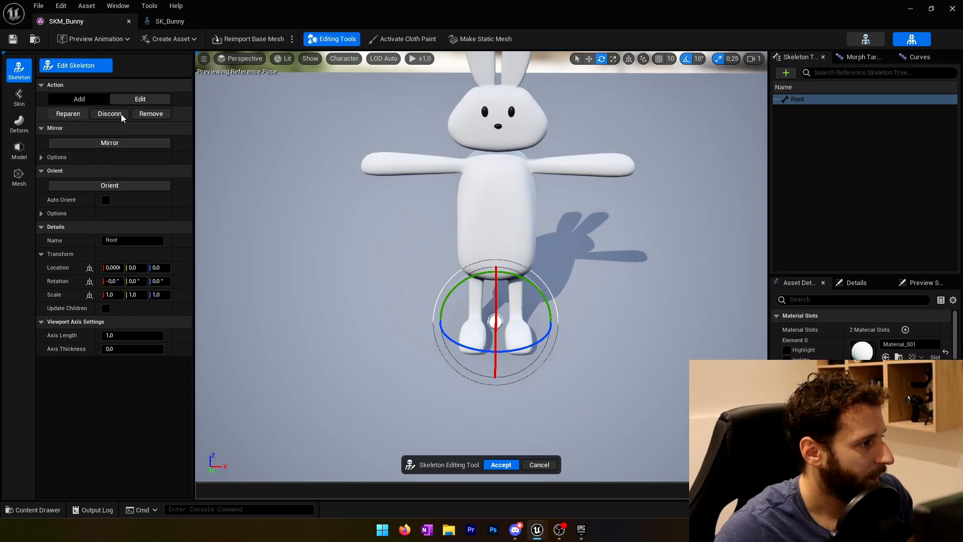
click(821, 102)
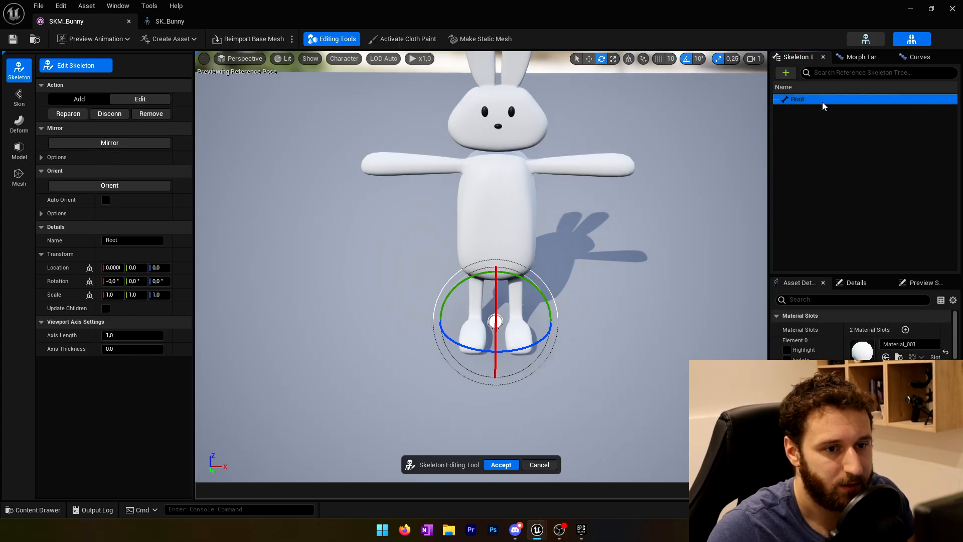
click(822, 102)
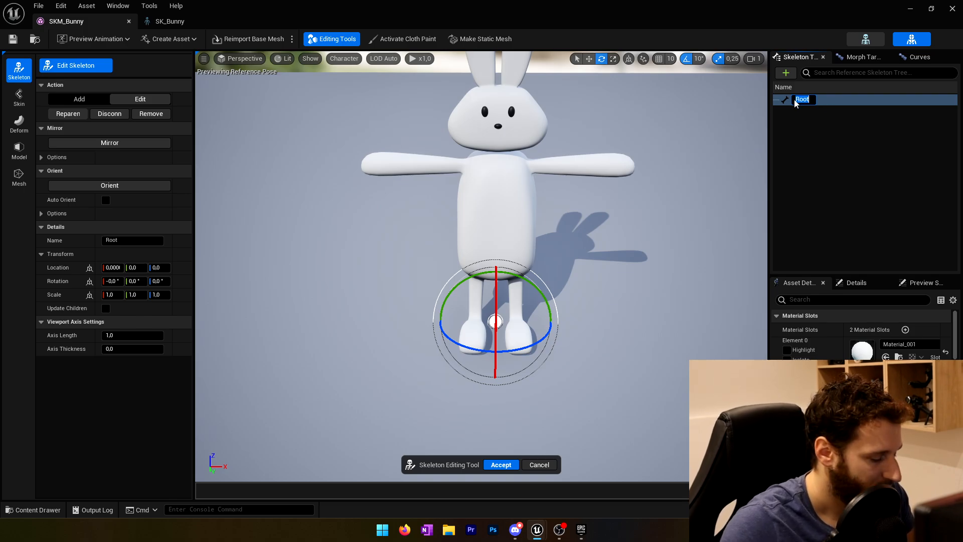
text(2)
key(Return)
key(F2)
text(R)
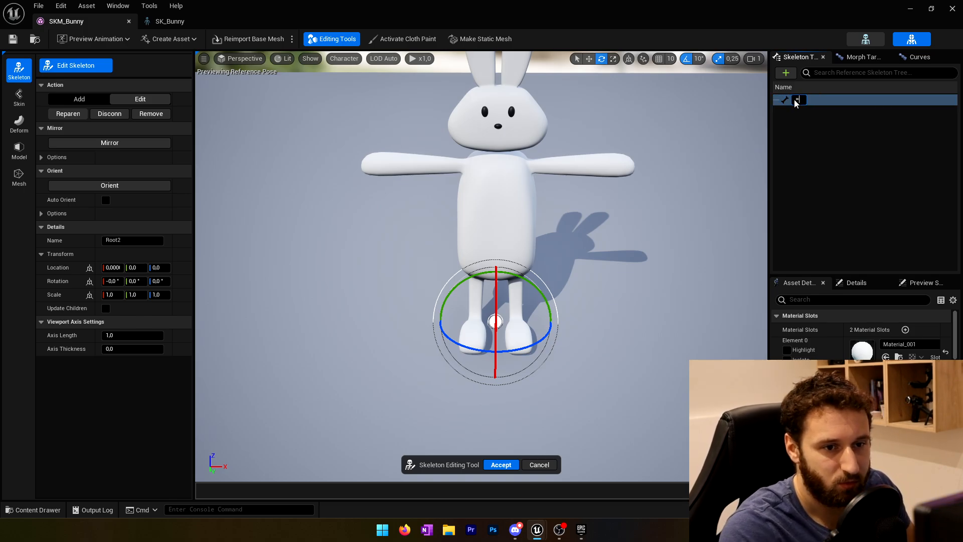
key(BackSpace)
text(root)
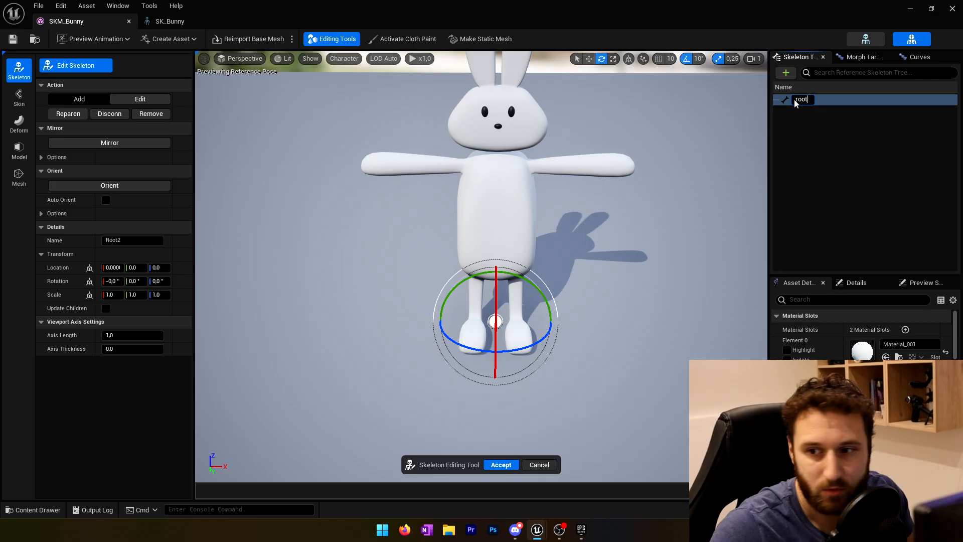
key(Return)
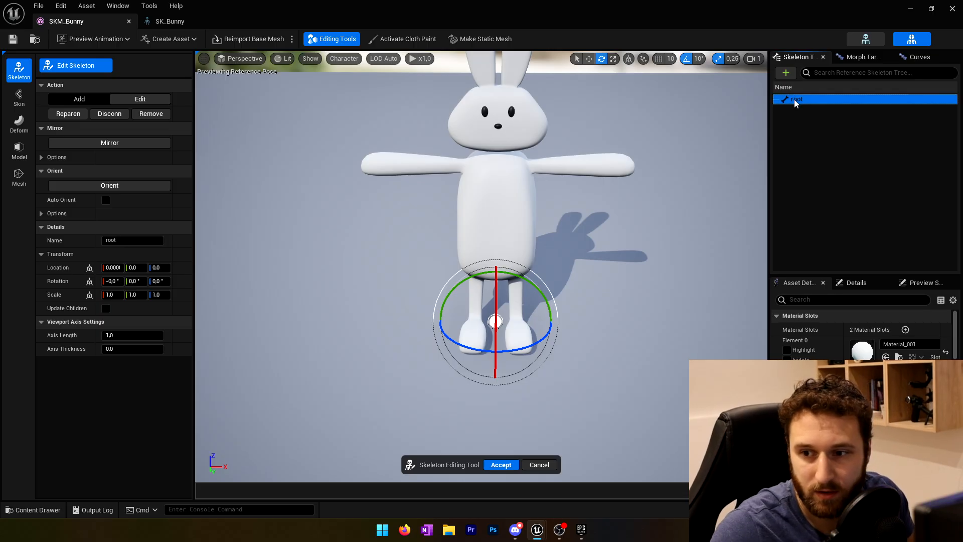
click(627, 327)
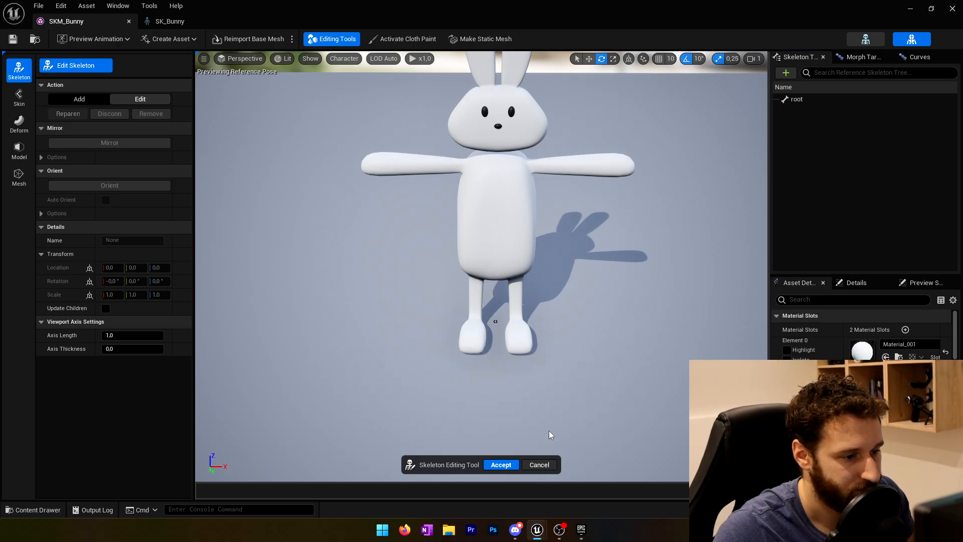
Add a child joint of root near the bottom of the bunny's torso, at about 1.3, 18.9, 40.5.
click(99, 99)
right_drag(502, 281, 446, 289)
key(d)
key(w)
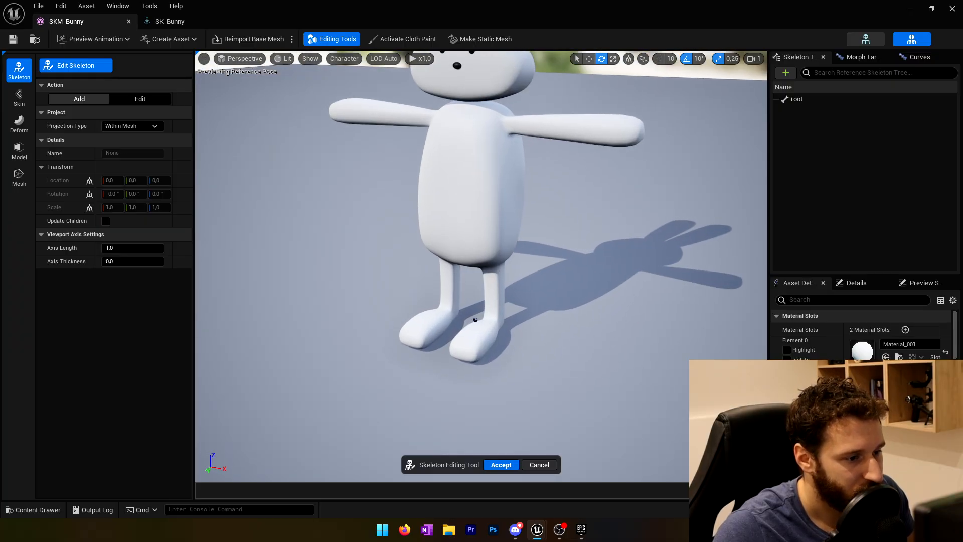
click(798, 99)
key(f)
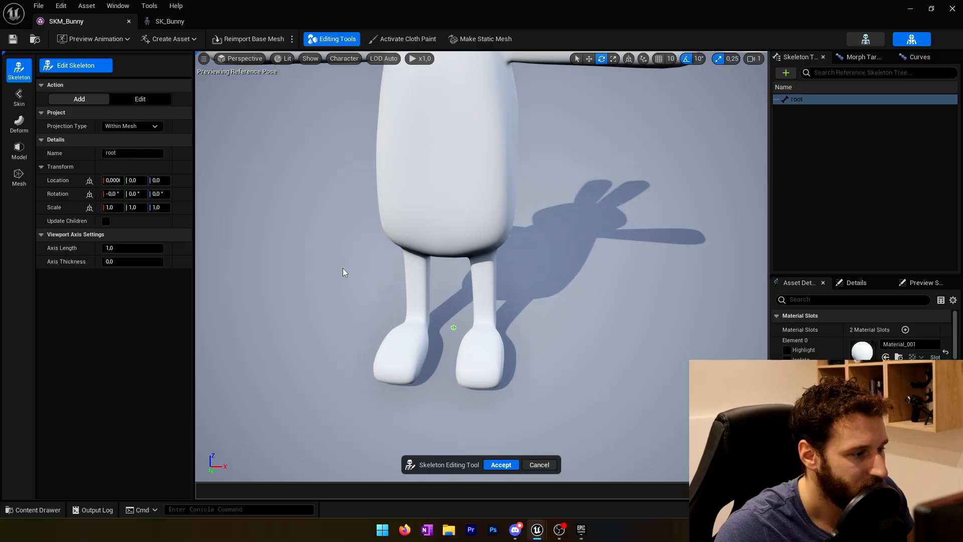
right_drag(369, 263, 360, 240)
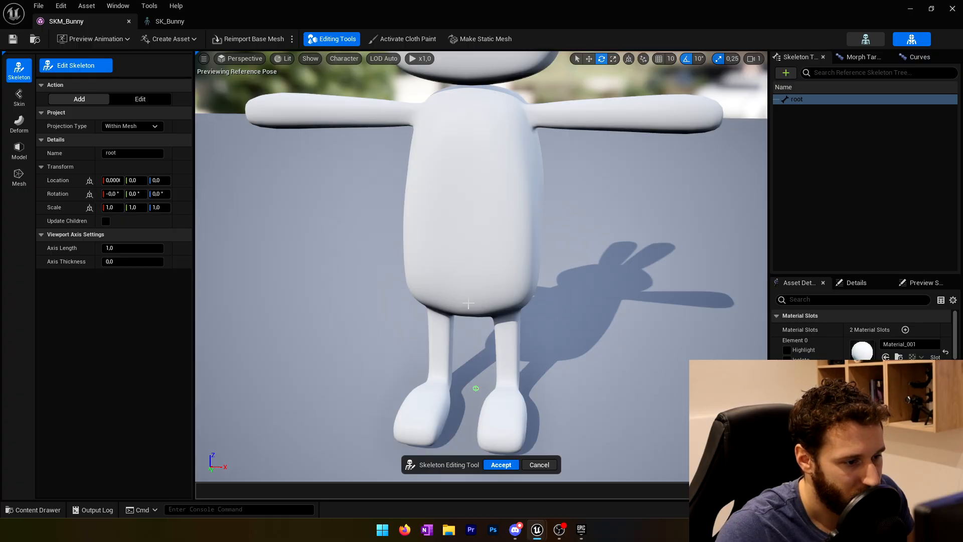
click(470, 303)
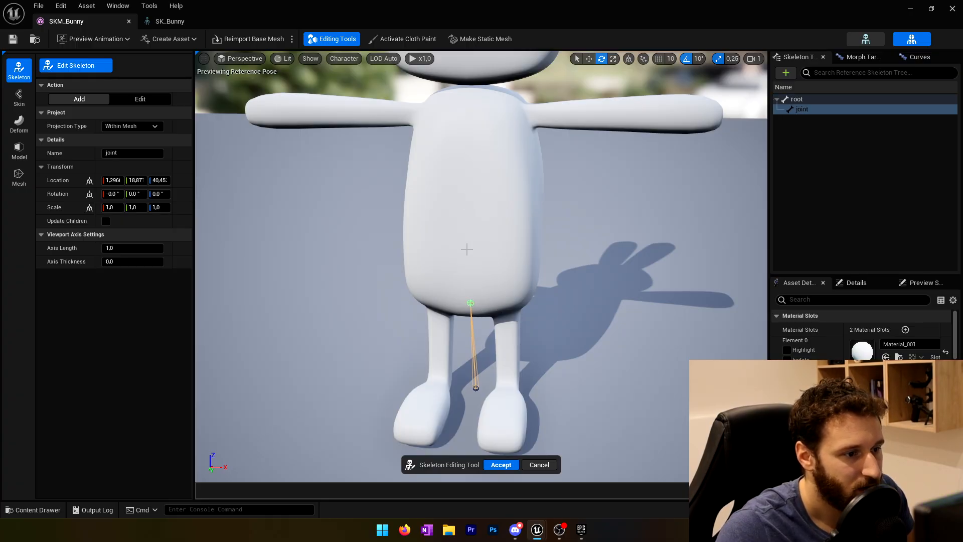
In the Right orthographic view, add a chain of three spine joints up the middle of the torso from the pelvis joint.
mouse_move(444, 254)
right_down()
mouse_move(399, 242)
mouse_move(506, 251)
mouse_move(391, 246)
mouse_move(444, 254)
right_up()
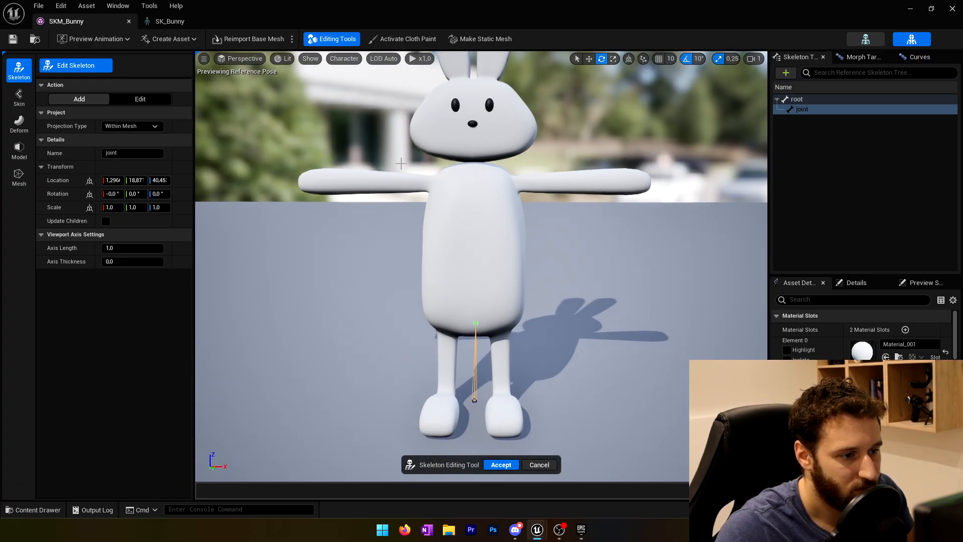
click(236, 59)
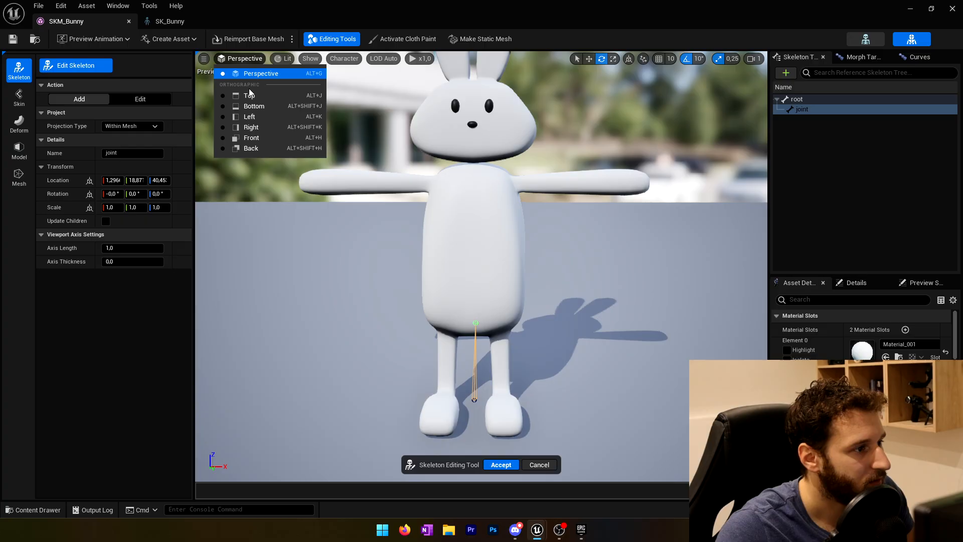
click(240, 128)
scroll(443, 176, down, 9)
scroll(473, 157, down, 1)
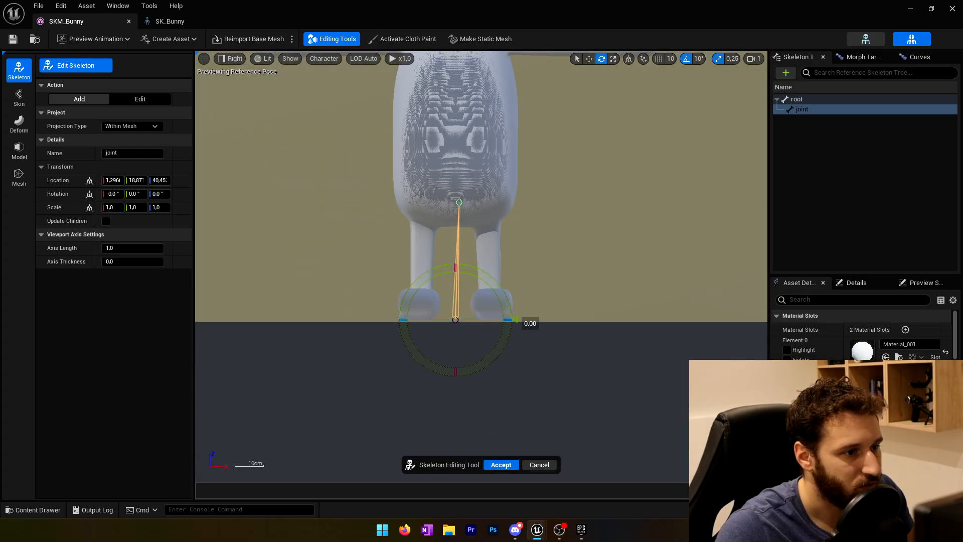
right_drag(466, 116, 486, 264)
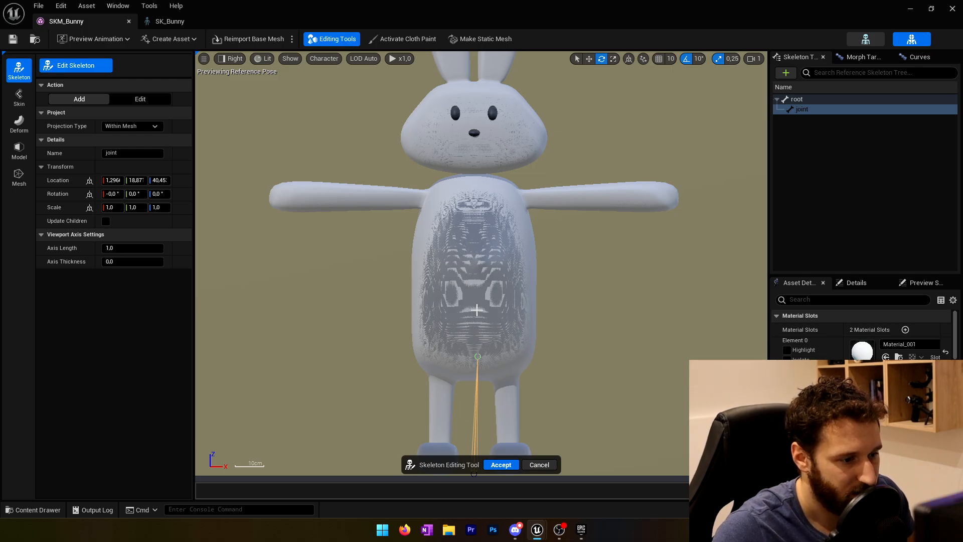
click(477, 307)
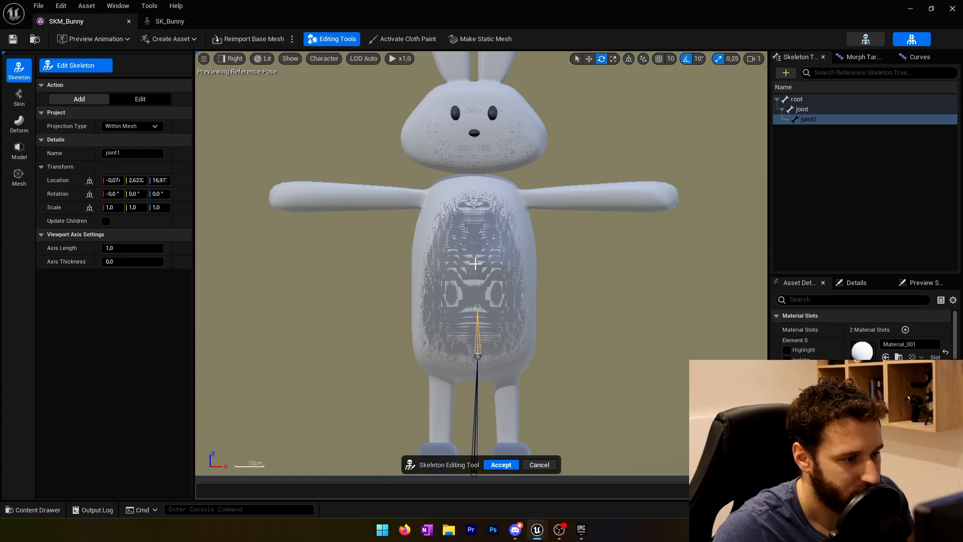
click(477, 257)
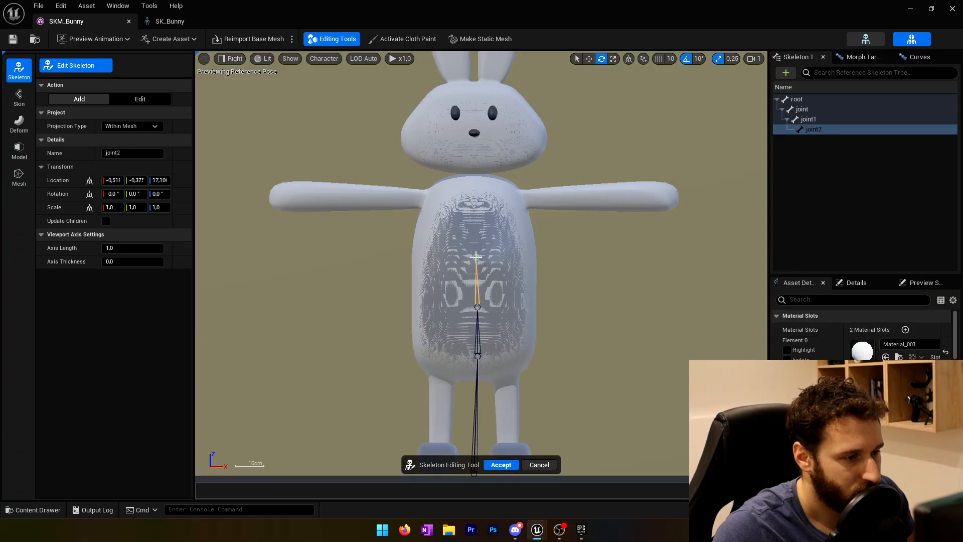
click(476, 217)
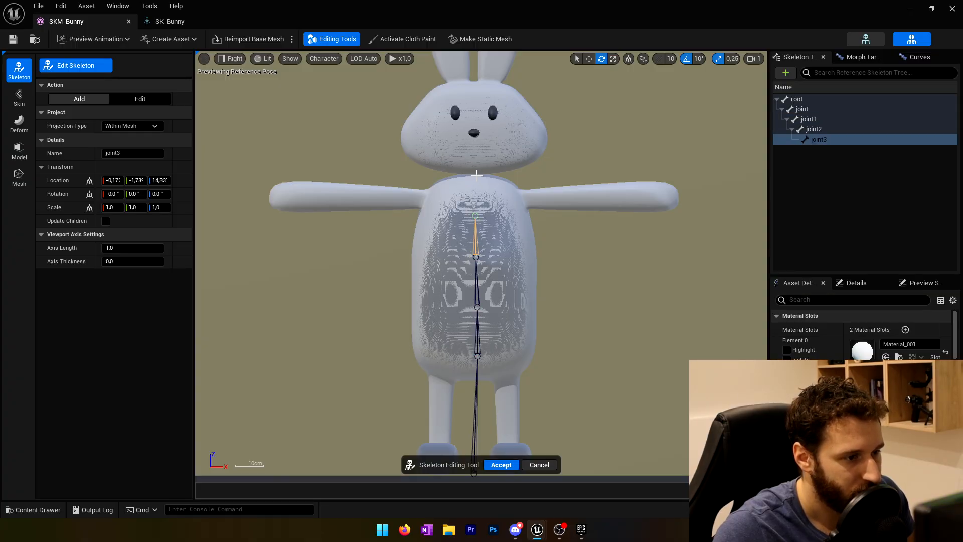
Continue the chain with joints at the neck, the top of the head and the base of the bunny's left ear.
click(477, 174)
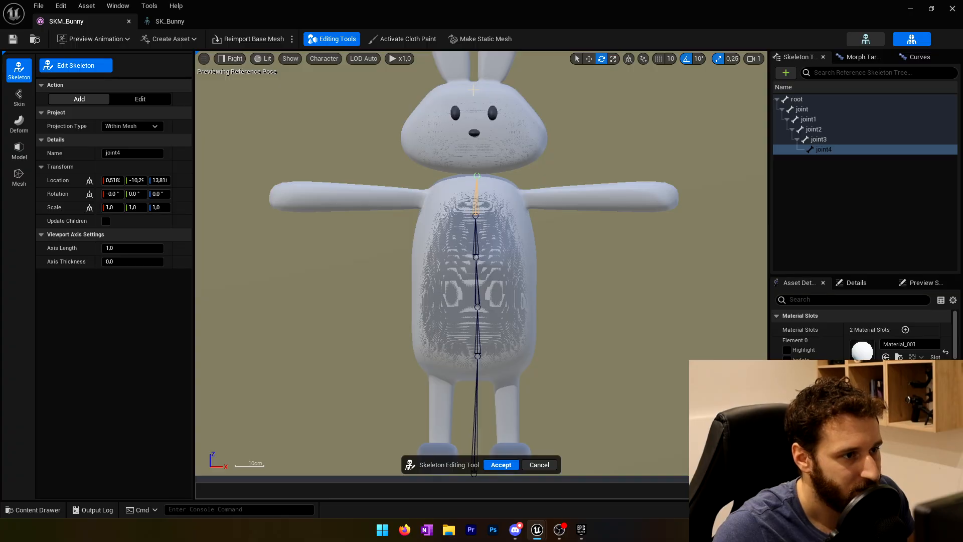
click(473, 90)
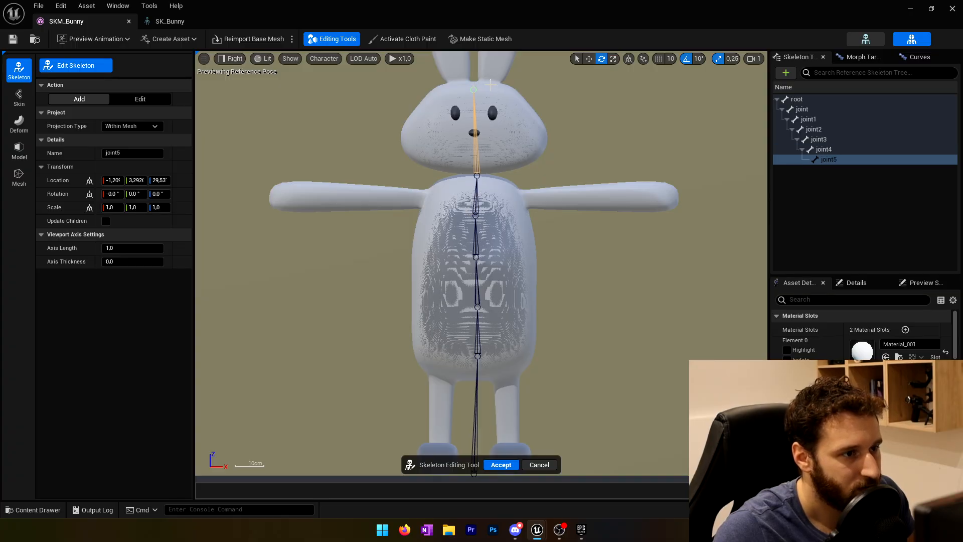
click(491, 83)
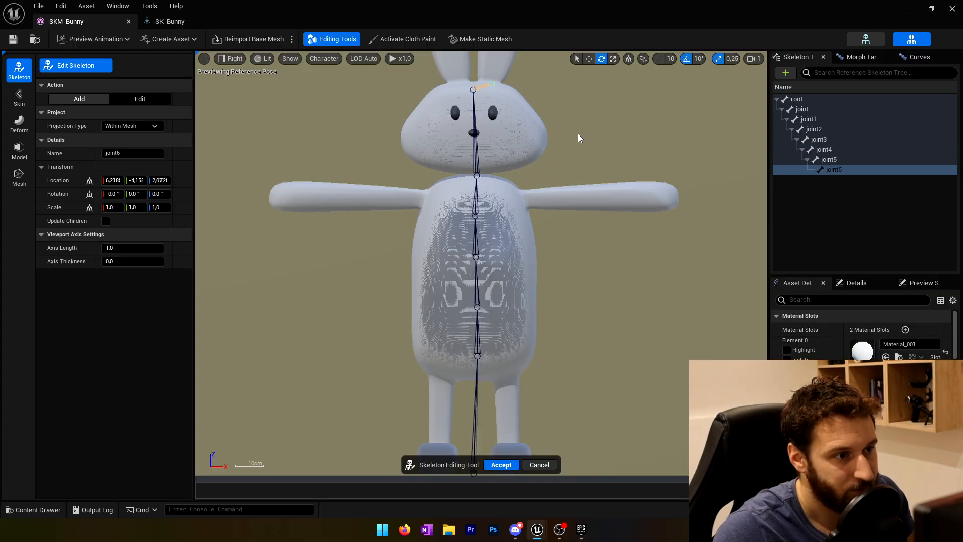
right_drag(578, 134, 543, 351)
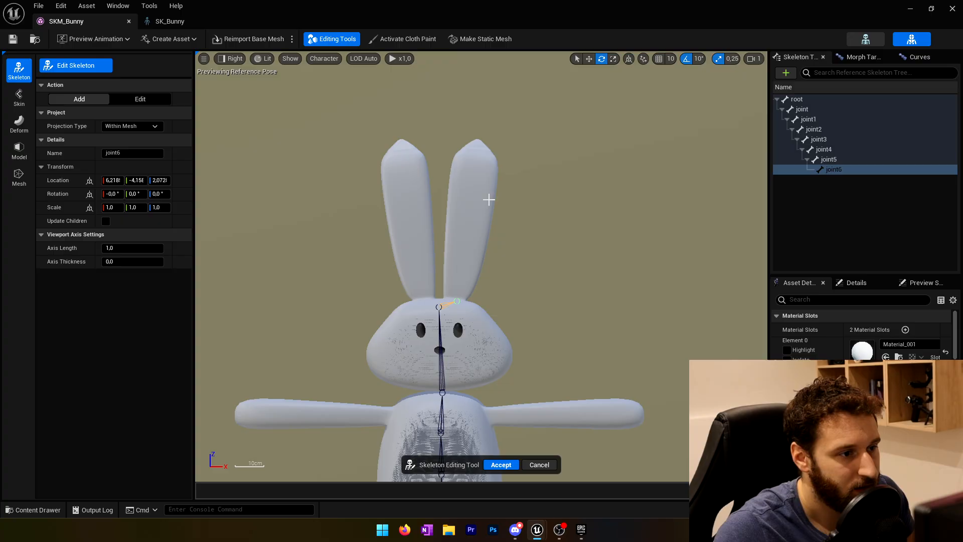
click(477, 139)
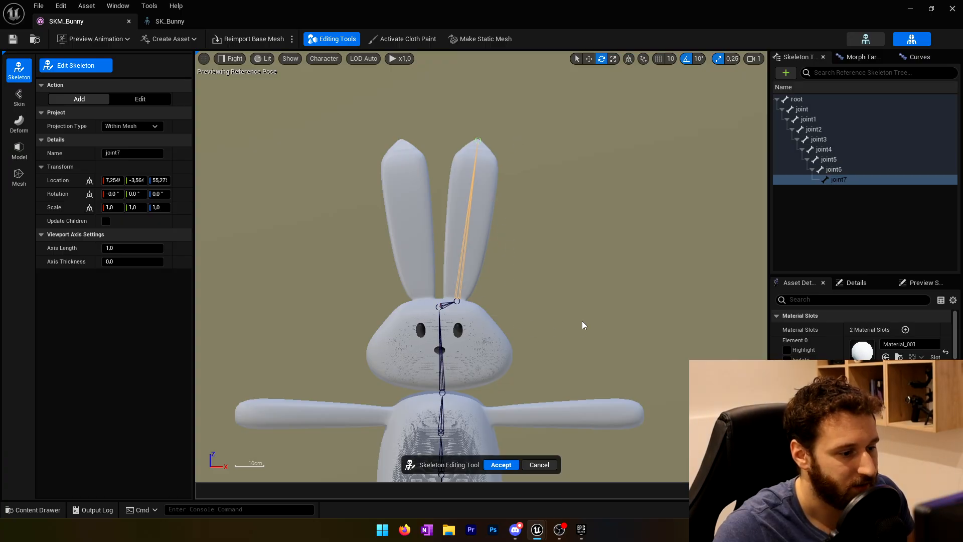
right_drag(582, 320, 551, 200)
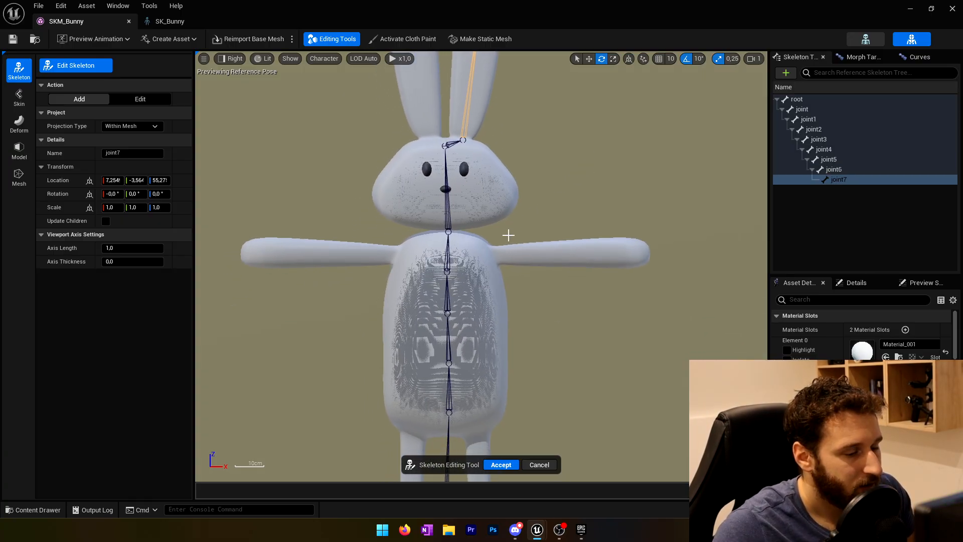
scroll(522, 281, down, 2)
scroll(522, 281, up, 1)
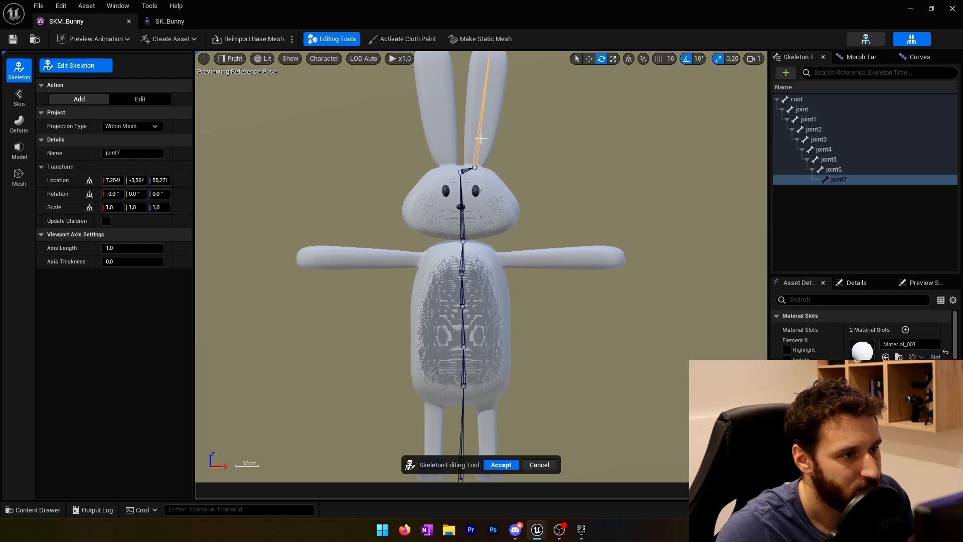
scroll(507, 158, down, 2)
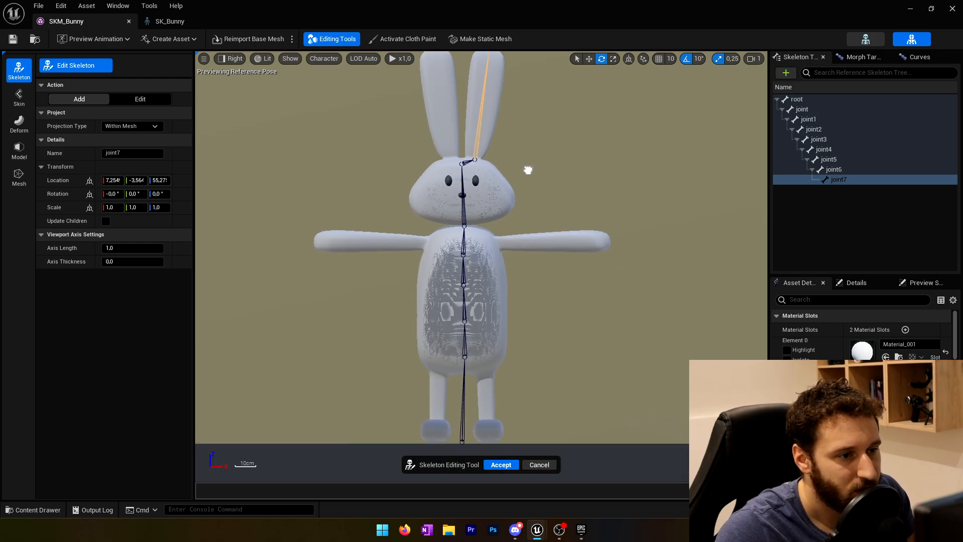
middle_drag(528, 170, 606, 295)
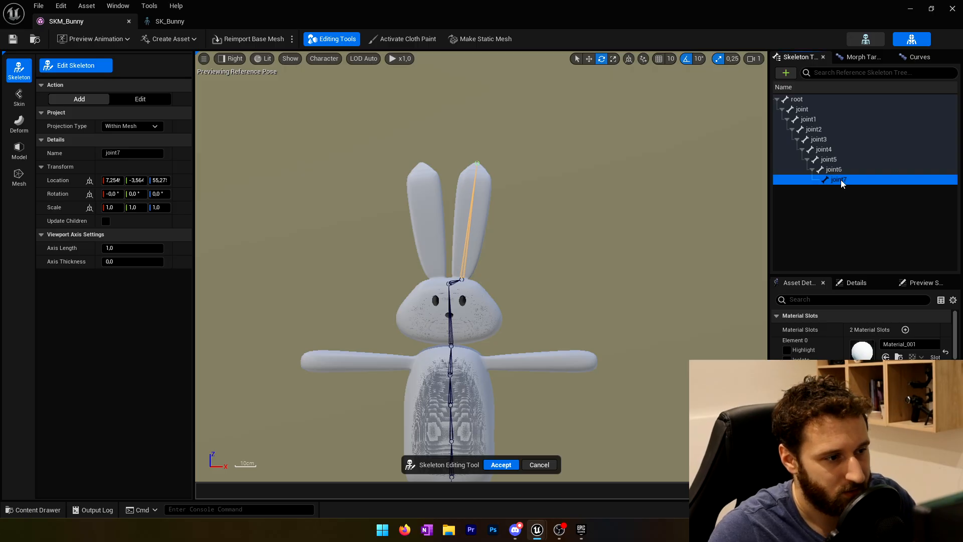
key(Delete)
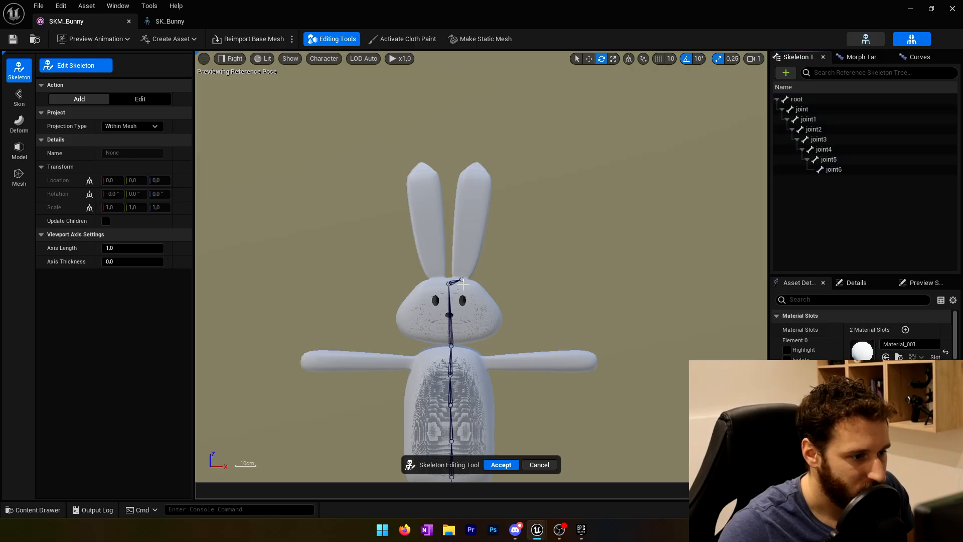
Extend the chain from the joint at the base of the bunny's left ear with four joints up to the ear's tip.
click(845, 169)
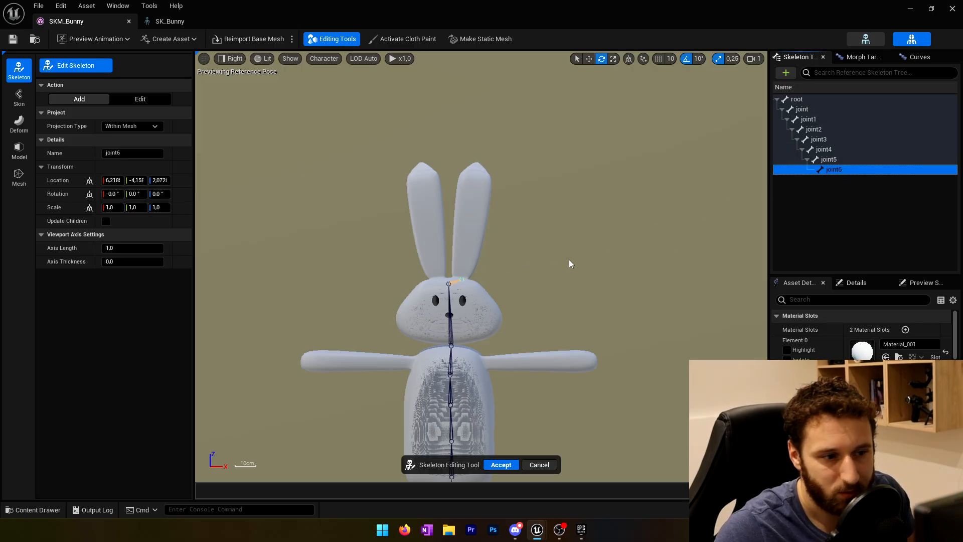
click(466, 245)
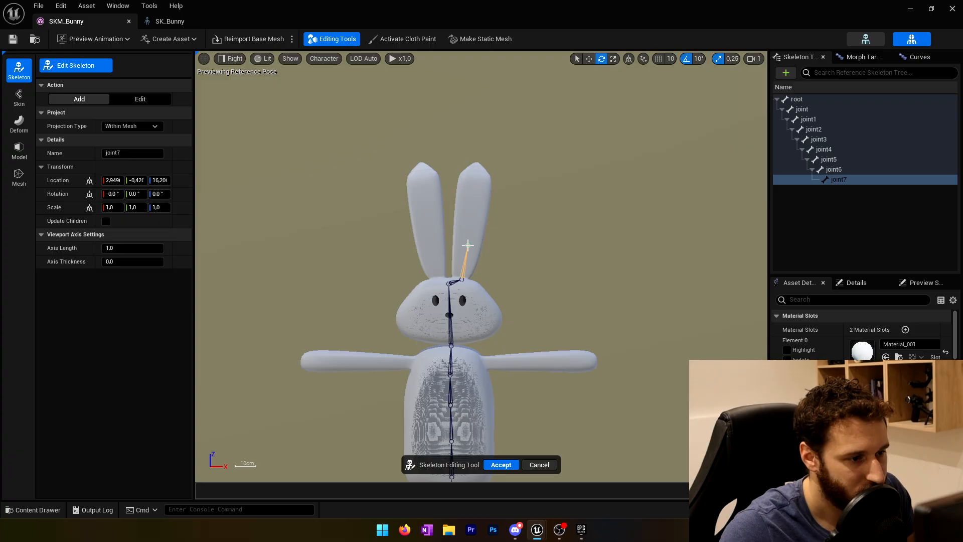
click(472, 214)
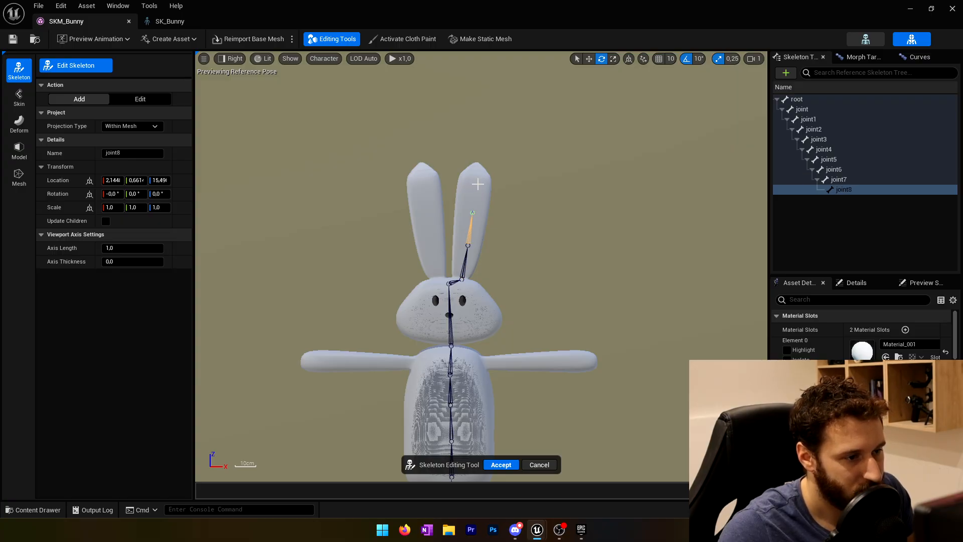
click(475, 183)
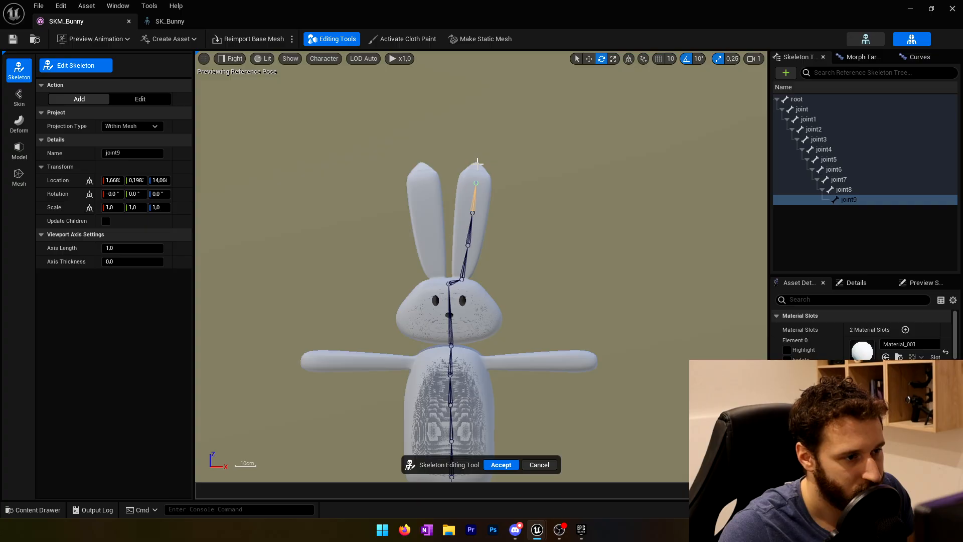
click(477, 163)
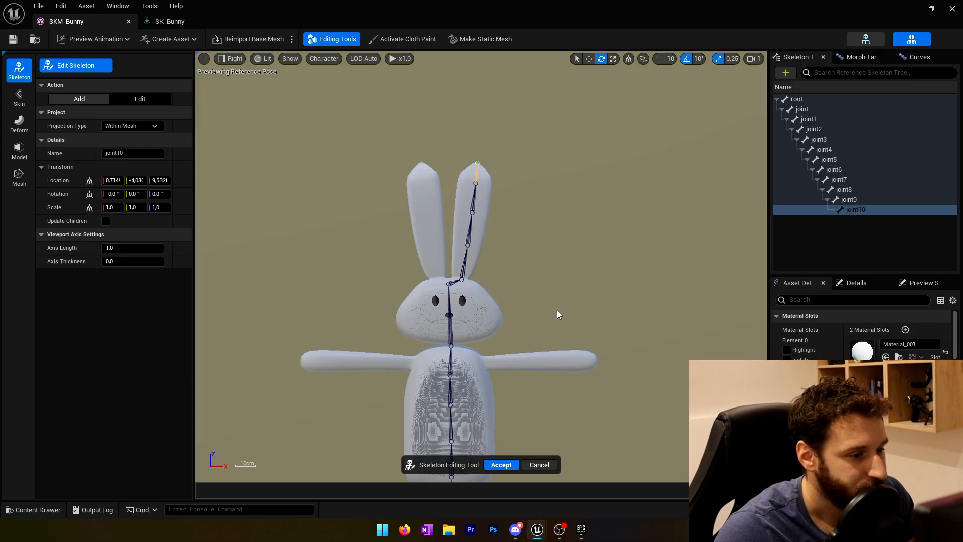
Switch the skeleton tool to editing existing joints and rename the joint directly under root as pelvis.
right_drag(567, 176, 567, 41)
click(140, 99)
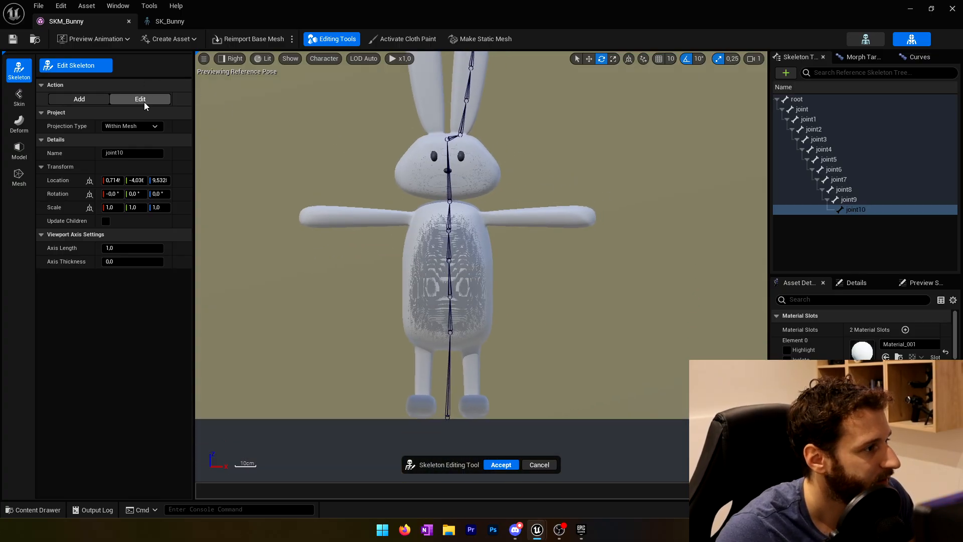
right_drag(602, 188, 587, 258)
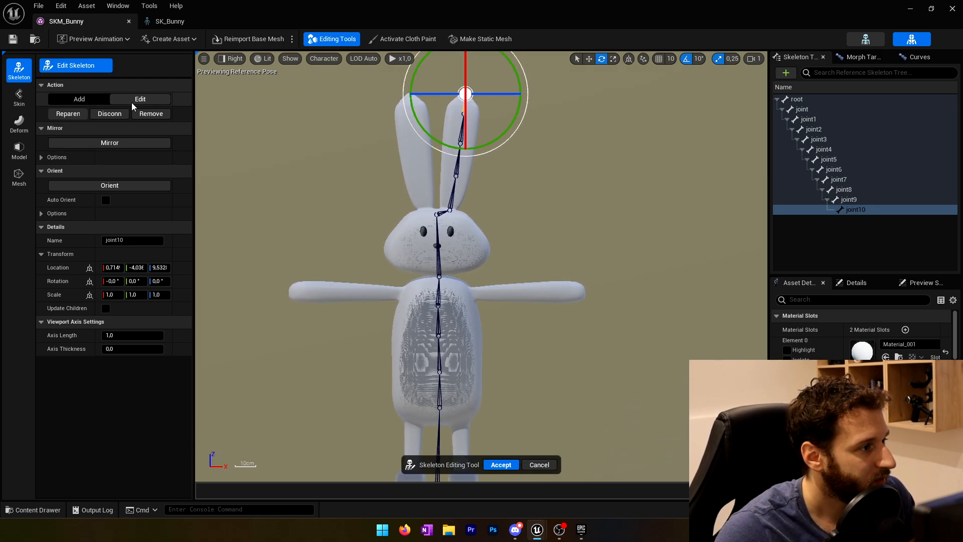
right_drag(423, 429, 512, 277)
scroll(452, 301, up, 2)
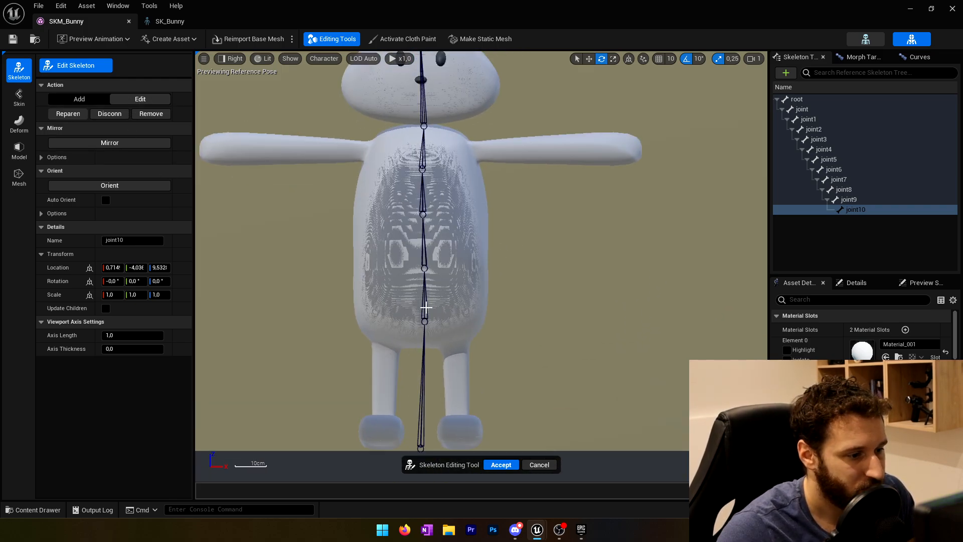
click(424, 327)
click(802, 110)
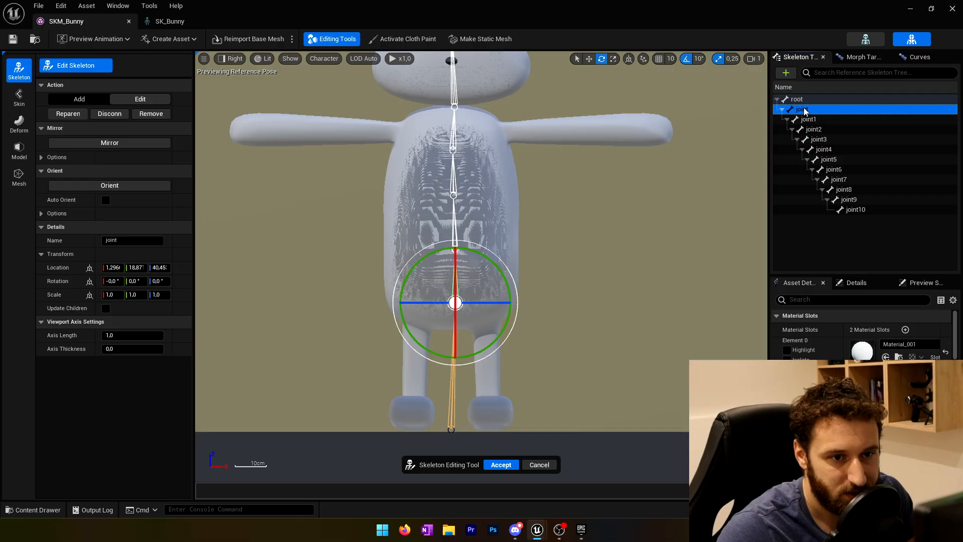
click(805, 110)
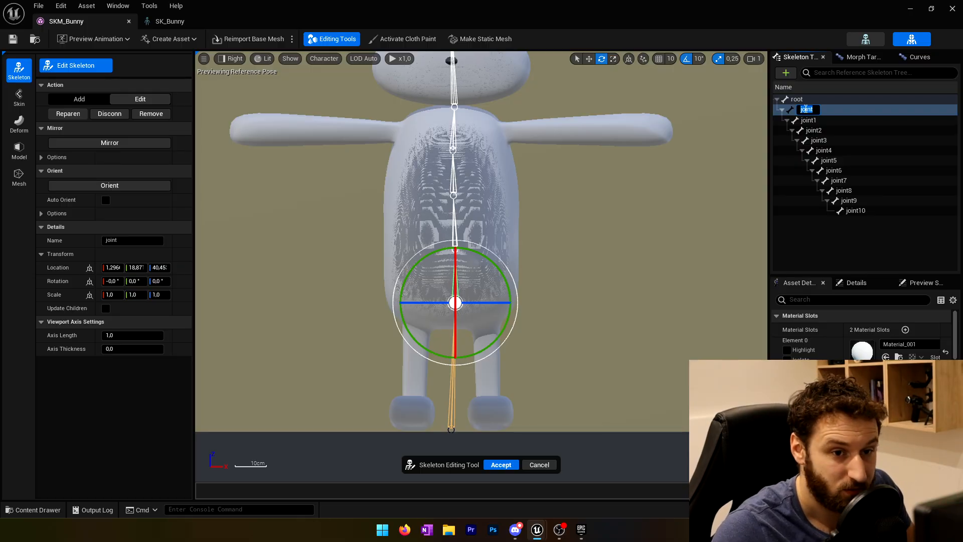
text(pelvis)
key(Return)
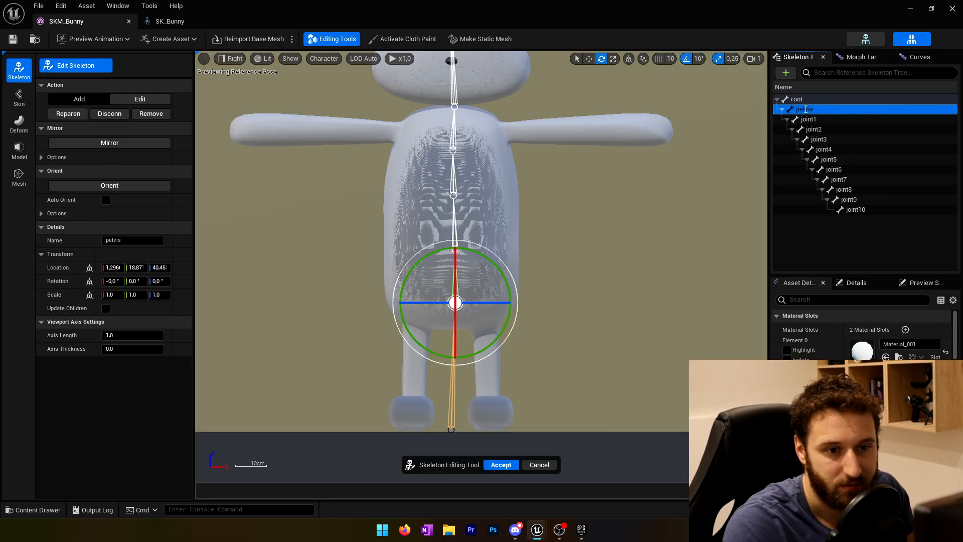
Rename the first joint above the pelvis as spine_01.
click(822, 120)
click(823, 121)
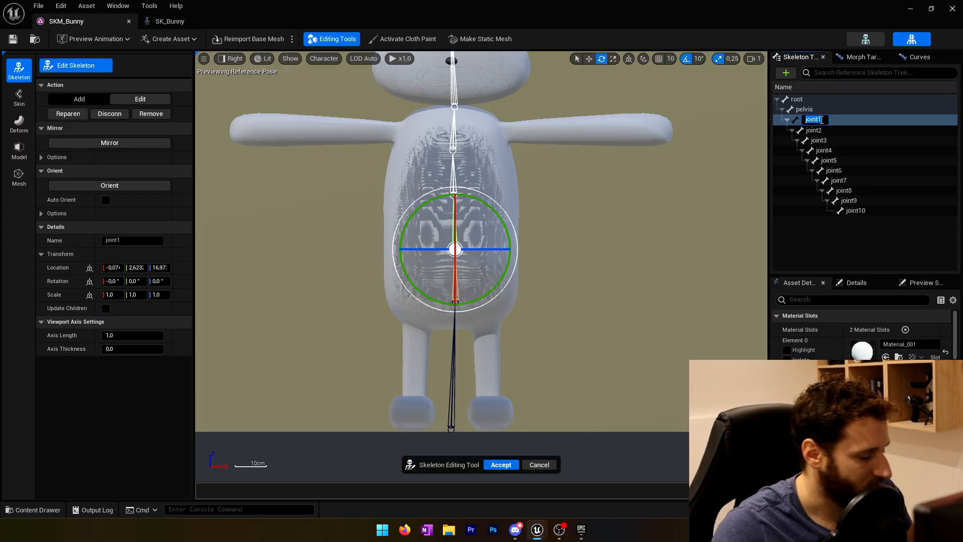
text(spine)
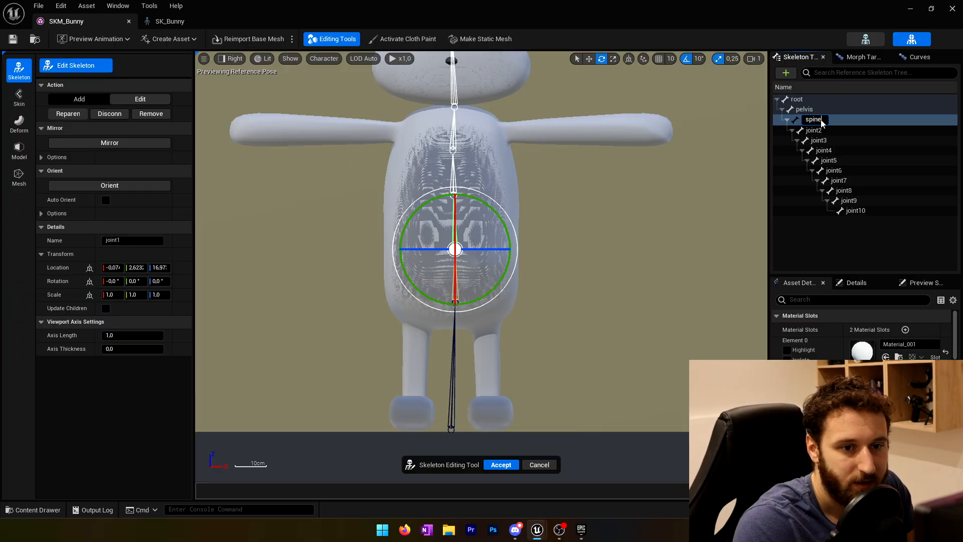
text(_01)
key(Return)
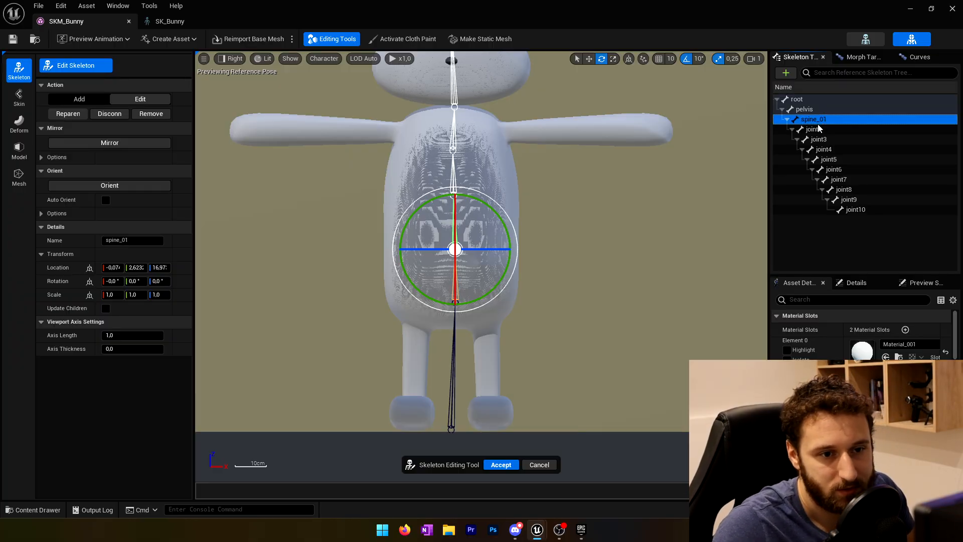
Rename the two joints following spine_01 in the hierarchy as spine_02 and spine_03.
click(819, 130)
click(820, 132)
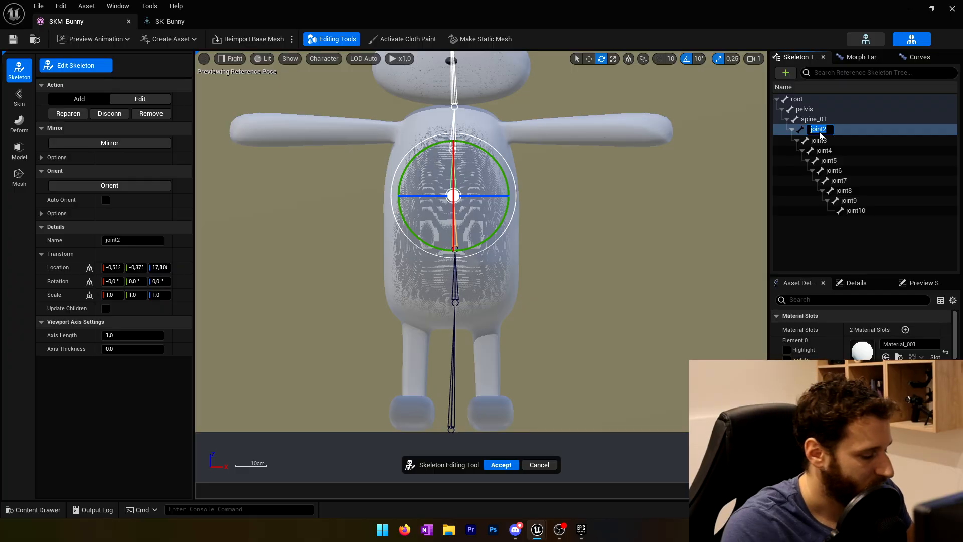
text(spine_02)
key(Return)
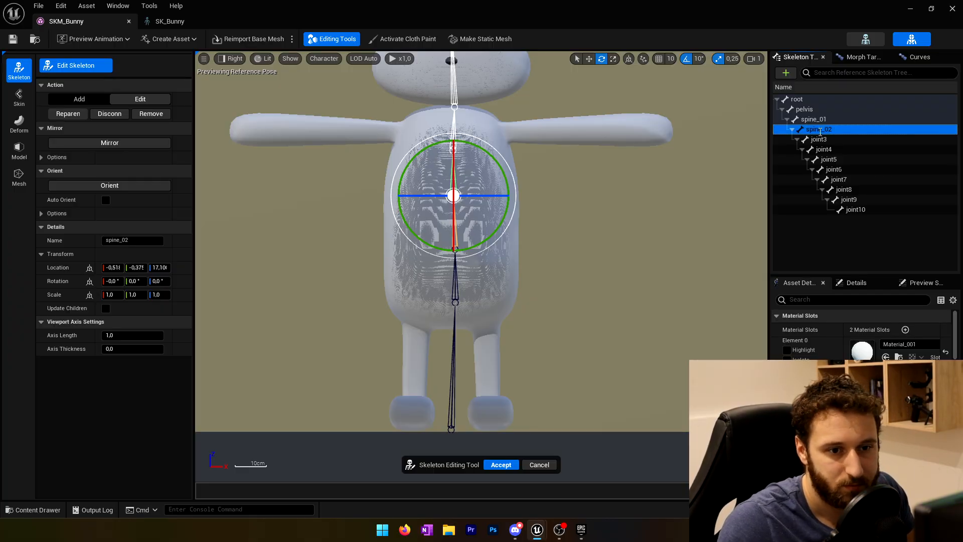
double_click(822, 139)
text(spine)
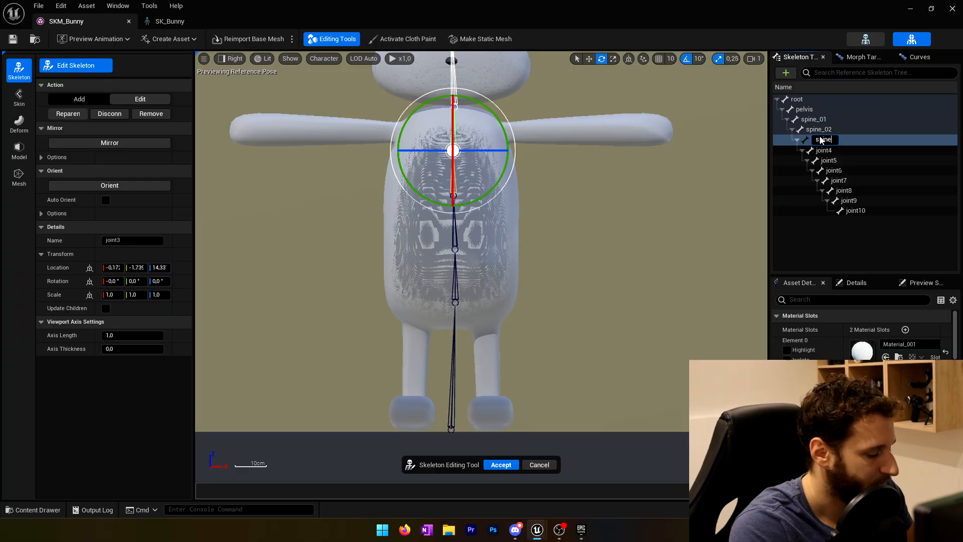
text(_03)
key(Return)
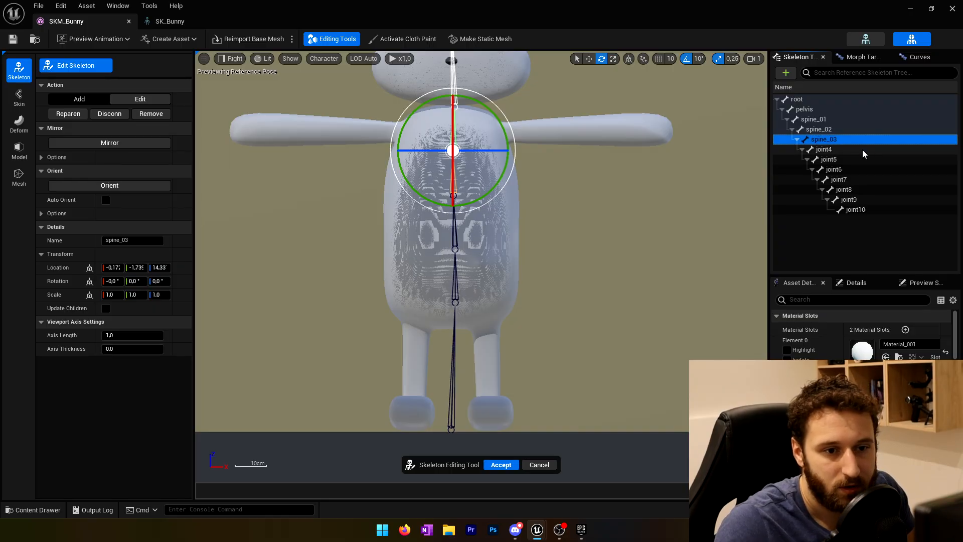
Rename the joint after spine_03 as neck and its child at the top of the head as head.
click(842, 149)
double_click(837, 150)
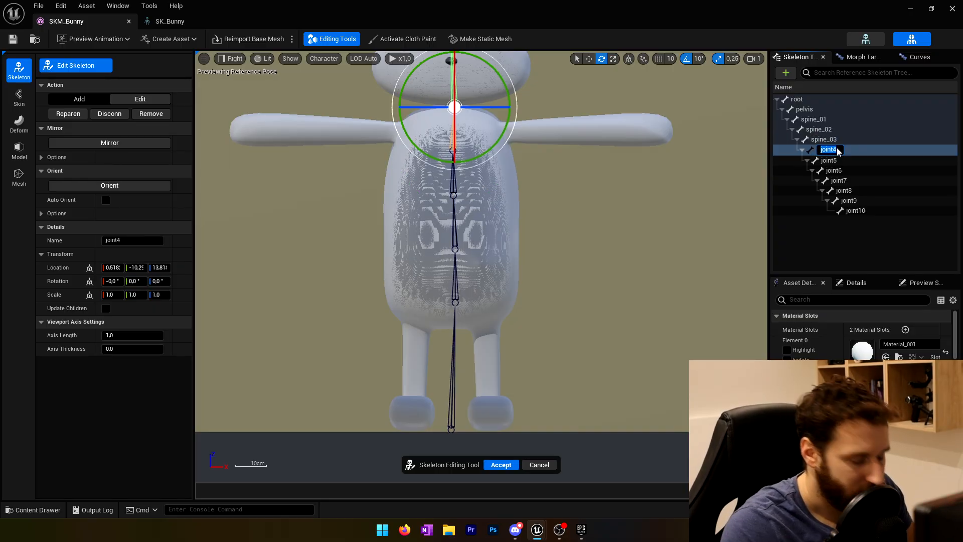
text(neck)
key(Return)
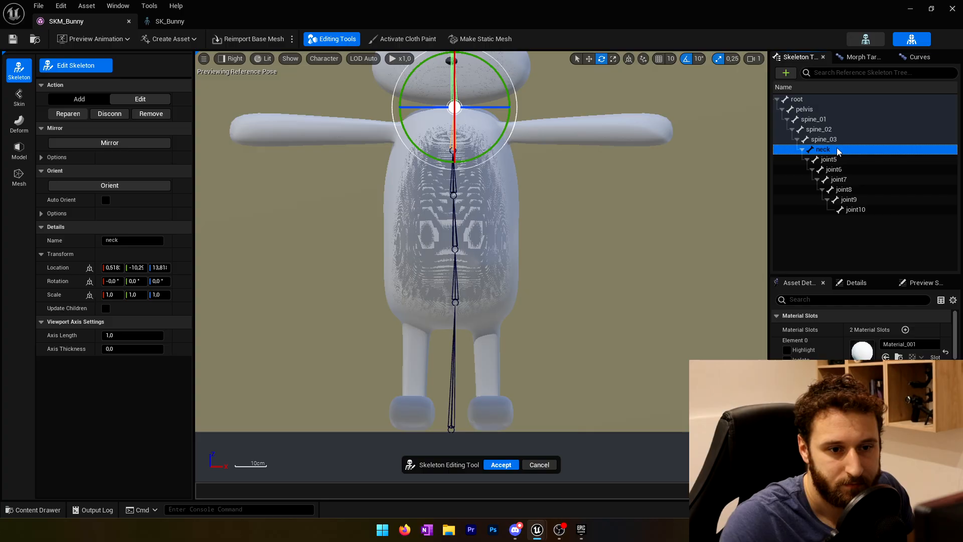
click(834, 159)
double_click(836, 162)
text(head)
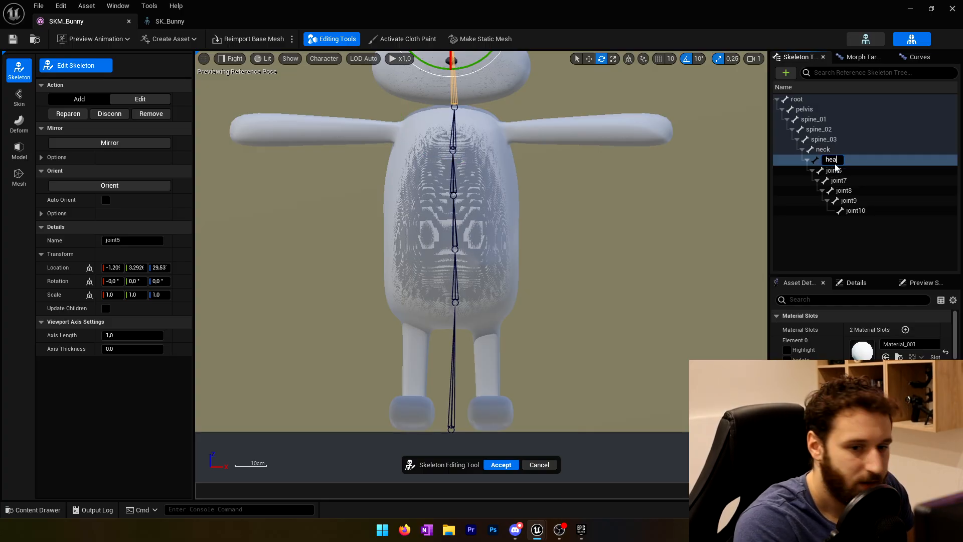
key(Return)
Rename the first two joints of the left ear chain as ear_01_l and ear_02_l.
double_click(840, 170)
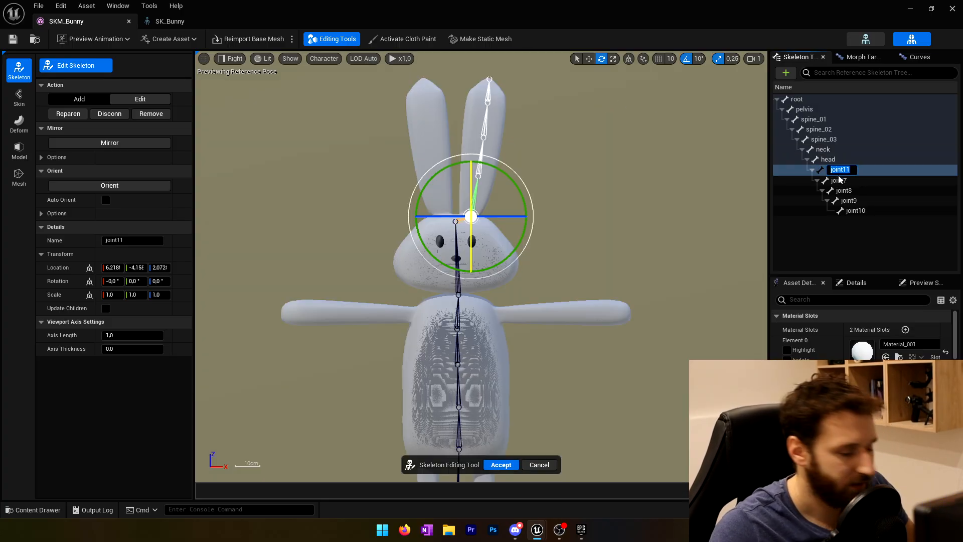
text(ear_0)
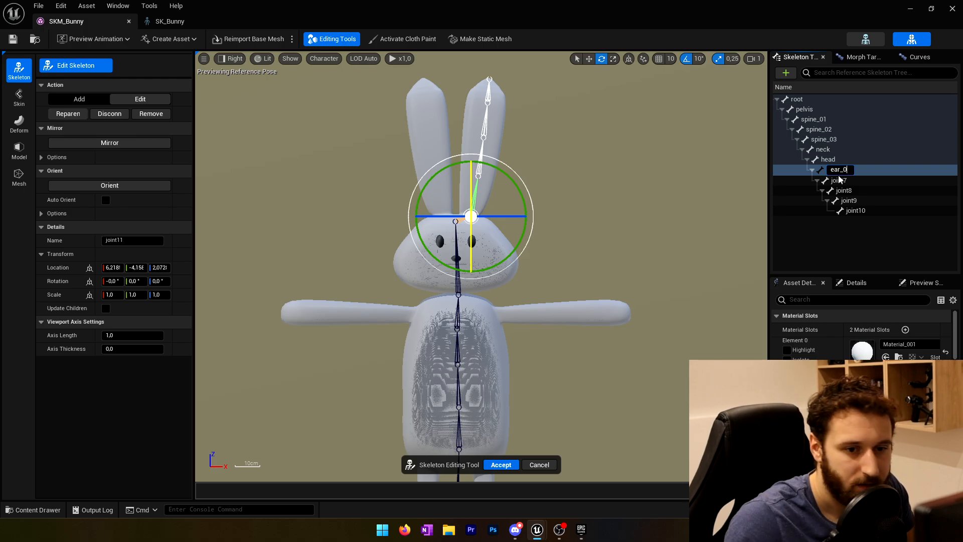
text(1_l)
key(Return)
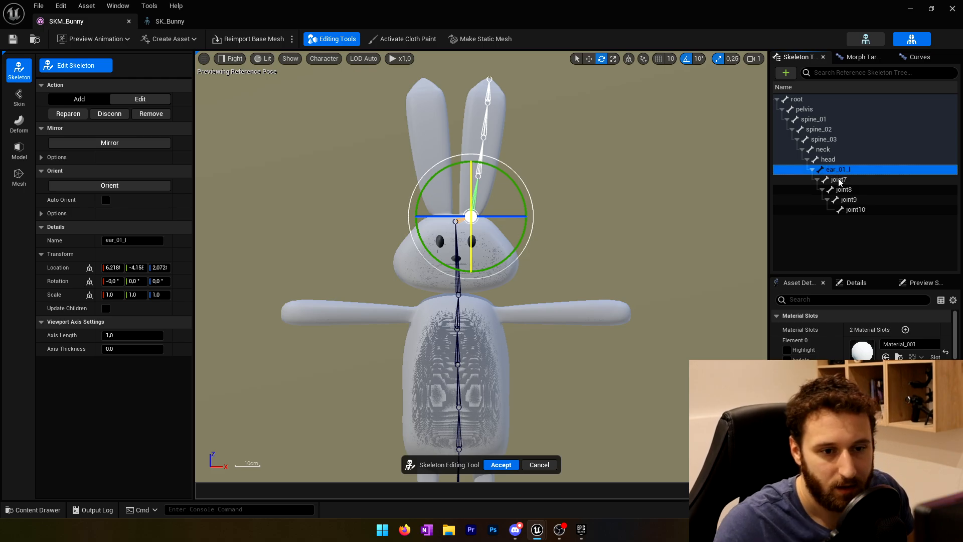
double_click(841, 181)
text(ear)
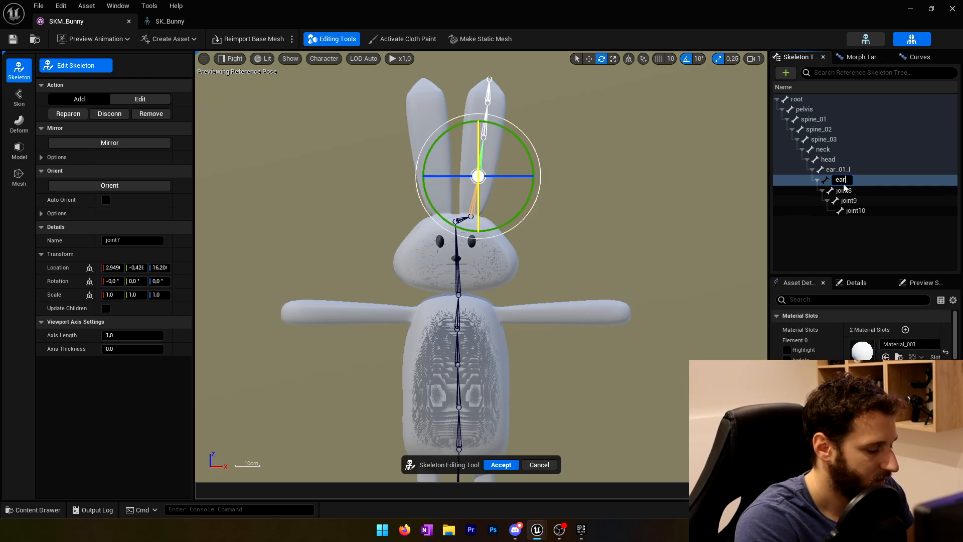
text(_02_l)
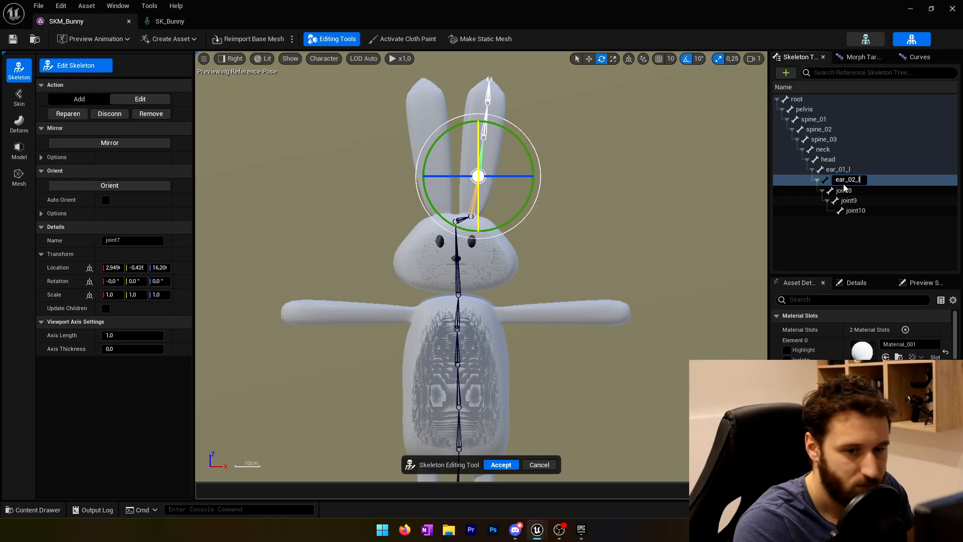
key(Return)
Rename the third and fourth joints of the left ear chain as ear_03_l and ear_04_l.
click(846, 191)
click(846, 191)
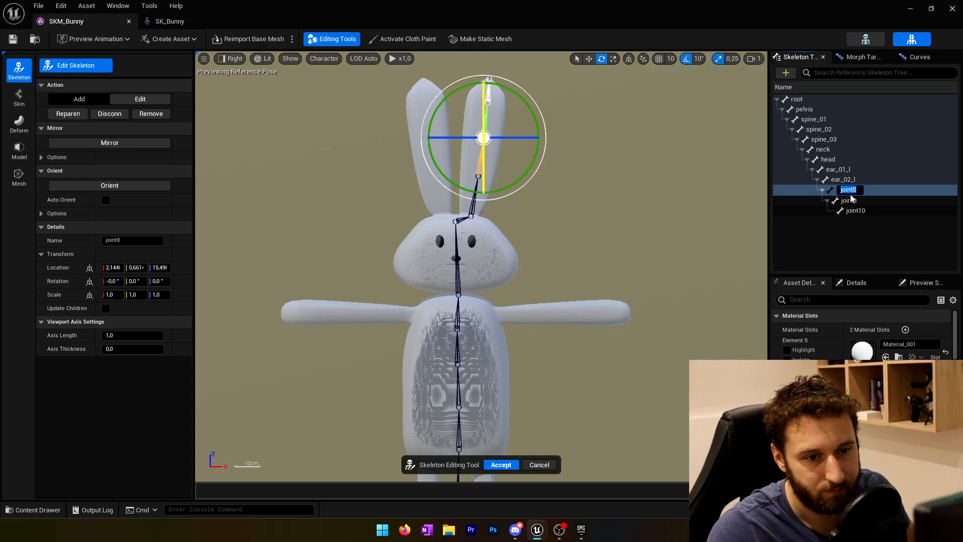
text(ear_03)
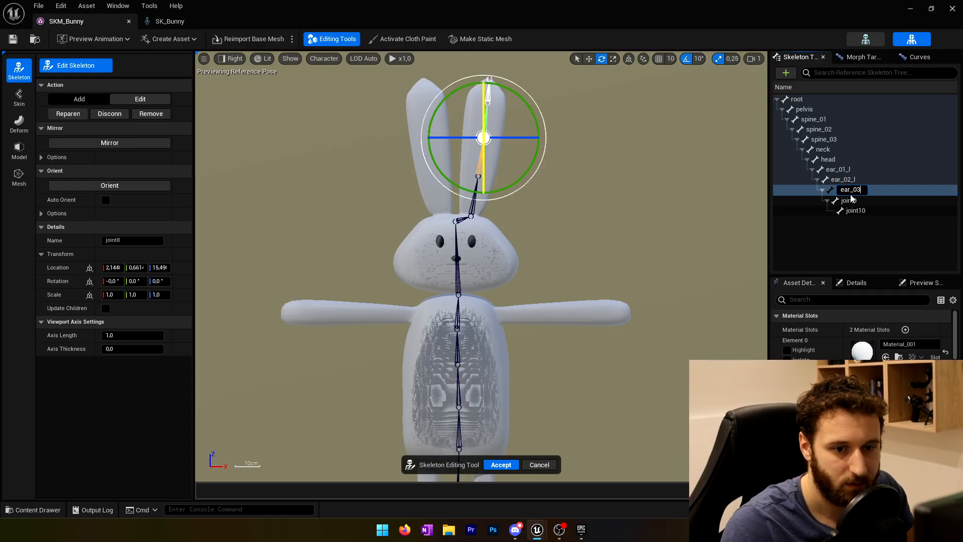
text(_l)
key(Return)
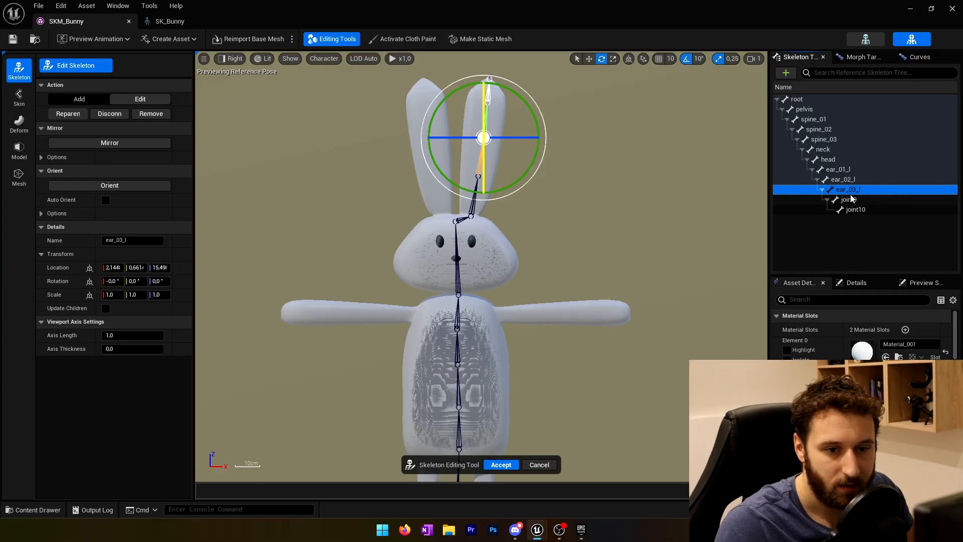
click(852, 201)
click(851, 200)
text(ear)
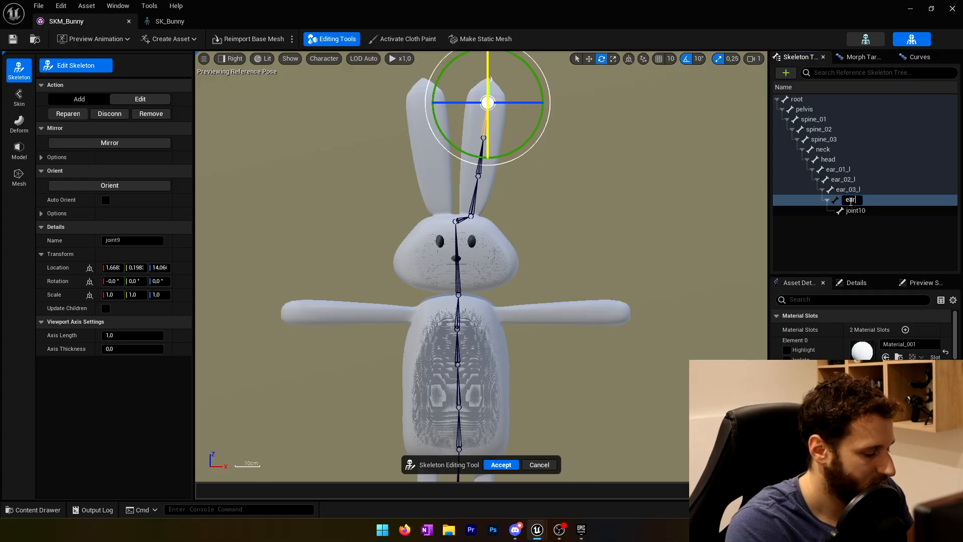
text(_04)
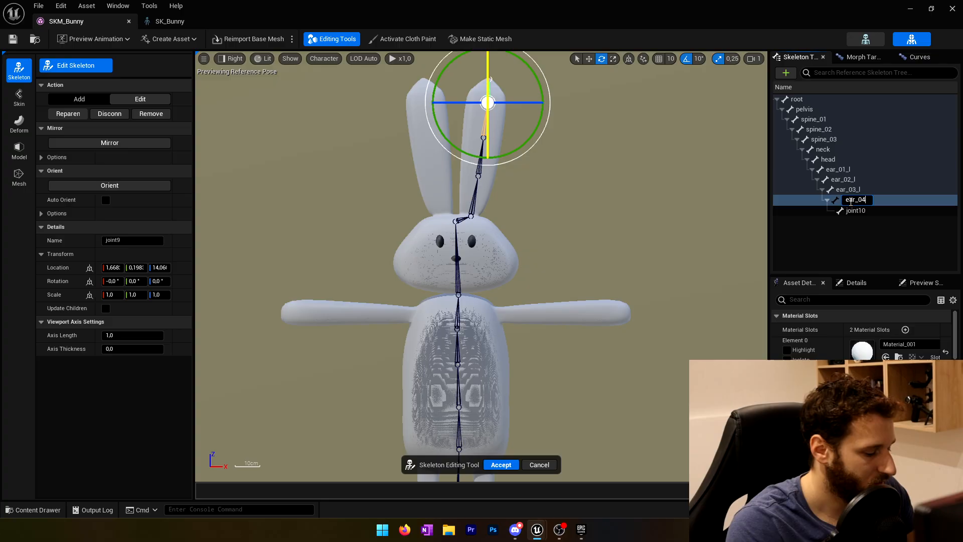
text(_l)
key(Return)
Rename the end joint at the tip of the left ear as ear_out_l.
double_click(855, 211)
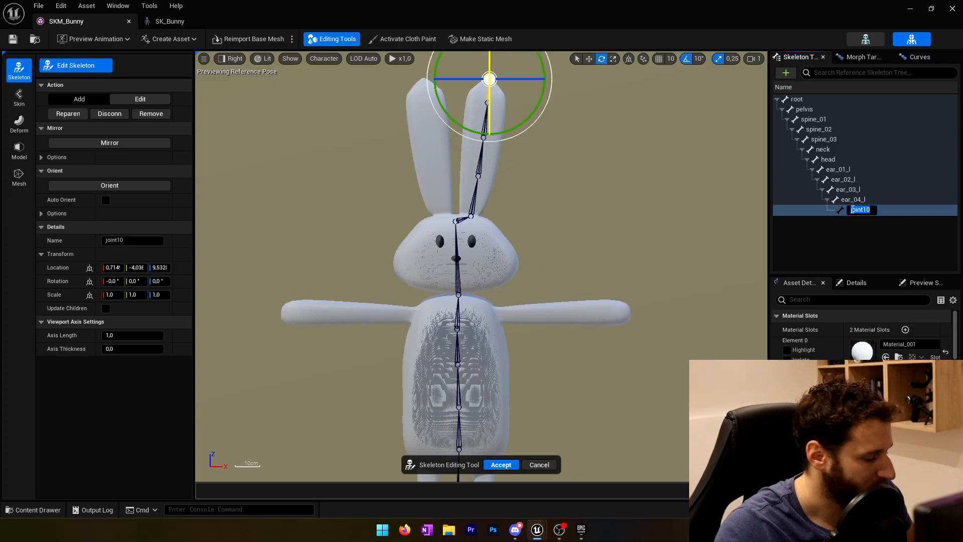
text(ear_out_l)
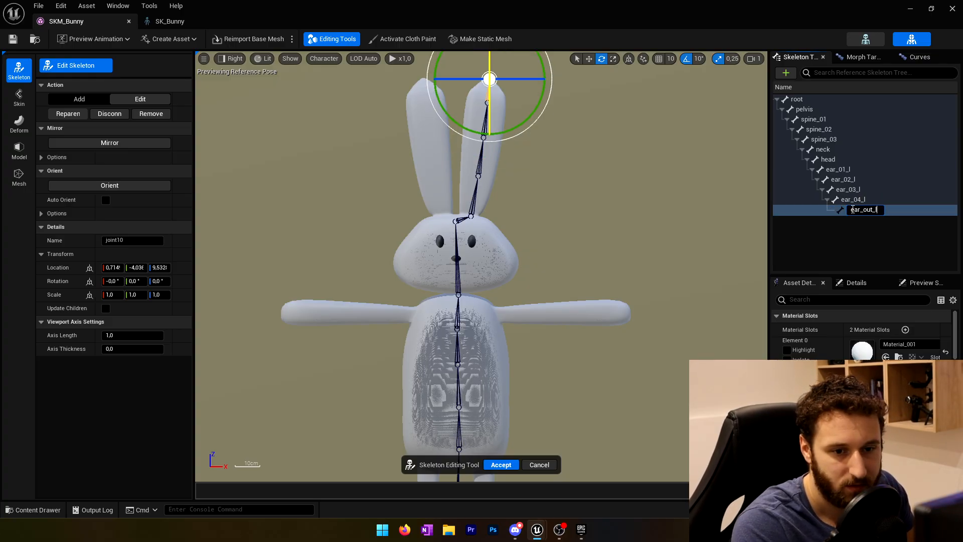
key(Return)
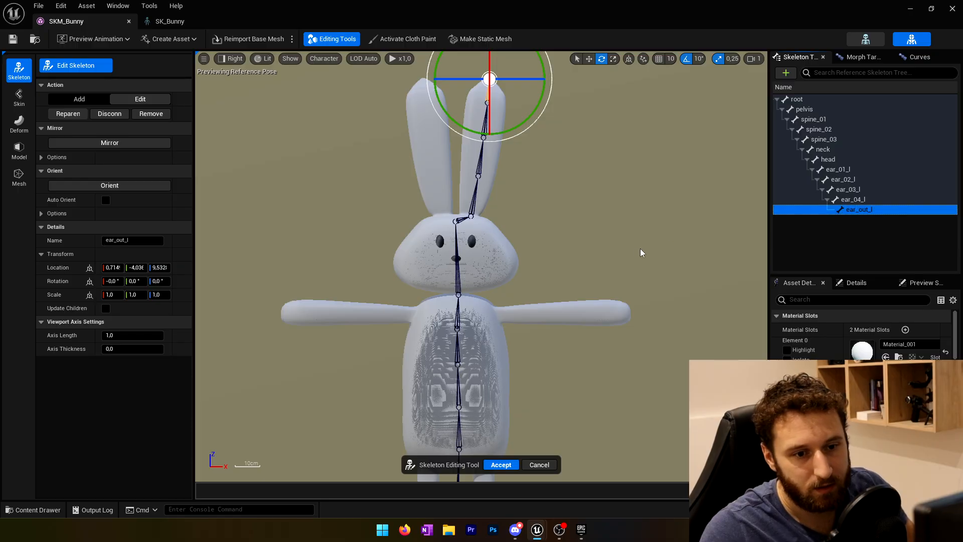
Set the pelvis joint's X and Y location to 0.
right_drag(520, 301, 535, 187)
right_drag(491, 264, 506, 199)
scroll(508, 232, up, 1)
scroll(504, 277, up, 4)
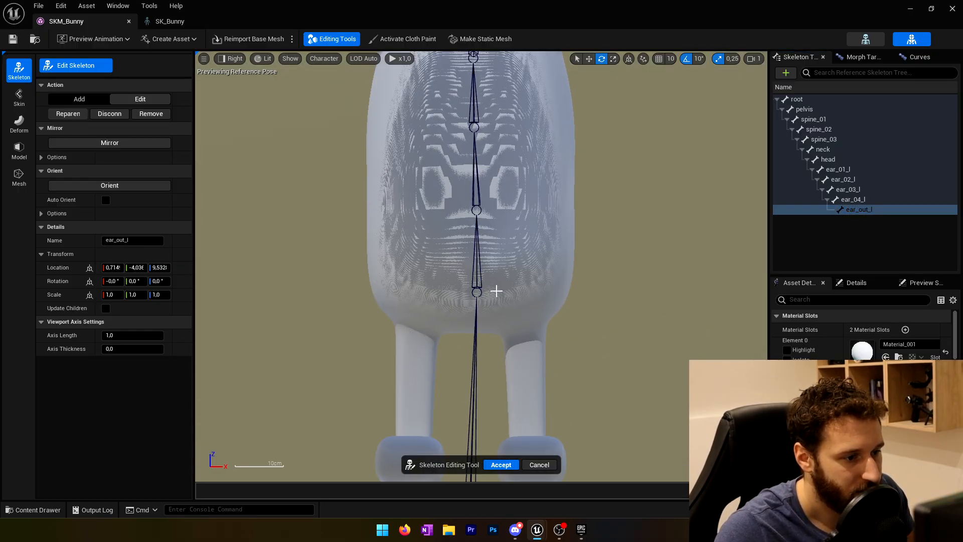
mouse_move(496, 291)
right_down()
mouse_move(510, 277)
mouse_move(502, 293)
right_up()
click(486, 286)
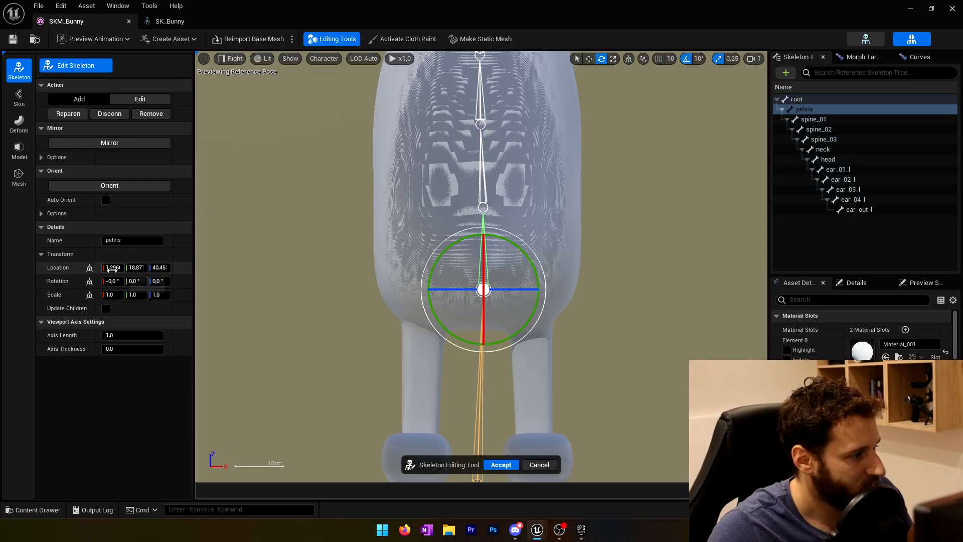
click(113, 268)
text(0)
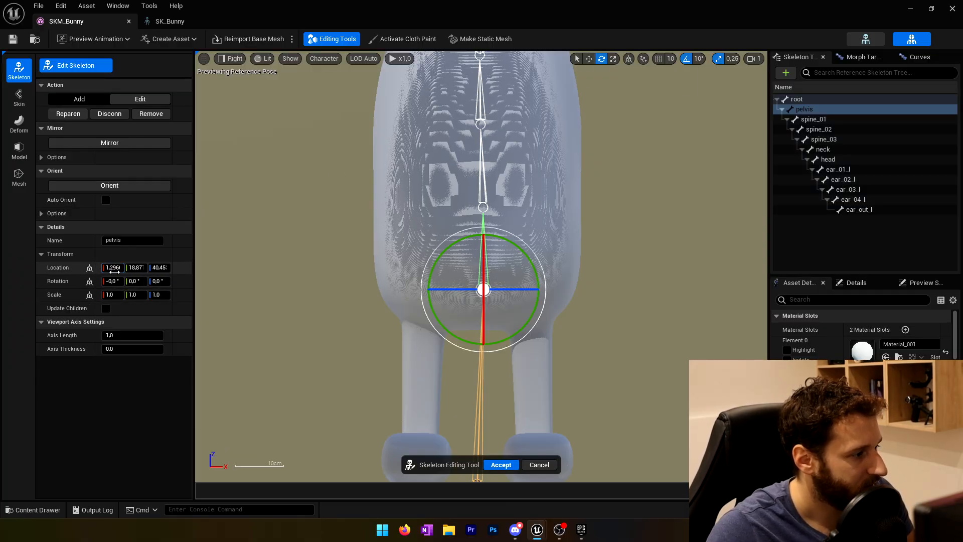
click(132, 268)
text(0)
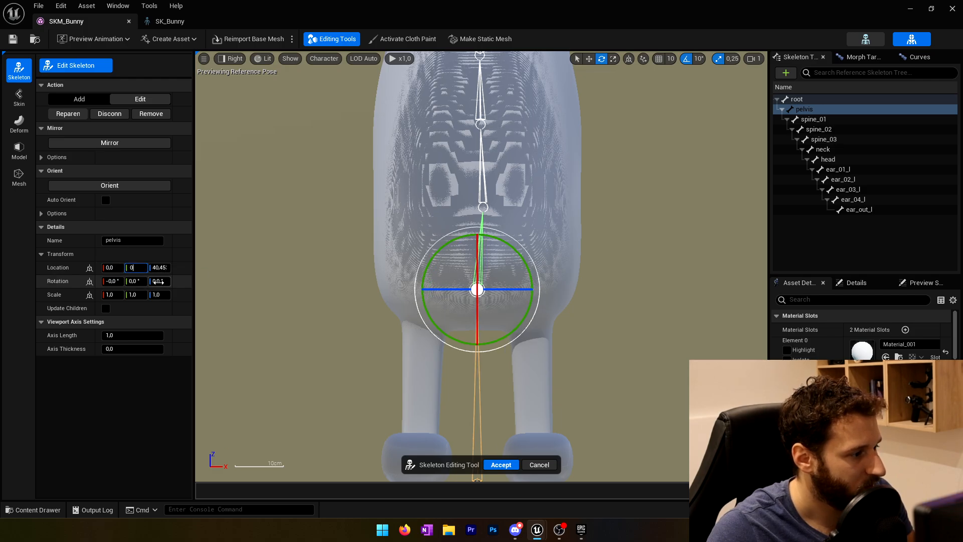
key(Return)
Move the pelvis joint down to a Z location of about 37.86.
click(589, 58)
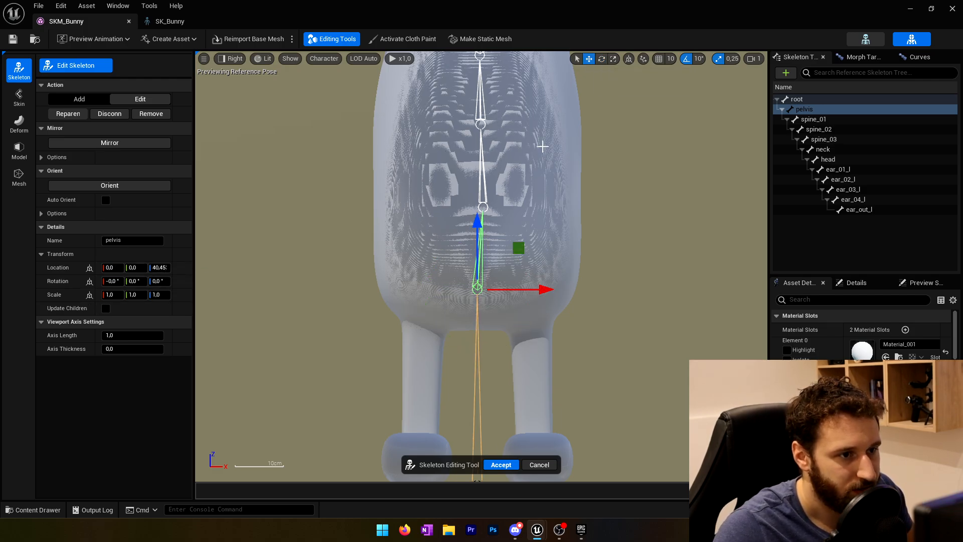
mouse_move(478, 230)
mouse_down()
mouse_move(480, 263)
mouse_move(483, 238)
mouse_up()
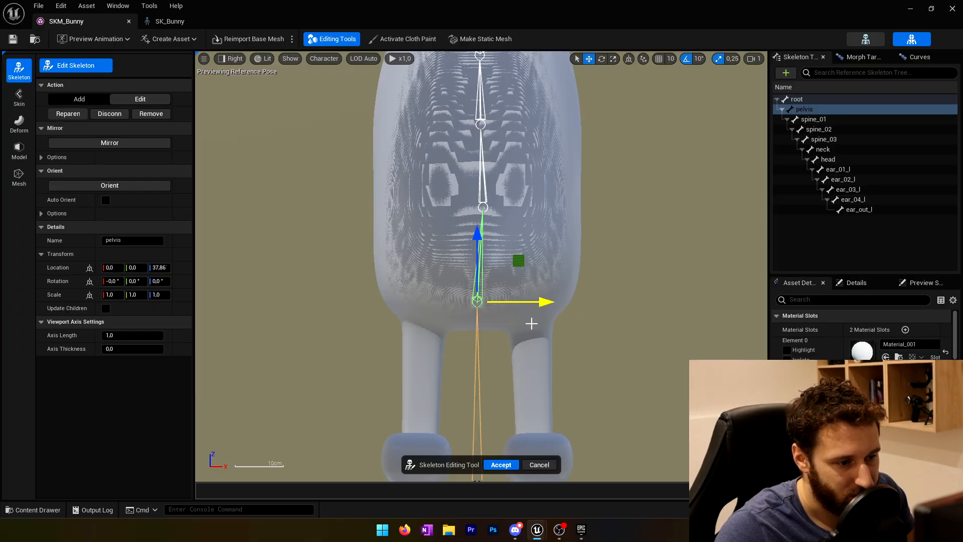
click(462, 199)
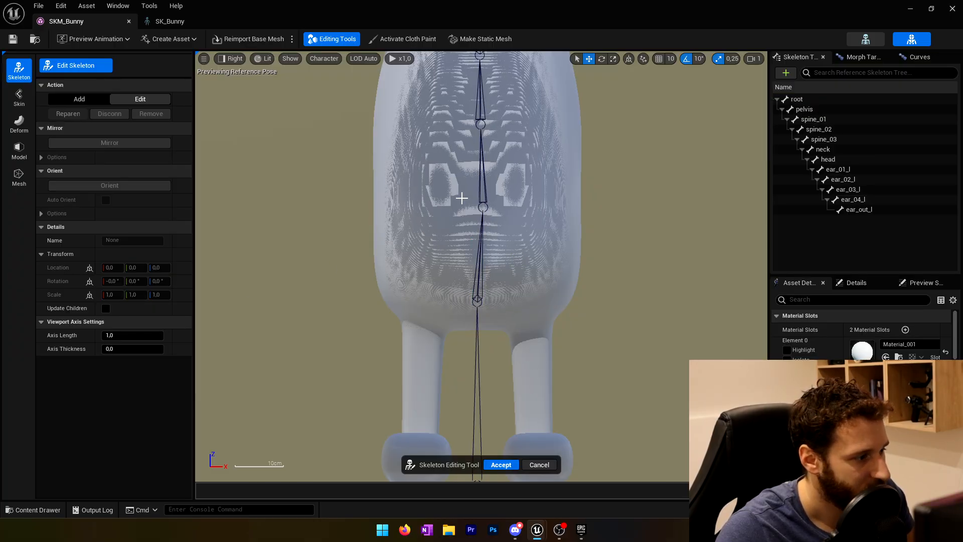
Set spine_01's X and Y location to 0 and lower the joint to a Z location of about 17.07.
click(483, 207)
click(111, 269)
text(0)
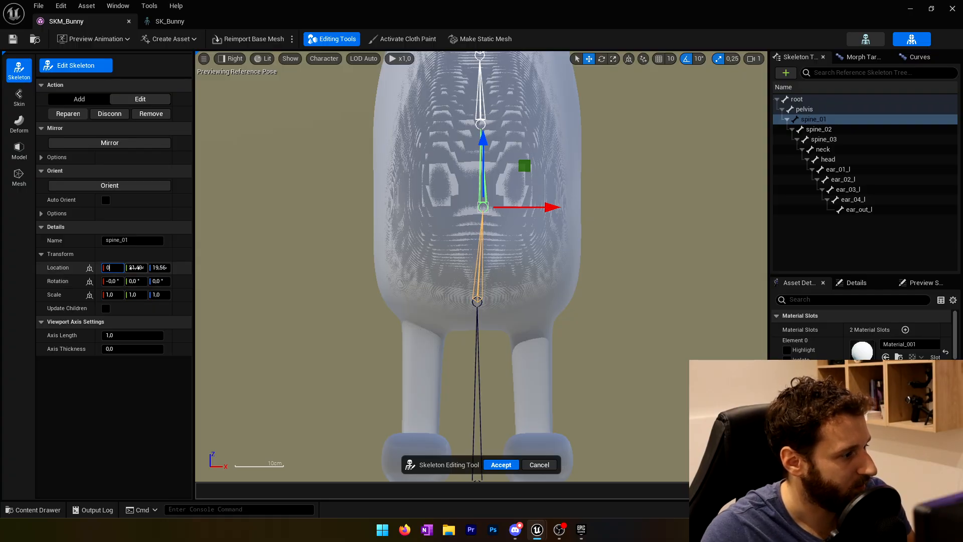
key(Return)
click(137, 268)
text(0)
key(Return)
click(164, 269)
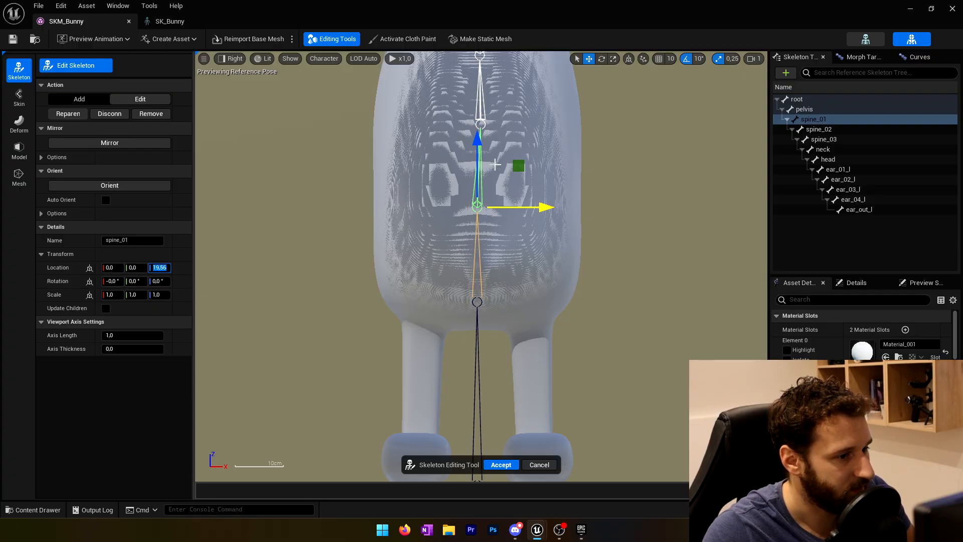
drag(477, 140, 478, 153)
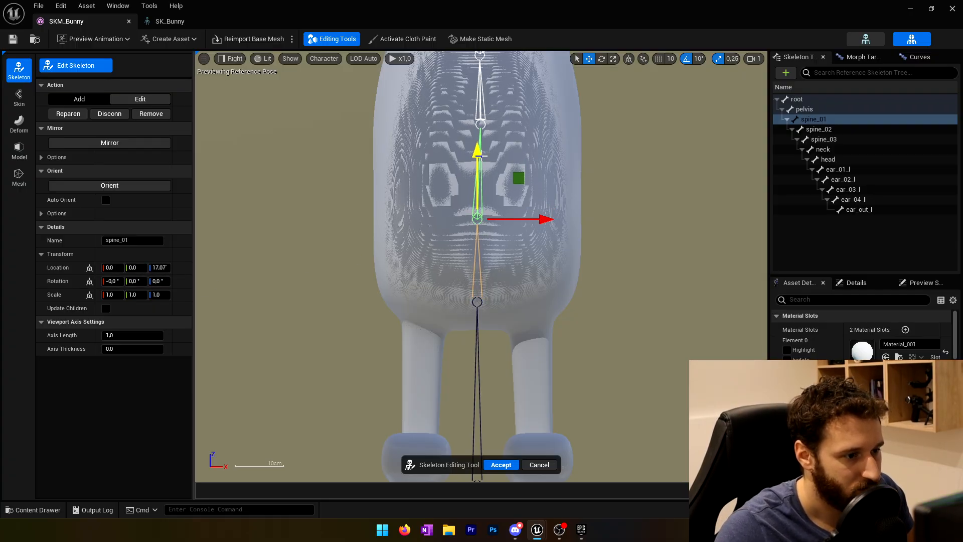
Set spine_02's X and Y location to 0 and raise the joint to a Z location of about 20.72.
right_drag(548, 155, 533, 315)
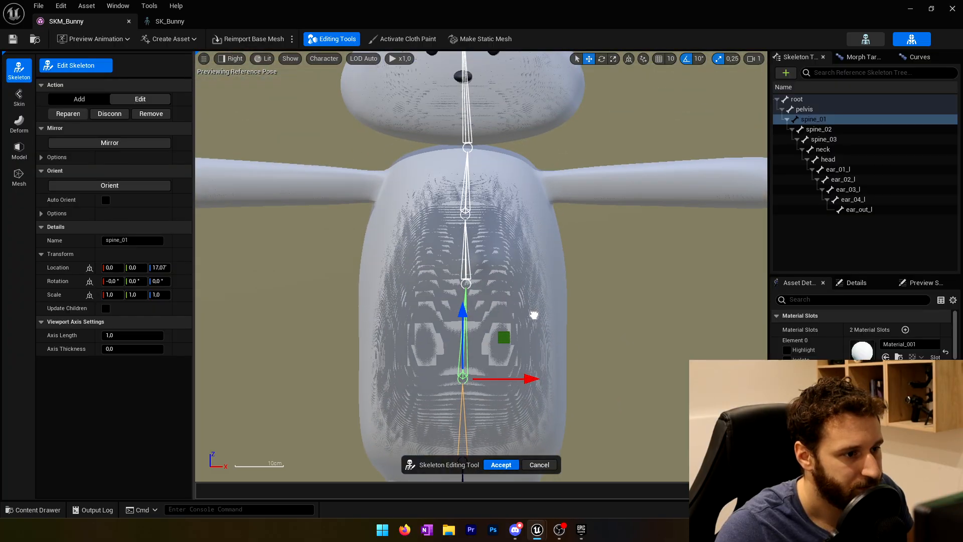
click(466, 284)
click(113, 271)
text(0)
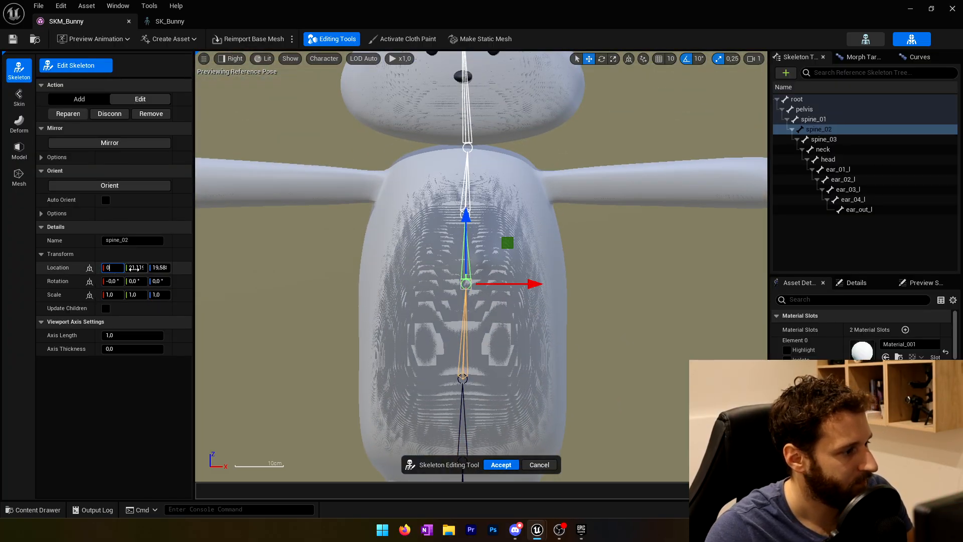
click(137, 269)
text(0)
key(Return)
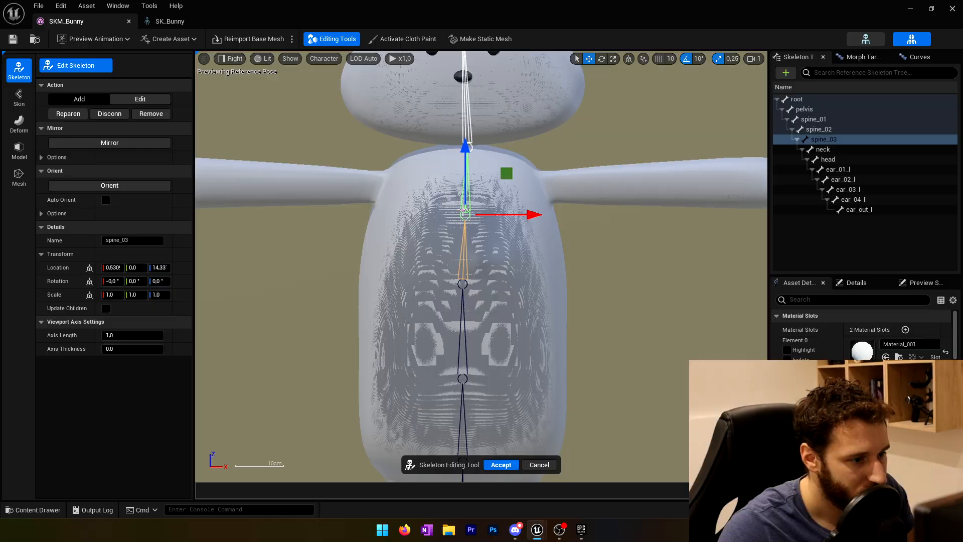
drag(462, 217, 462, 211)
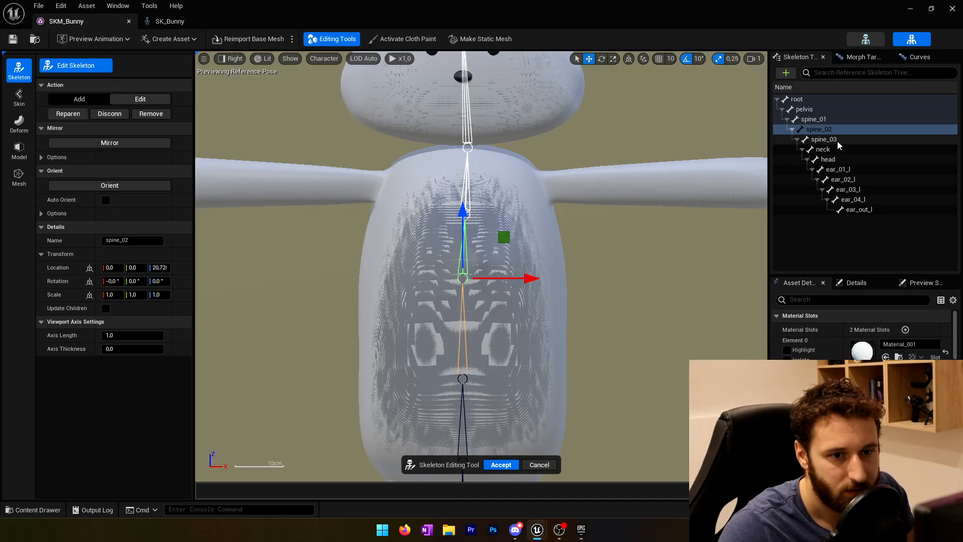
Set spine_03's X location to 0 and raise the joint to the upper chest, just below the neck joint.
click(466, 216)
click(113, 267)
text(0)
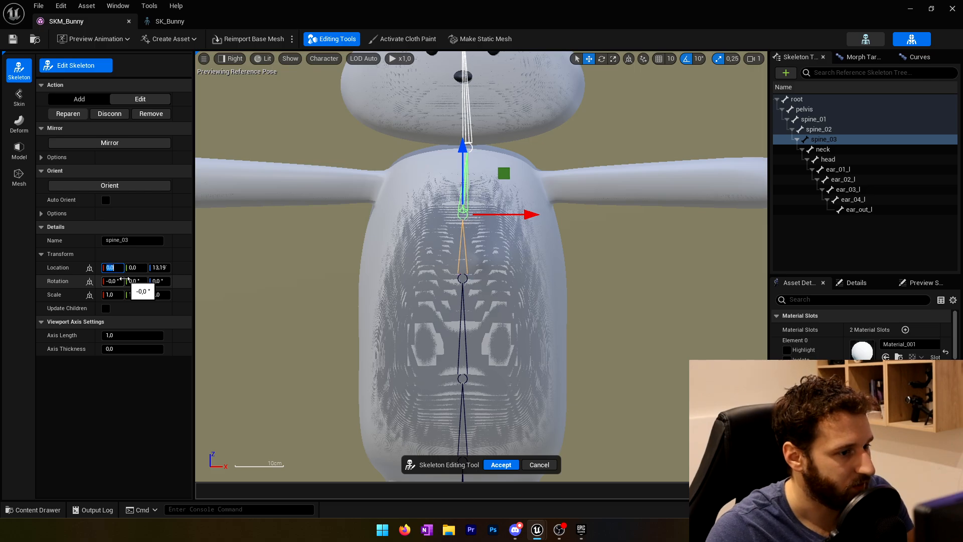
drag(462, 146, 464, 125)
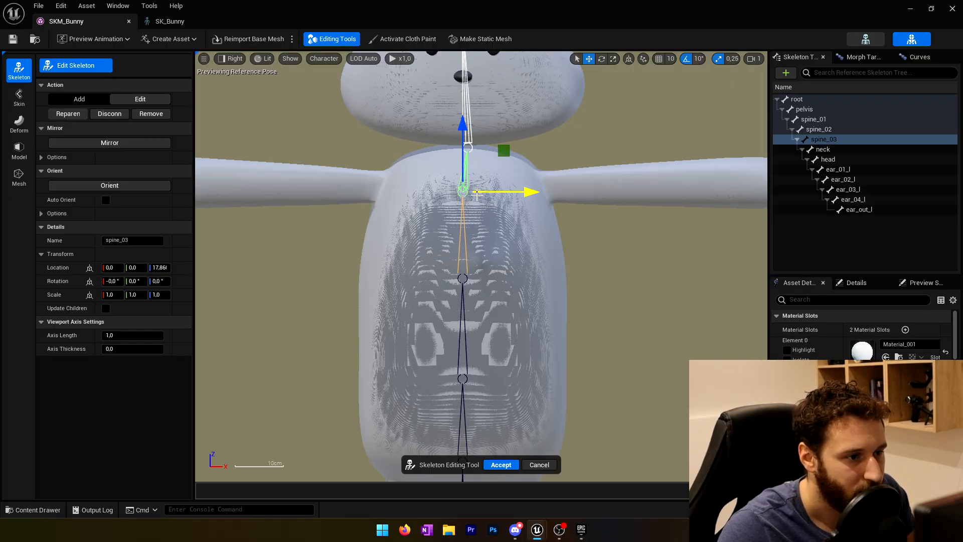
mouse_move(477, 196)
mouse_down()
mouse_move(475, 174)
mouse_move(485, 180)
mouse_up()
Set the neck joint's X and Y location to 0.
click(802, 149)
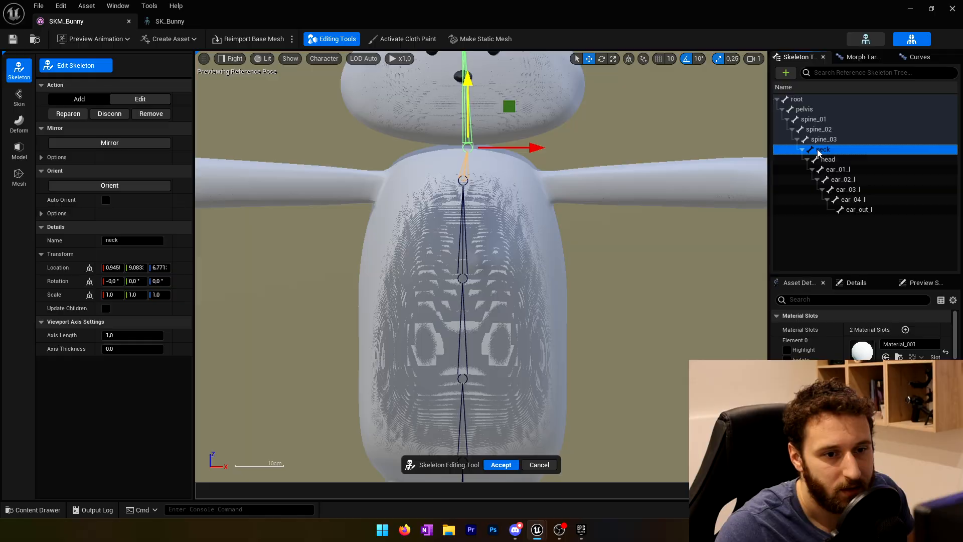
click(138, 269)
text(0)
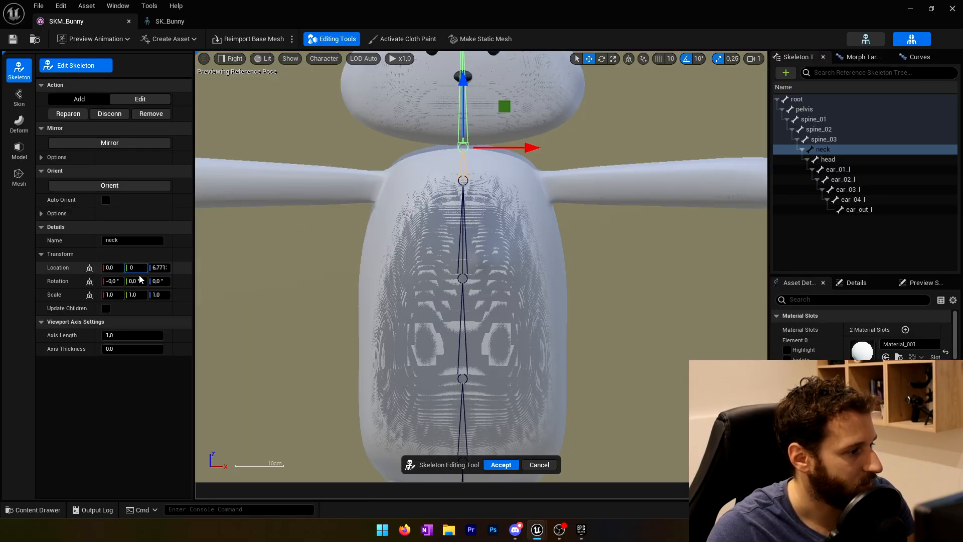
key(Return)
drag(485, 147, 485, 147)
right_drag(509, 175, 521, 287)
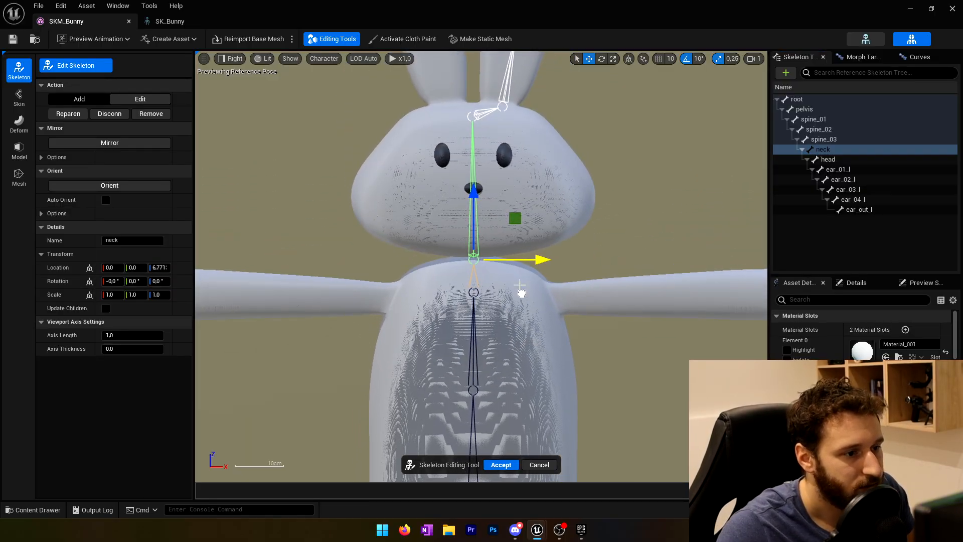
drag(474, 218, 473, 217)
Set the head joint's X and Y location to 0 and raise the joint to a Z location of about 30.67.
click(473, 116)
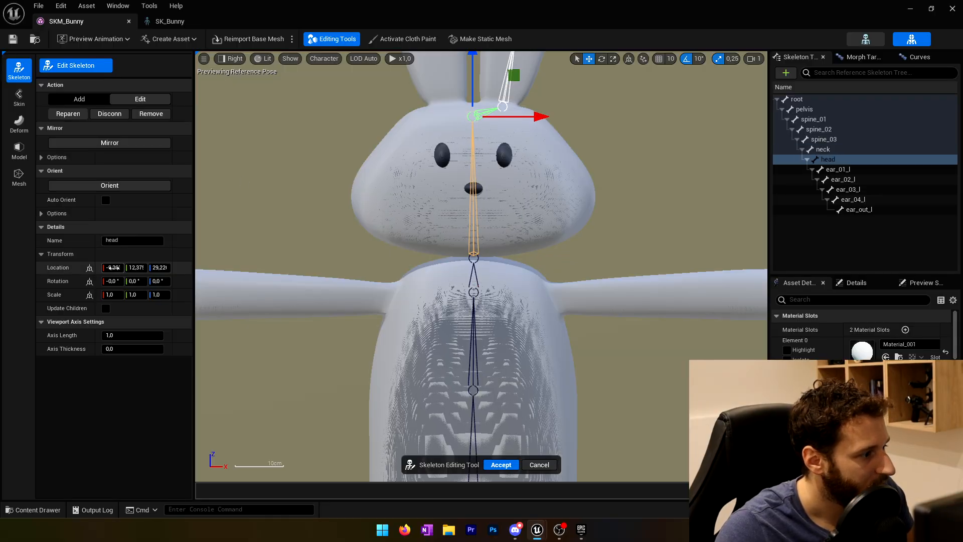
click(111, 267)
text(0)
click(136, 267)
text(0)
key(Return)
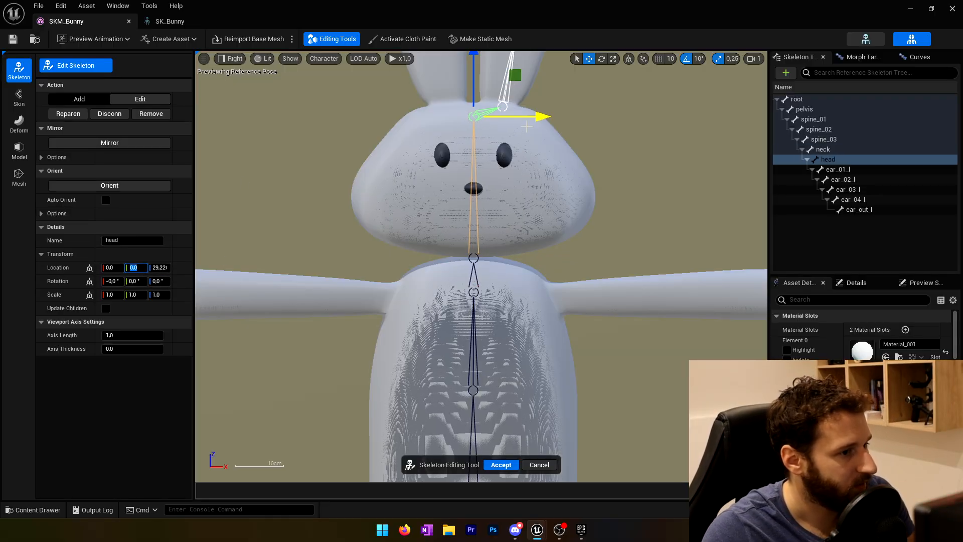
drag(476, 75, 478, 61)
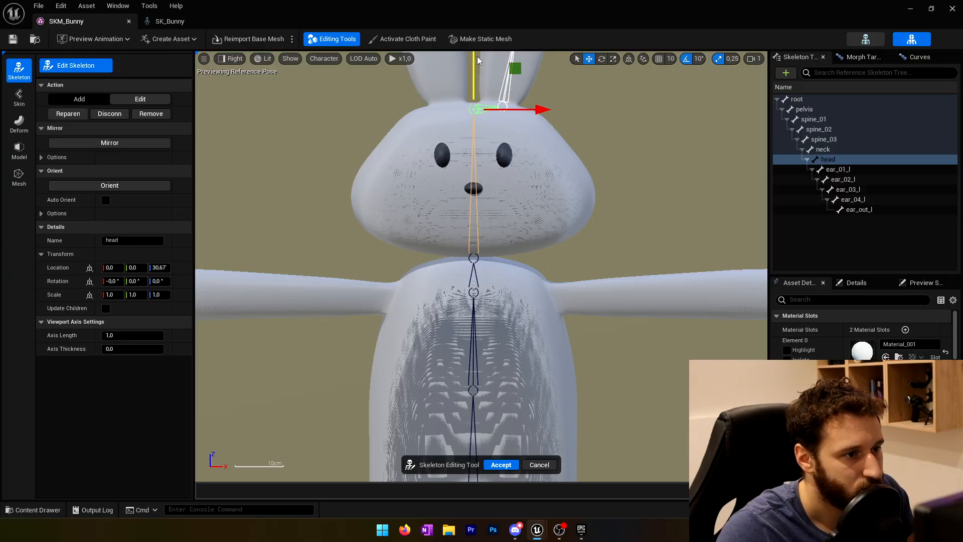
Set ear_01_l's Y location to 0 and shift the joint inward to an X location of about 5.33.
right_drag(557, 142, 547, 267)
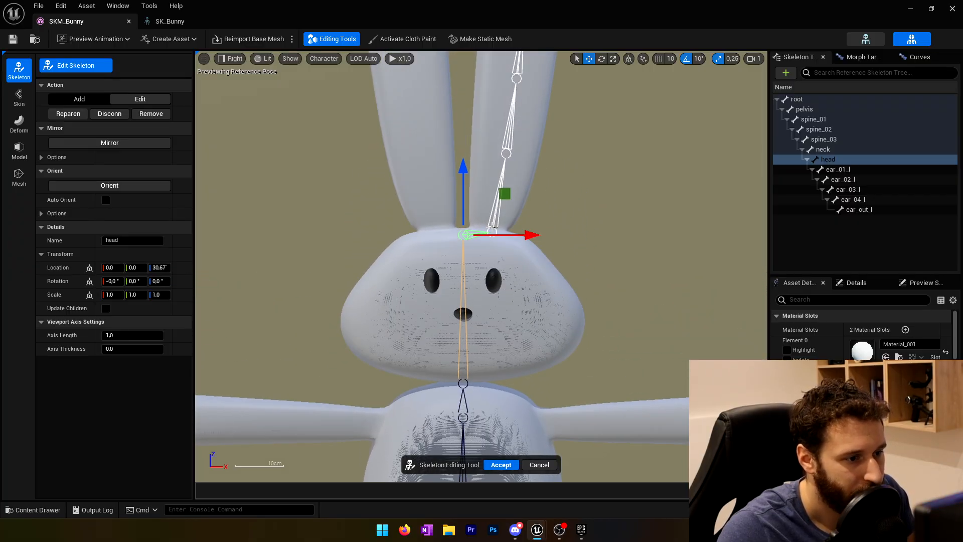
click(493, 231)
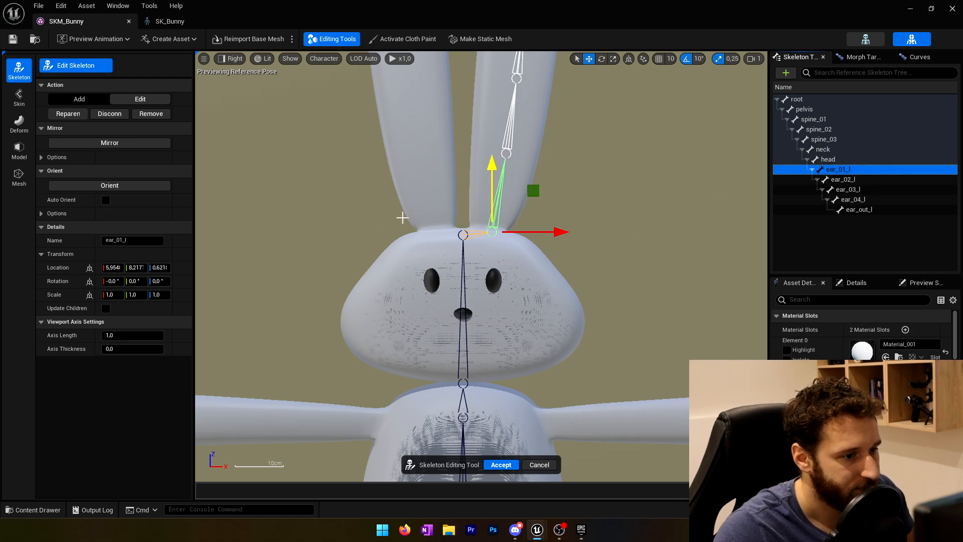
click(137, 269)
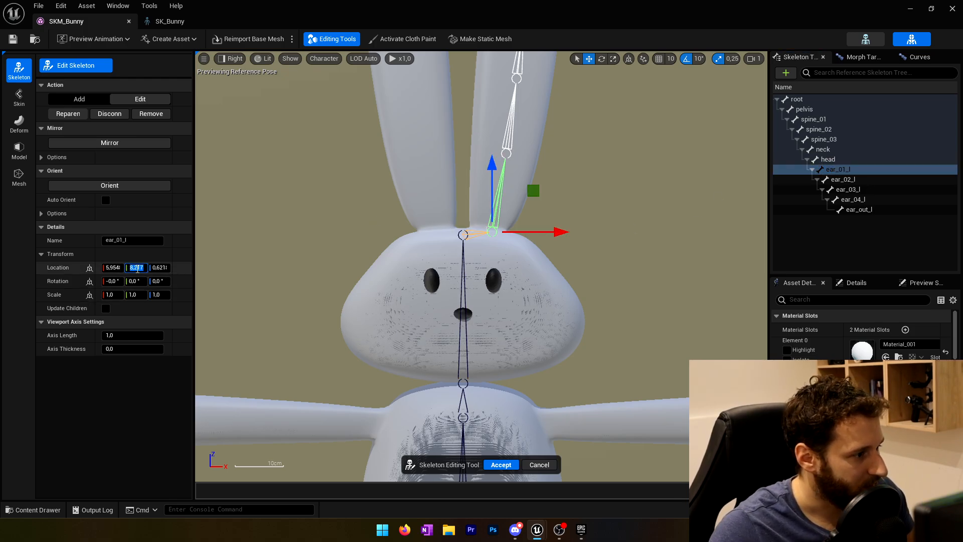
text(0)
key(Return)
click(113, 267)
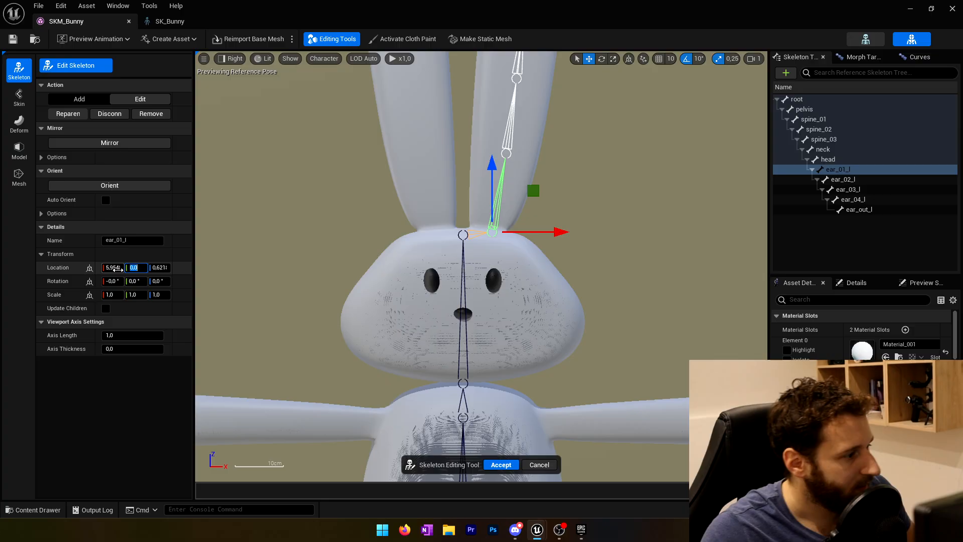
click(557, 233)
click(494, 231)
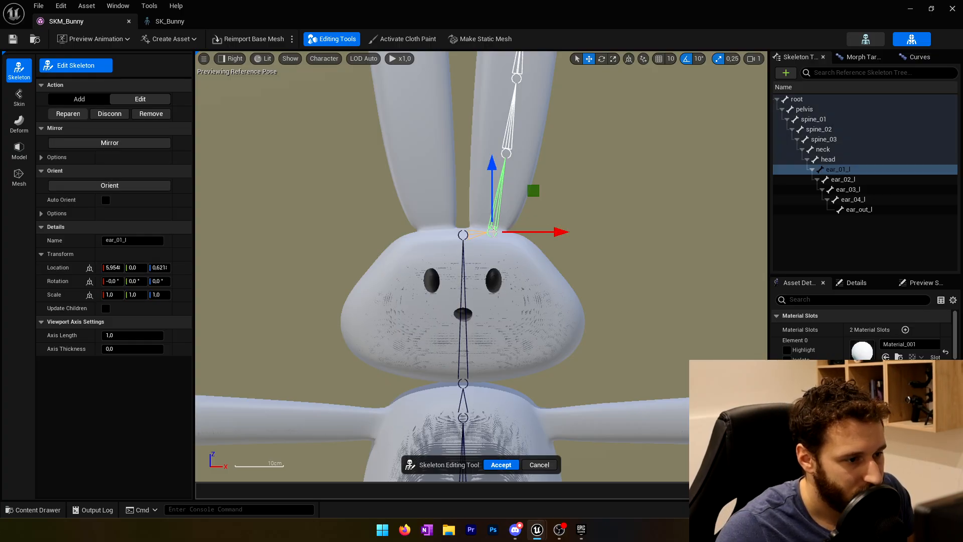
drag(547, 233, 544, 233)
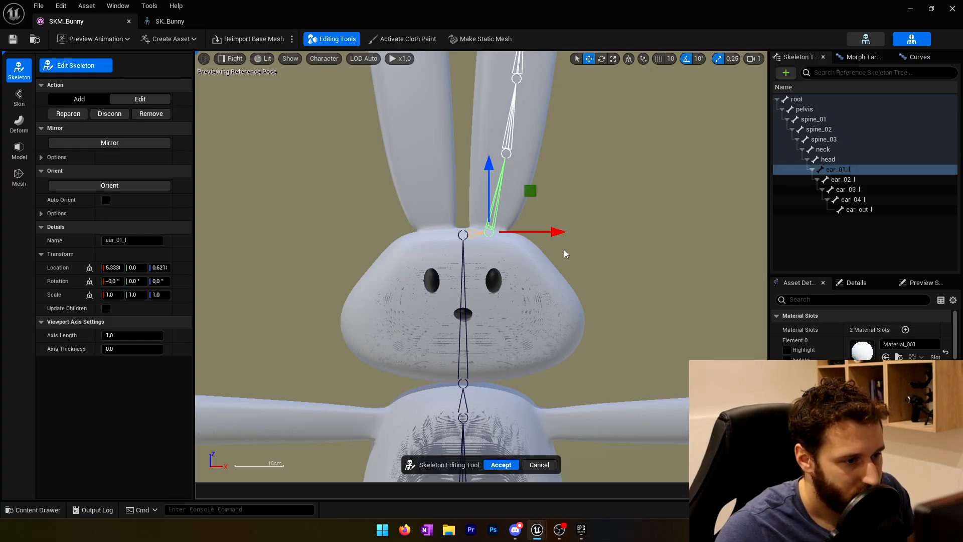
Set ear_02_l's X location to 0 and try to zero its Y location as well.
right_drag(565, 254, 534, 299)
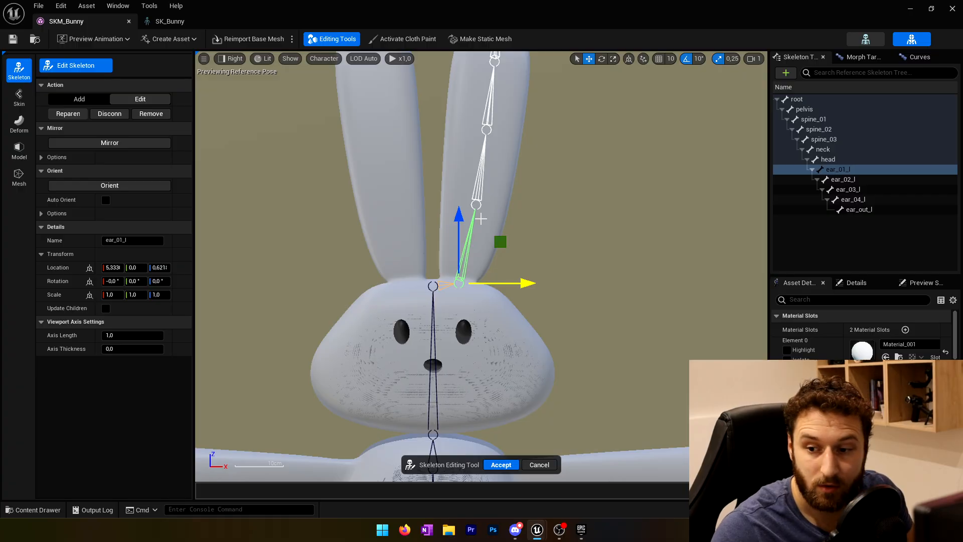
right_drag(510, 215, 504, 293)
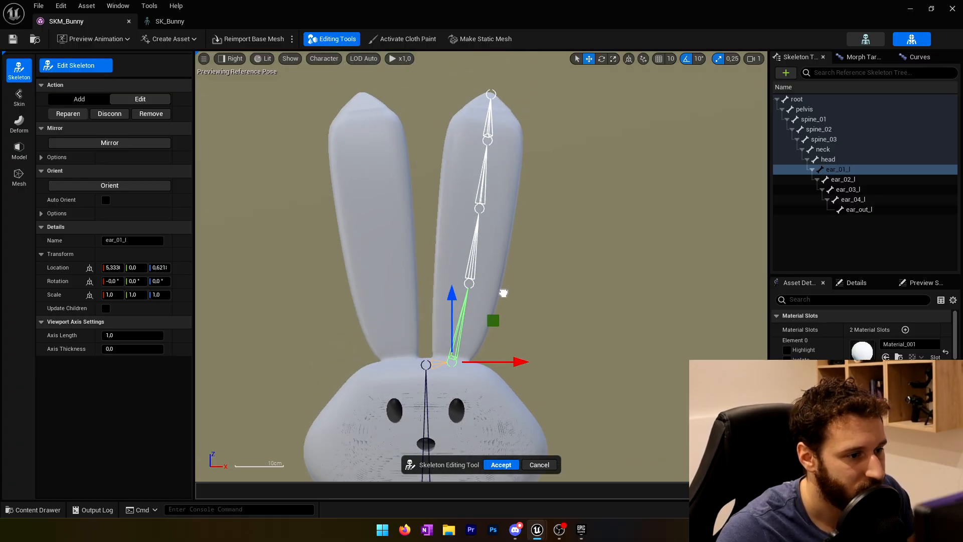
click(844, 180)
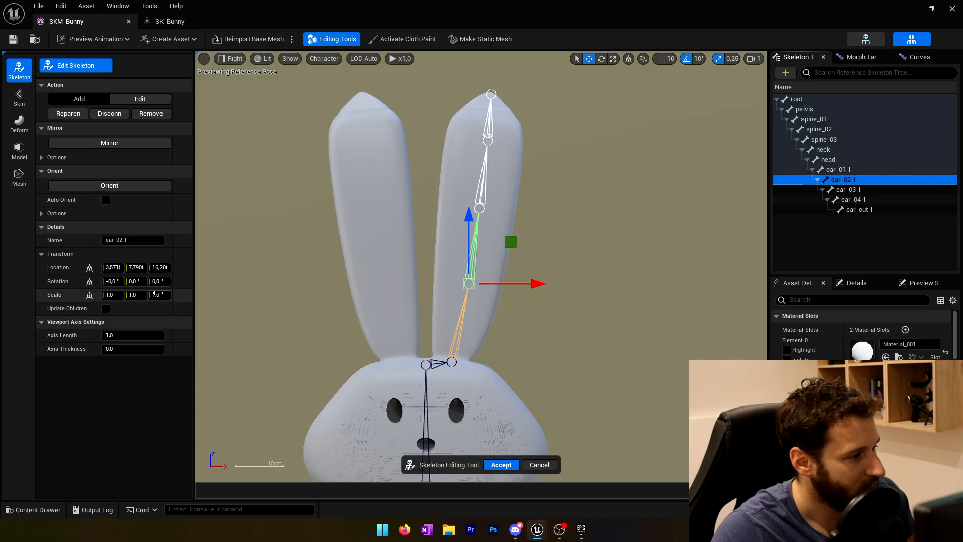
click(115, 267)
text(0)
key(Tab)
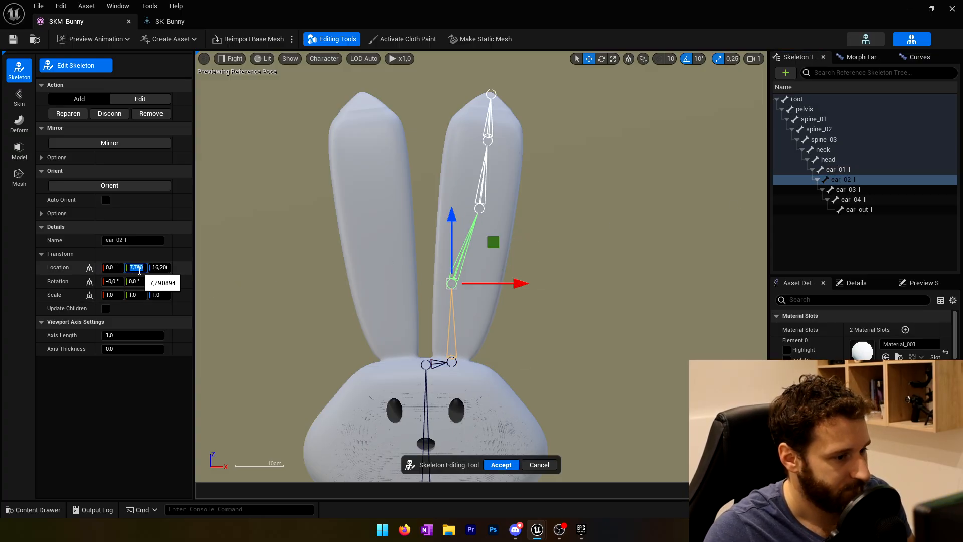
text(0)
click(550, 305)
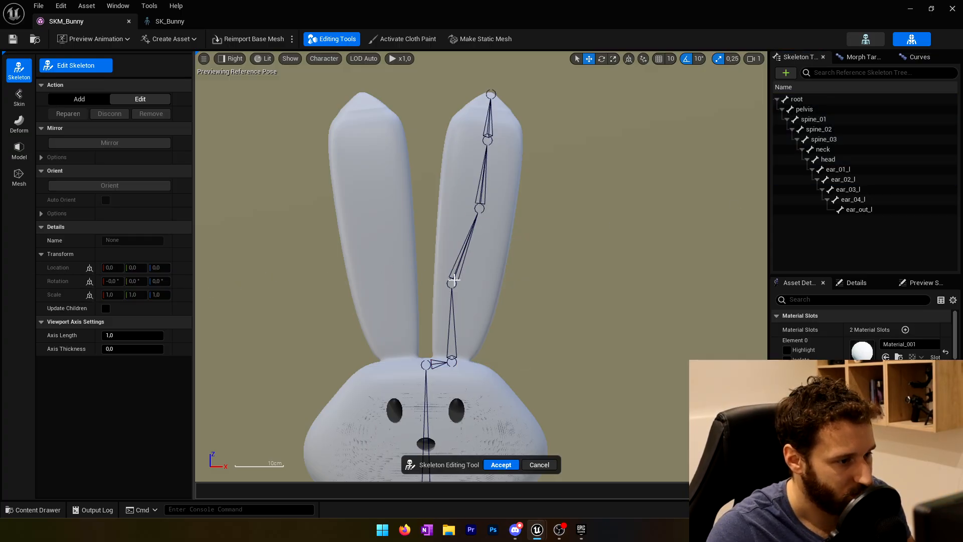
Shift the ear_02_l joint slightly outward to an X location of about 0.31.
click(453, 282)
drag(514, 289, 517, 289)
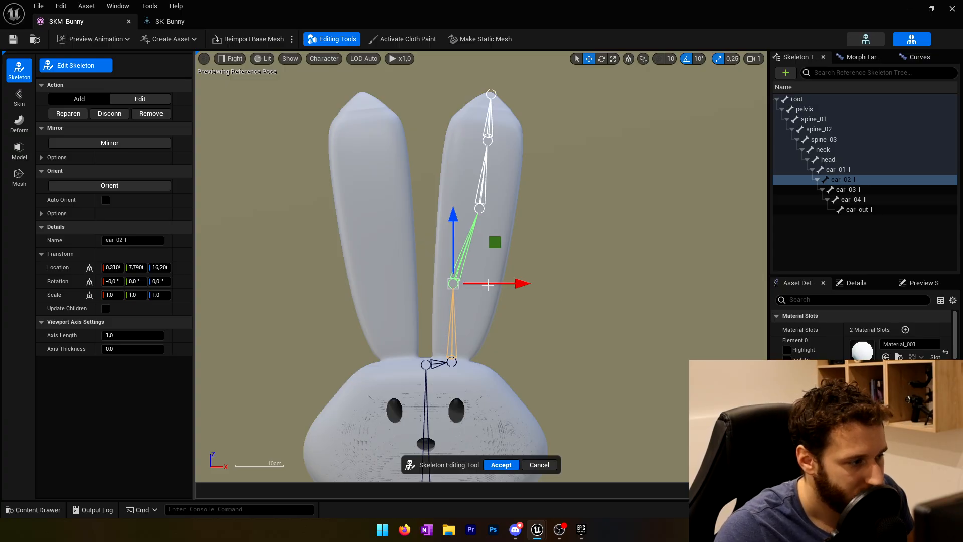
click(136, 268)
click(497, 282)
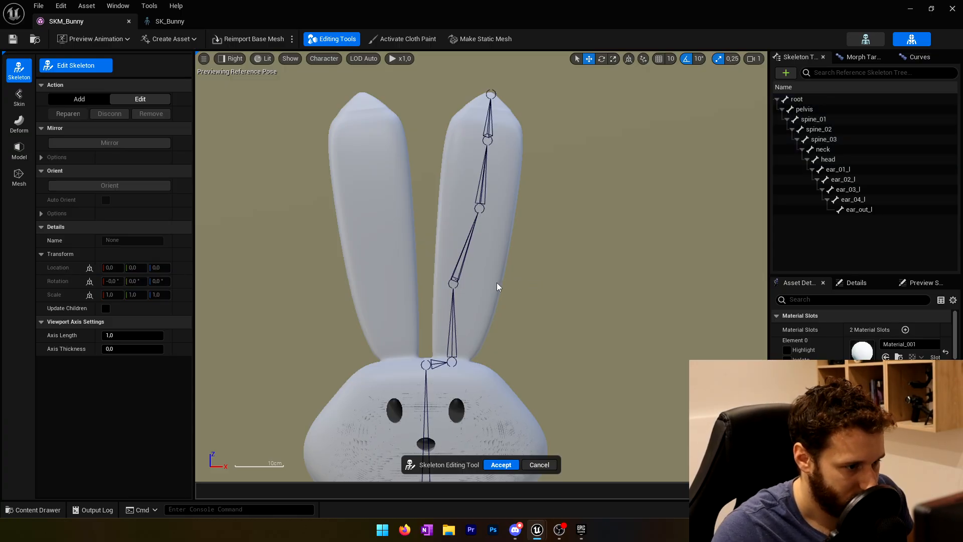
Shift the ear_02_l joint outward to an X location of about 3.11 and lower ear_03_l to a Z location of about 14.45.
click(453, 283)
drag(513, 287, 526, 291)
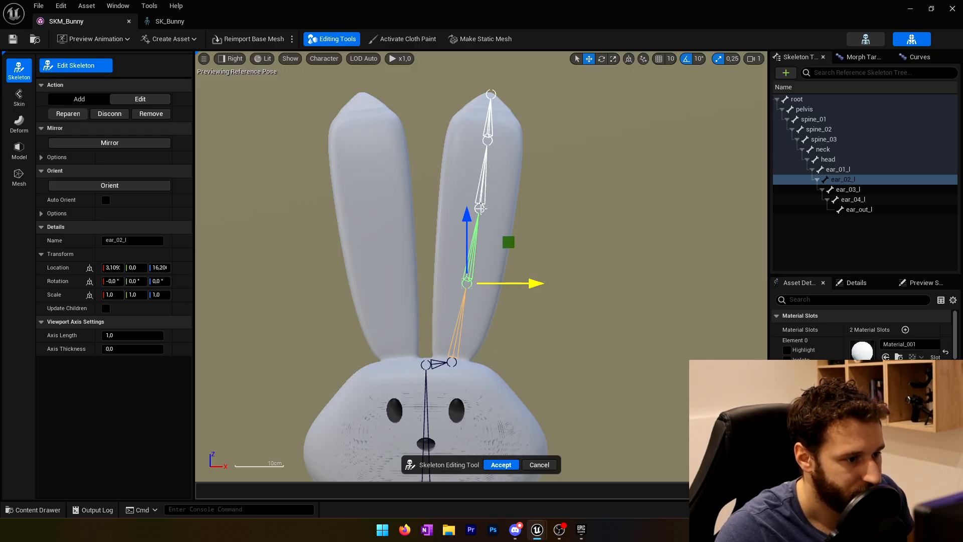
click(480, 208)
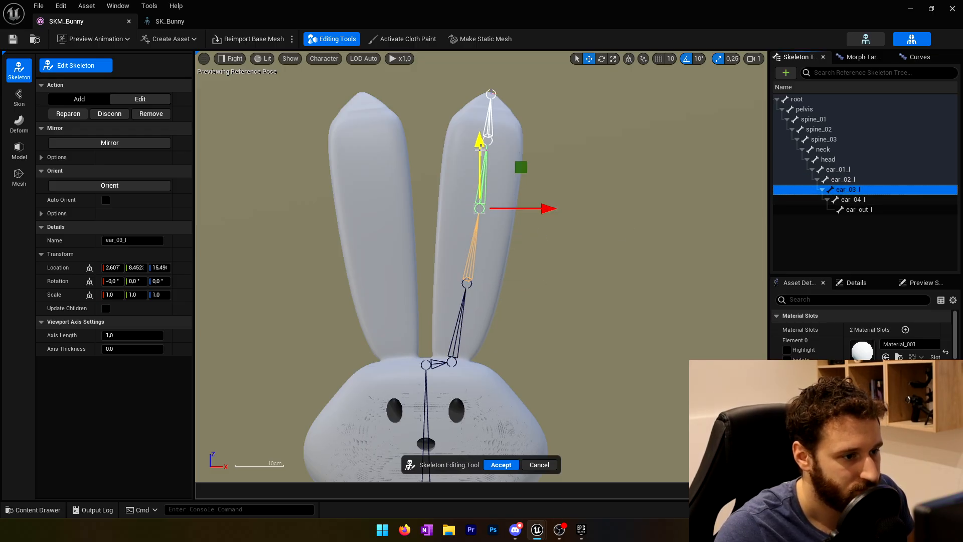
drag(480, 146, 481, 153)
drag(549, 212, 546, 214)
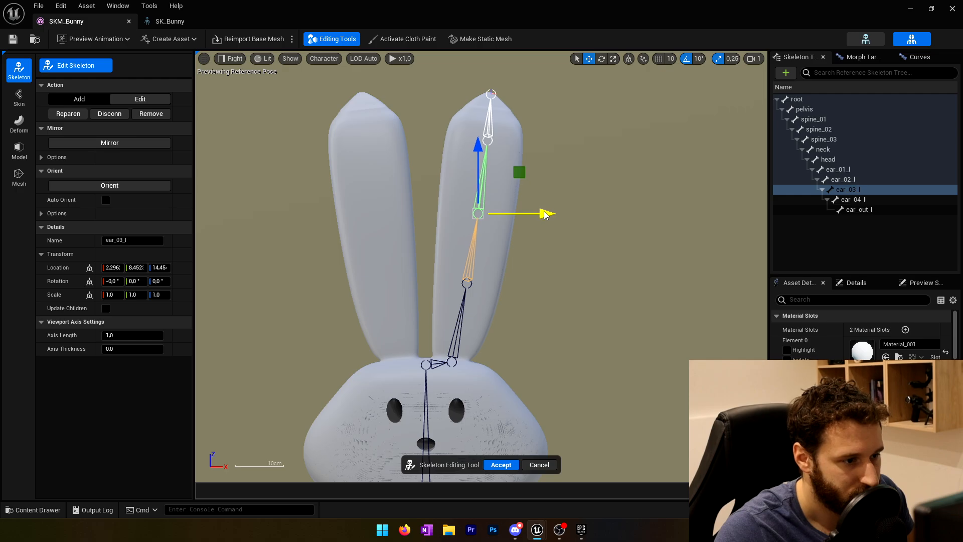
Set ear_03_l's X and Y location to 0 and shift the joint outward to an X location of about 2.49.
click(111, 267)
text(0)
key(Return)
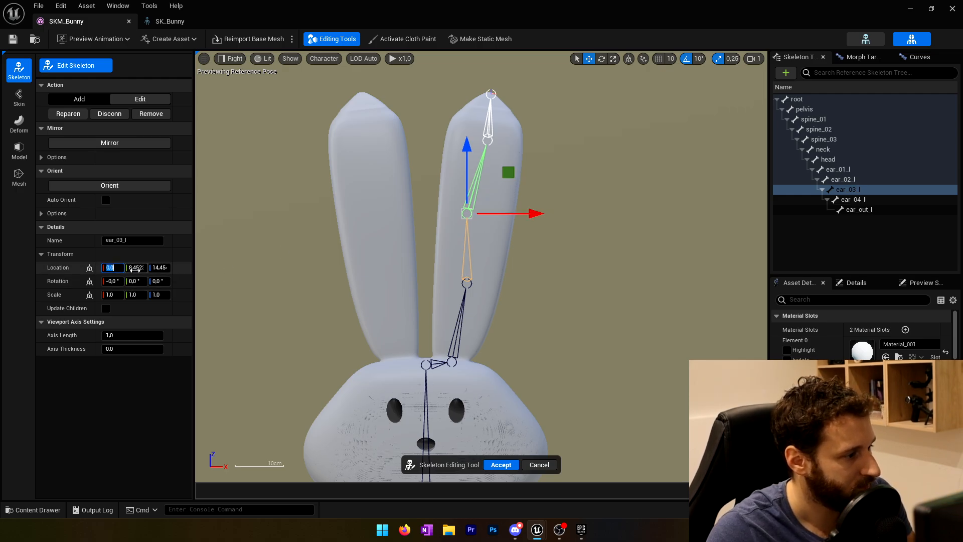
text(0)
key(Return)
drag(532, 215, 542, 218)
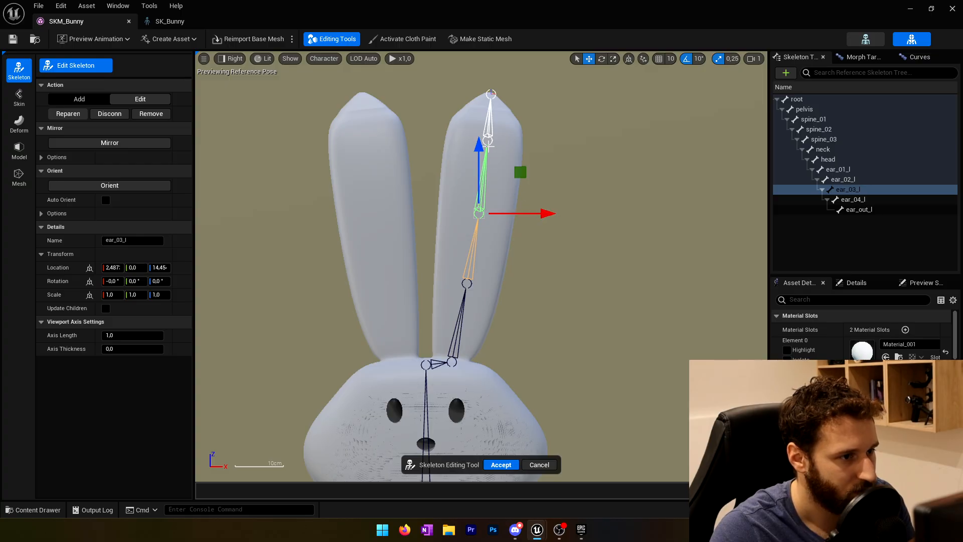
Lower the ear_04_l joint to a Z location of about 12.6 and nudge it slightly inward.
click(854, 199)
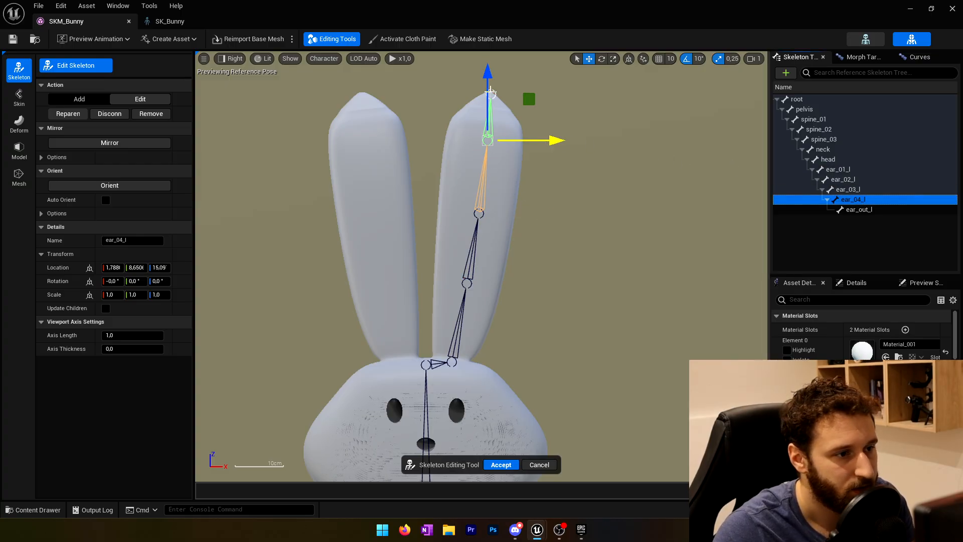
drag(488, 81, 489, 94)
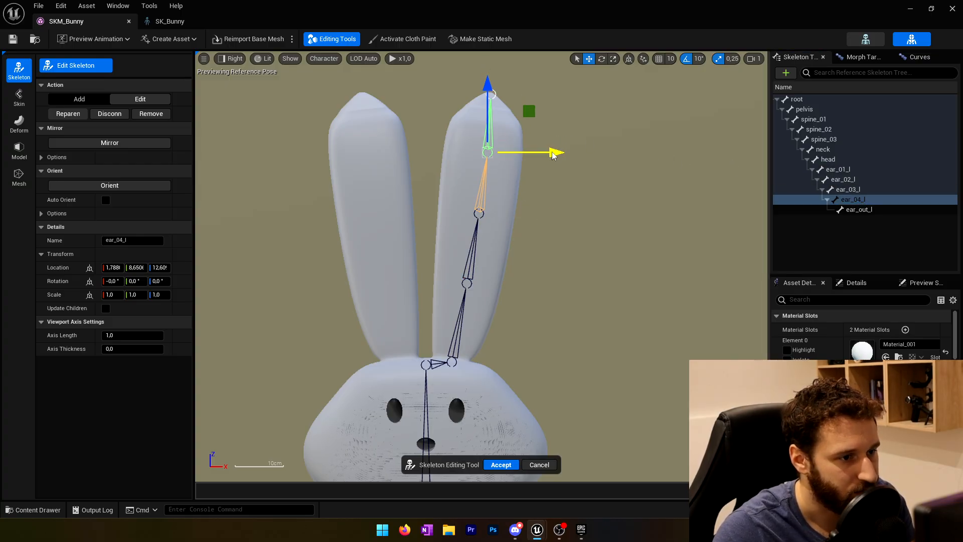
drag(555, 155, 551, 156)
Nudge the ear_03_l joint slightly inward to an X location of about 2.18.
click(485, 214)
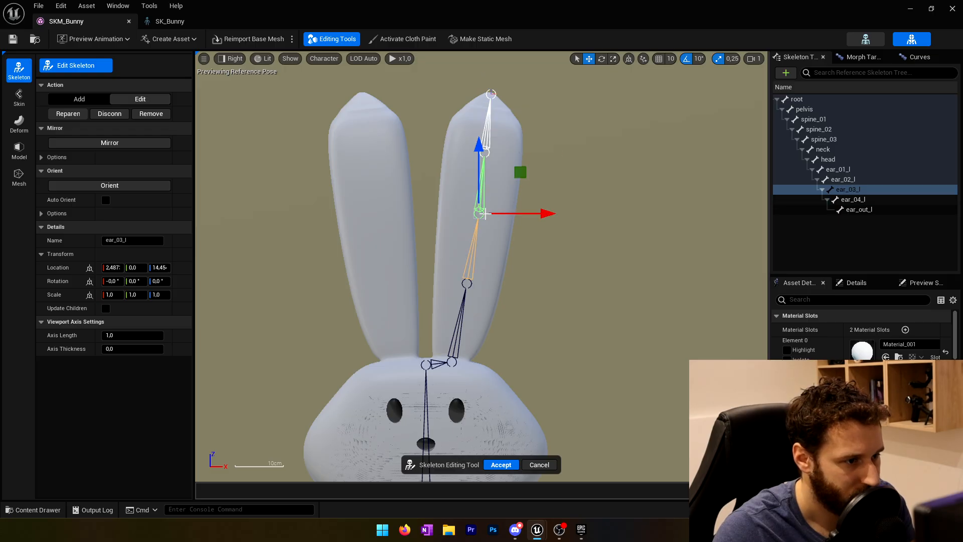
click(549, 215)
click(480, 214)
drag(538, 213, 537, 215)
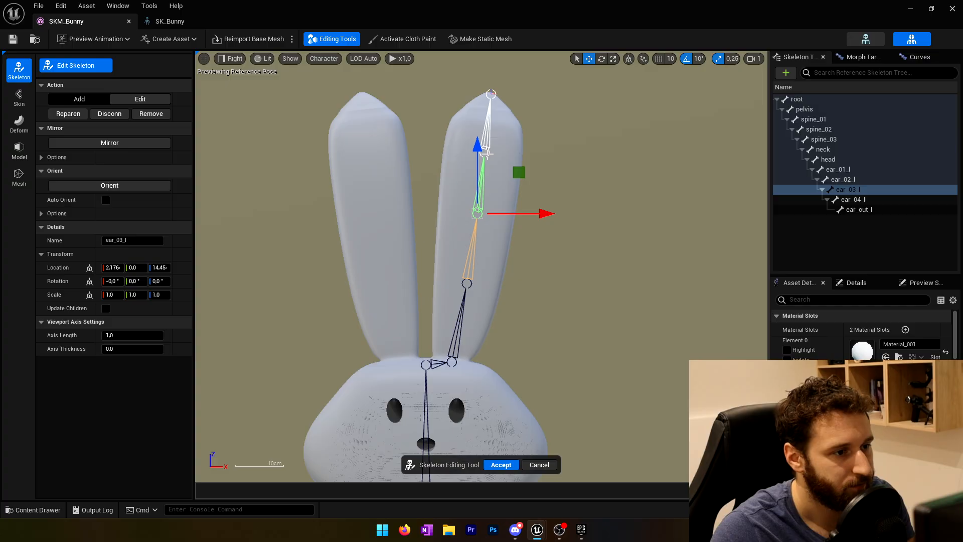
Set ear_04_l's X and Y location to 0 and shift the joint outward to an X location of about 1.55.
click(803, 200)
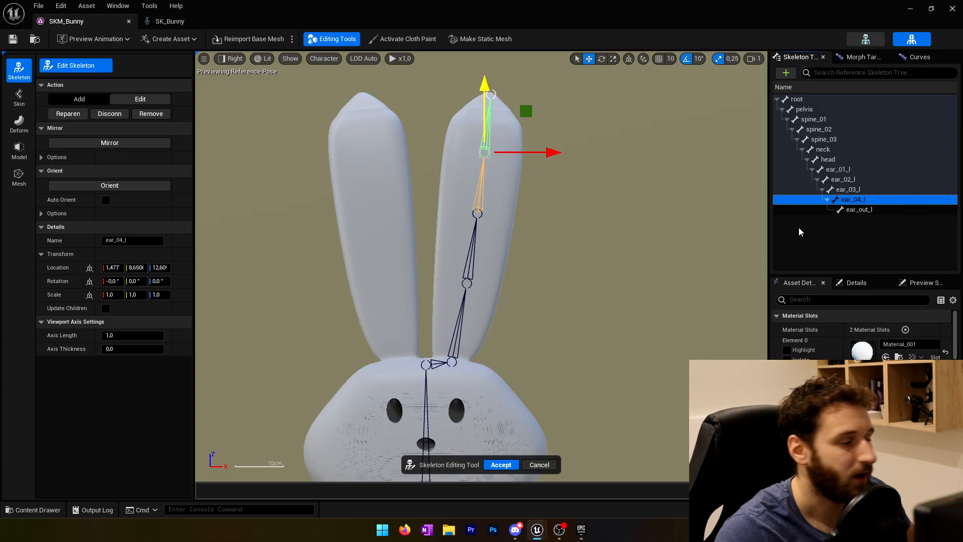
click(118, 270)
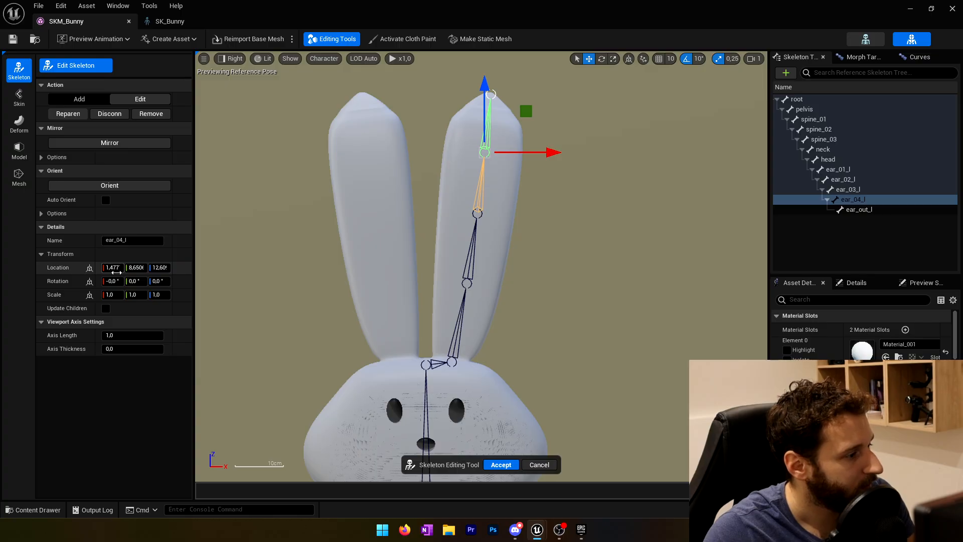
click(116, 272)
text(0)
click(139, 267)
text(0)
key(Return)
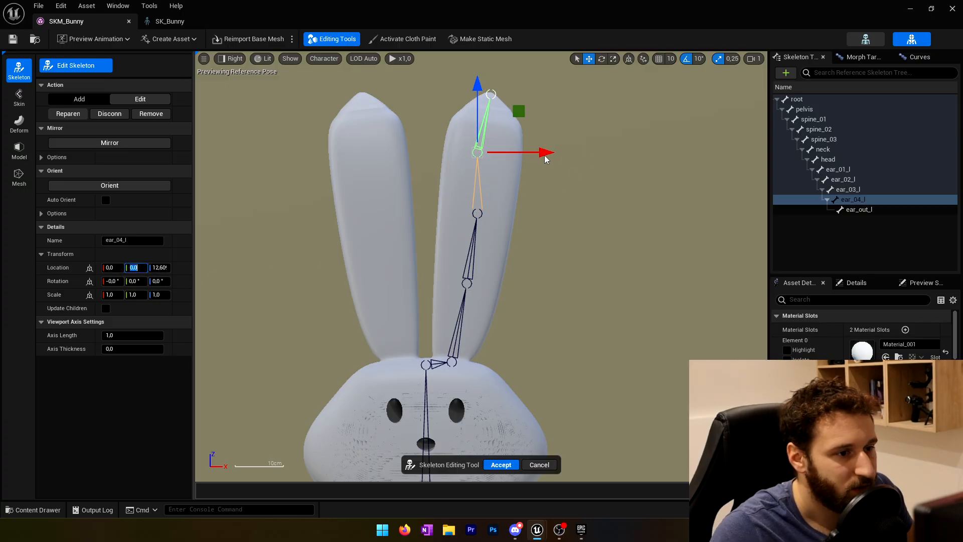
drag(546, 159, 550, 158)
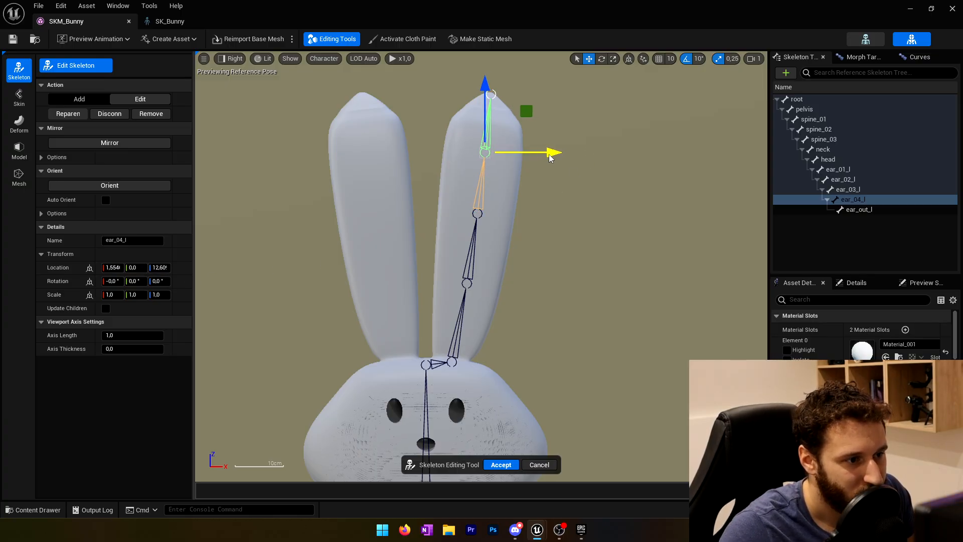
Lower the pelvis joint to a Z location of about 35.5 and accept the skeleton edits.
right_drag(543, 300, 587, 136)
scroll(582, 198, down, 2)
right_drag(583, 199, 526, 321)
scroll(550, 176, down, 1)
right_drag(474, 348, 482, 110)
right_drag(483, 329, 460, 275)
click(459, 314)
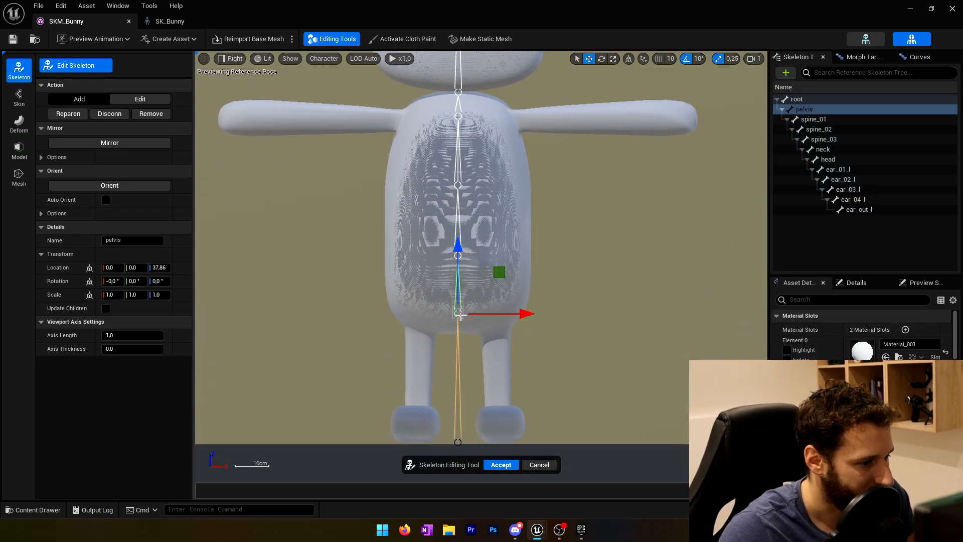
drag(458, 247, 460, 256)
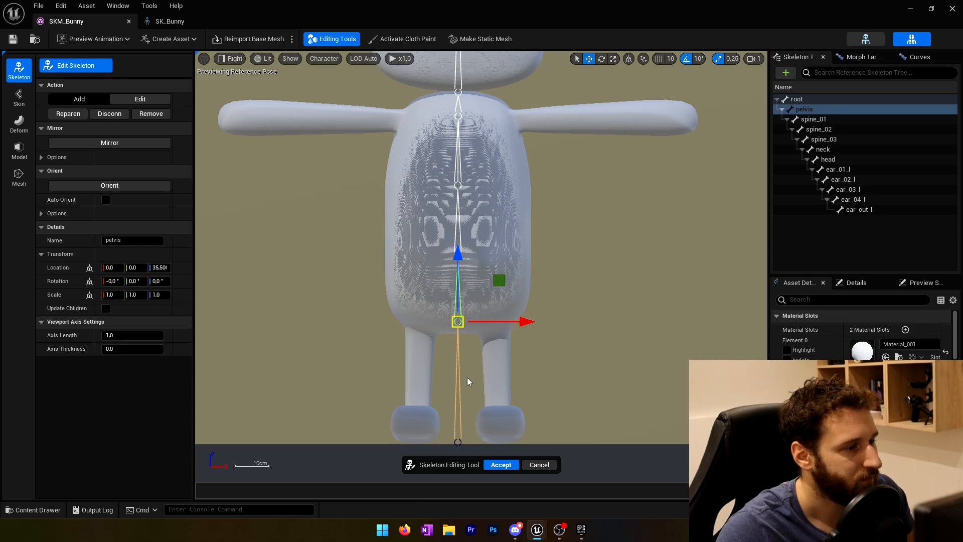
click(504, 464)
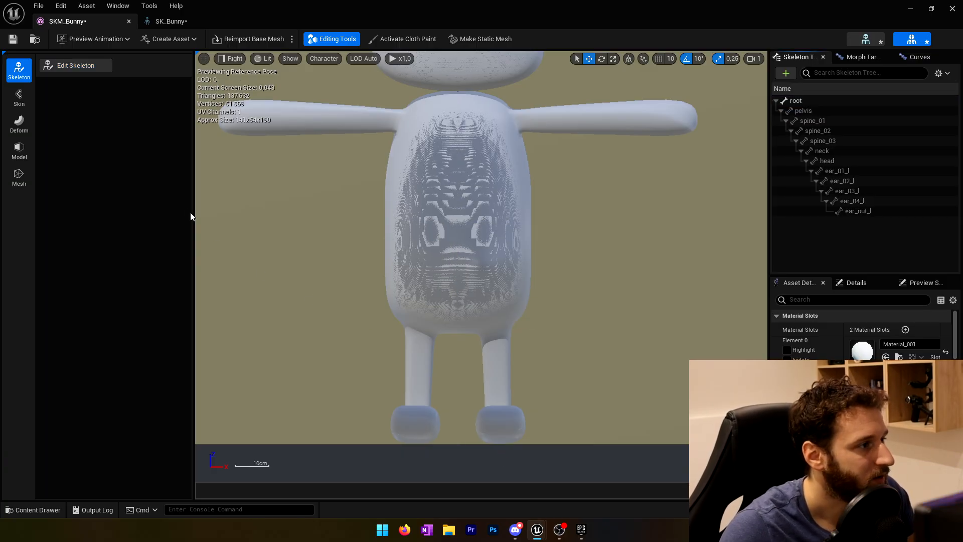
Select the bones from pelvis to ear_out_l and set the viewport's bone drawing to All Hierarchy.
click(808, 109)
shift+click(854, 210)
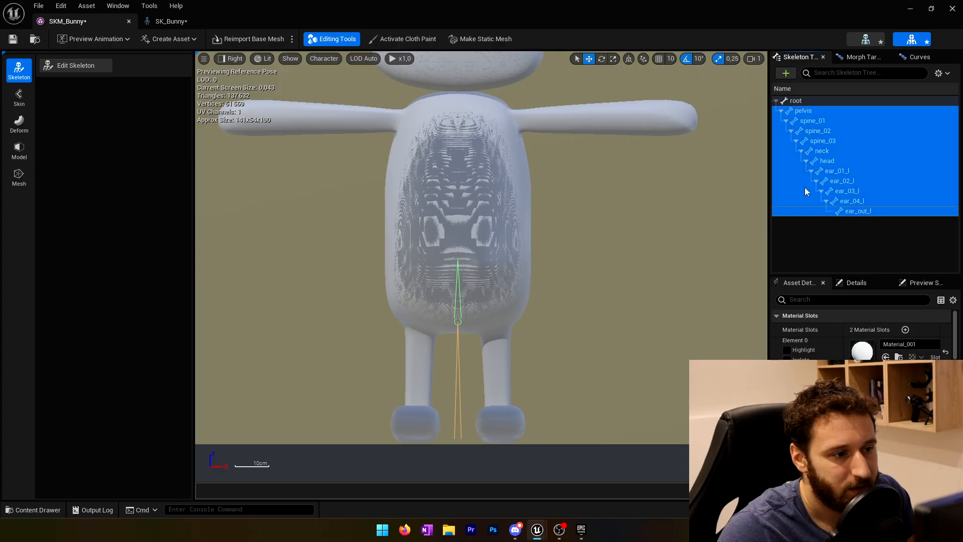
click(351, 73)
click(324, 58)
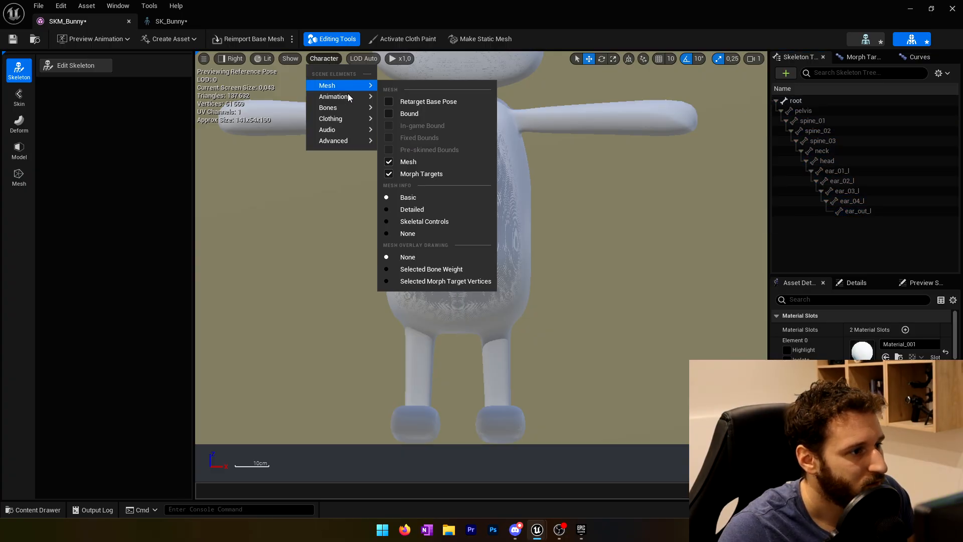
mouse_move(344, 105)
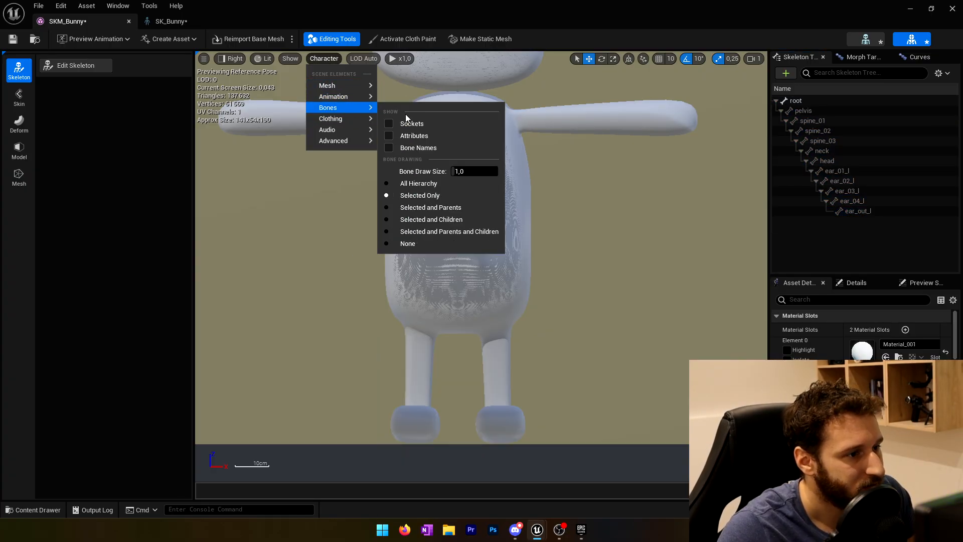
click(387, 184)
click(554, 225)
Resume editing the skeleton and mirror the ear_01_l bone chain onto the opposite ear.
scroll(544, 211, down, 1)
mouse_move(544, 211)
right_down()
mouse_move(547, 369)
mouse_move(501, 355)
right_up()
scroll(546, 369, down, 1)
scroll(507, 356, down, 1)
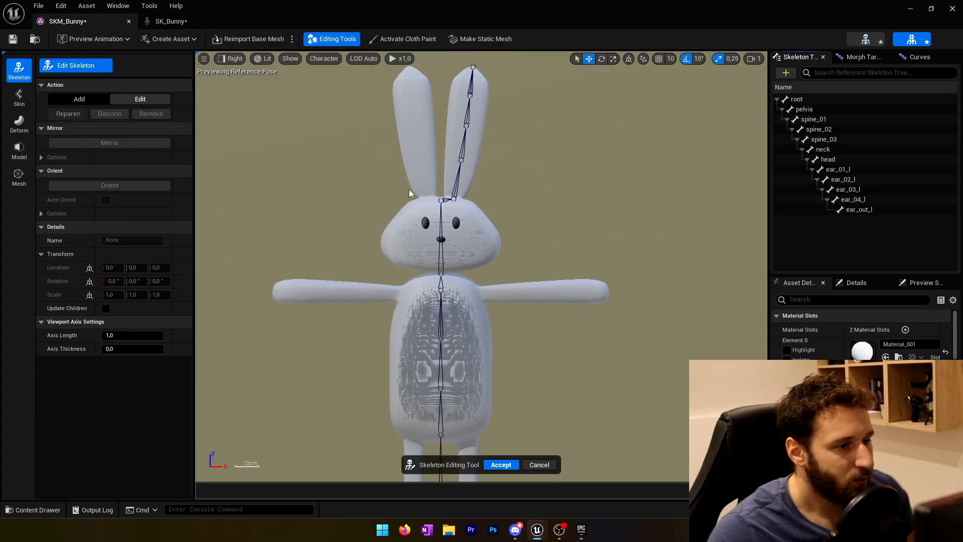
click(832, 171)
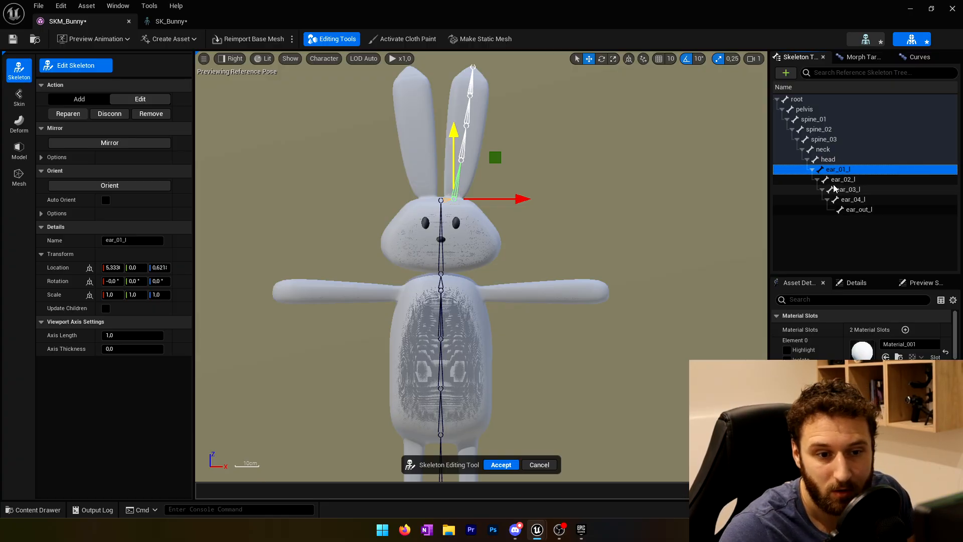
key(Left)
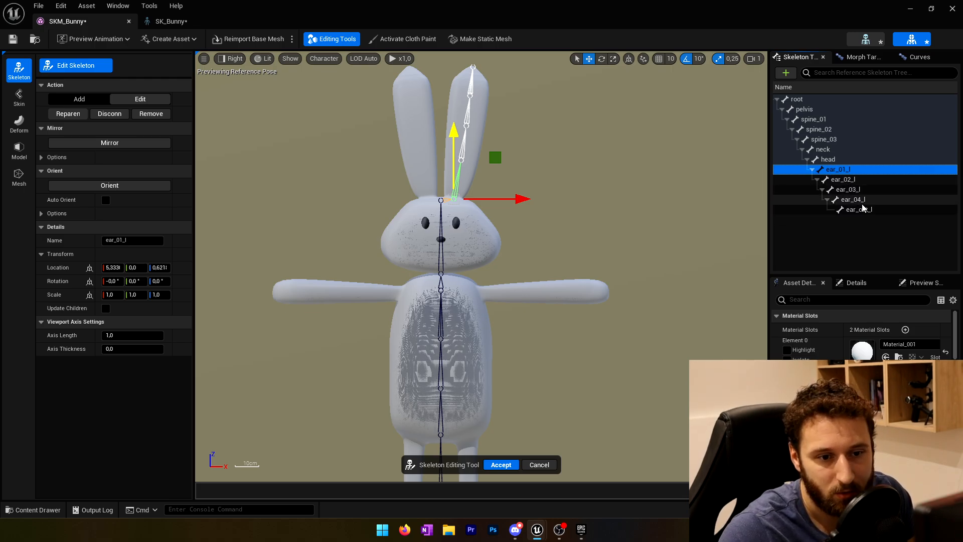
click(108, 143)
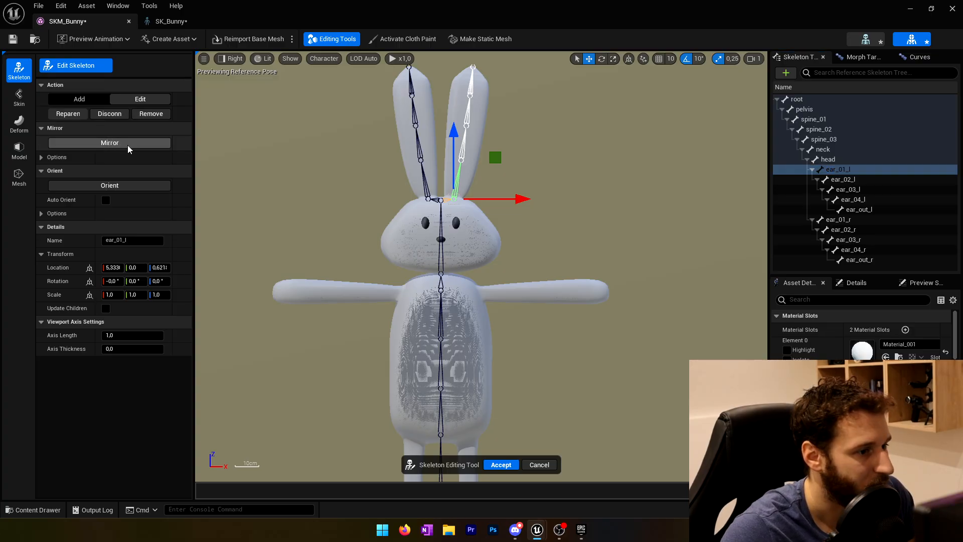
Set the X rotation of the mirrored ear_01_r bone to 0.
click(860, 259)
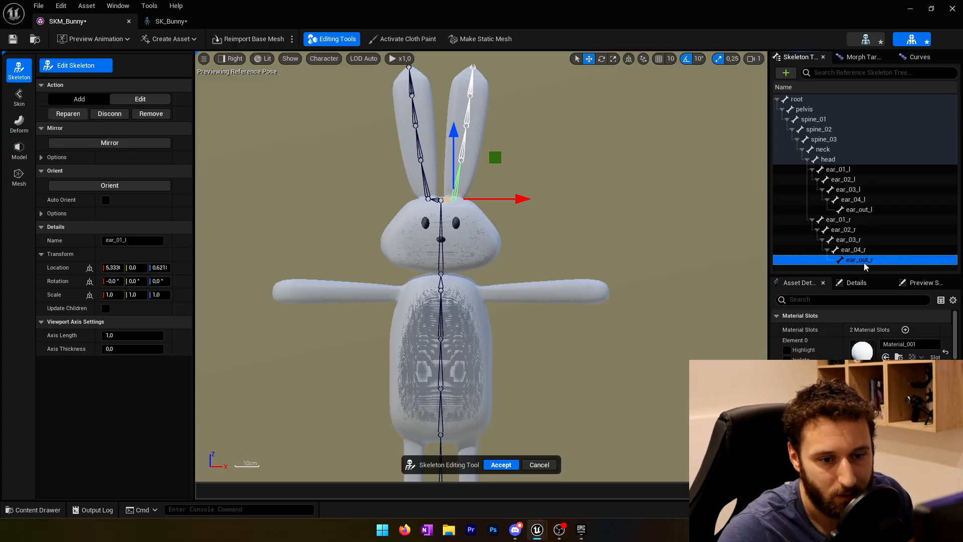
click(856, 221)
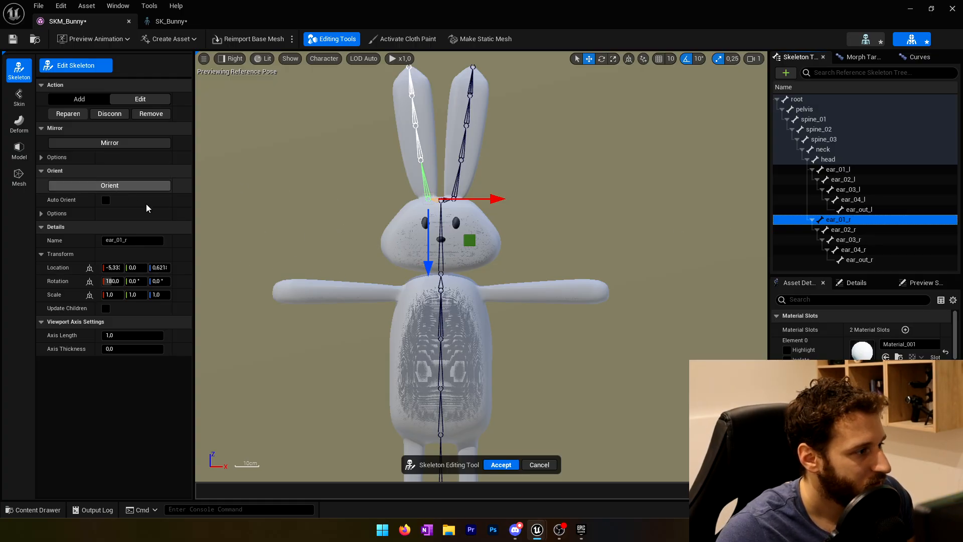
click(112, 281)
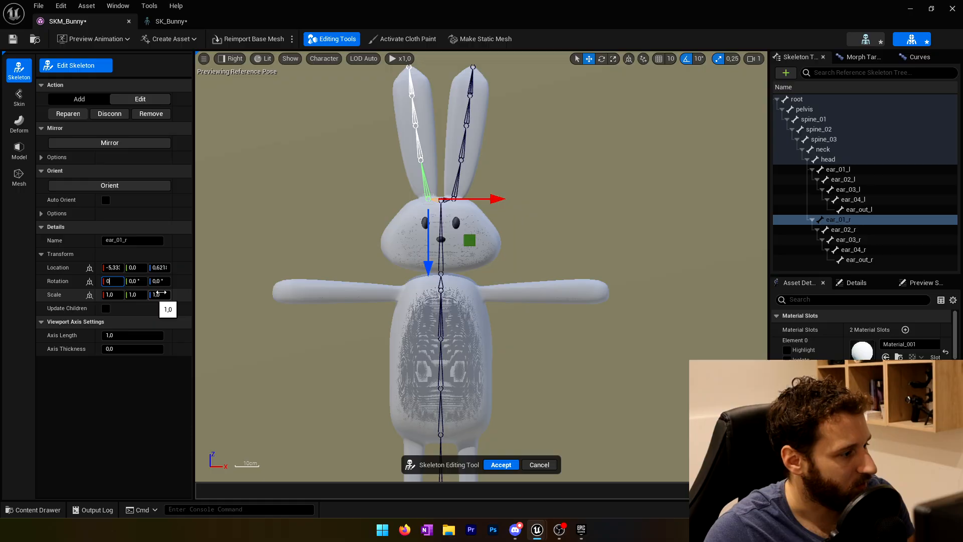
text(0)
key(Return)
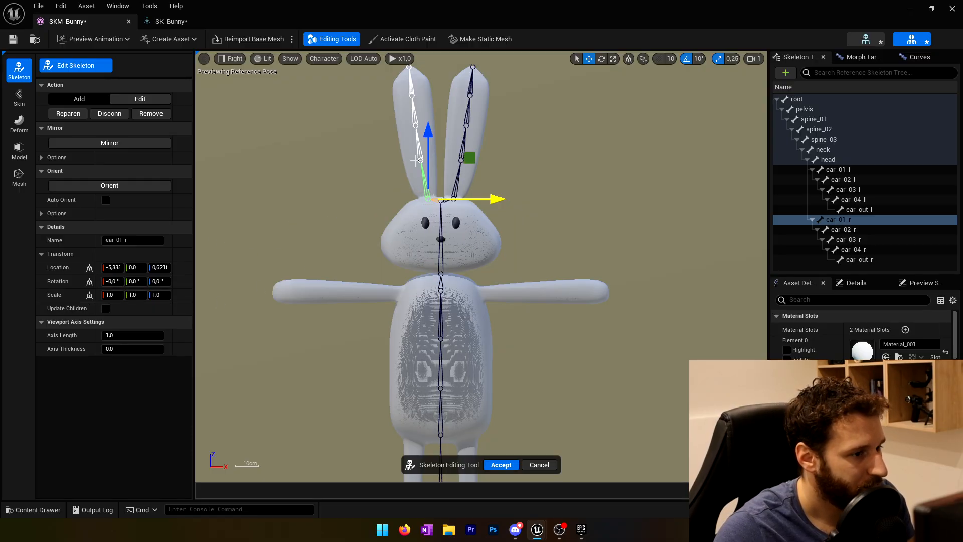
Set the X rotation of ear_02_r and ear_03_r to 0.
click(833, 229)
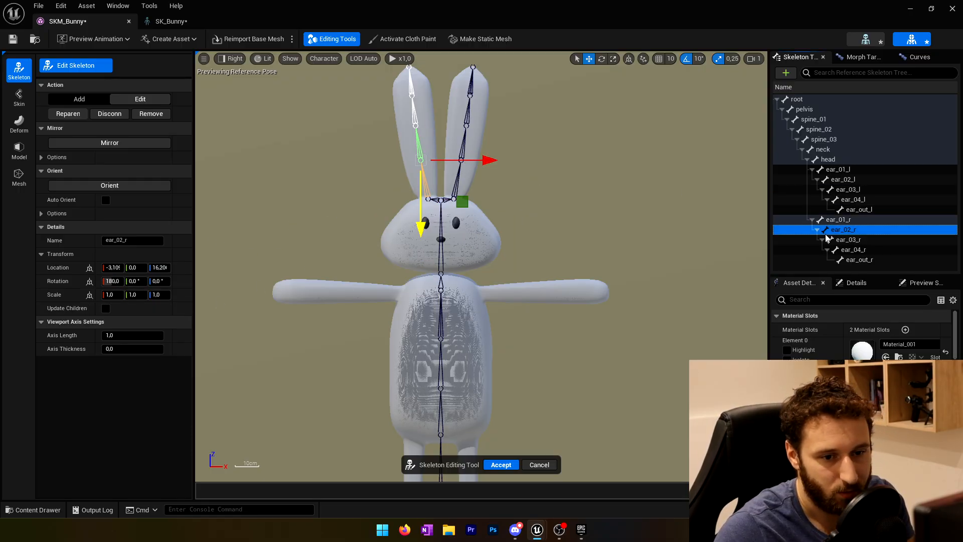
click(116, 283)
text(0)
key(Return)
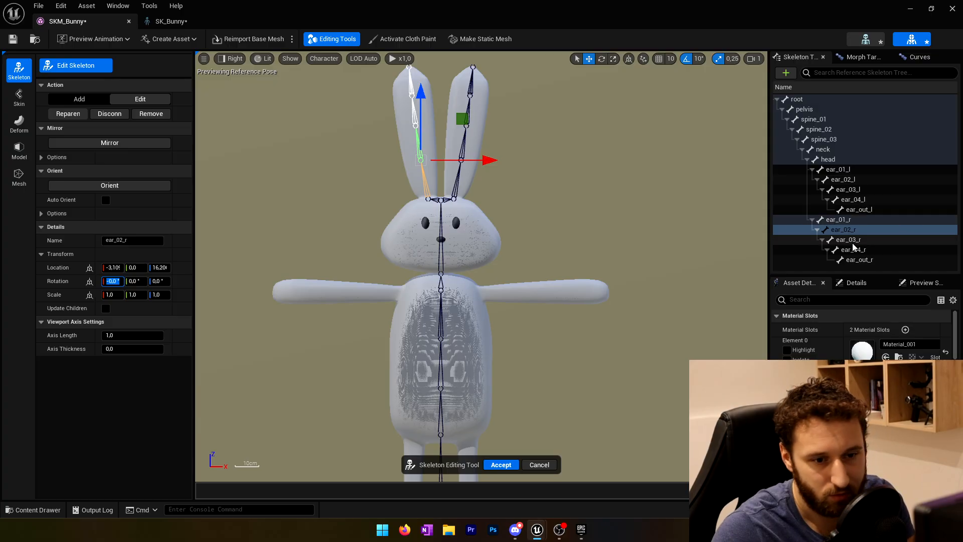
click(852, 241)
click(111, 283)
text(0)
key(Return)
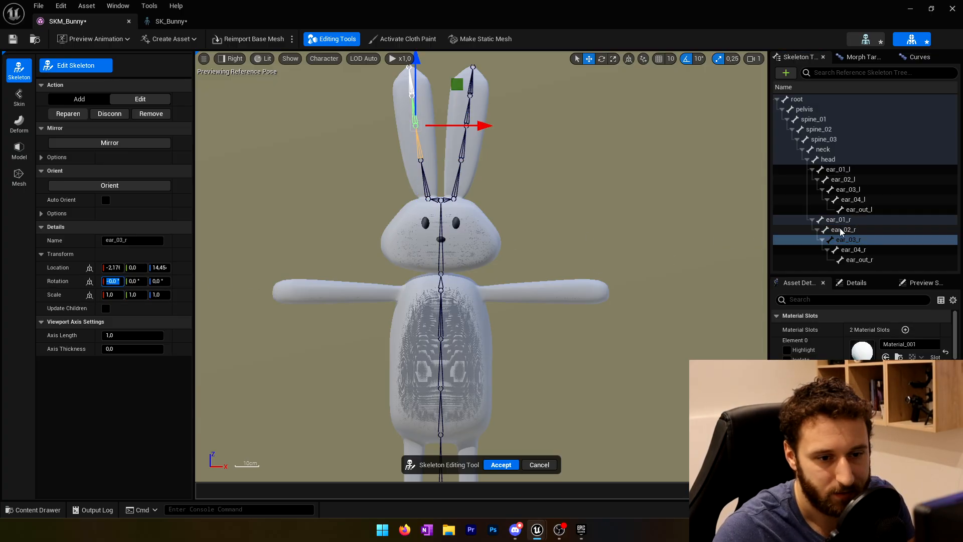
Set the X rotation of ear_04_r and ear_out_r to 0 and clear the bone selection.
click(839, 249)
click(111, 281)
text(0)
key(Return)
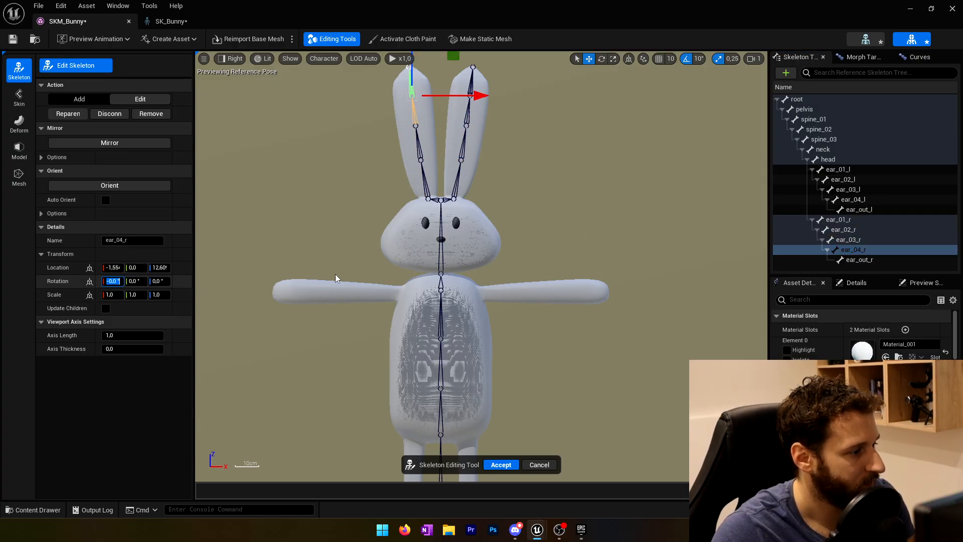
click(817, 260)
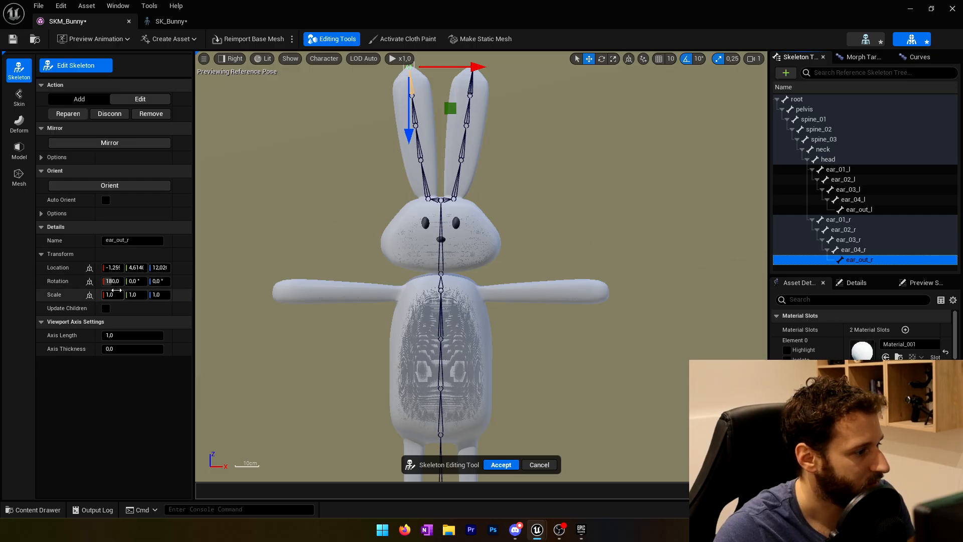
click(111, 281)
text(0)
key(Return)
click(577, 229)
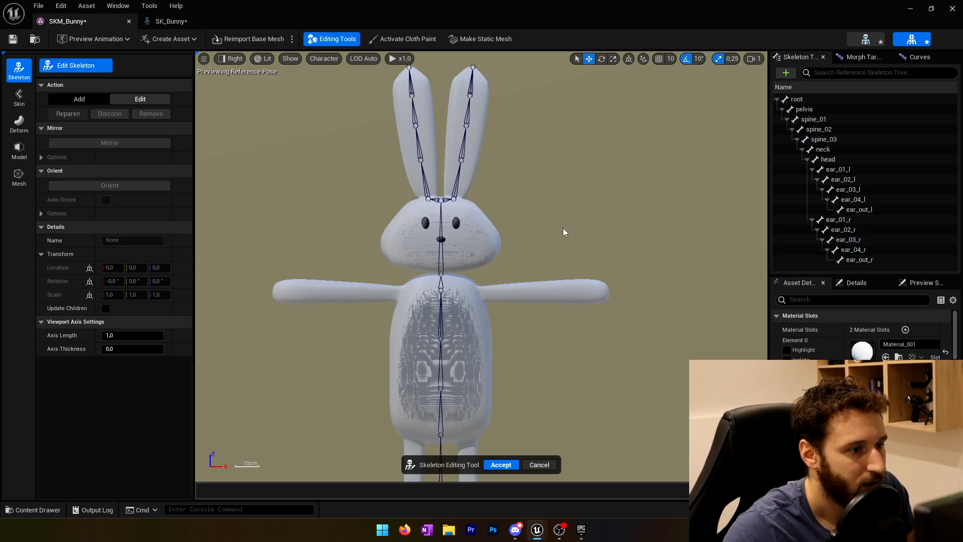
Switch the viewport from the Right view to Perspective.
right_drag(563, 229, 592, 124)
scroll(533, 193, up, 6)
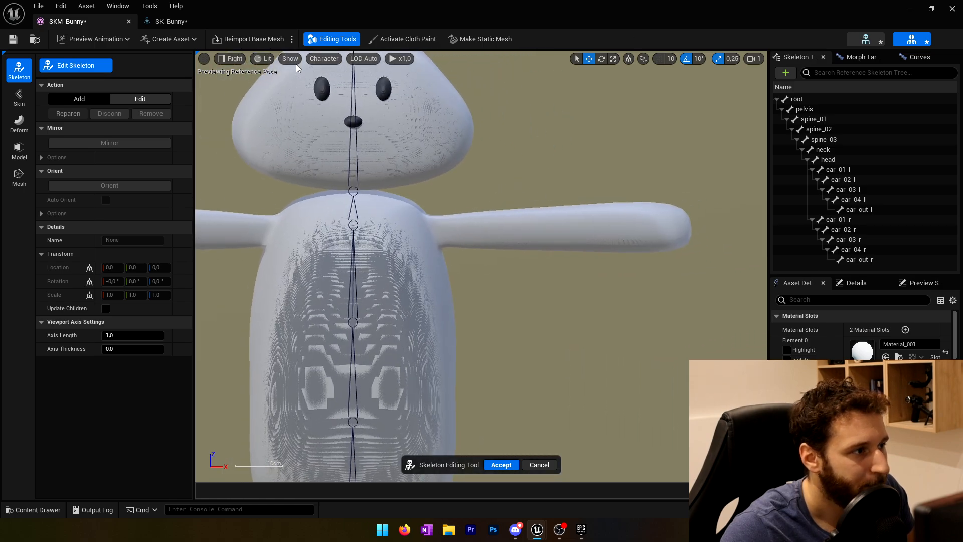
click(230, 59)
click(236, 75)
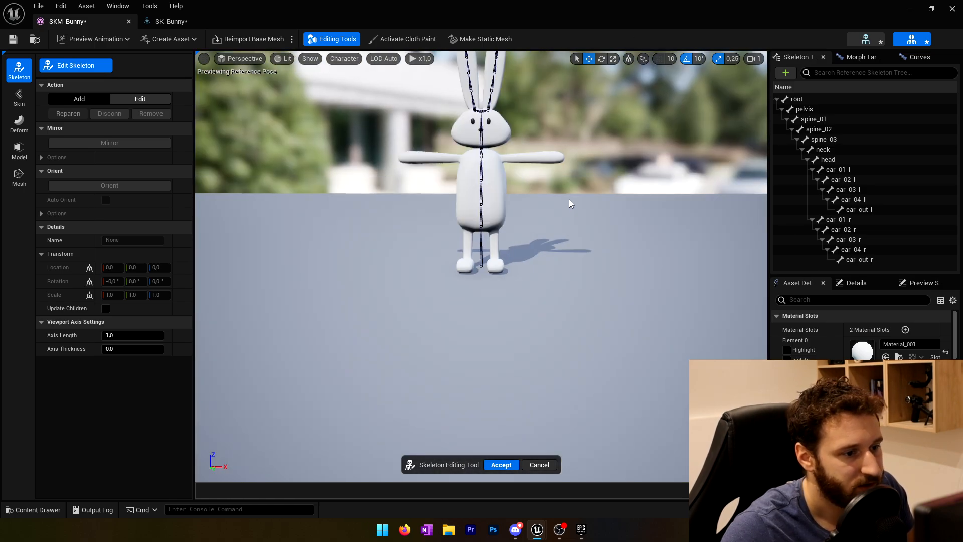
Select the pelvis bone and switch the viewport from Perspective to the orthographic Front view.
right_drag(569, 200, 466, 172)
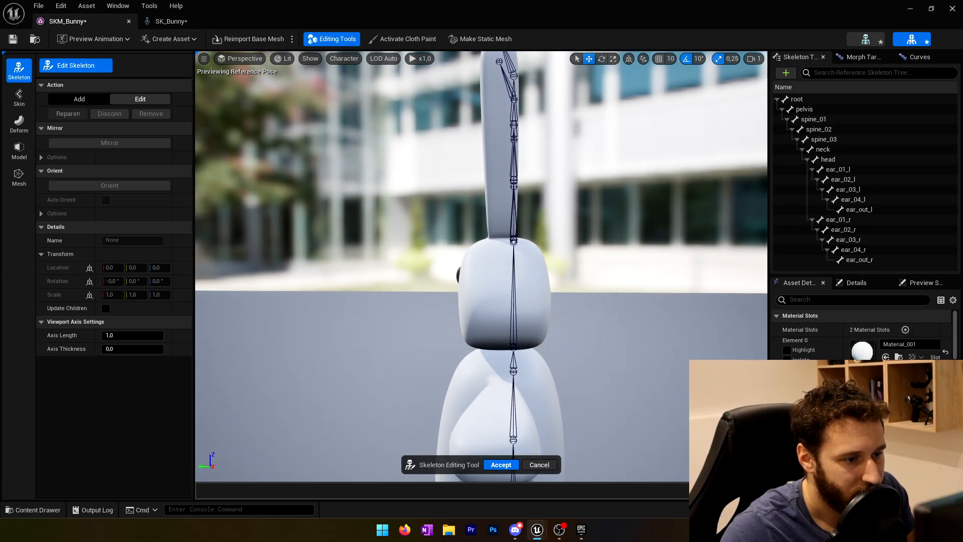
key(s)
right_drag(516, 325, 547, 340)
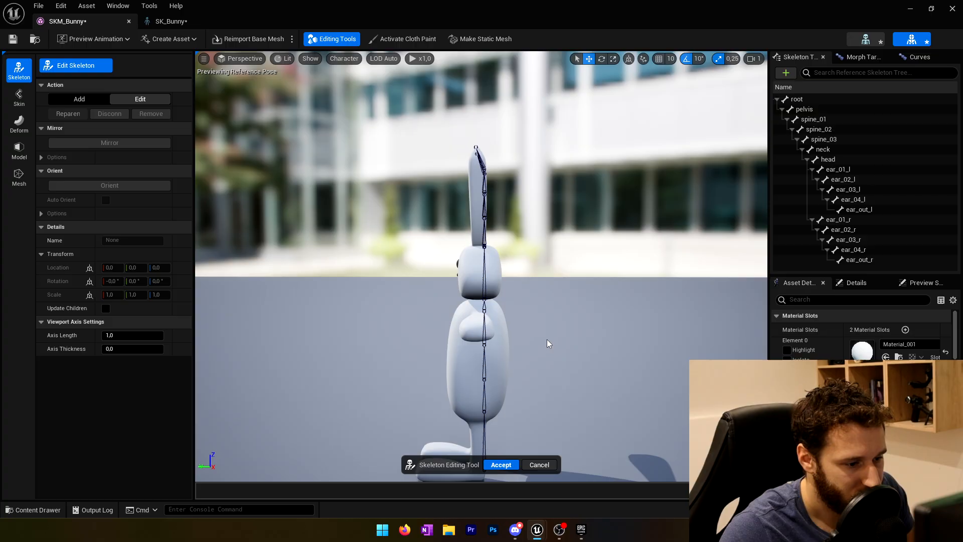
click(485, 410)
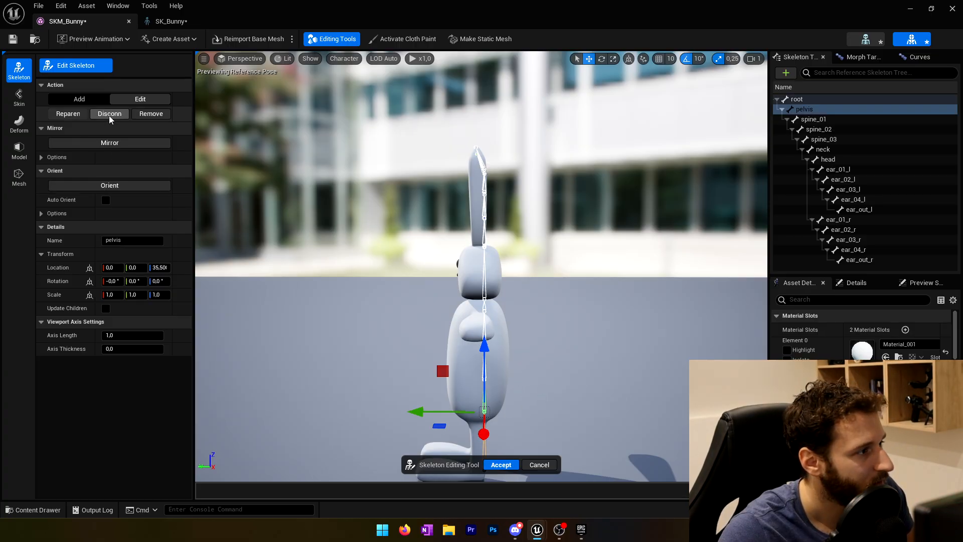
right_drag(452, 251, 461, 277)
key(w)
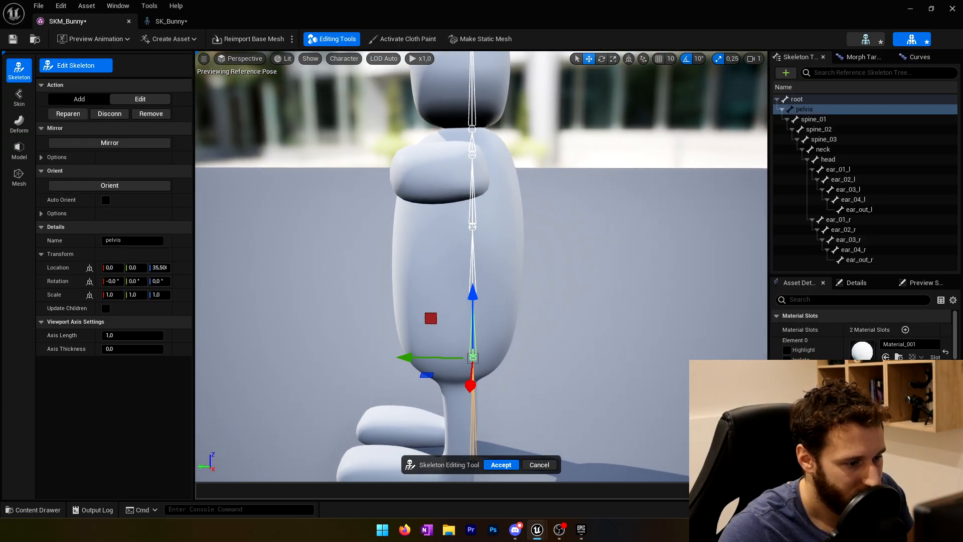
click(242, 58)
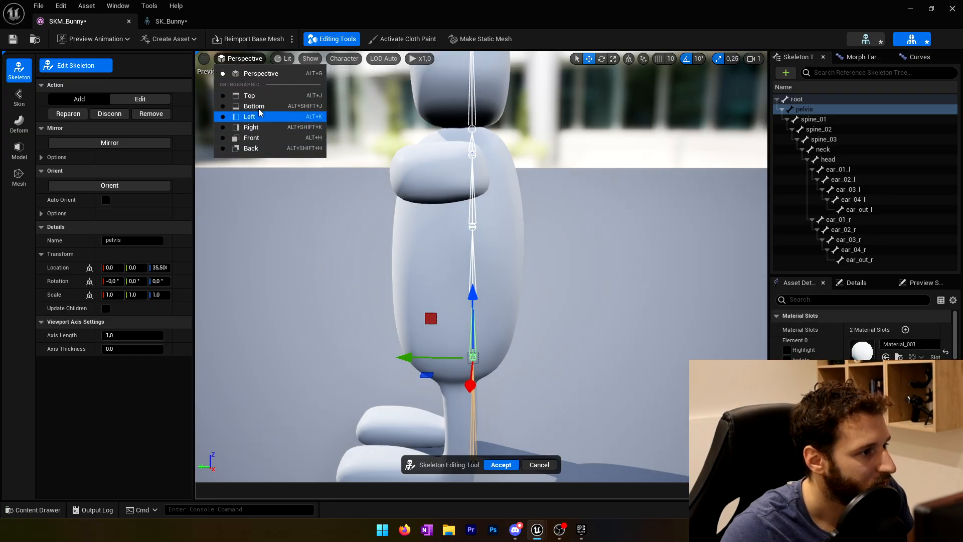
click(251, 138)
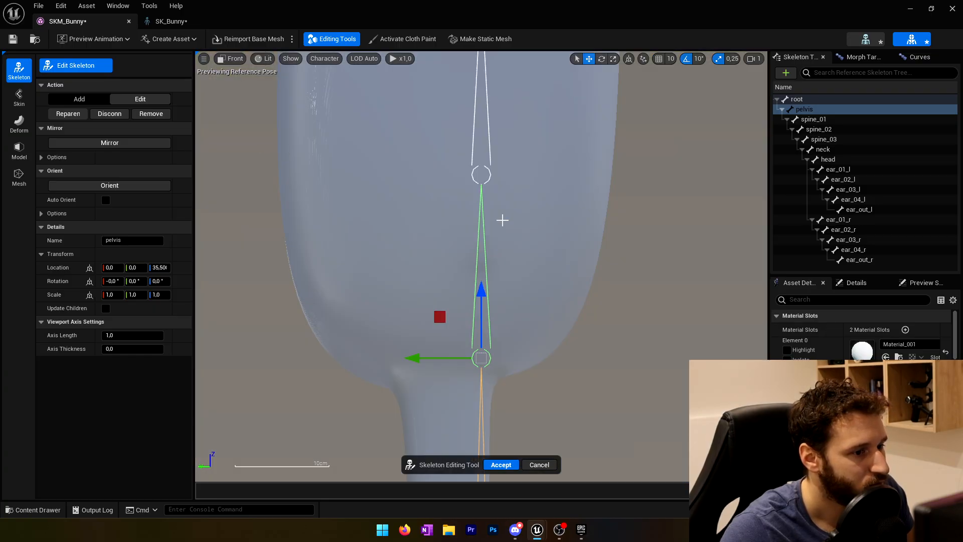
Move the pelvis and spine_01 bones forward along the Y axis toward the middle of the body.
scroll(548, 250, down, 4)
drag(480, 301, 467, 300)
click(522, 220)
drag(475, 217, 466, 216)
Shift the spine_02 and spine_03 bones forward along the Y axis in line with the lower spine.
right_drag(544, 157, 535, 258)
click(510, 231)
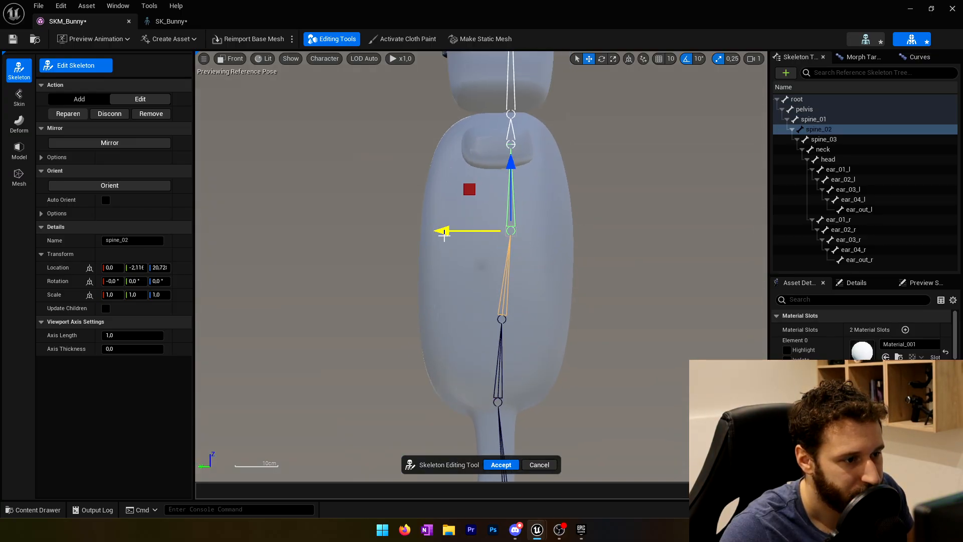
drag(444, 235, 437, 235)
right_drag(446, 229, 537, 232)
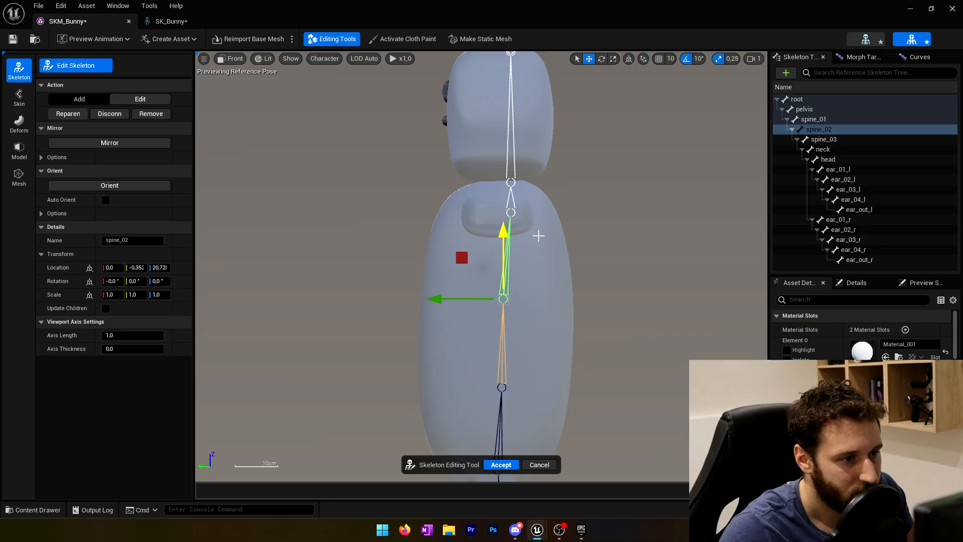
click(511, 212)
drag(448, 213, 440, 213)
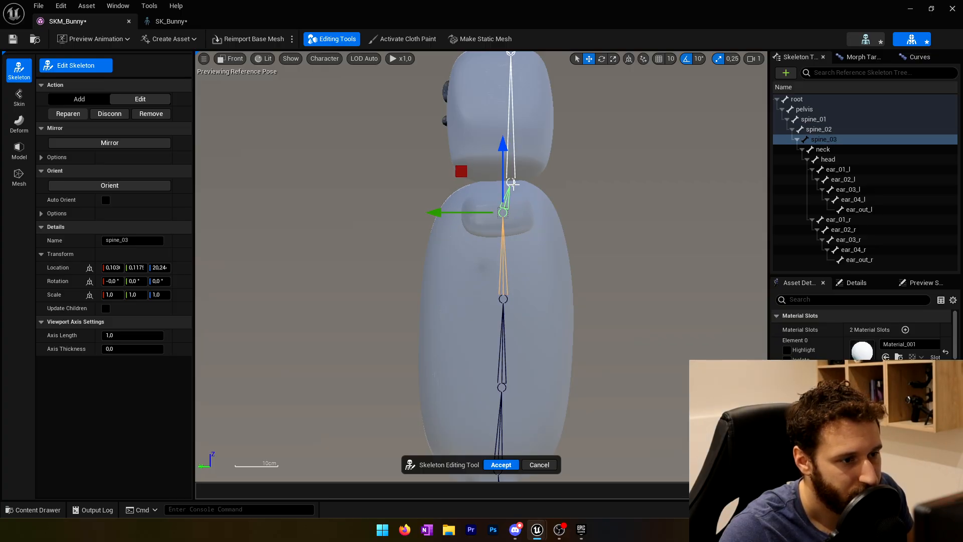
Move the neck and head bones forward along the Y axis to line up with spine_03.
right_drag(584, 183, 617, 304)
scroll(618, 304, up, 3)
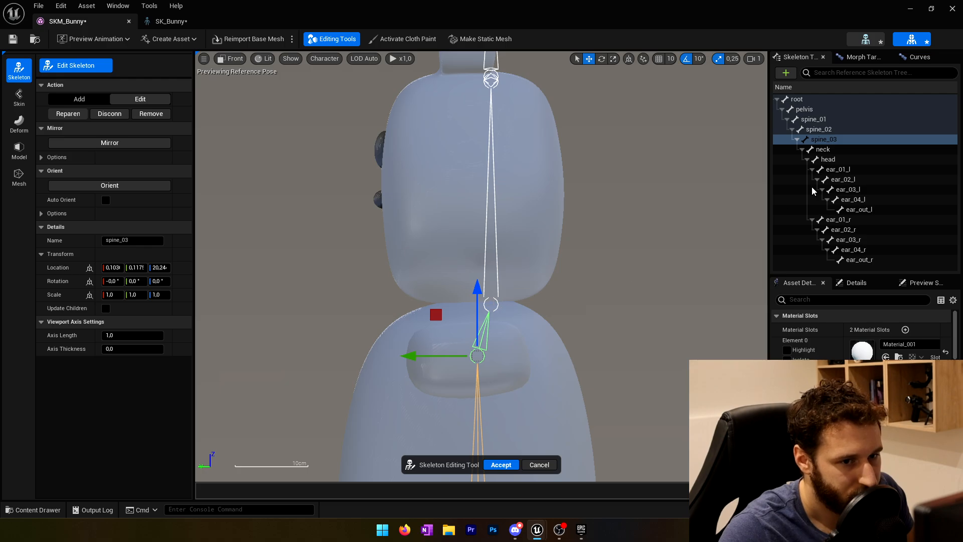
click(823, 149)
drag(440, 305, 425, 305)
click(829, 160)
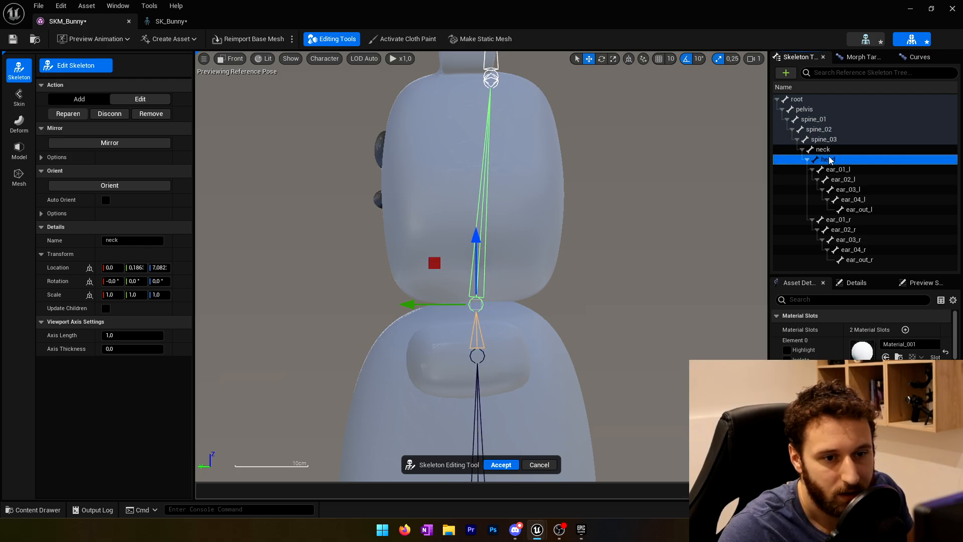
drag(448, 85, 428, 86)
key(f)
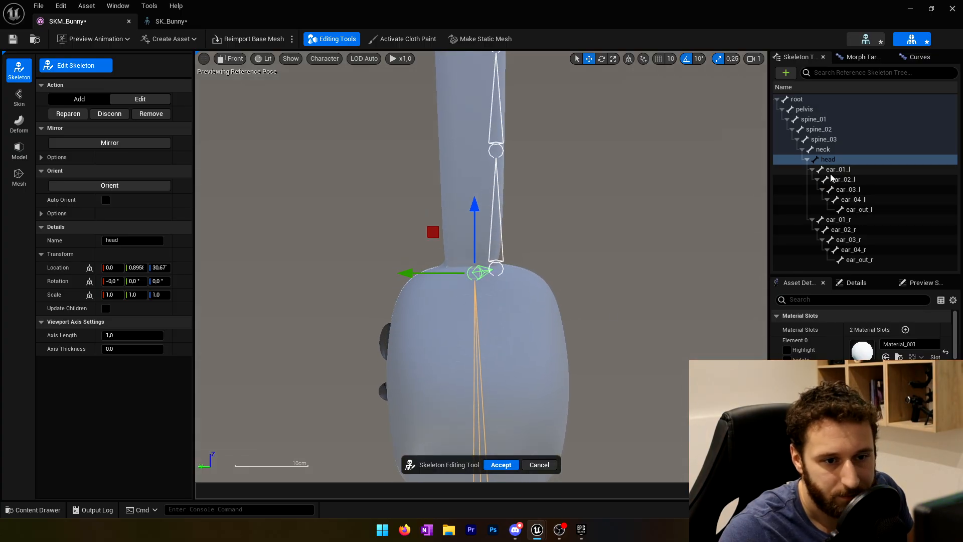
Move ear_01_l and ear_02_l forward along the Y axis into the middle of the ear's depth.
click(507, 282)
drag(429, 273, 407, 276)
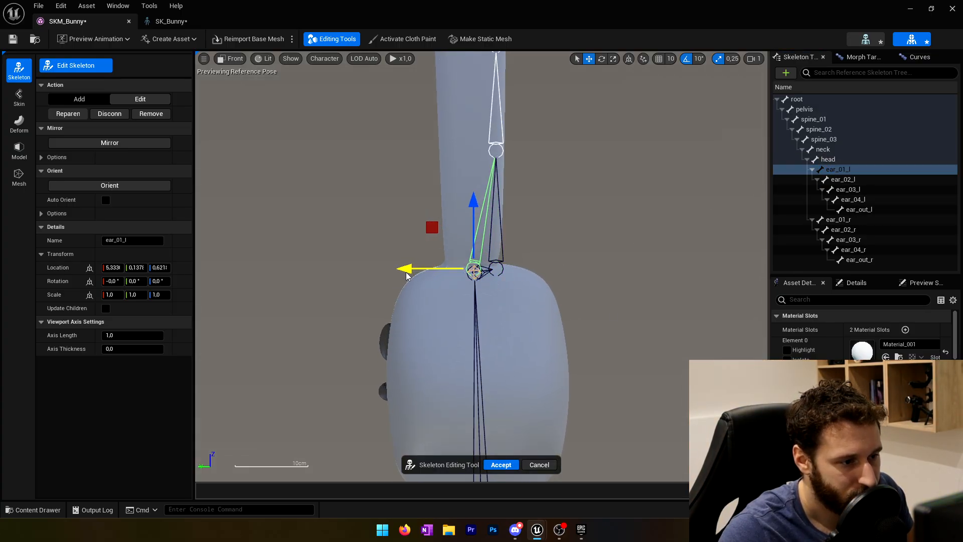
click(495, 150)
drag(450, 151, 436, 158)
Centre ear_03_l and ear_04_l within the ear along the Y axis and nudge ear_out_l at the tip.
right_drag(474, 141, 476, 387)
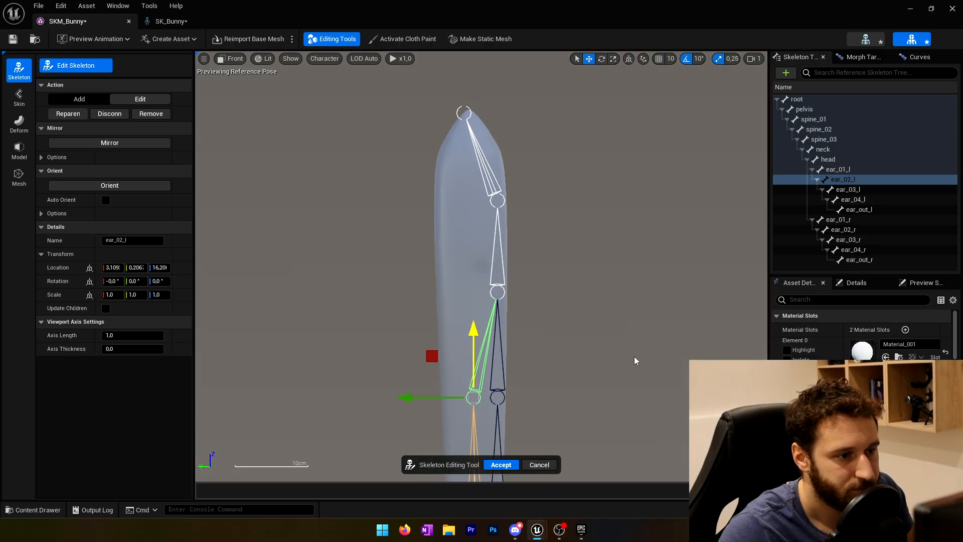
click(841, 192)
drag(444, 293, 422, 297)
click(855, 200)
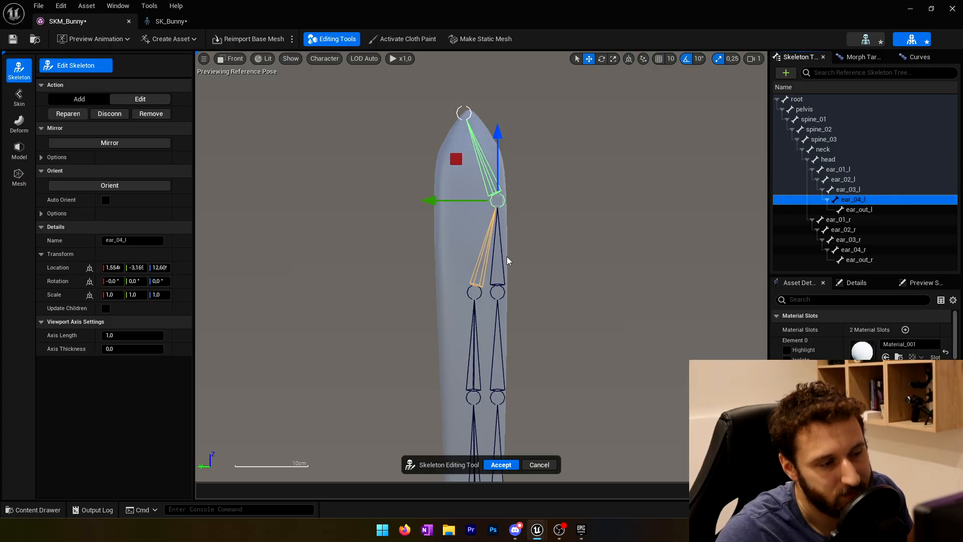
drag(447, 207, 426, 210)
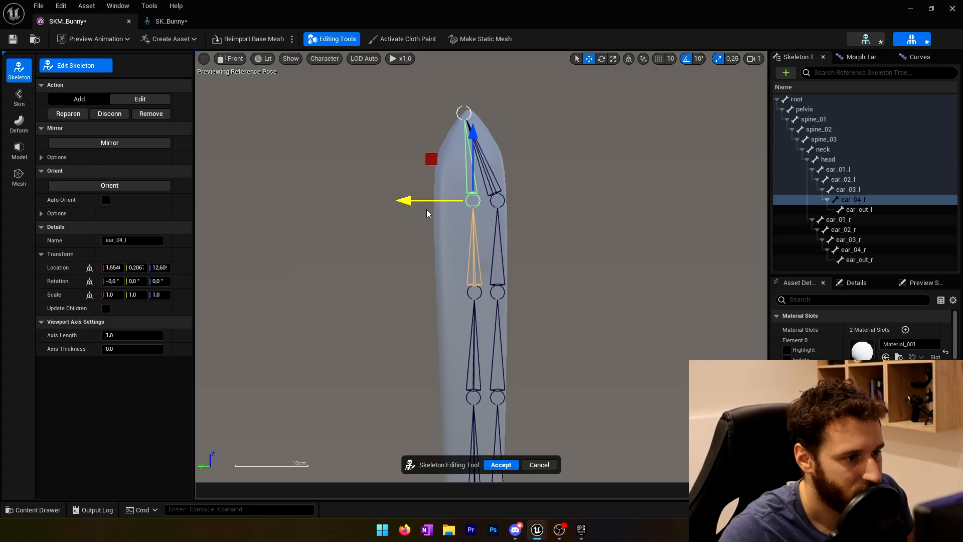
click(464, 112)
drag(426, 112, 427, 112)
Delete the outdated right ear chain from ear_01_r through ear_out_r.
scroll(607, 349, down, 3)
right_drag(607, 351, 548, 200)
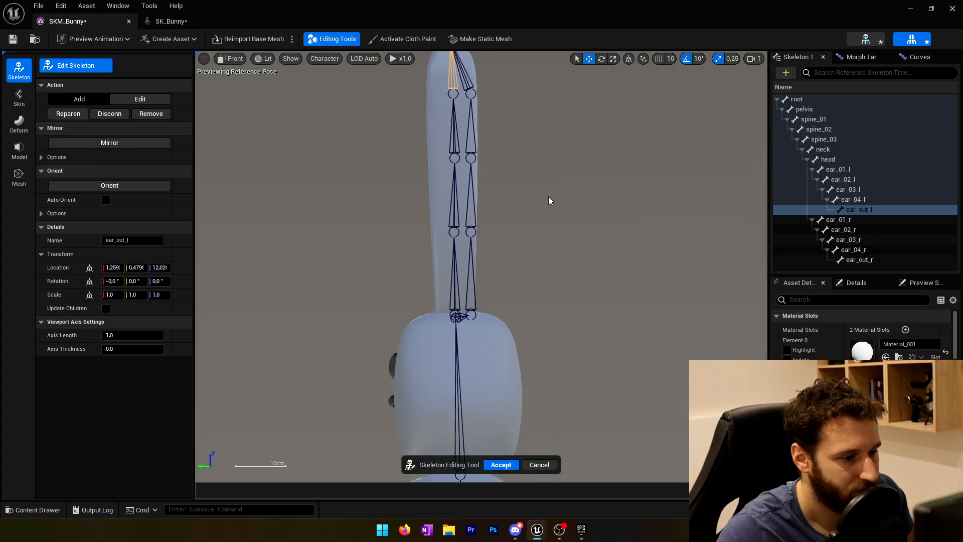
click(838, 220)
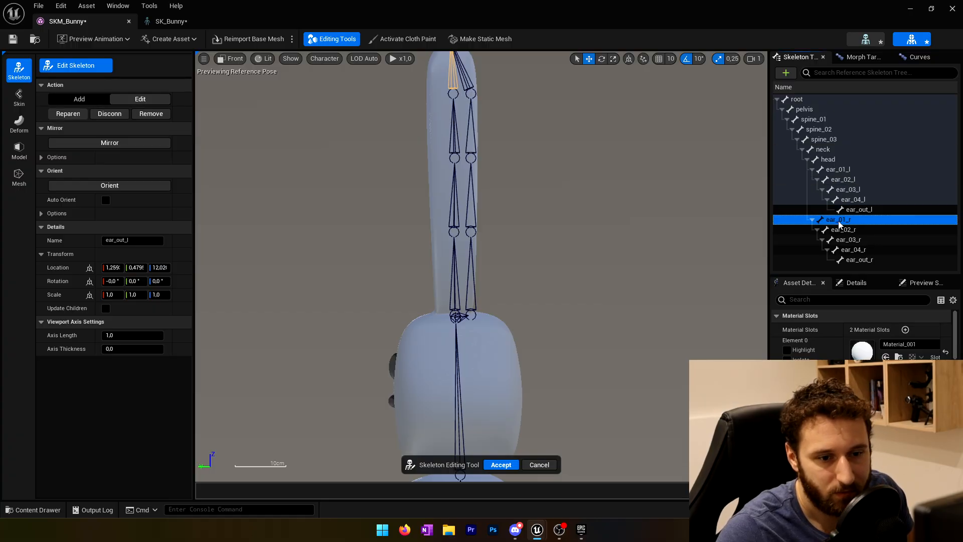
shift+click(851, 261)
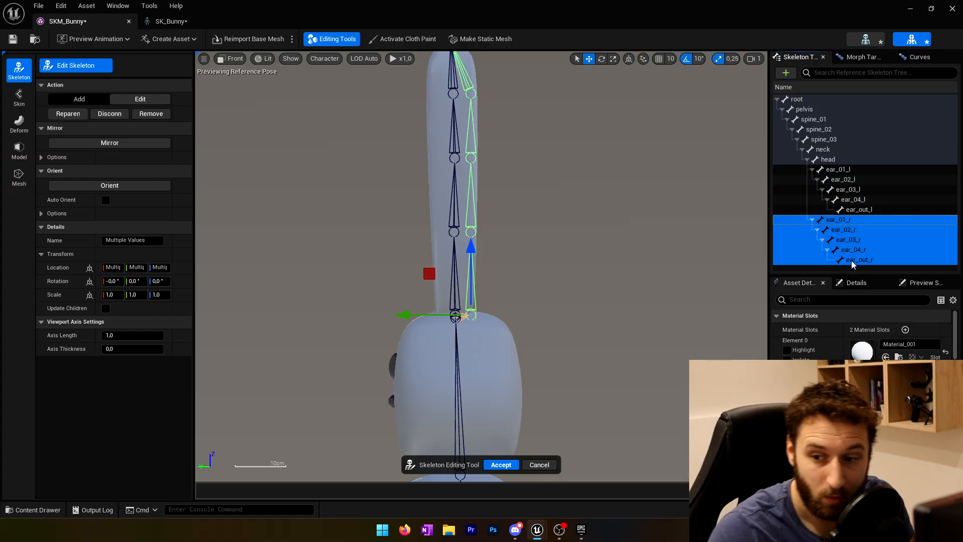
key(Delete)
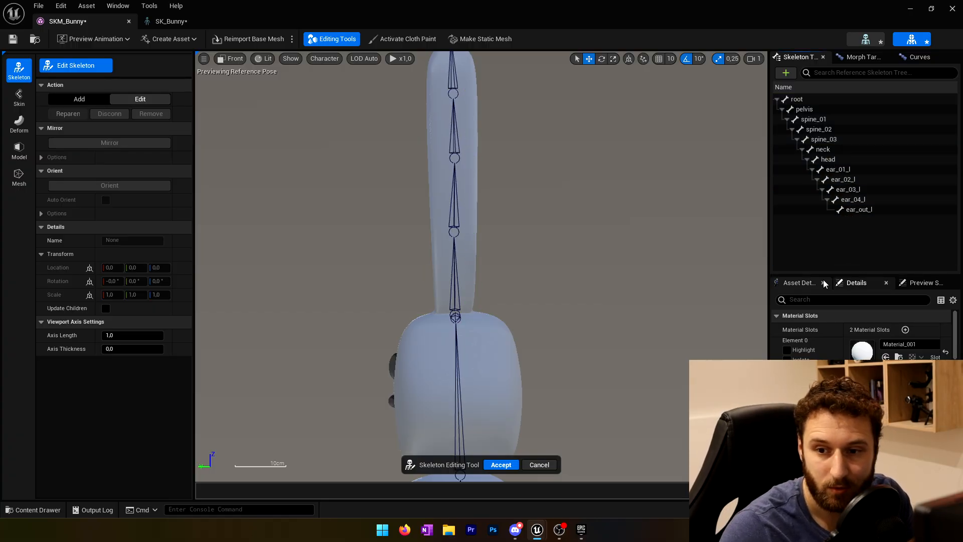
Switch the viewport back to Perspective and view the bunny's head and torso from the front.
scroll(422, 138, down, 2)
click(243, 61)
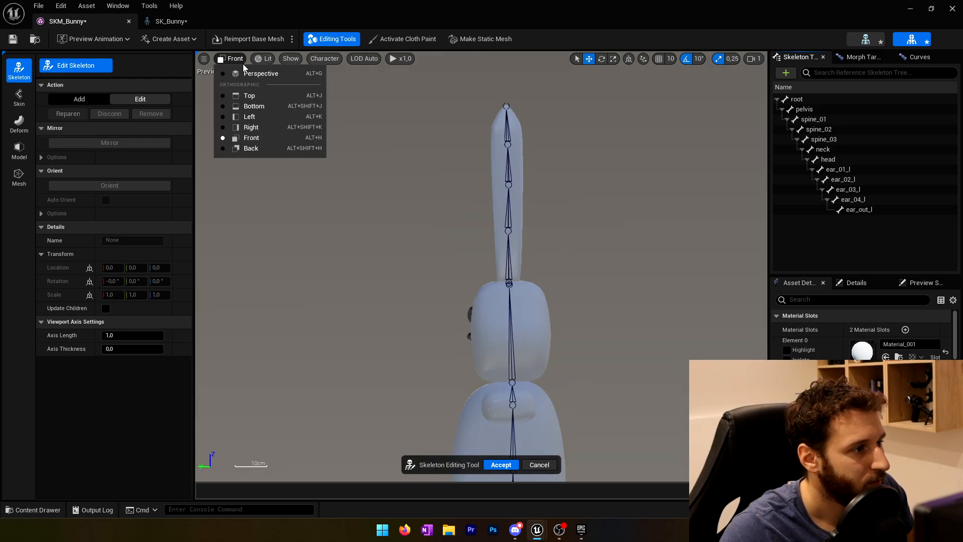
click(250, 74)
scroll(404, 206, down, 8)
scroll(439, 202, up, 2)
right_drag(440, 201, 469, 213)
key(w)
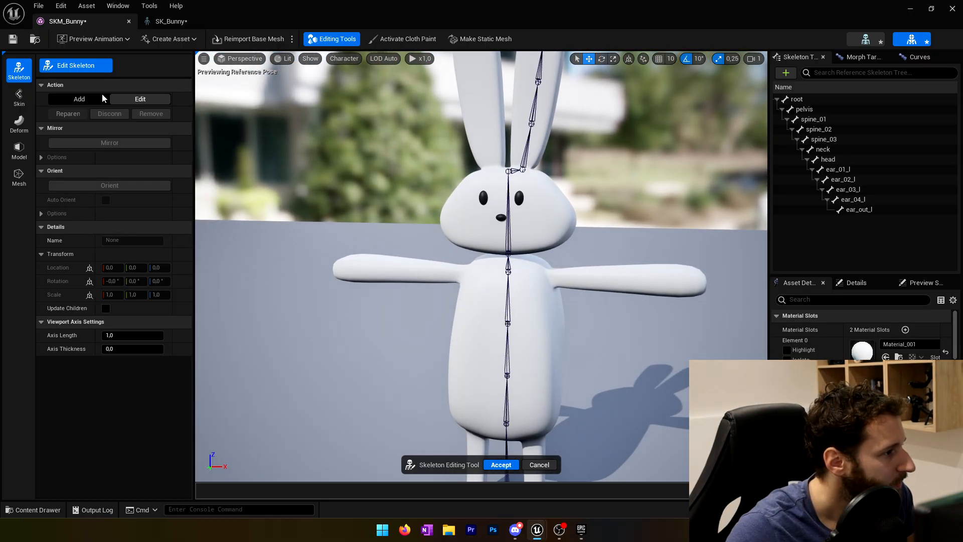
Mirror the ear_01_l chain with its children across the X axis with Mirror Rotation off, and check the new ear_01_r and ear_02_r bones.
click(520, 172)
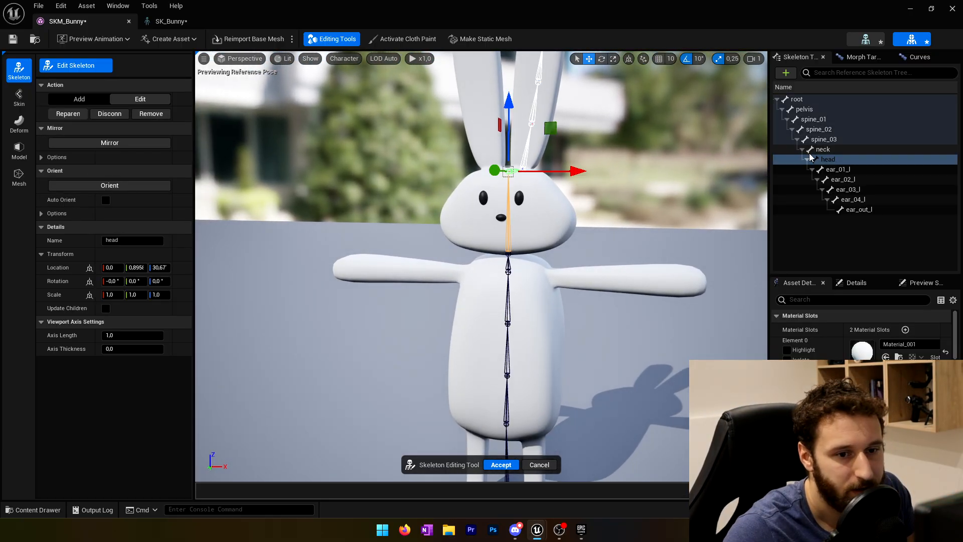
click(835, 171)
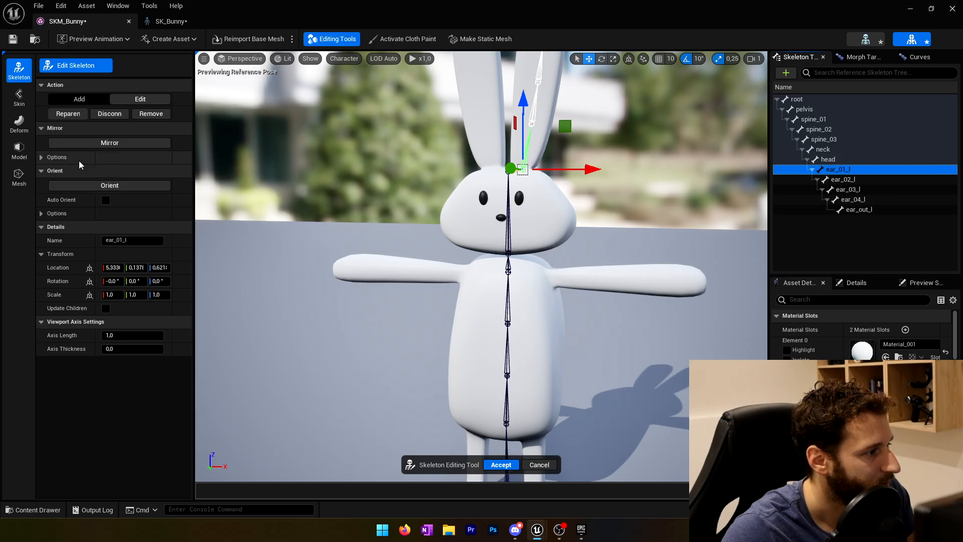
click(79, 158)
click(107, 184)
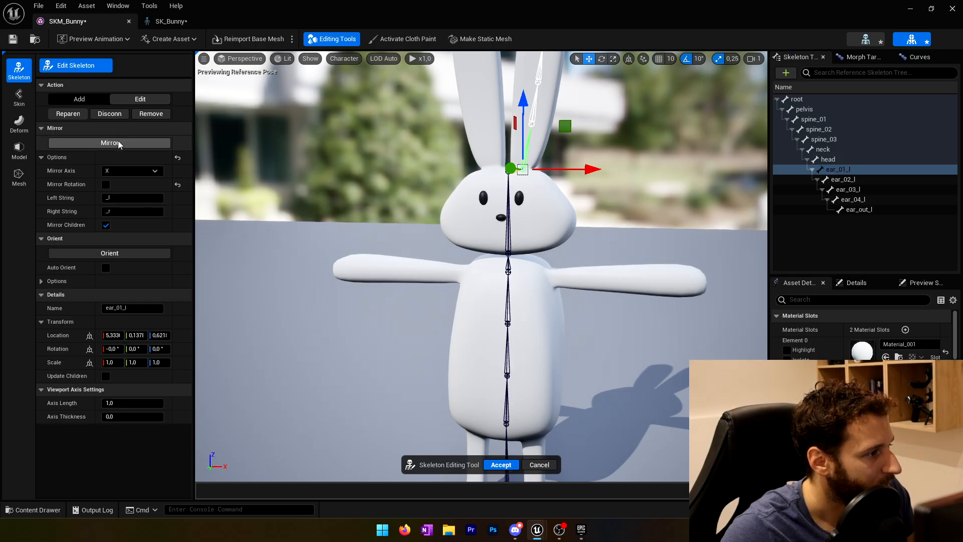
click(117, 143)
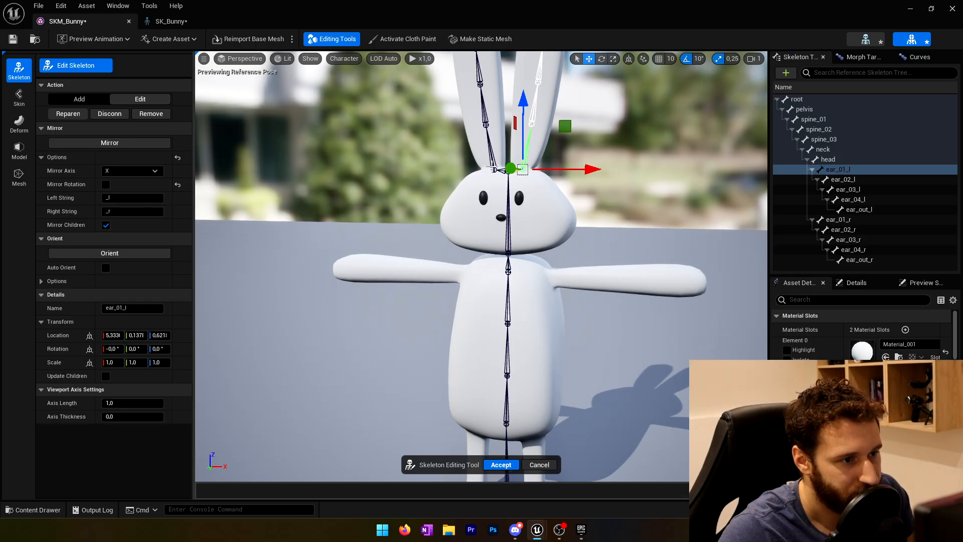
click(494, 169)
click(488, 126)
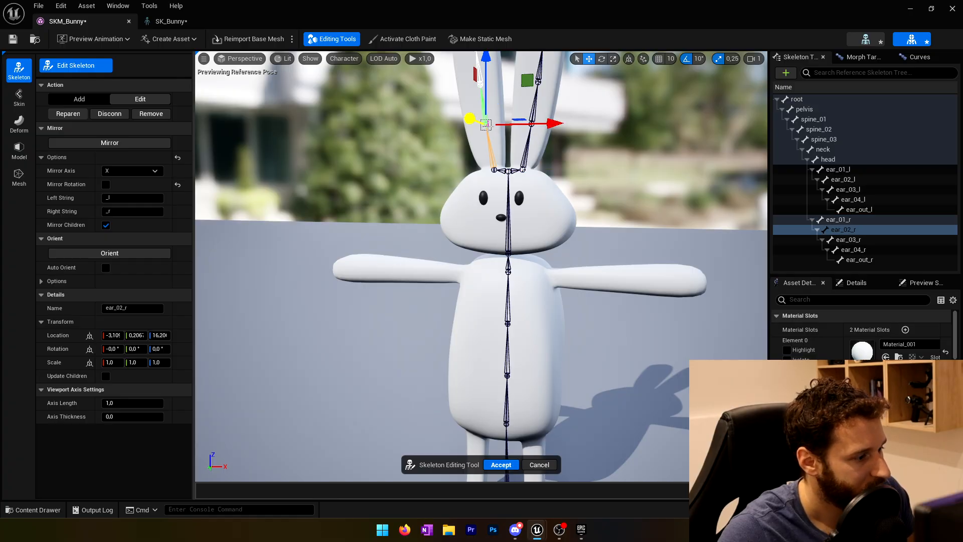
scroll(567, 195, down, 3)
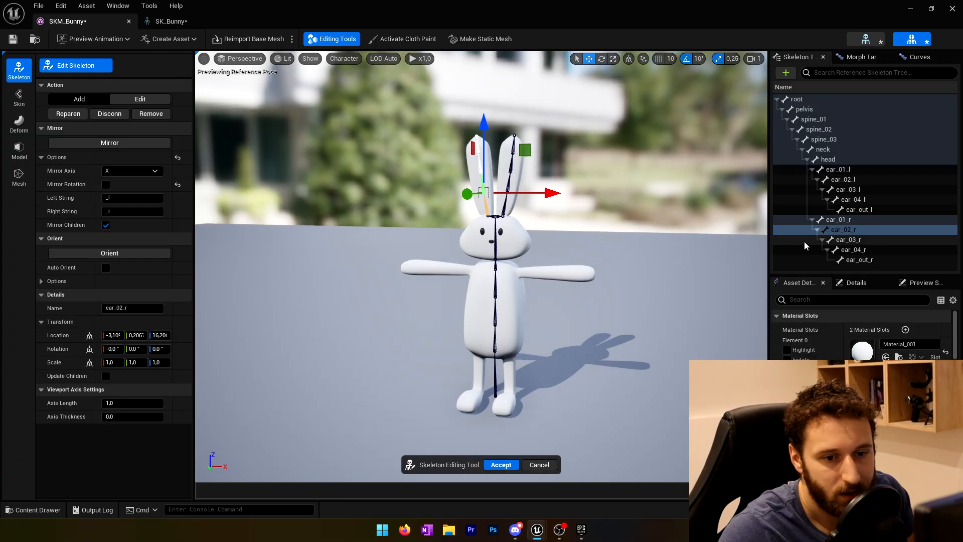
Select the spine_03 bone and frame the chest and shoulder in the orthographic Right view.
click(824, 139)
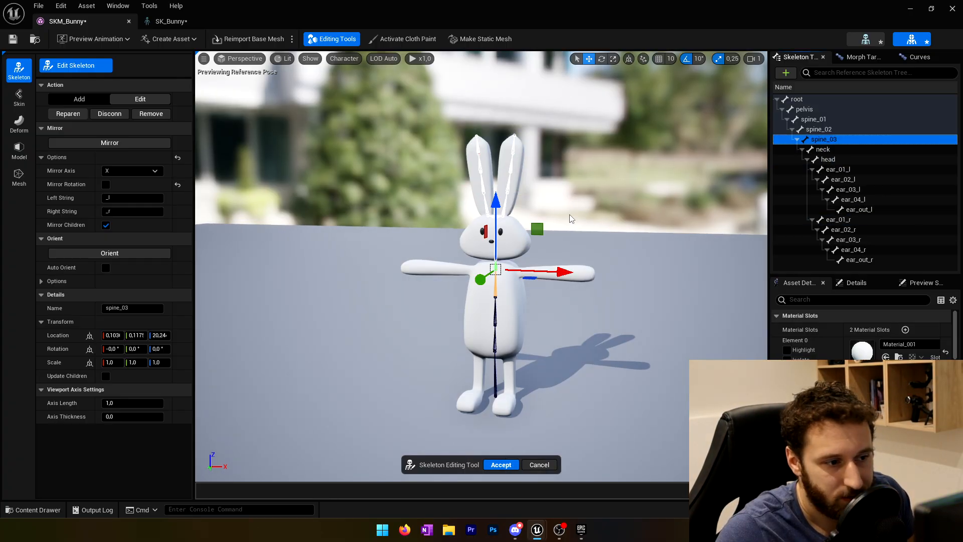
scroll(520, 287, up, 5)
key(f)
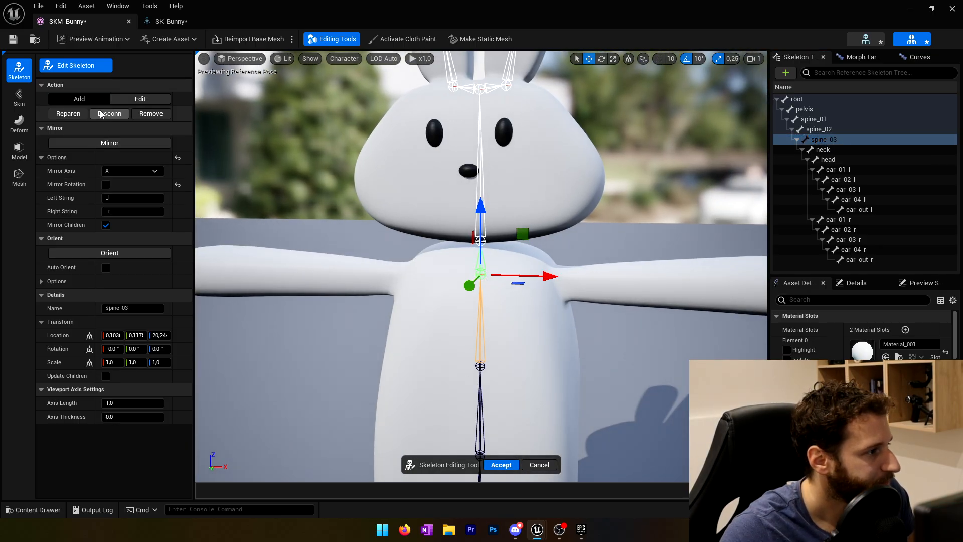
click(241, 58)
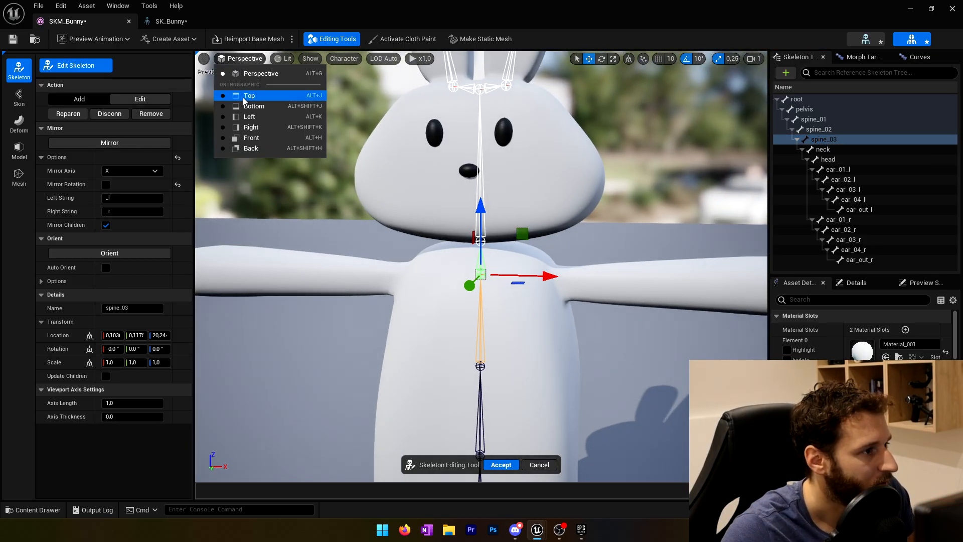
click(249, 126)
scroll(482, 230, down, 4)
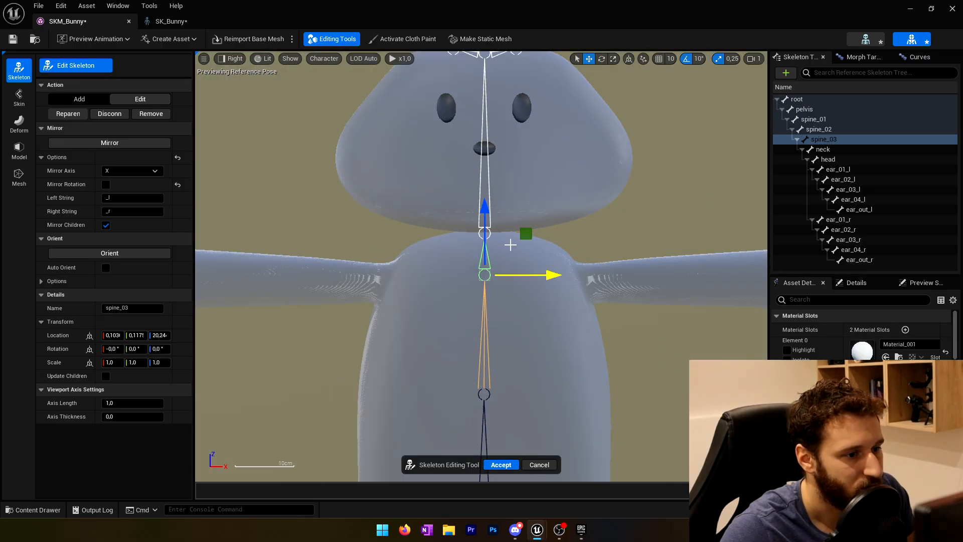
scroll(512, 243, up, 6)
scroll(562, 247, down, 3)
right_drag(561, 247, 468, 297)
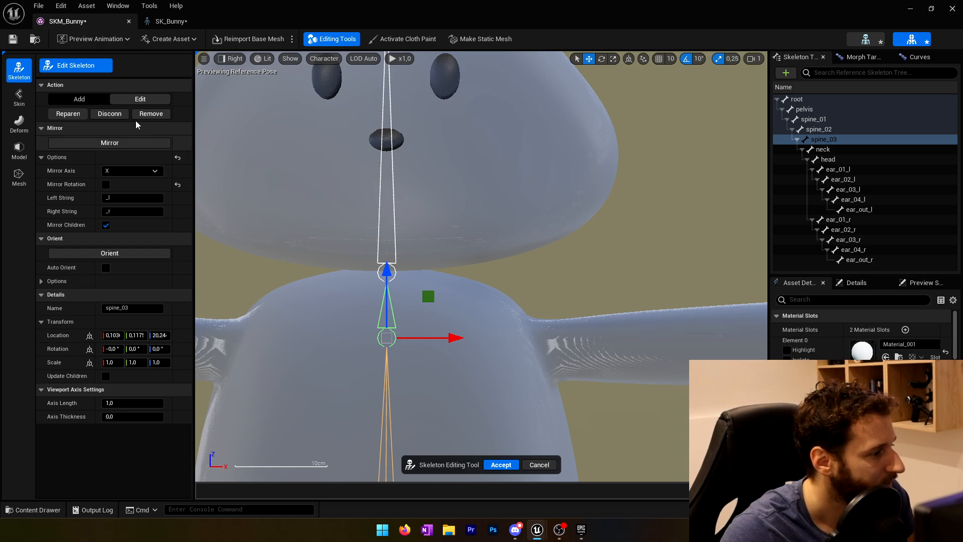
Add two connected bones from spine_03, one in the upper chest and one at the shoulder where the arm begins.
click(79, 99)
right_drag(503, 376, 409, 262)
scroll(409, 262, down, 1)
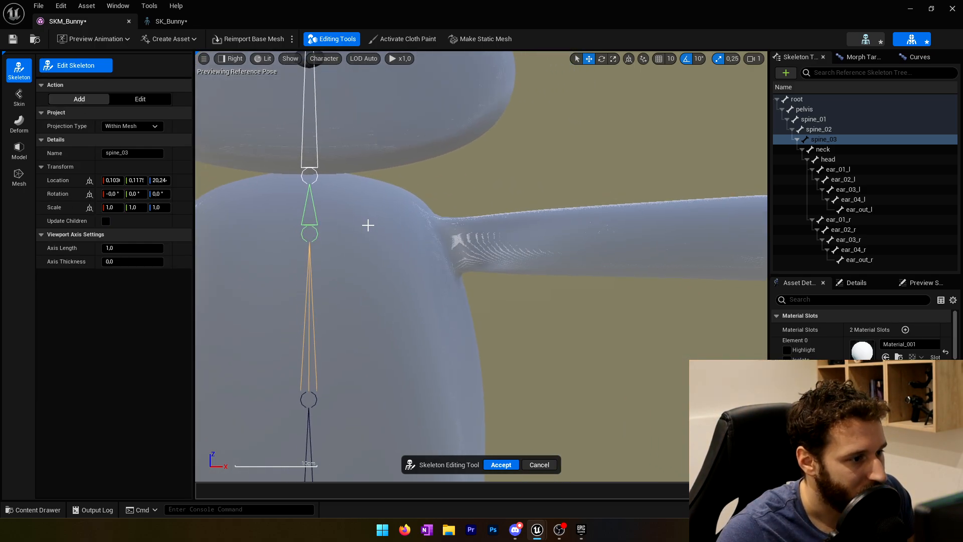
click(388, 219)
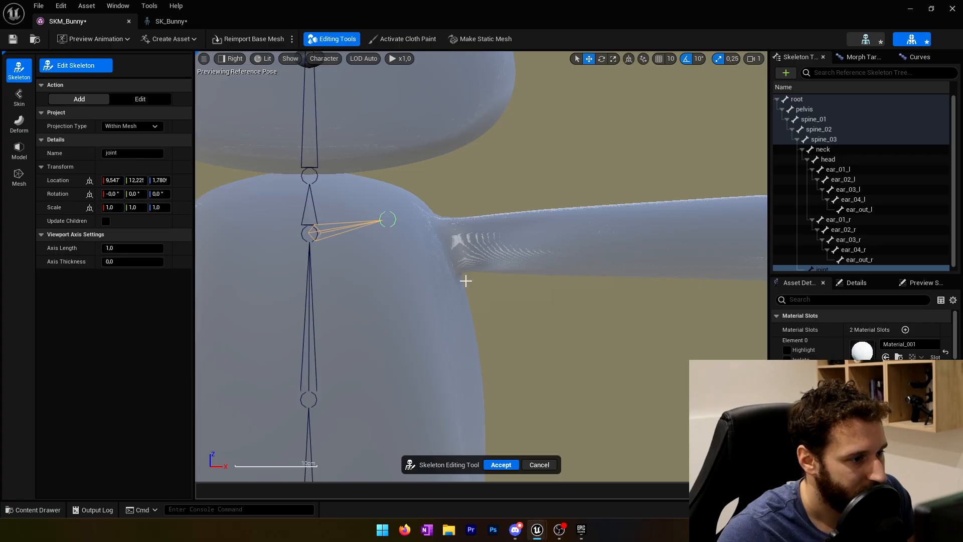
click(443, 245)
right_drag(564, 282, 422, 304)
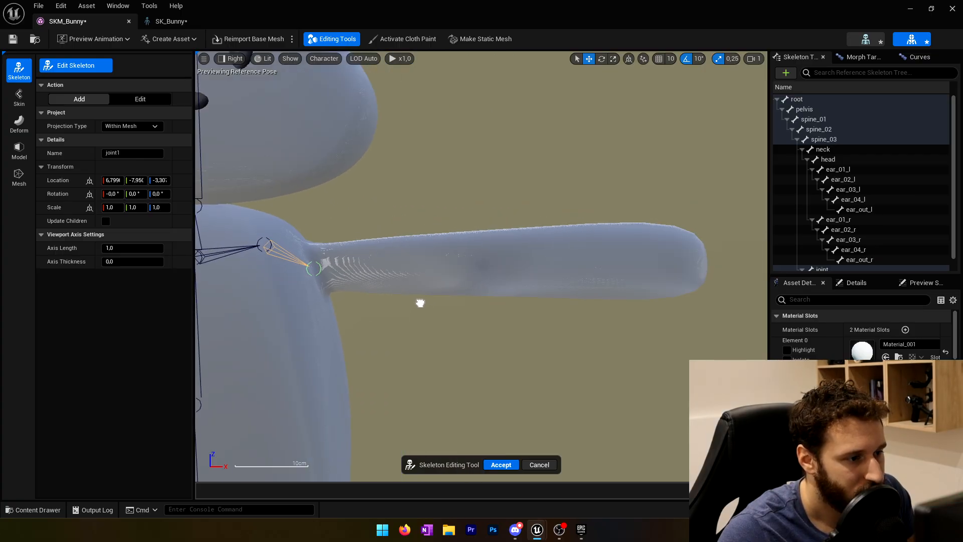
Extend the arm chain from the shoulder with three bones at the elbow, the wrist and the tip of the hand.
scroll(493, 261, down, 1)
click(502, 258)
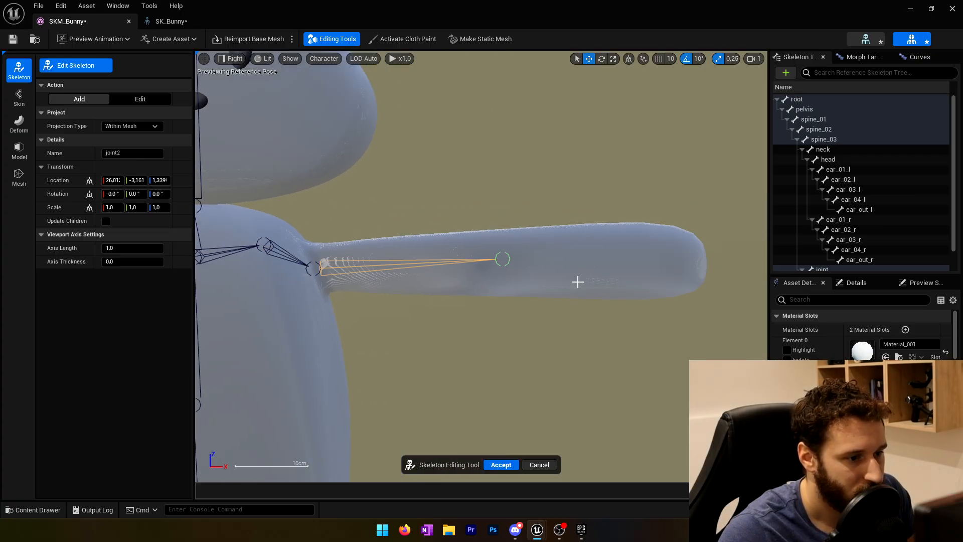
right_drag(576, 280, 521, 309)
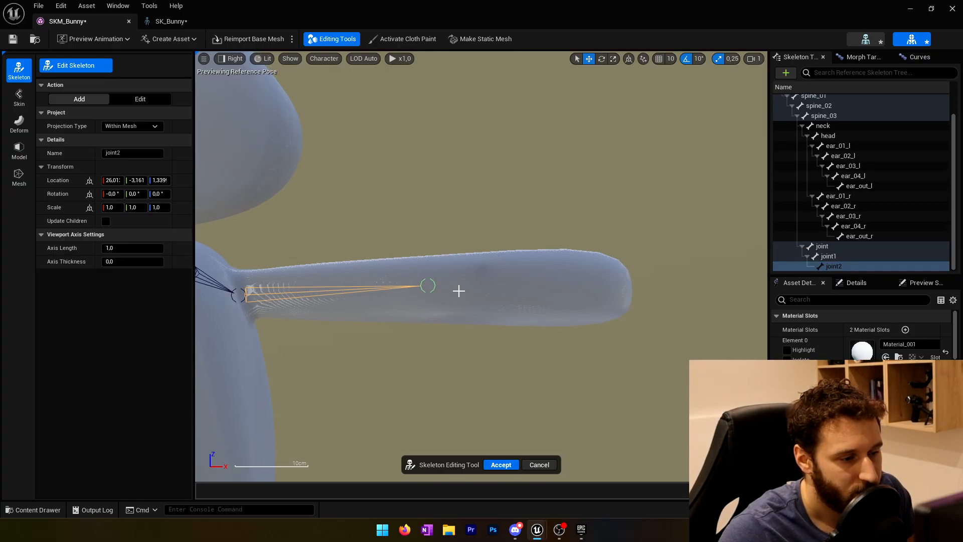
right_drag(458, 290, 459, 284)
click(576, 280)
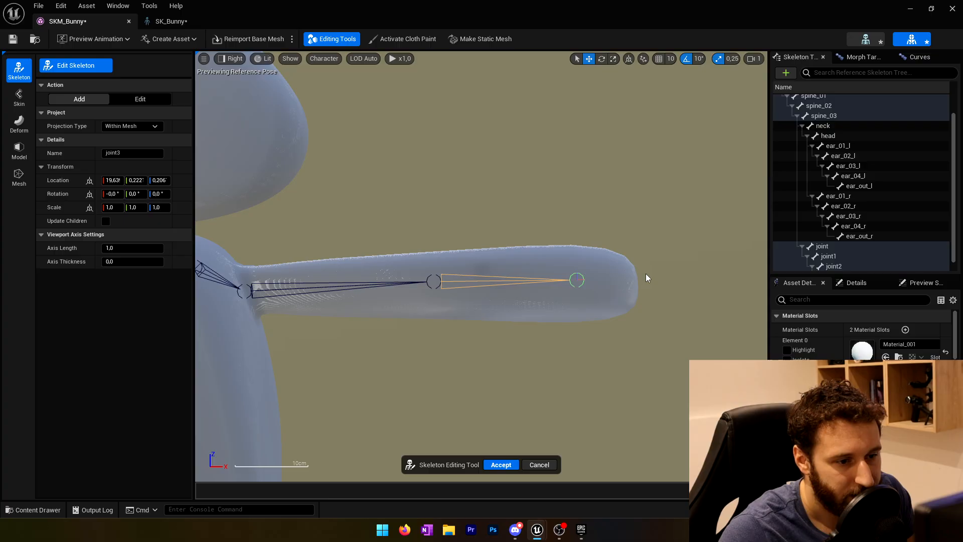
click(637, 282)
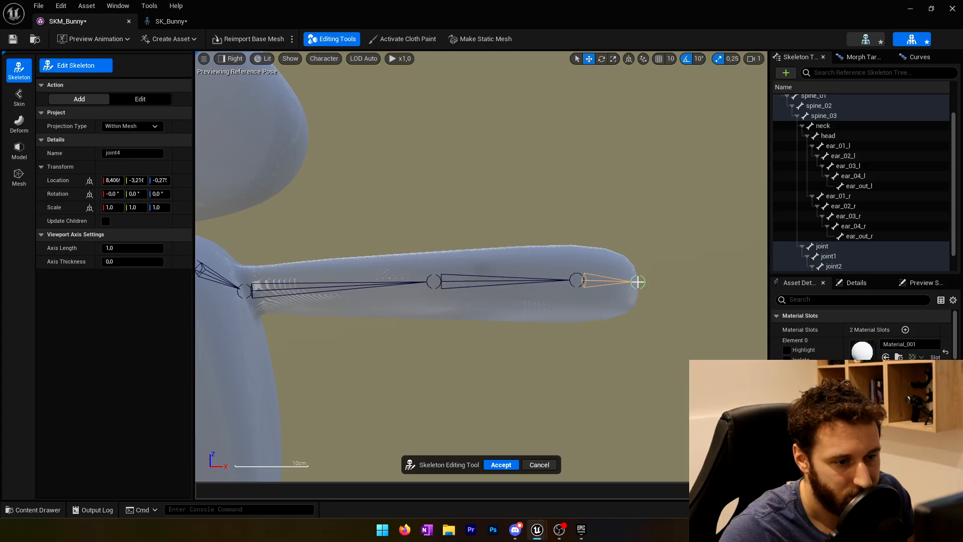
Switch to editing bones in perspective view and move the first left arm joint along Y to about 1.33.
right_drag(578, 242, 626, 248)
right_drag(395, 295, 572, 279)
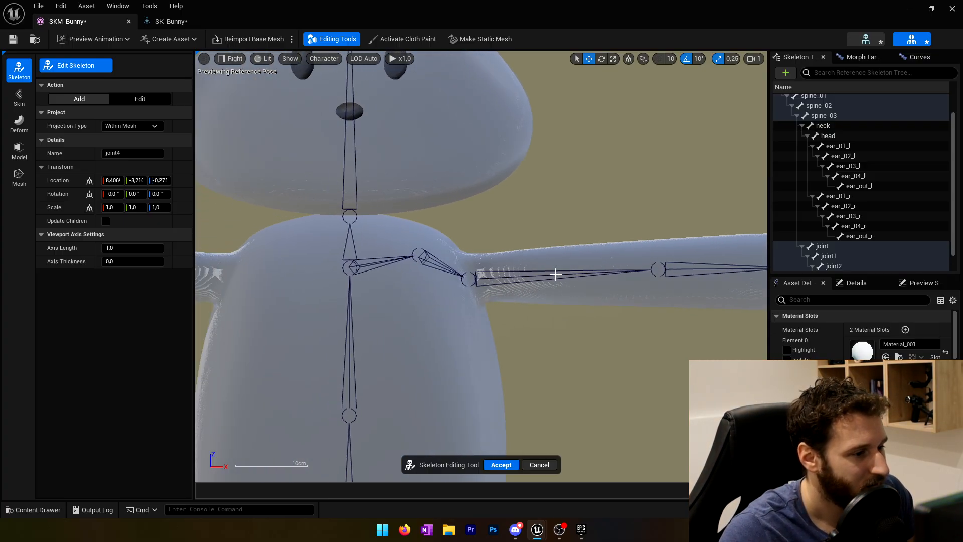
click(139, 99)
right_drag(500, 250, 485, 246)
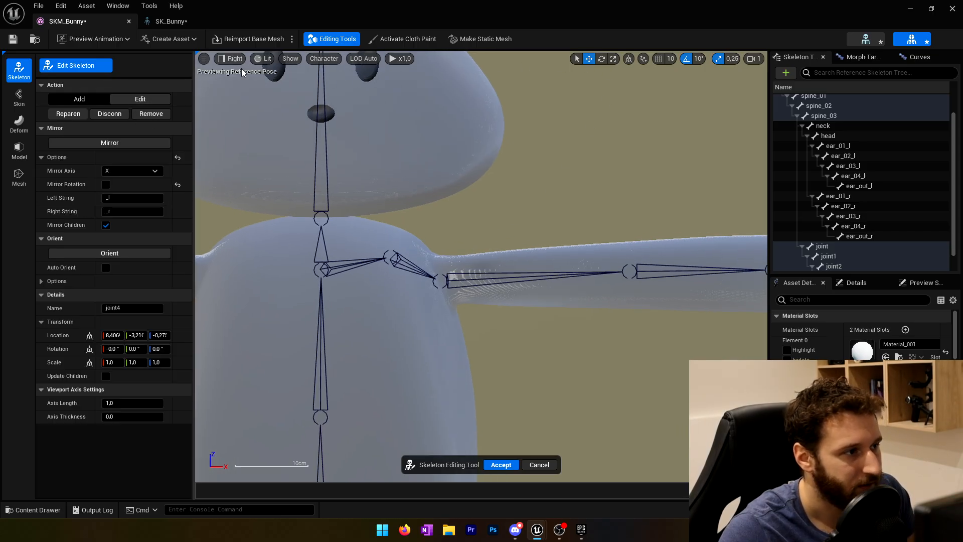
click(231, 58)
click(241, 83)
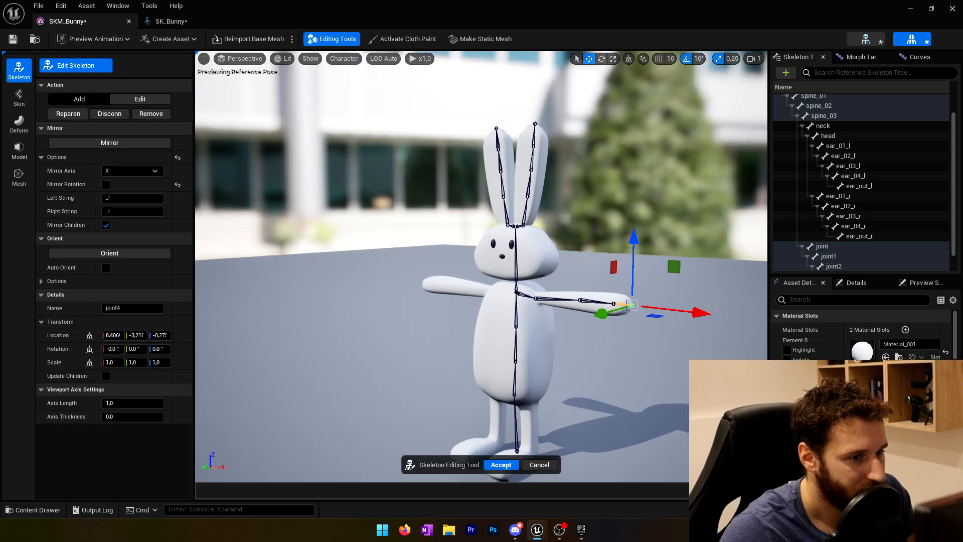
right_drag(436, 211, 375, 246)
click(460, 234)
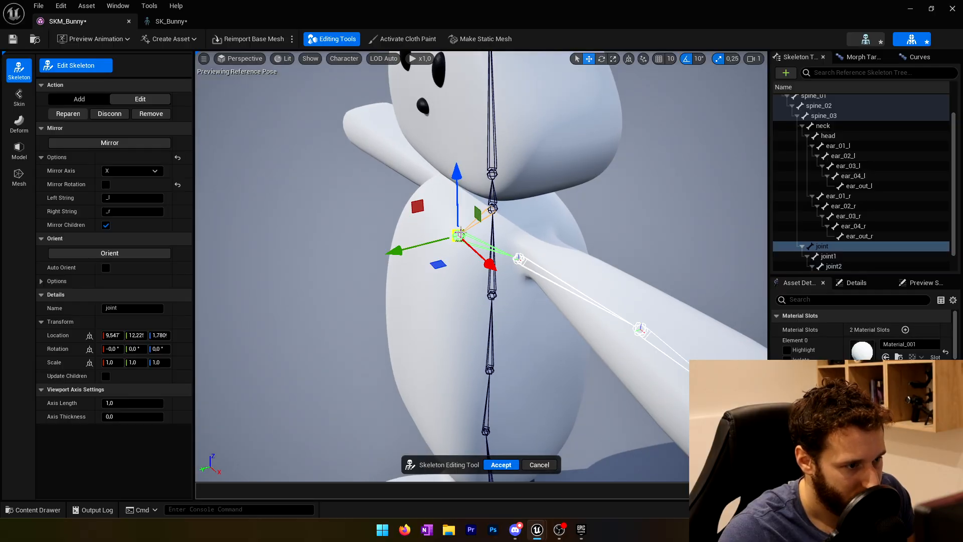
drag(407, 248, 470, 233)
Shift joint1, joint2 and joint4 along Y to about -0.61, 0.40 and 0.09, centring the chain within the arm.
right_drag(470, 233, 452, 221)
right_drag(565, 221, 565, 246)
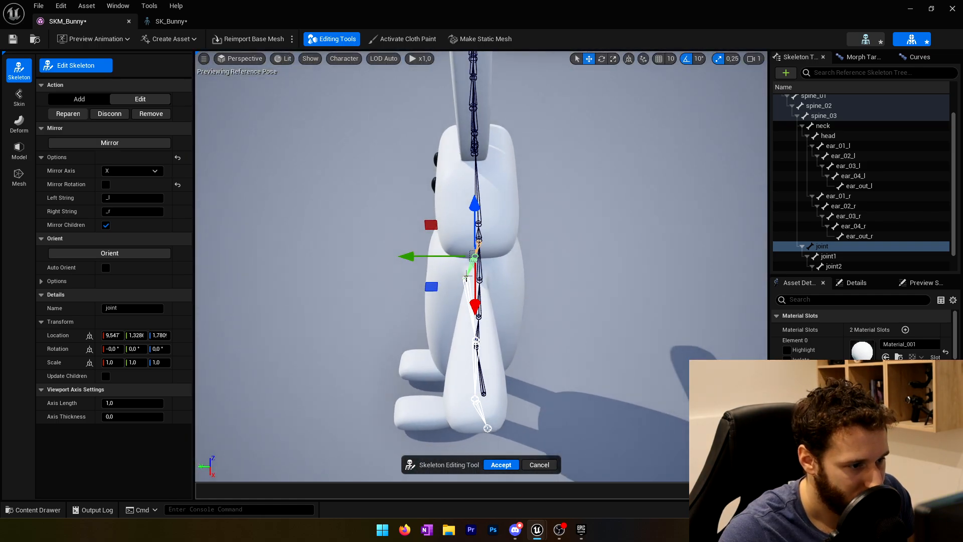
click(466, 276)
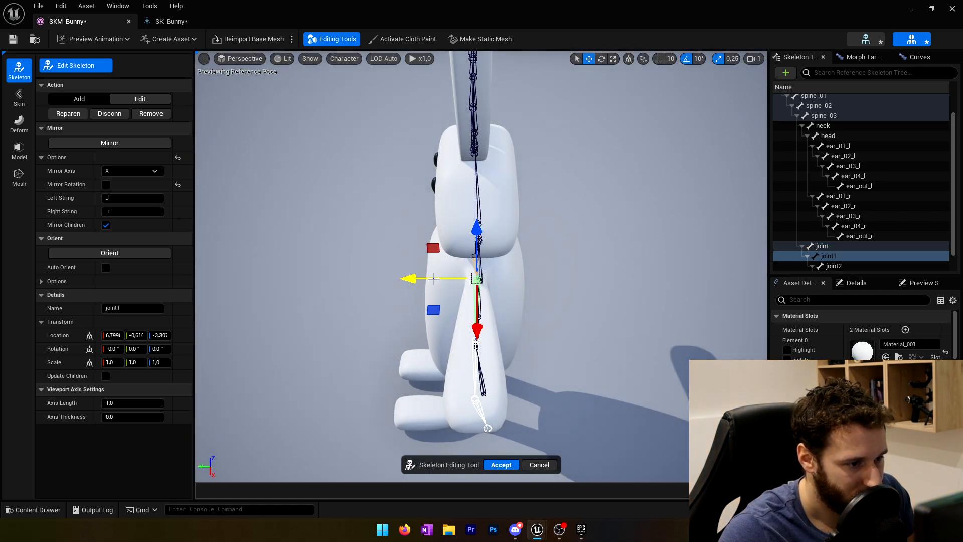
click(476, 340)
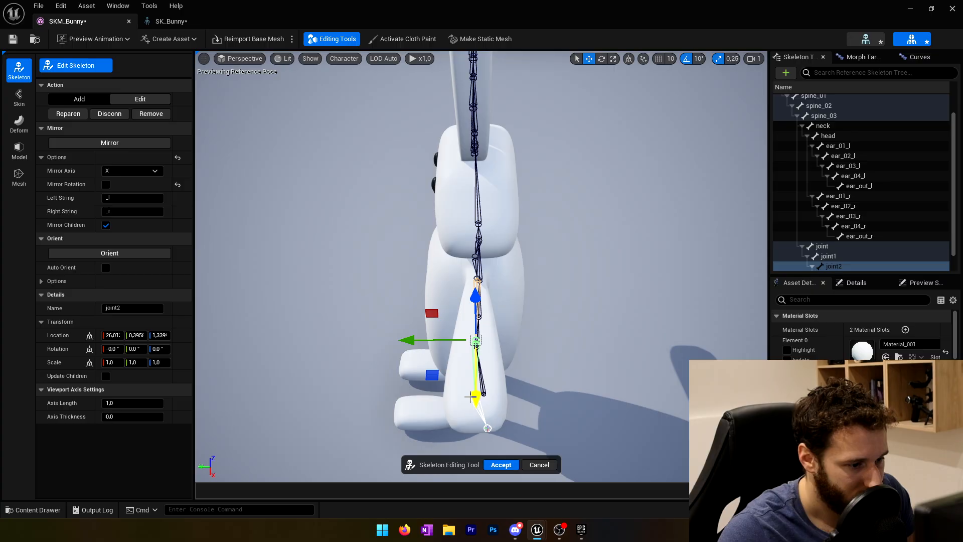
click(488, 429)
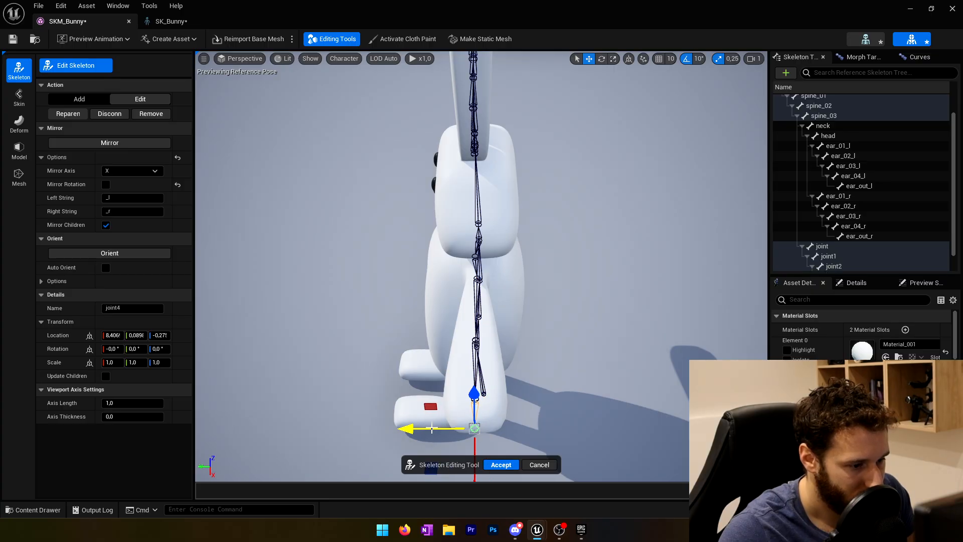
Move joint1 slightly outward along X to about 8.15 and lower the first arm joint to about Z 0.84.
right_drag(432, 403, 557, 311)
click(310, 240)
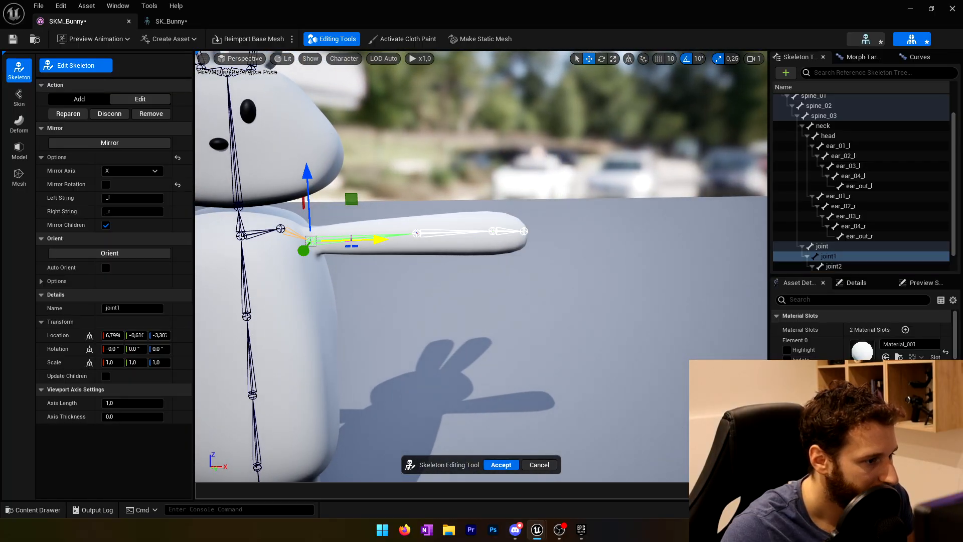
drag(351, 239, 357, 239)
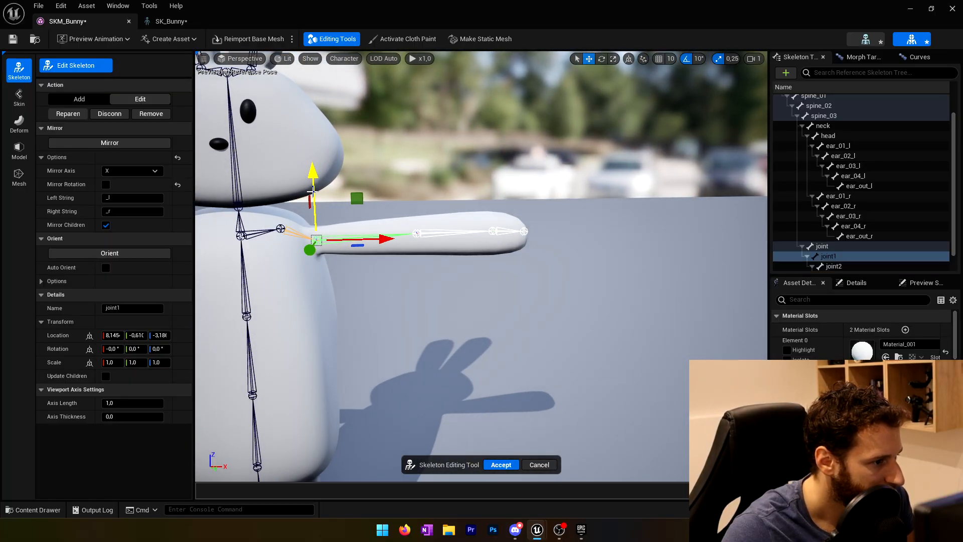
click(280, 228)
drag(279, 181, 279, 184)
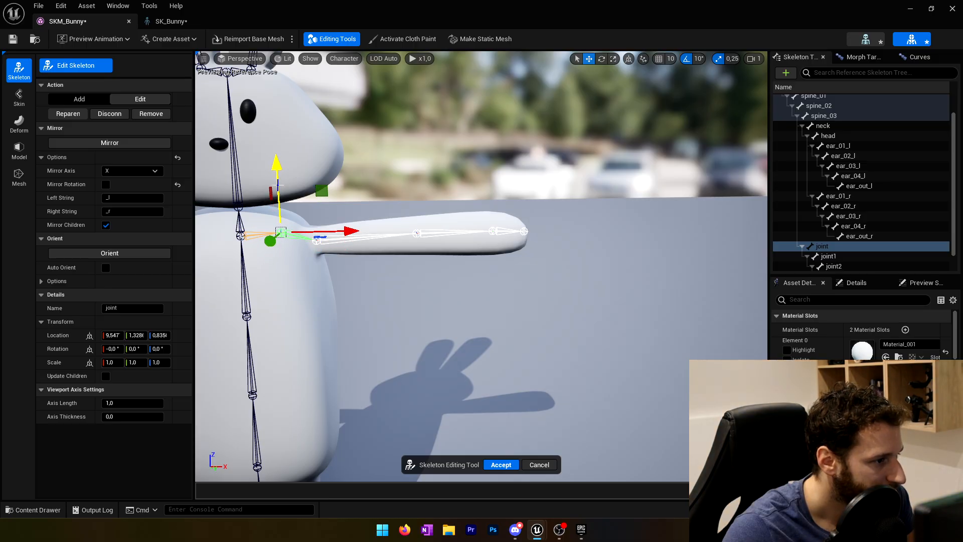
Reduce the camera speed to 0.33 and lower the spine_03 bone to about Z 17.23.
right_drag(278, 184, 246, 202)
click(753, 59)
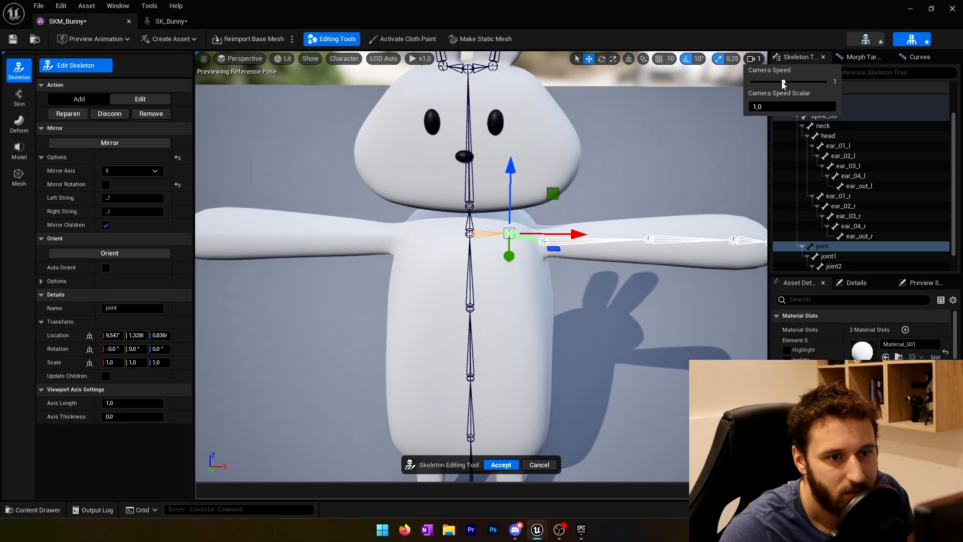
drag(783, 82, 769, 80)
click(471, 233)
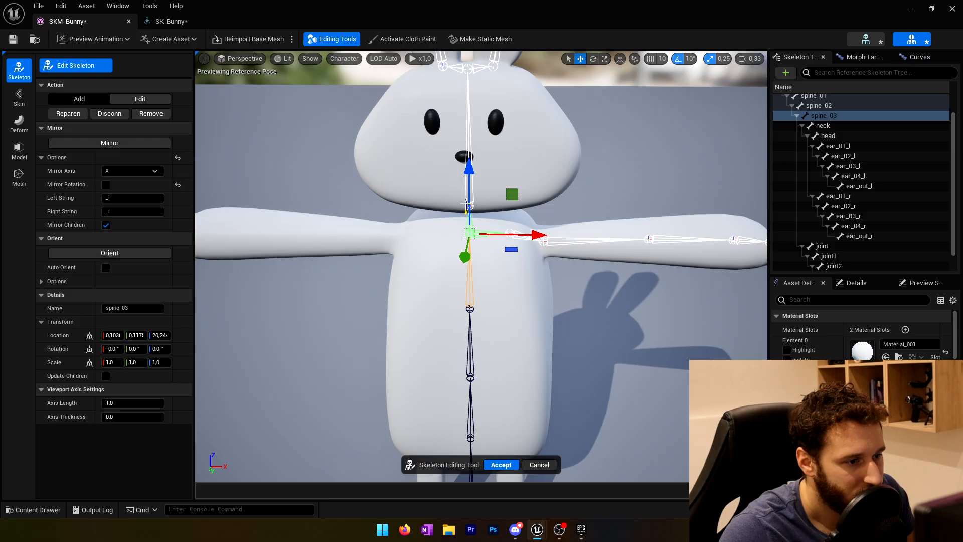
drag(470, 183, 469, 196)
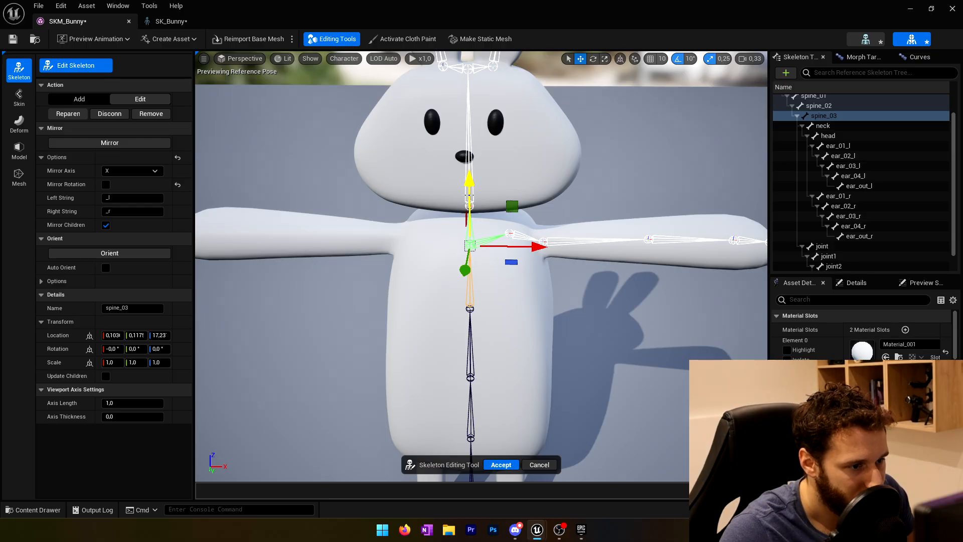
Shift the first left arm joint inward along X to about 8.02 and select joint1.
click(514, 233)
drag(564, 235, 559, 234)
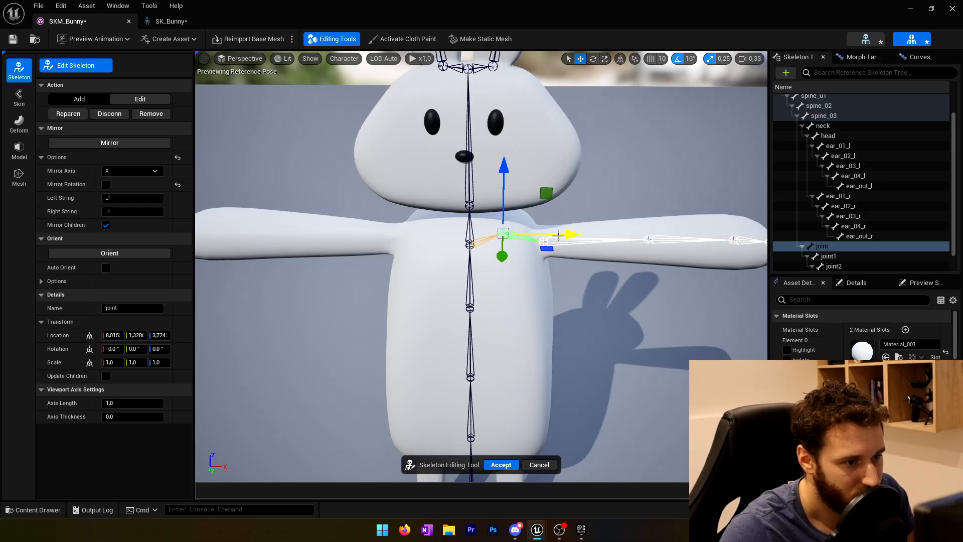
click(544, 241)
mouse_move(602, 285)
right_down()
mouse_move(617, 283)
mouse_move(598, 290)
right_up()
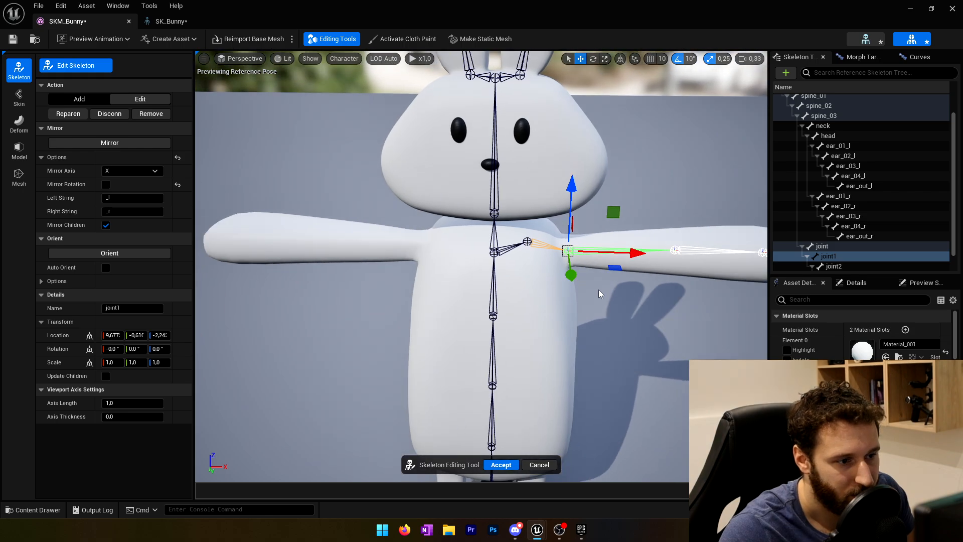
Rename the first arm bone clavicle_l and its child joint1 upperarm_l.
scroll(815, 249, down, 1)
click(823, 227)
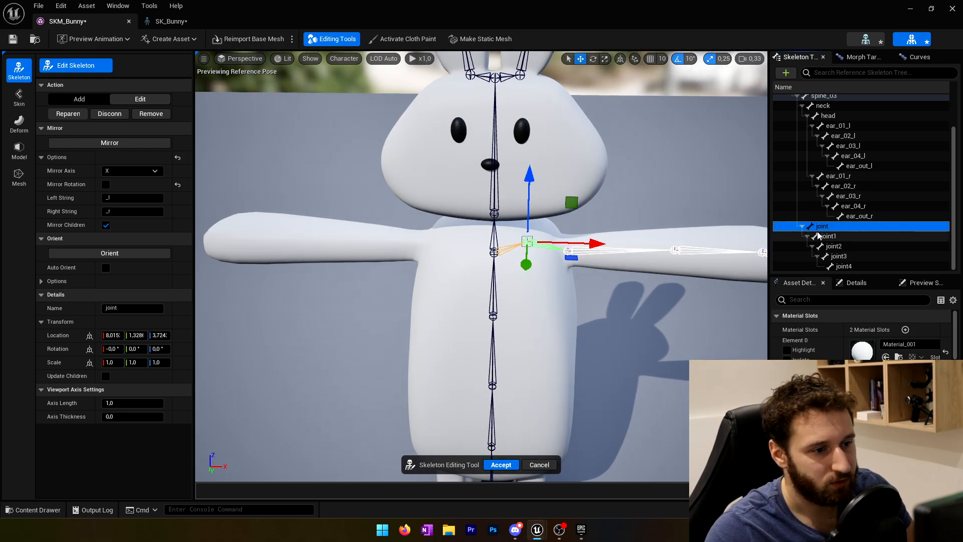
click(823, 228)
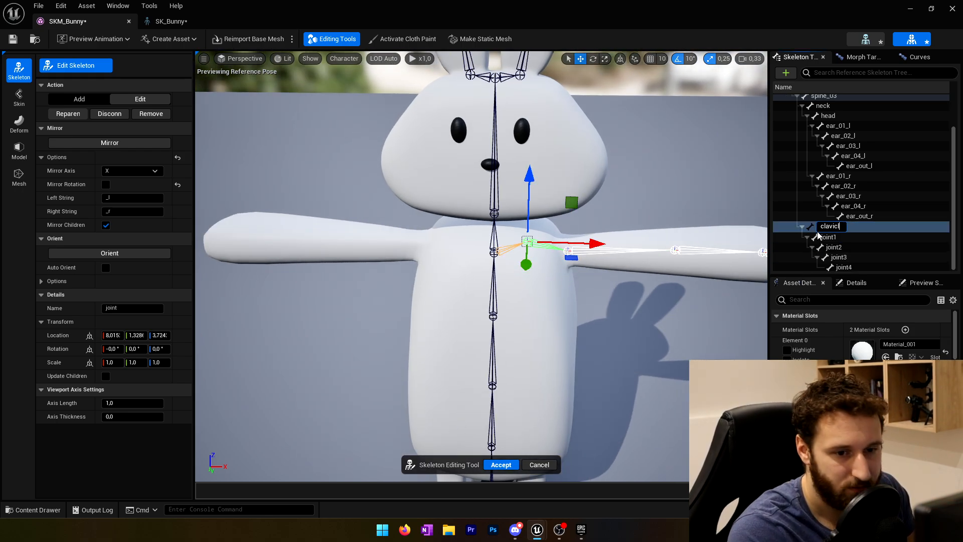
text(clavicle_l)
key(Return)
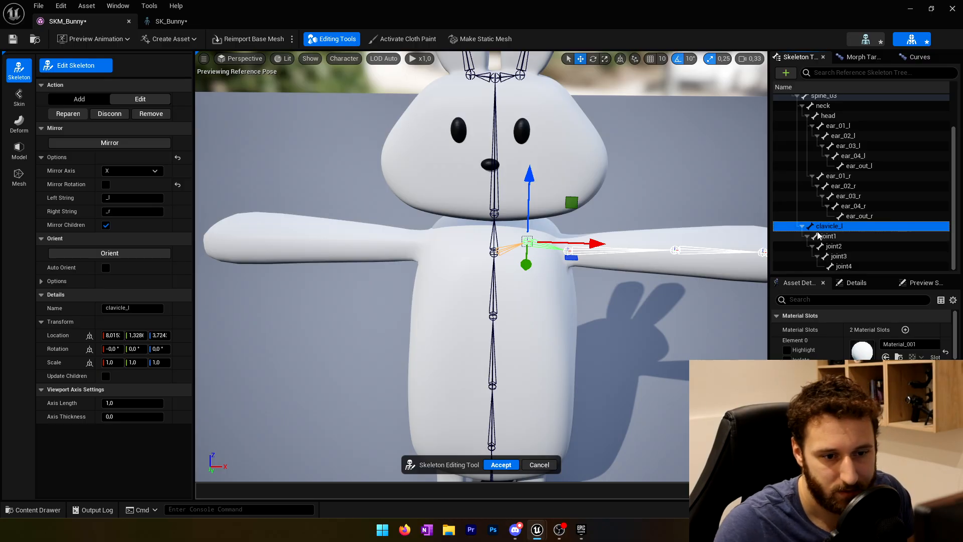
click(830, 236)
click(832, 237)
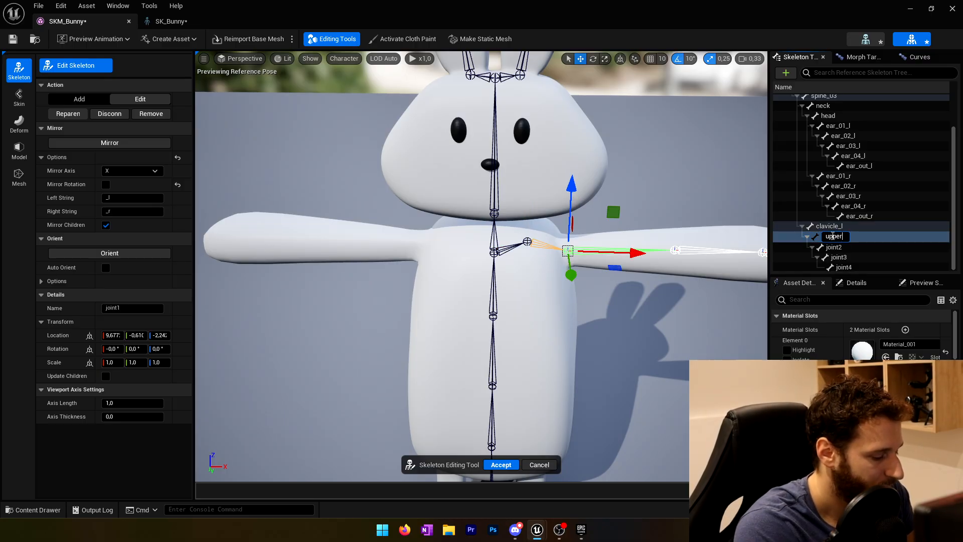
key(Return)
Rename joint2 as lowerarm_l and joint3 as hand_l.
click(838, 247)
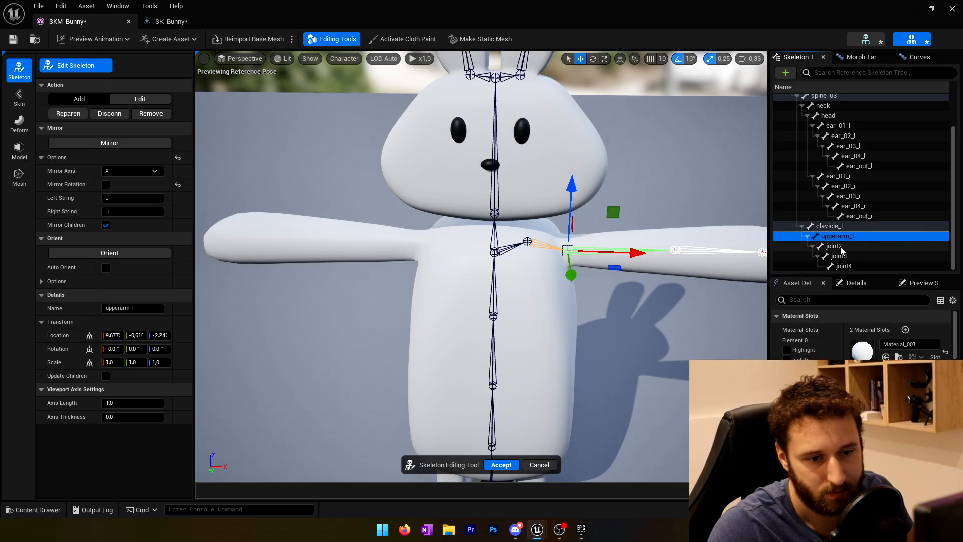
click(840, 247)
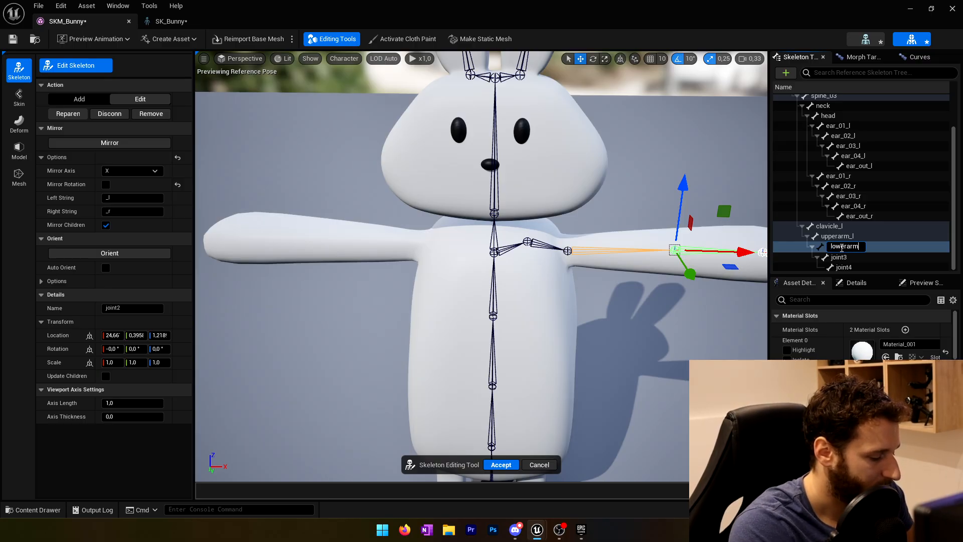
key(Return)
click(840, 257)
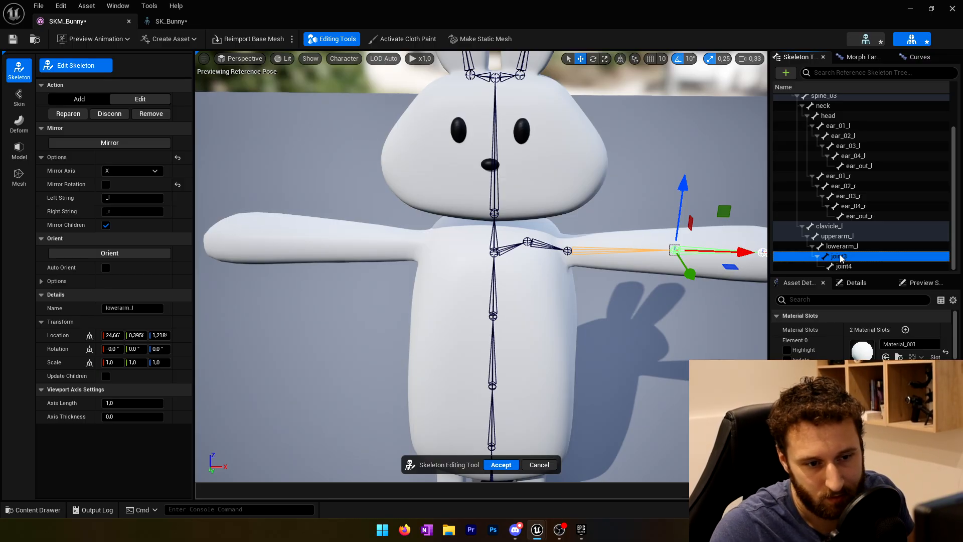
click(842, 257)
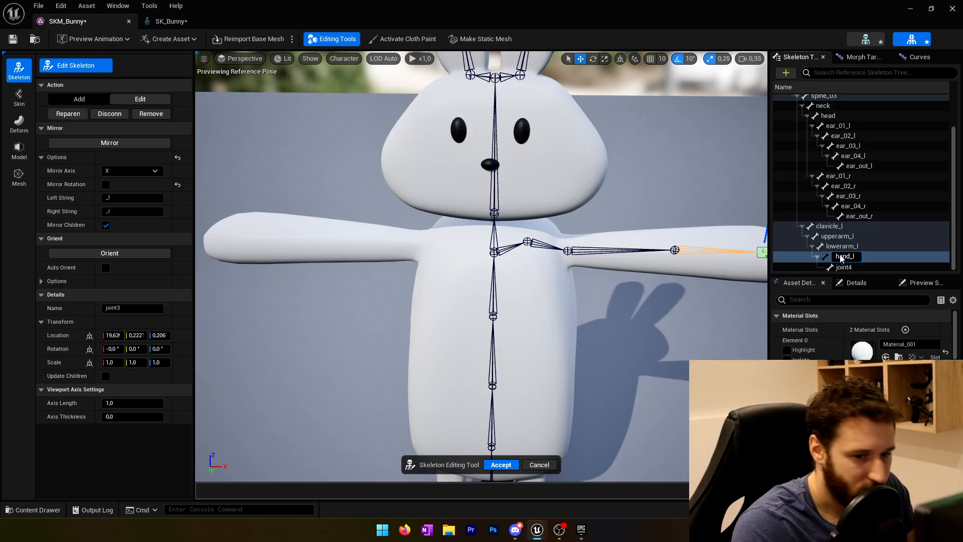
key(Return)
Rename the last arm bone, joint4, as hand_out_l.
click(843, 266)
click(843, 267)
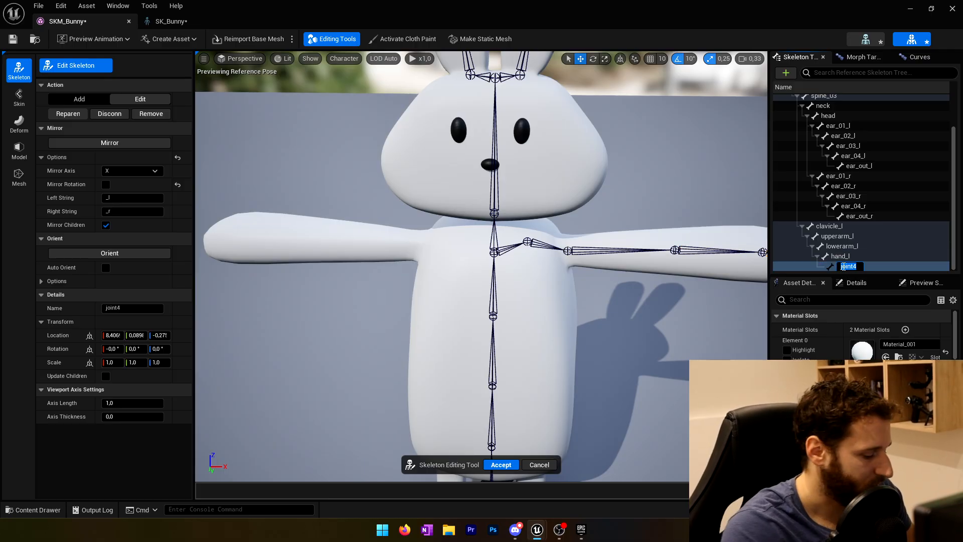
text(hand_out_l)
key(Return)
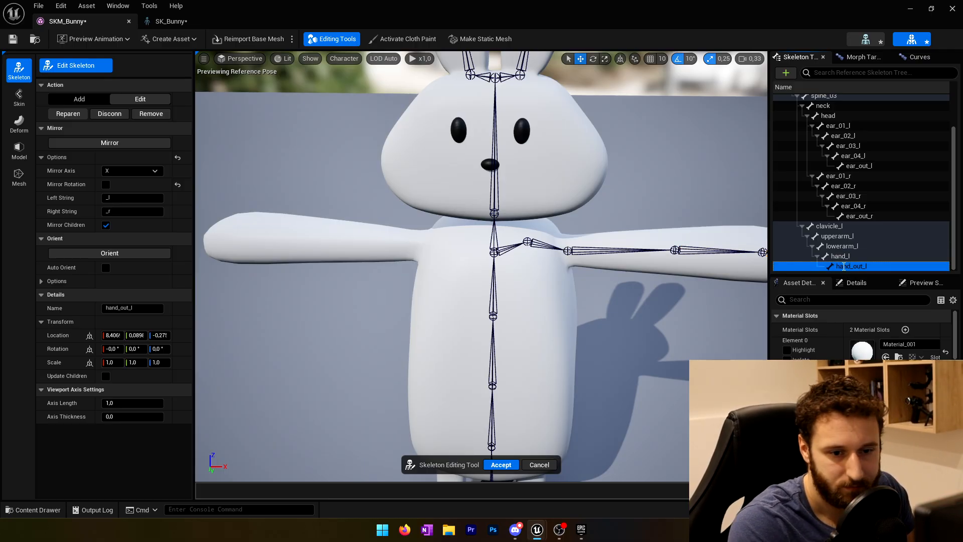
Mirror the clavicle_l bone with its children across the X axis to the opposite arm.
scroll(652, 299, down, 5)
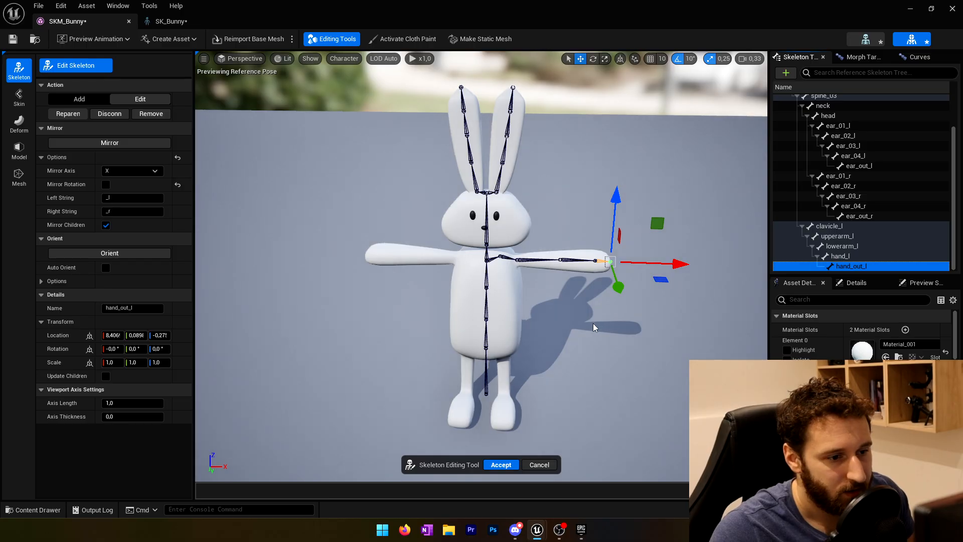
click(829, 226)
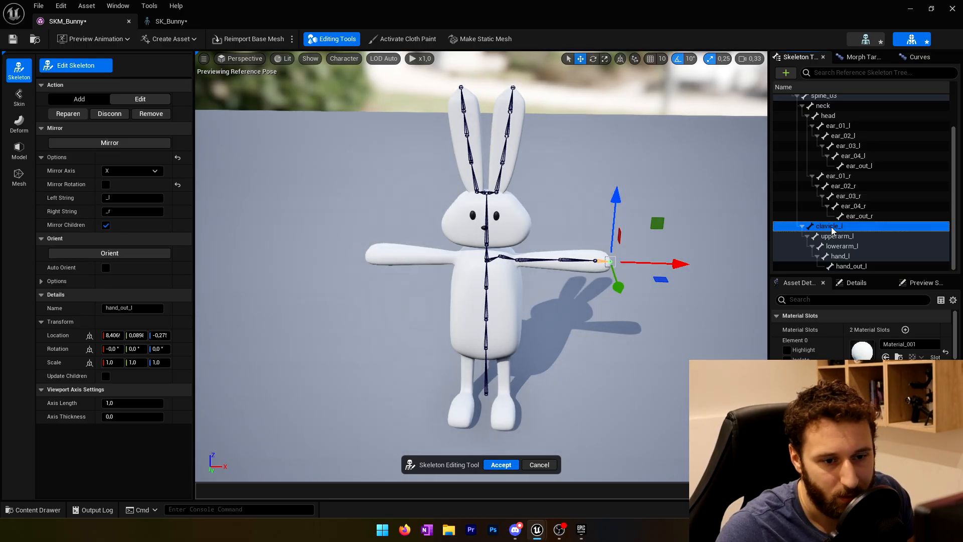
click(113, 142)
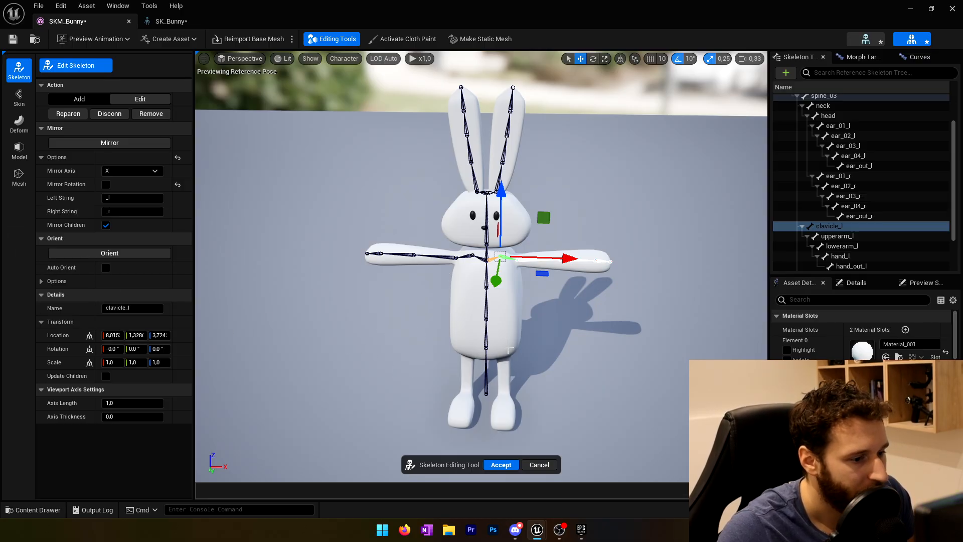
In the Right orthographic view, lower the pelvis bone slightly to about Z 34.48.
right_drag(509, 354, 494, 412)
key(w)
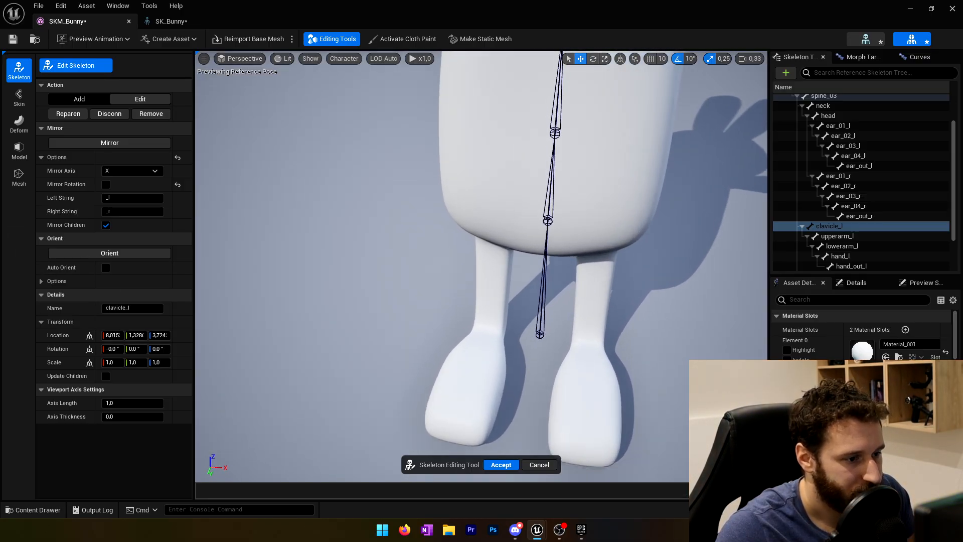
click(240, 58)
click(263, 128)
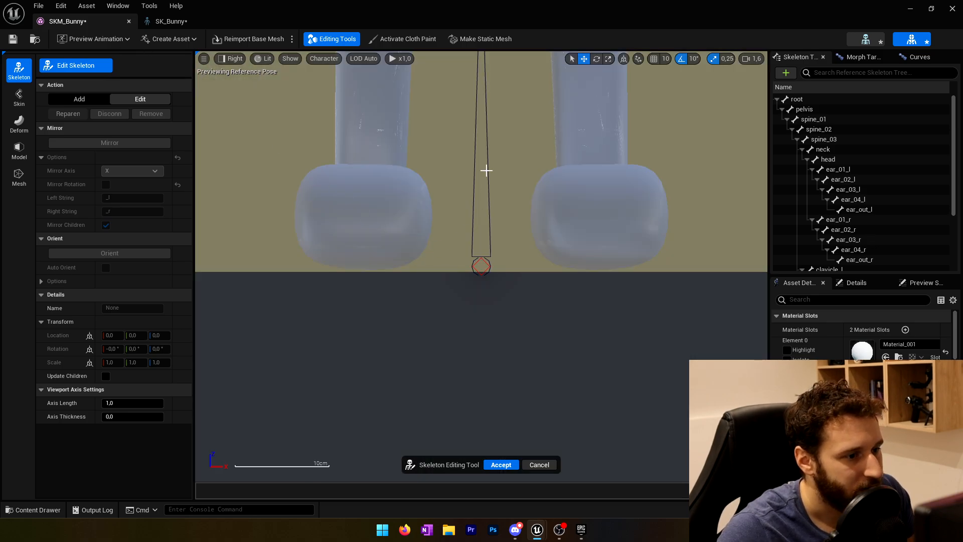
scroll(487, 170, down, 4)
right_drag(487, 170, 468, 403)
click(462, 270)
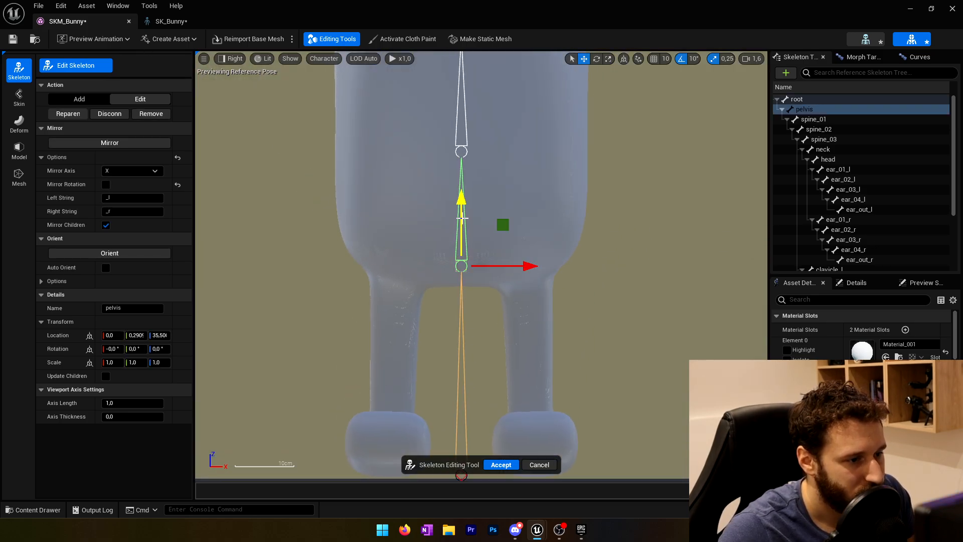
mouse_move(463, 218)
mouse_down()
mouse_move(462, 203)
mouse_move(468, 224)
mouse_up()
Add a left hip joint as a child of pelvis and a knee joint about 14 cm below it.
click(76, 100)
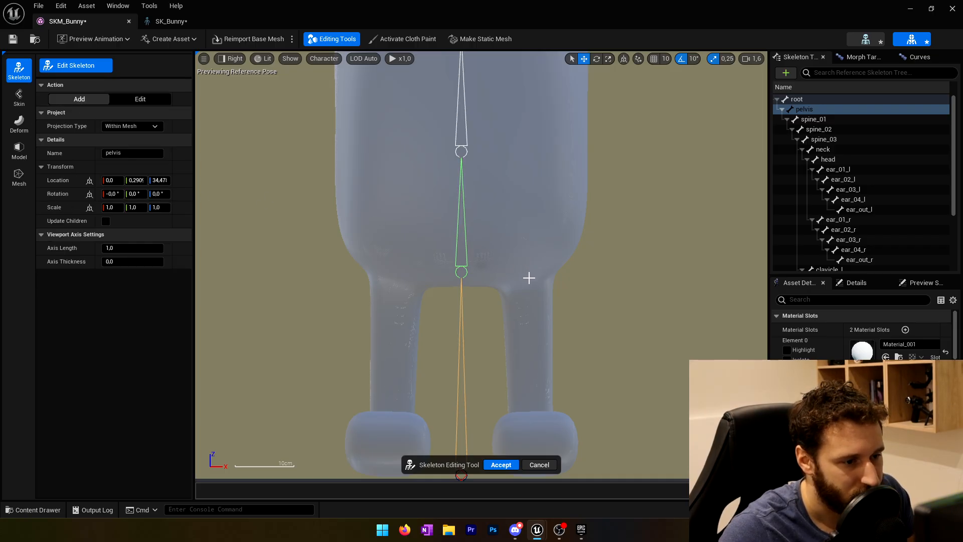
click(529, 278)
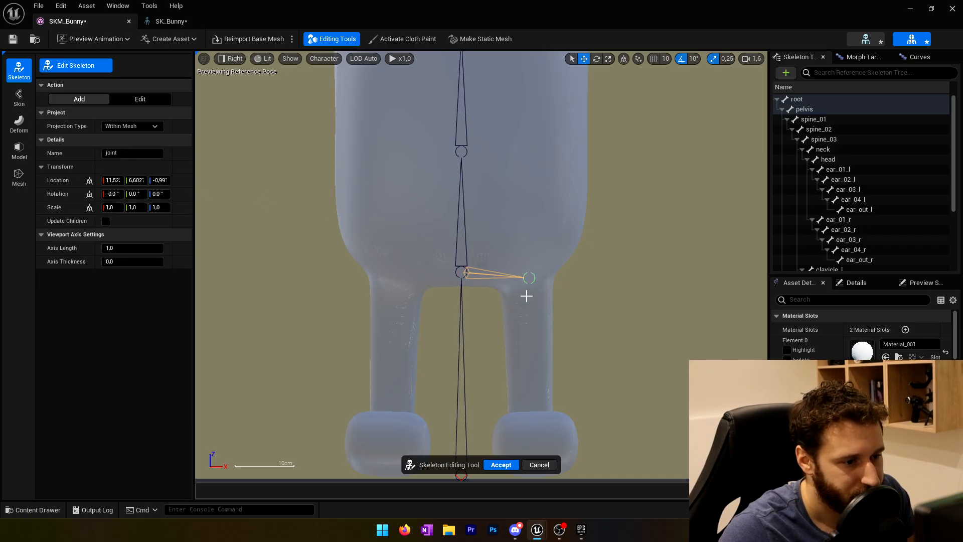
click(531, 360)
key(f)
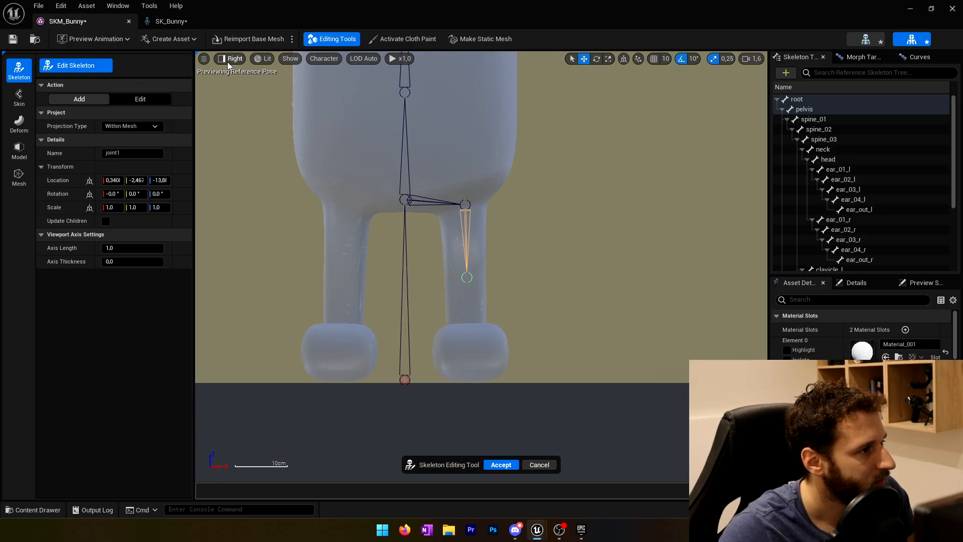
Switch to the perspective view and add an ankle joint below the knee and a toe joint at the left foot's front end.
click(227, 59)
click(237, 74)
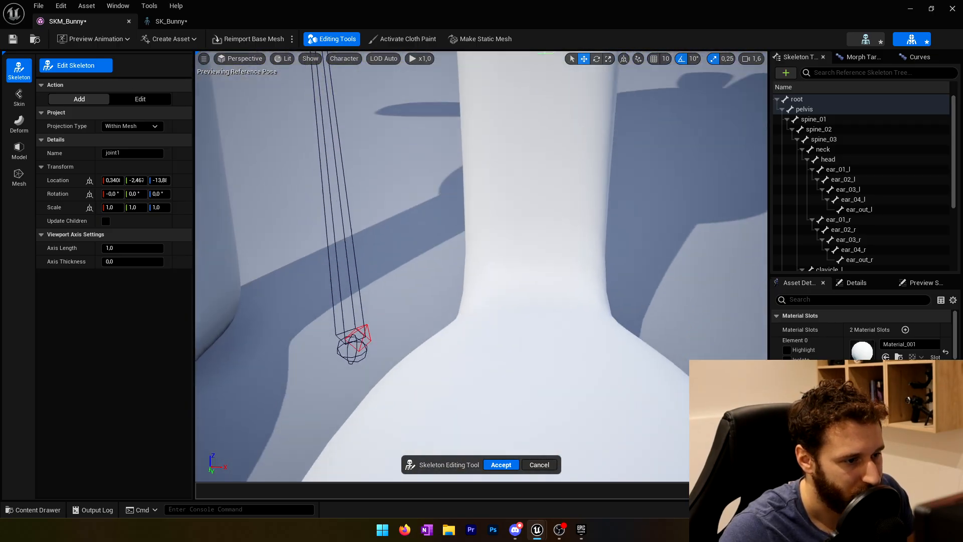
right_drag(552, 323, 426, 328)
click(521, 328)
click(361, 316)
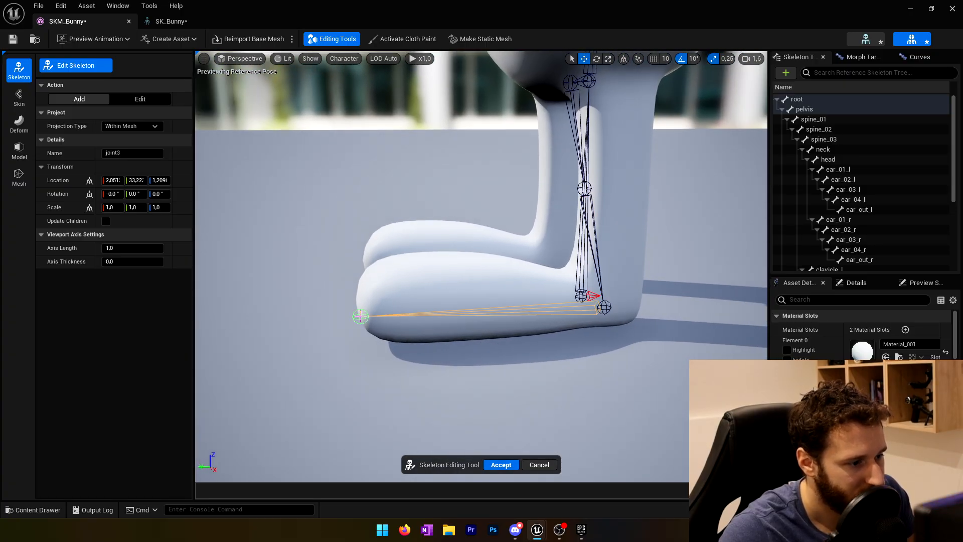
Move the left hip joint and the knee joint backward along Y, to local Y of about 0.46 and -0.37.
right_drag(420, 273, 439, 226)
click(143, 99)
click(381, 232)
drag(342, 239, 367, 238)
click(395, 319)
drag(344, 329, 363, 323)
right_drag(381, 323, 326, 324)
right_drag(445, 324, 392, 329)
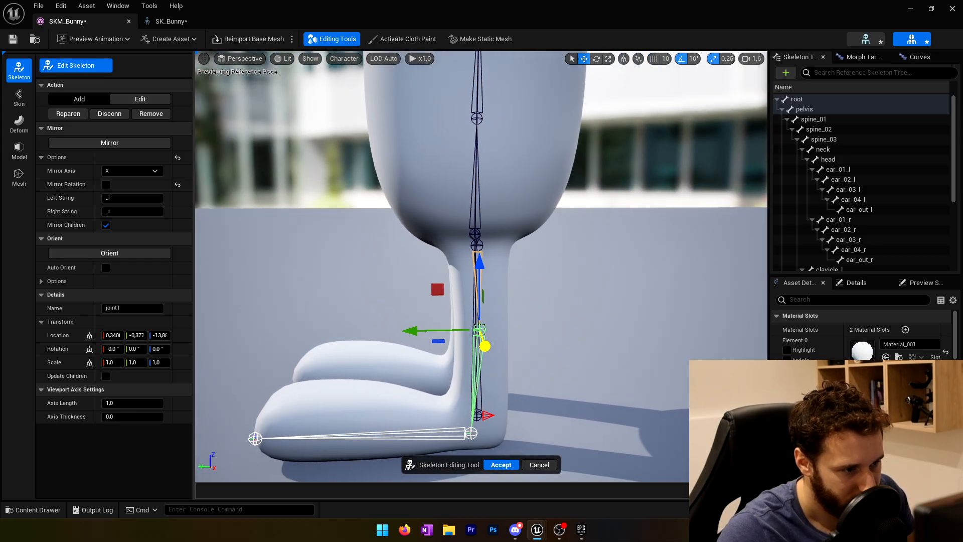
Move the ankle joint back and slightly down into the heel, to local Y about -1.08 and Z about -17.2.
click(469, 433)
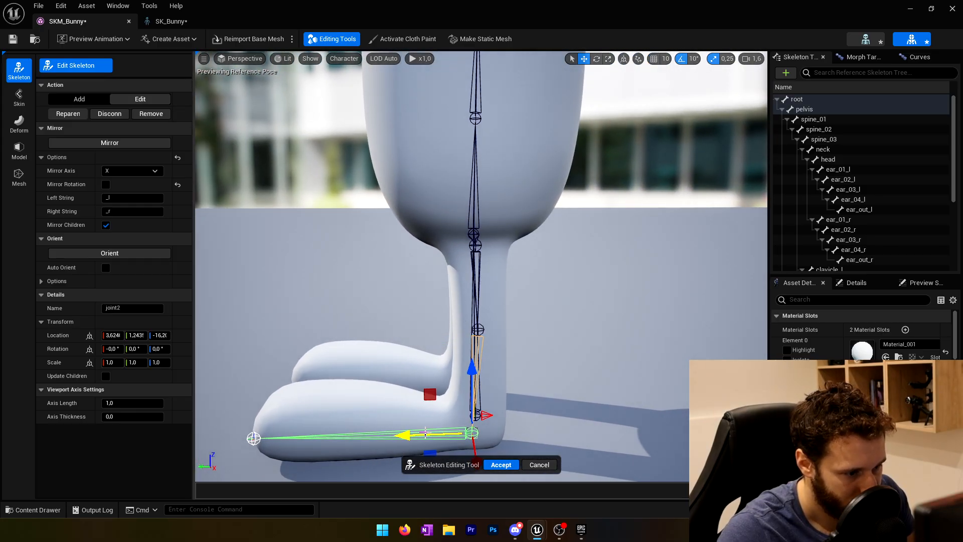
drag(420, 433, 437, 433)
drag(490, 376, 487, 379)
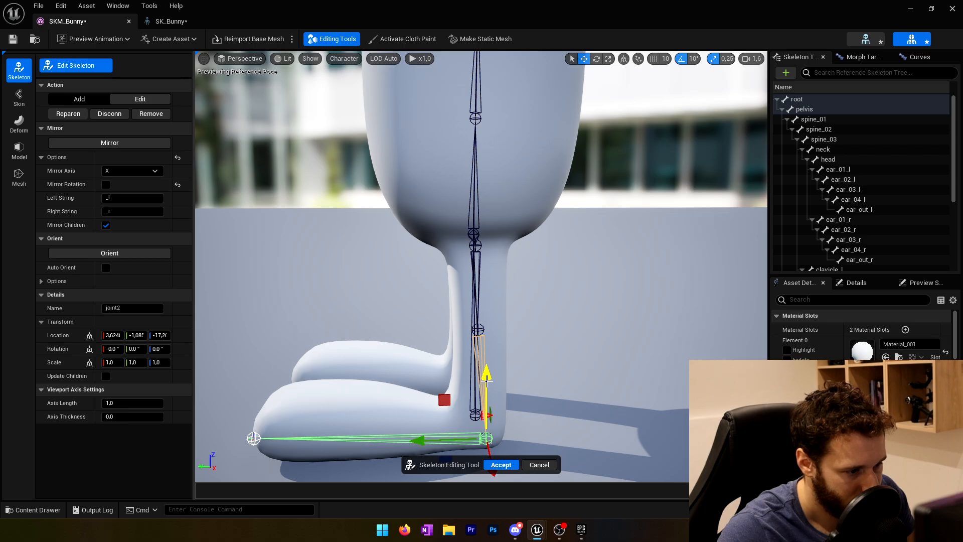
Shift the toe joint and the ankle joint inward along X to centre them in the foot, with the ankle at about X 0.35.
click(254, 438)
right_drag(376, 398, 535, 459)
right_drag(534, 382, 553, 381)
drag(628, 296, 582, 298)
right_drag(582, 298, 581, 337)
click(515, 164)
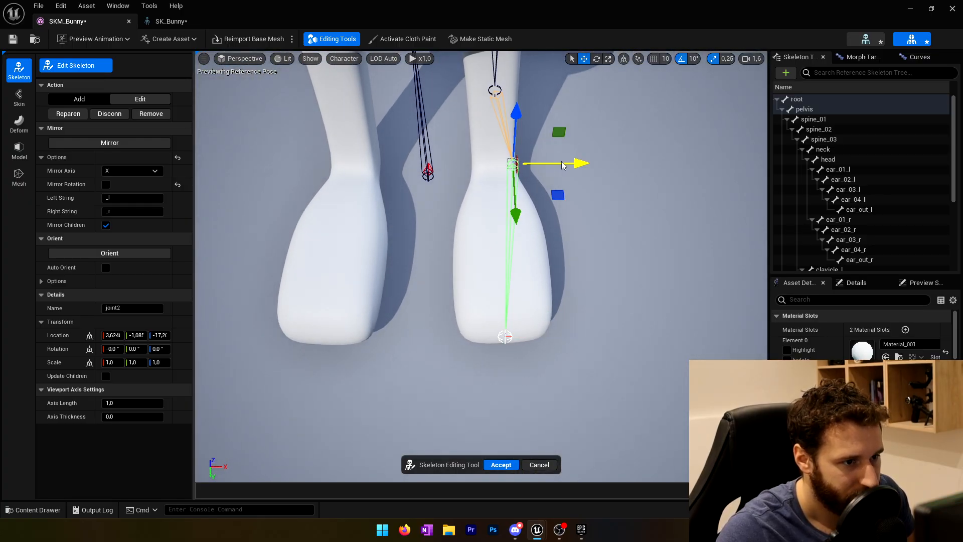
drag(564, 164, 545, 164)
Move the toe joint slightly forward along Y to about 36.52 at the tip of the foot.
right_drag(502, 114, 168, 100)
right_drag(351, 165, 535, 143)
click(390, 257)
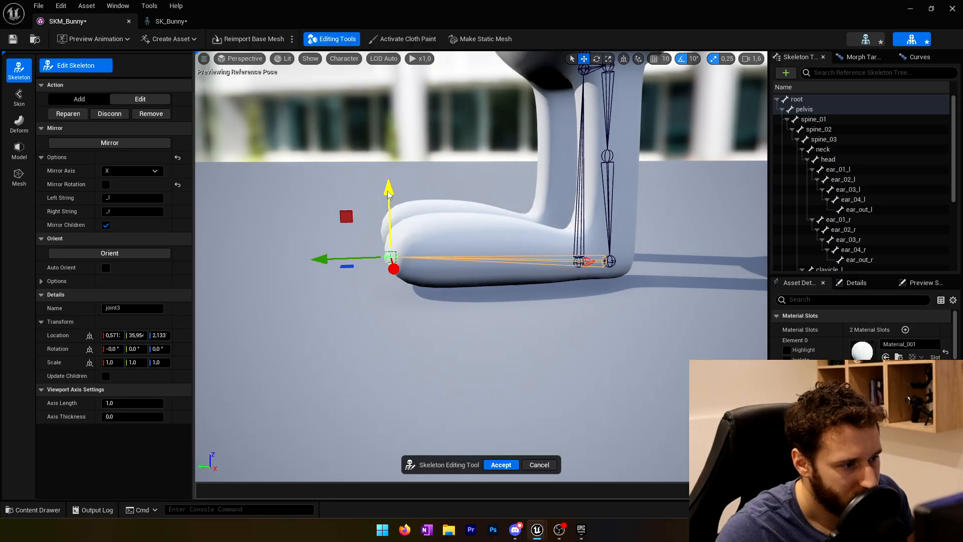
drag(329, 258, 323, 258)
Rename the left hip joint as thigh_l and the knee joint, joint1, as calf_l.
right_drag(522, 207, 769, 194)
scroll(875, 207, down, 5)
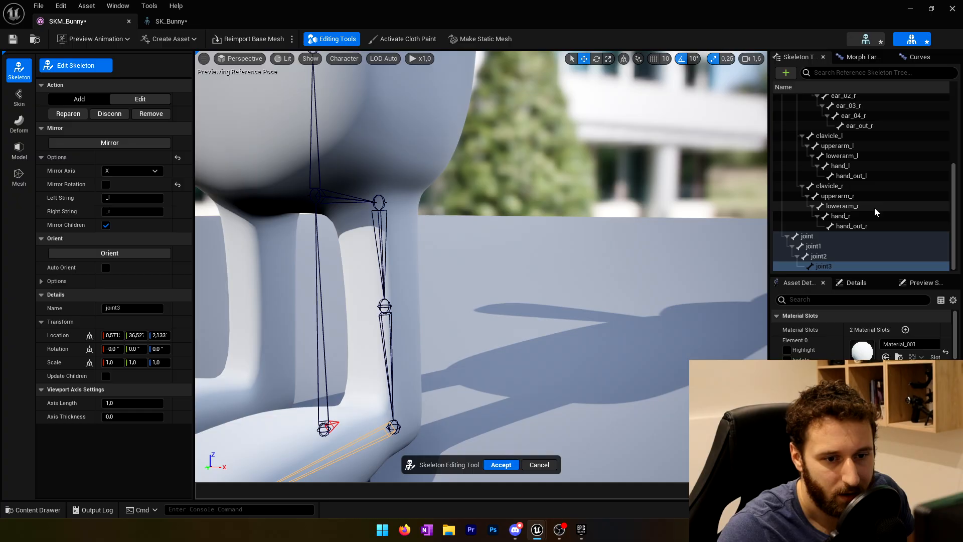
click(812, 236)
click(811, 237)
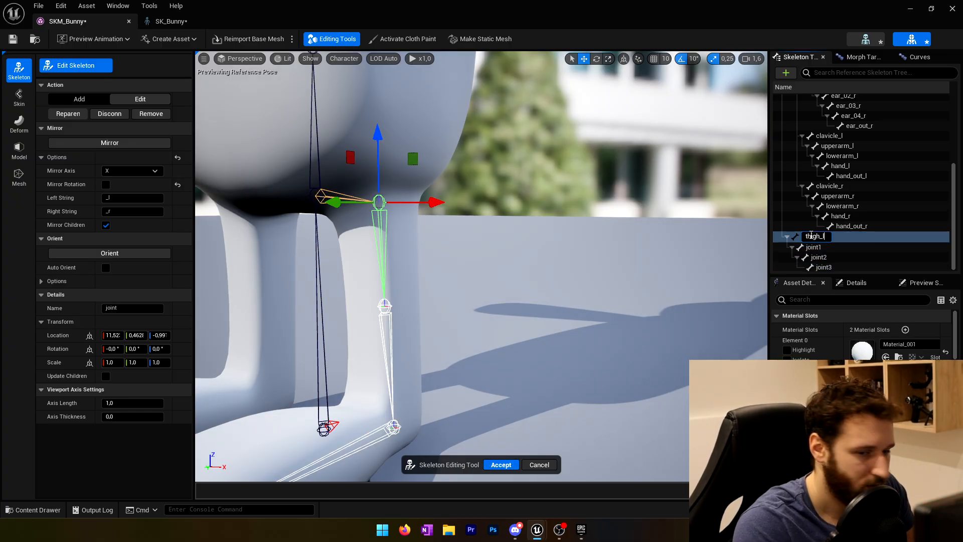
key(Return)
click(818, 247)
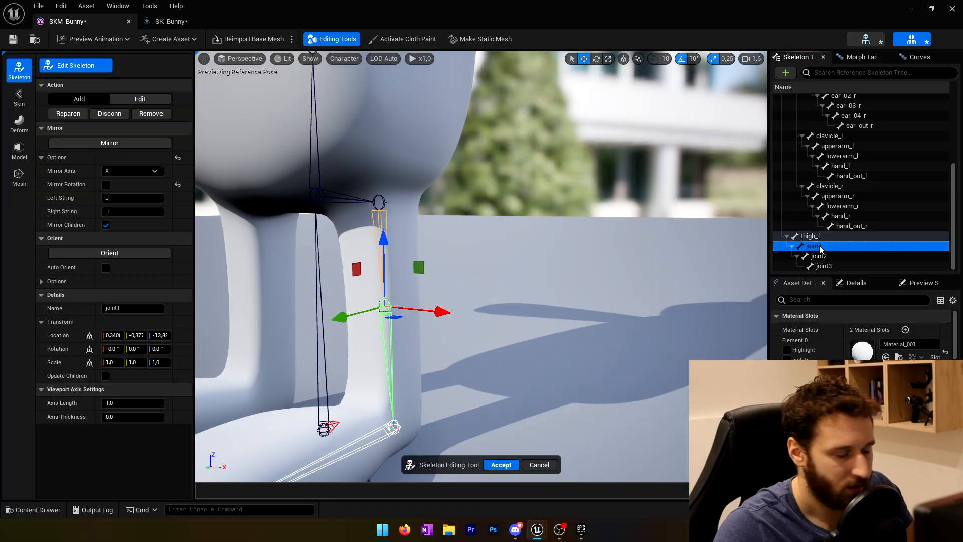
click(818, 247)
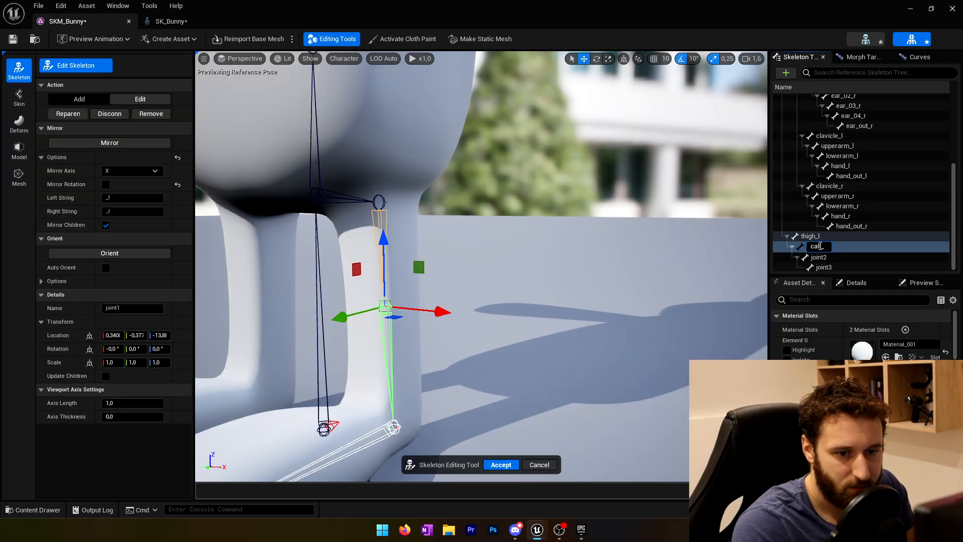
key(Return)
Rename the ankle joint, joint2, as foot_l.
click(793, 257)
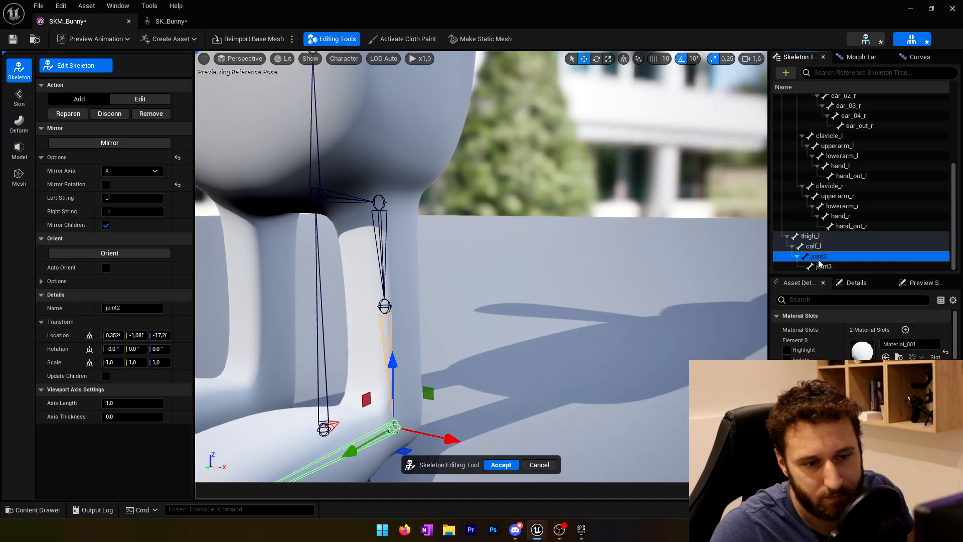
click(821, 256)
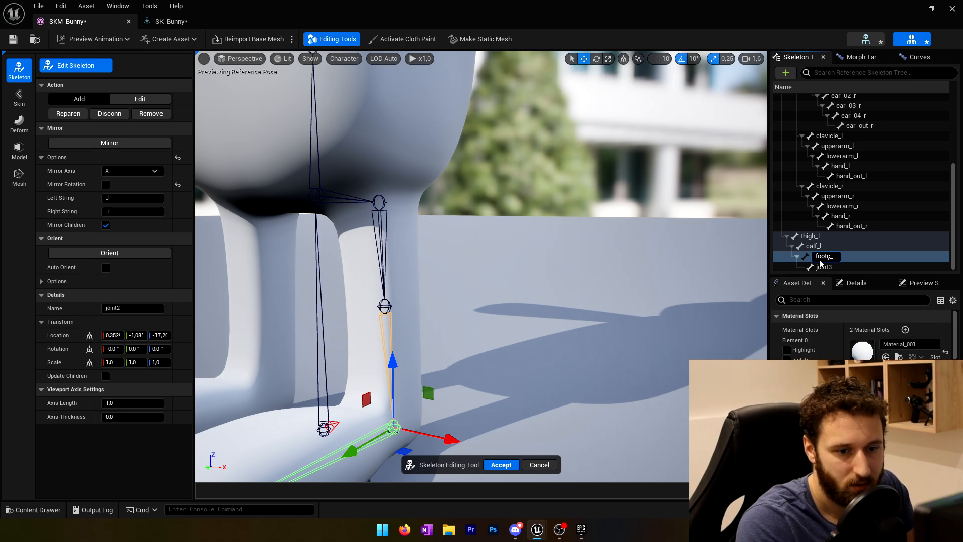
text(foot_l)
key(Return)
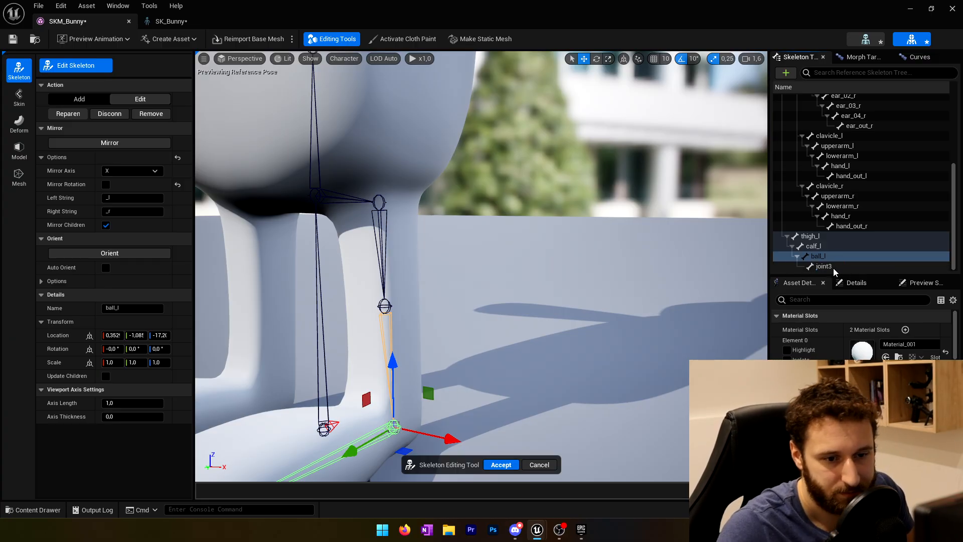
click(831, 260)
click(823, 256)
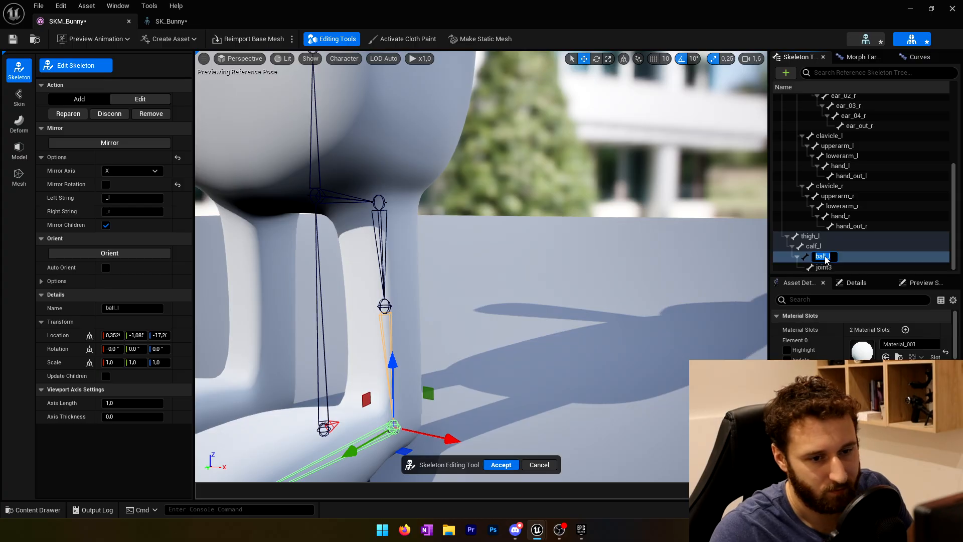
key(Return)
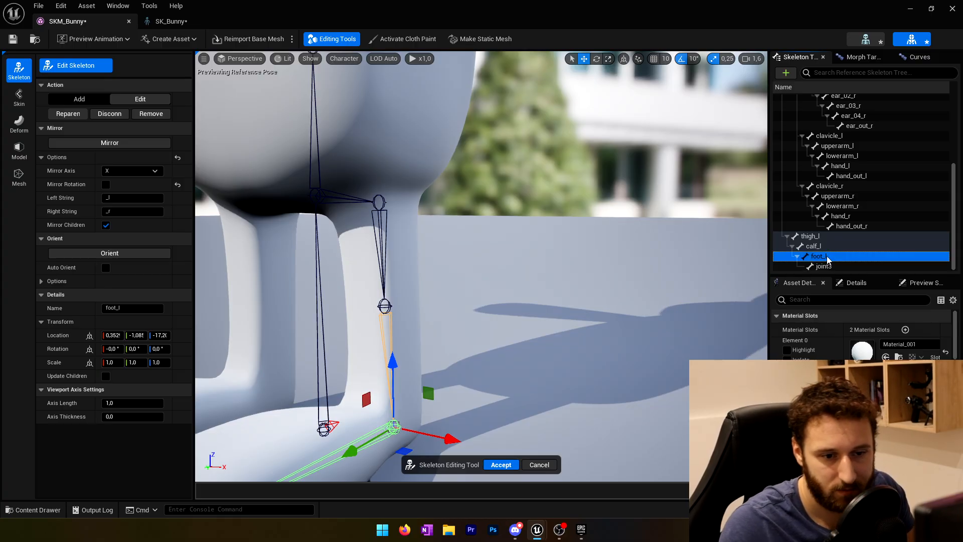
Rename the toe joint, joint3, as ball_l.
click(834, 264)
click(836, 267)
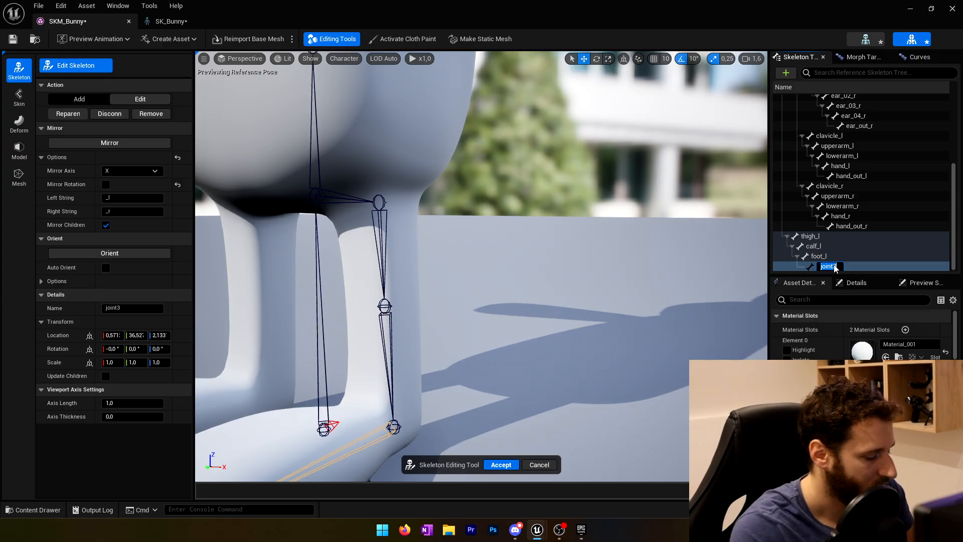
text(ball_l)
key(Return)
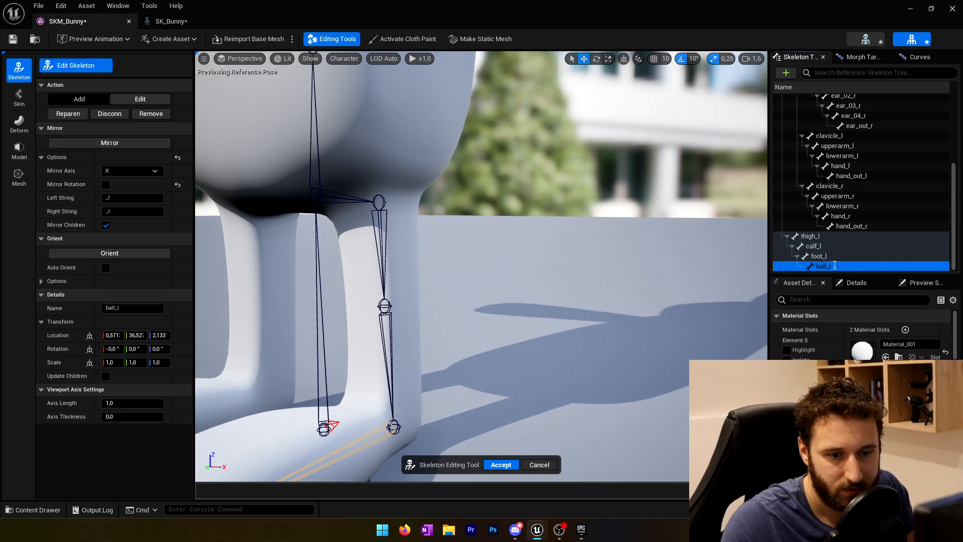
Mirror the thigh_l bone with its children across the X axis and accept the skeleton edits.
right_drag(481, 250, 552, 281)
mouse_move(660, 301)
right_down()
mouse_move(648, 294)
mouse_move(661, 301)
right_up()
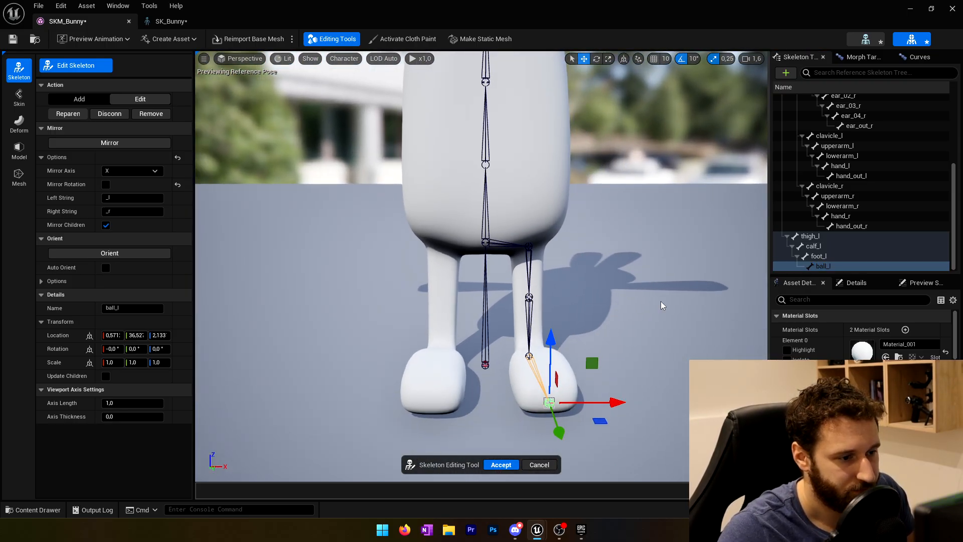
click(518, 242)
click(809, 237)
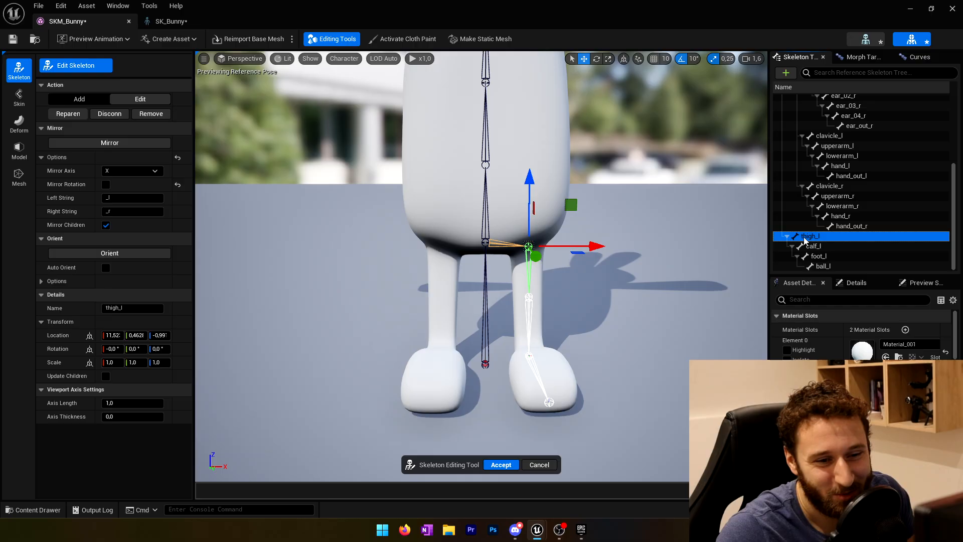
click(110, 144)
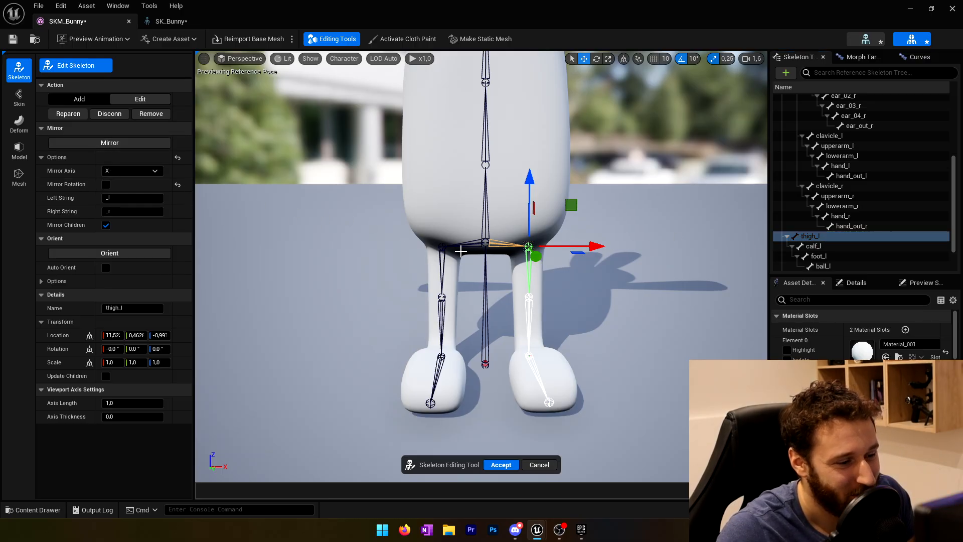
click(488, 466)
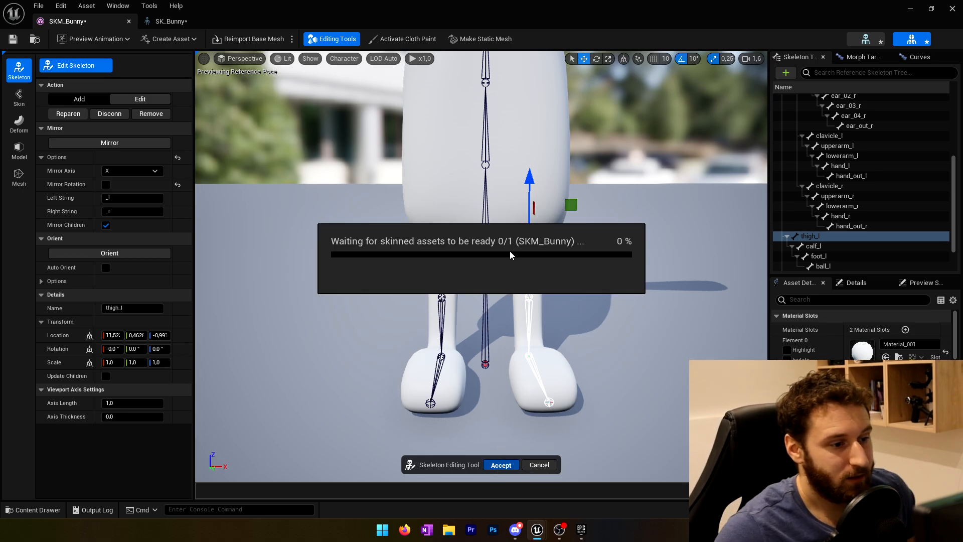
Examine the finished skeleton inside the bunny mesh from the front and side, from the legs and arms up to the head.
mouse_move(516, 254)
right_down()
mouse_move(512, 203)
mouse_move(507, 266)
right_up()
key(s)
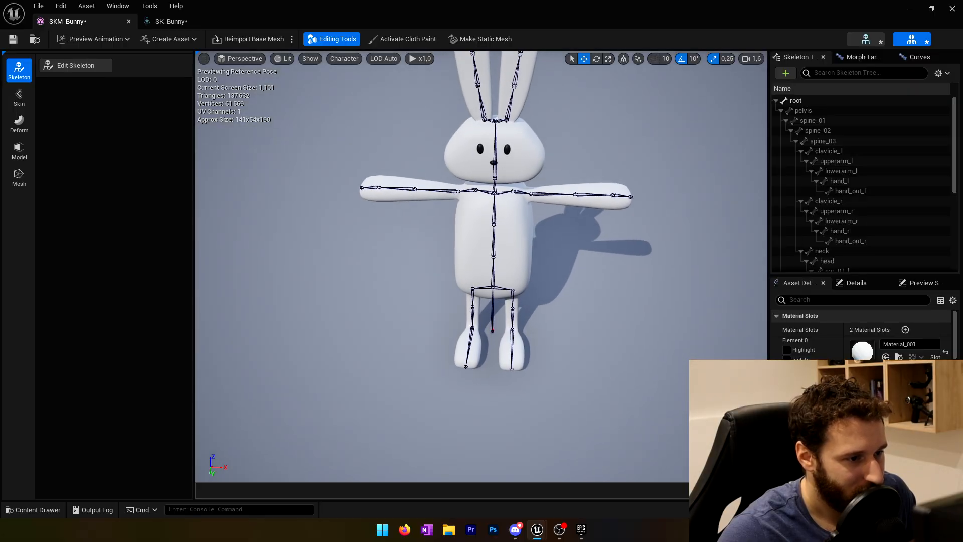
key(w)
right_drag(513, 197, 513, 190)
key(s)
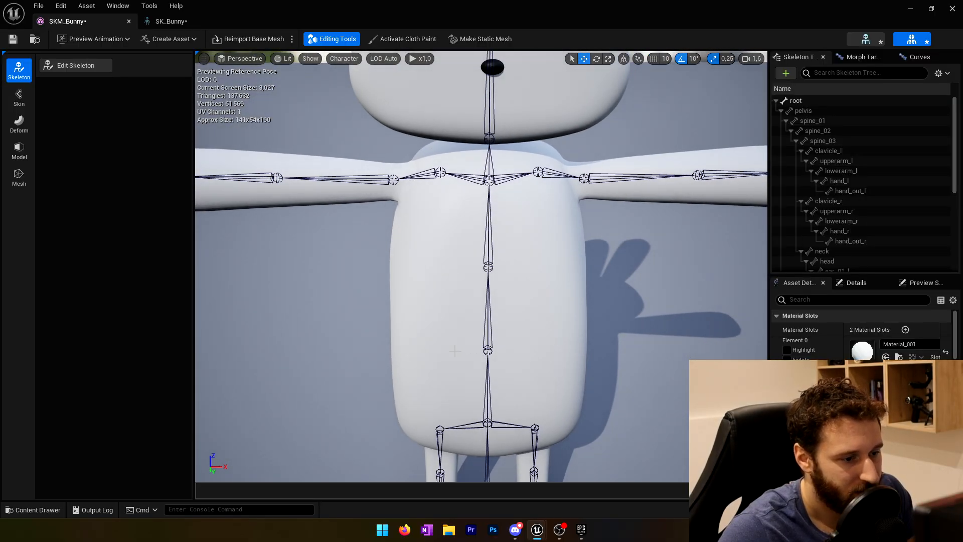
key(d)
right_drag(540, 303, 471, 307)
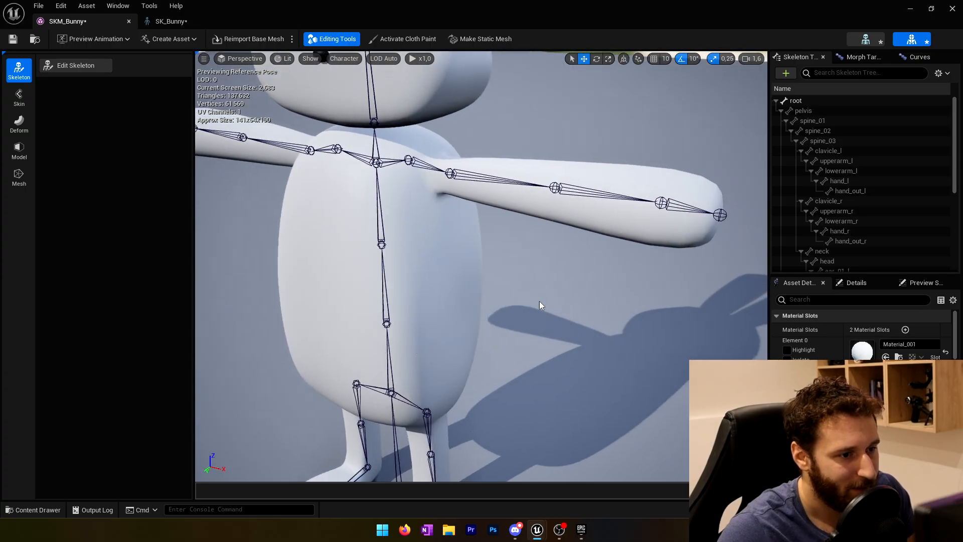
mouse_move(354, 225)
right_down()
mouse_move(329, 175)
mouse_move(301, 201)
mouse_move(387, 231)
mouse_move(353, 238)
right_up()
key(w)
key(s)
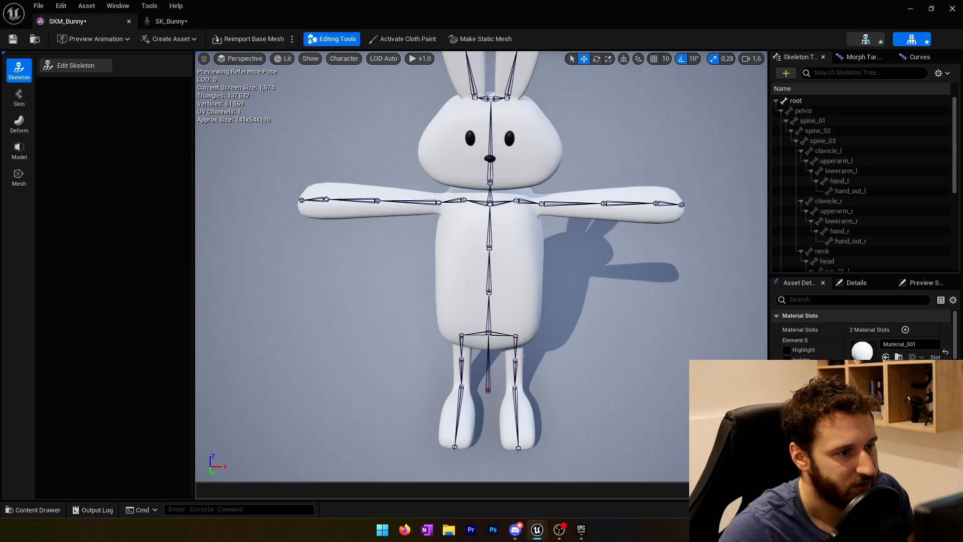
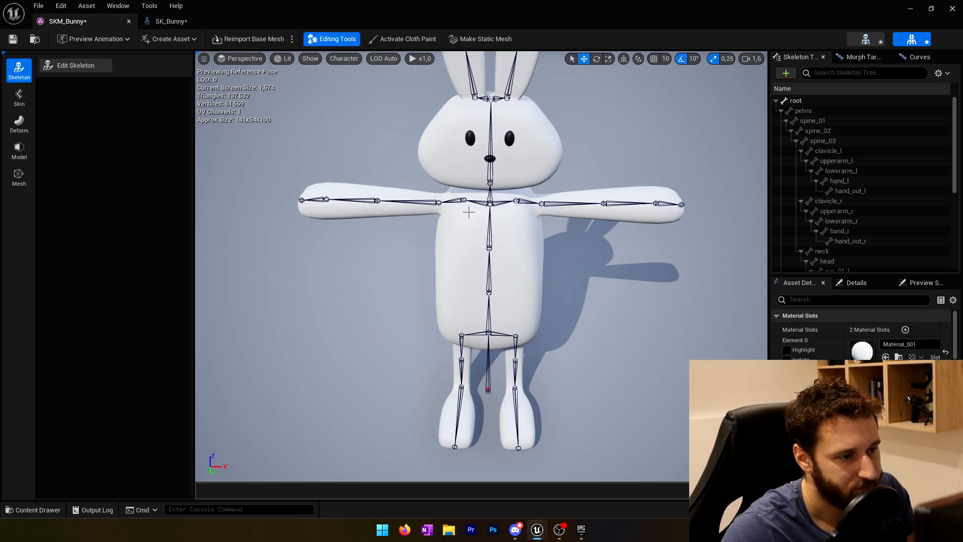
right_drag(469, 212, 451, 176)
key(s)
key(w)
key(s)
key(w)
click(503, 240)
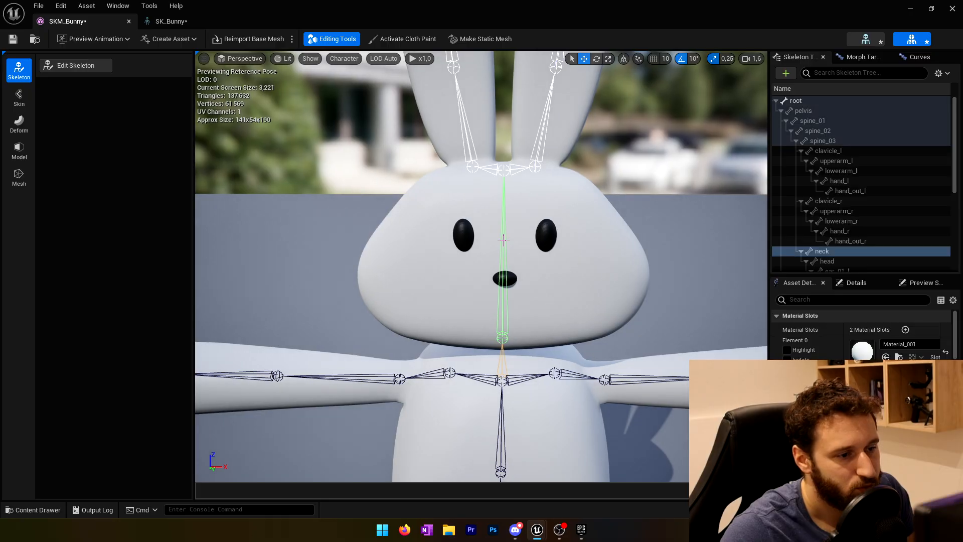
click(817, 251)
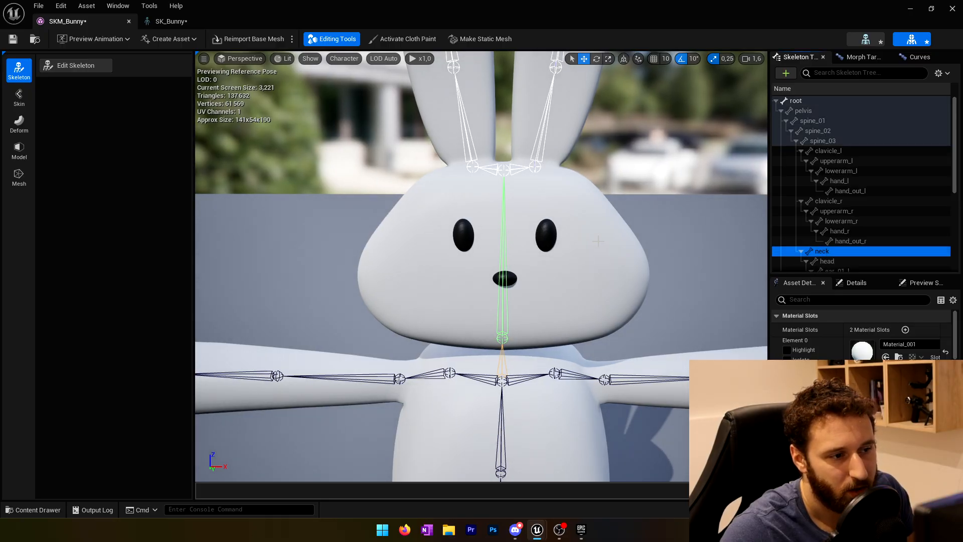
click(332, 39)
key(f)
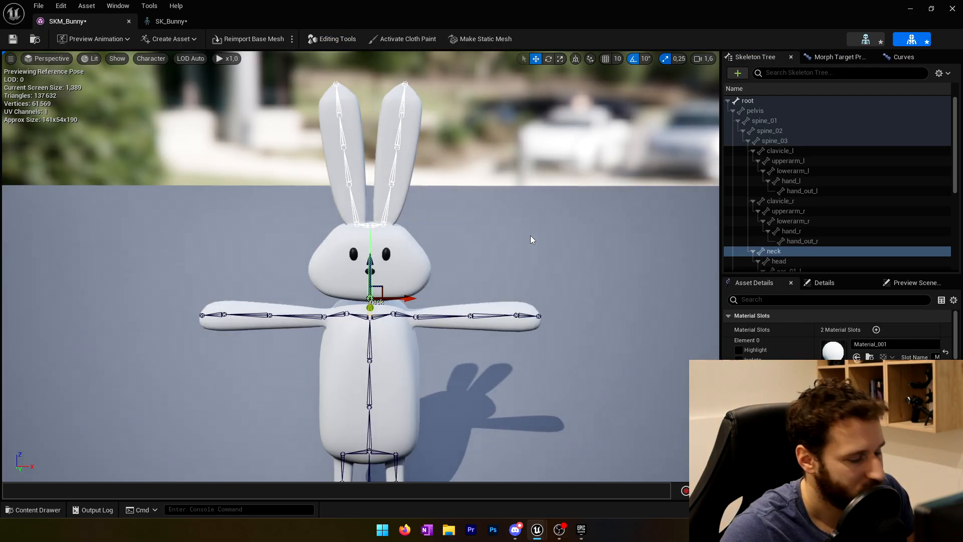
click(549, 58)
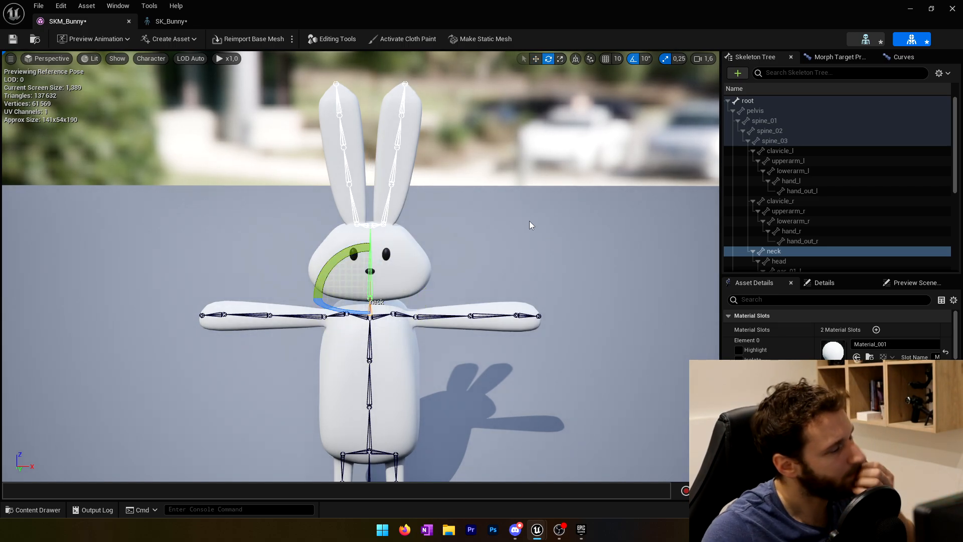
click(536, 58)
scroll(408, 306, down, 5)
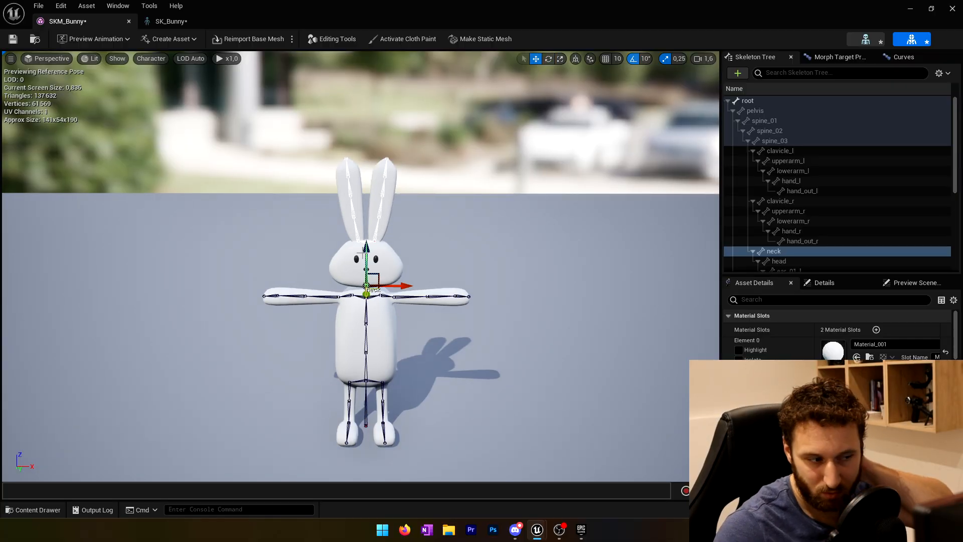
click(333, 38)
Select the root bone and review the bone hierarchy down to the mirrored leg bones.
click(800, 100)
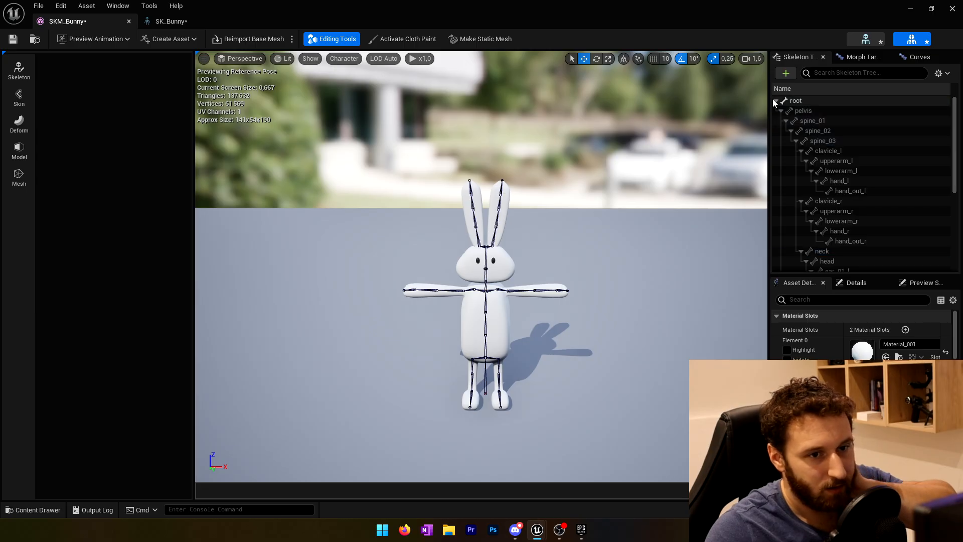
scroll(807, 156, down, 2)
scroll(811, 176, down, 3)
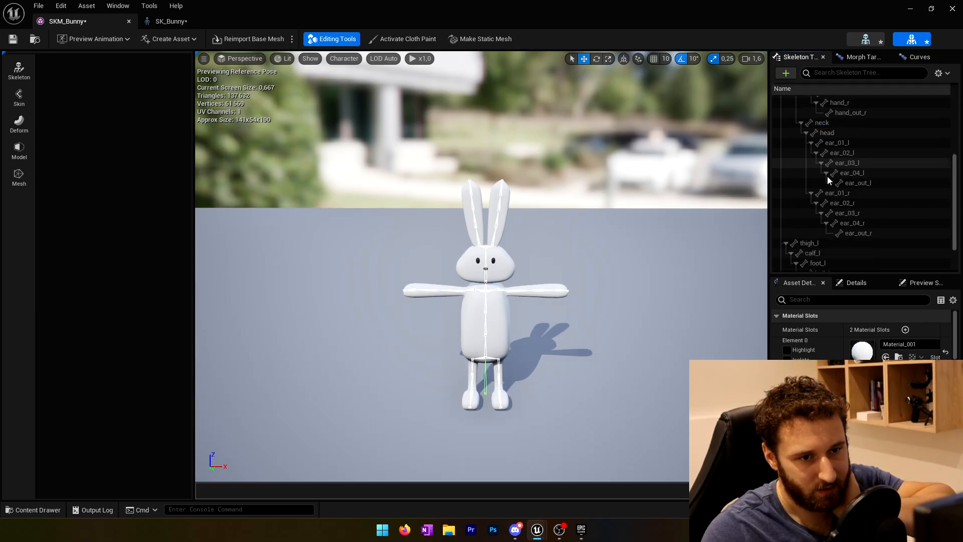
scroll(831, 234, down, 2)
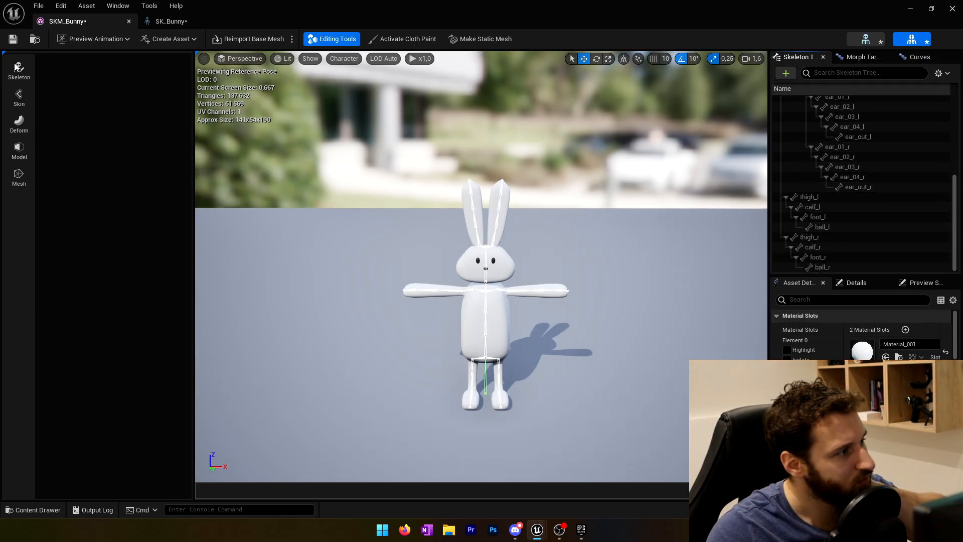
Start the Bind Skin tool on the bunny with Direct Distance binding and inspect the upperarm_l bone's weights around the shoulder.
click(23, 99)
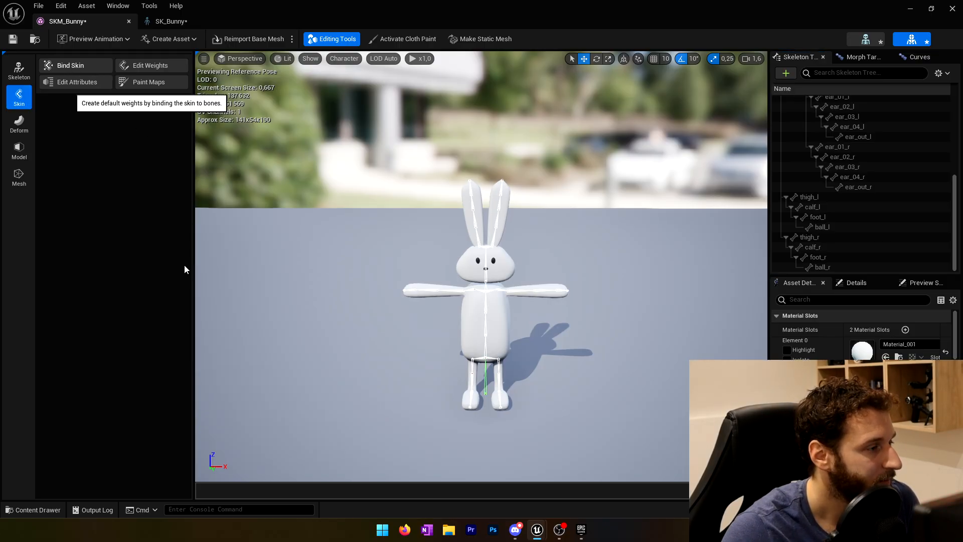
scroll(495, 289, up, 2)
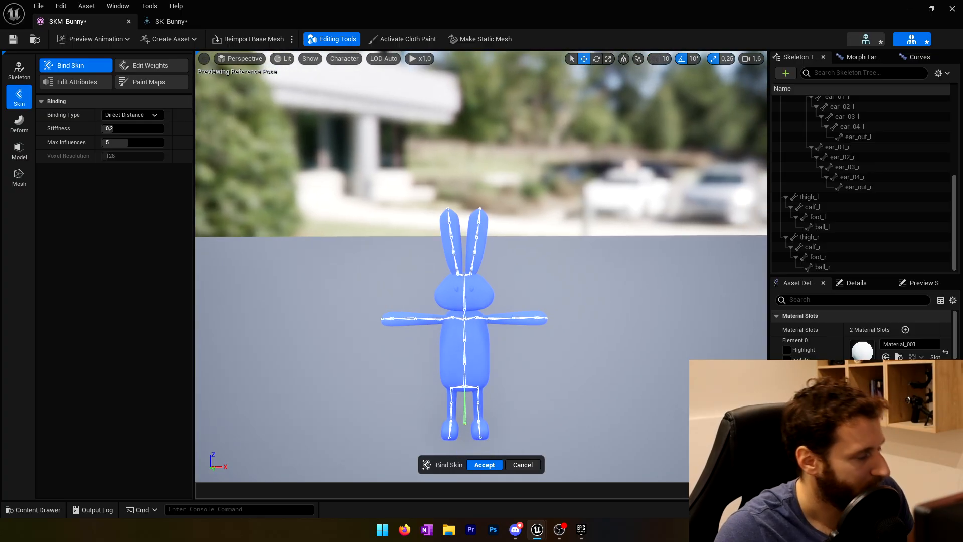
scroll(495, 289, up, 2)
scroll(474, 249, up, 6)
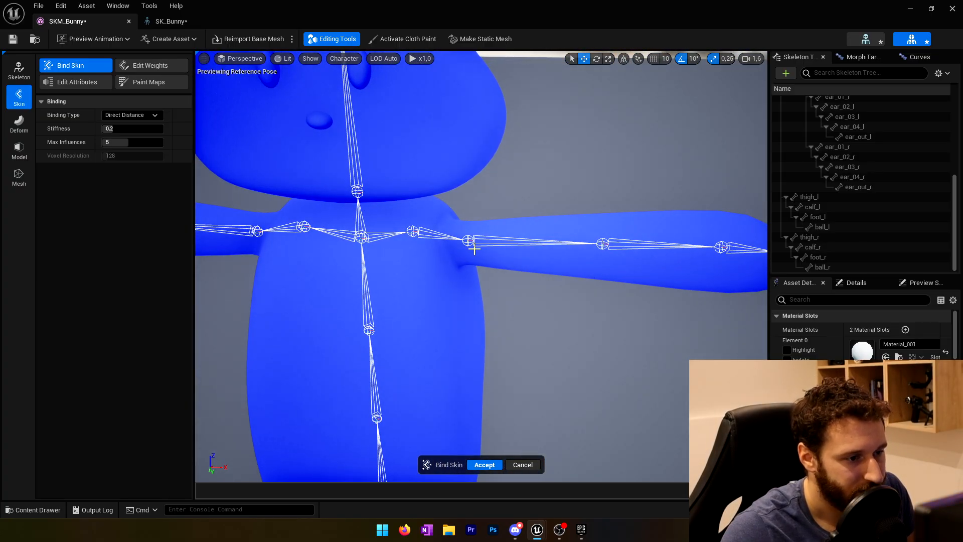
click(474, 249)
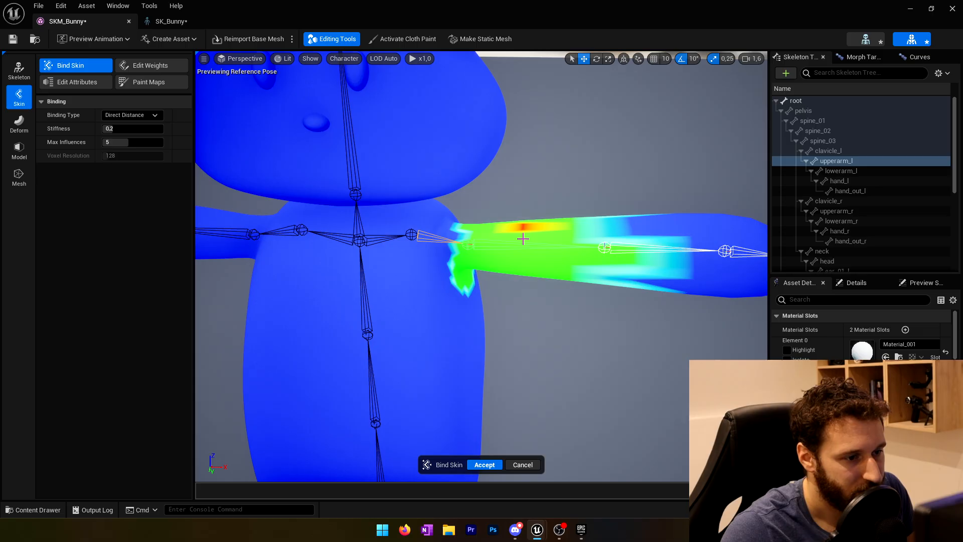
right_drag(512, 229, 436, 234)
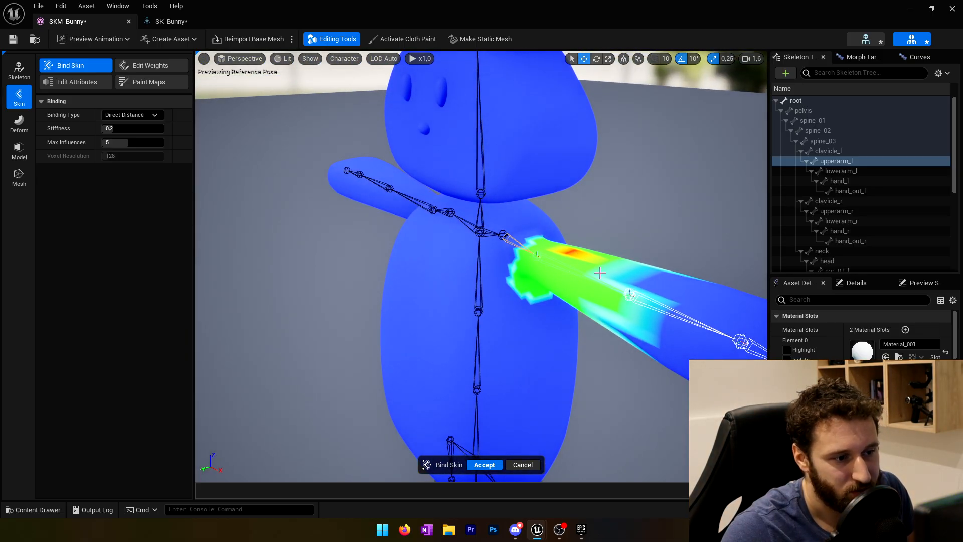
right_drag(600, 273, 584, 243)
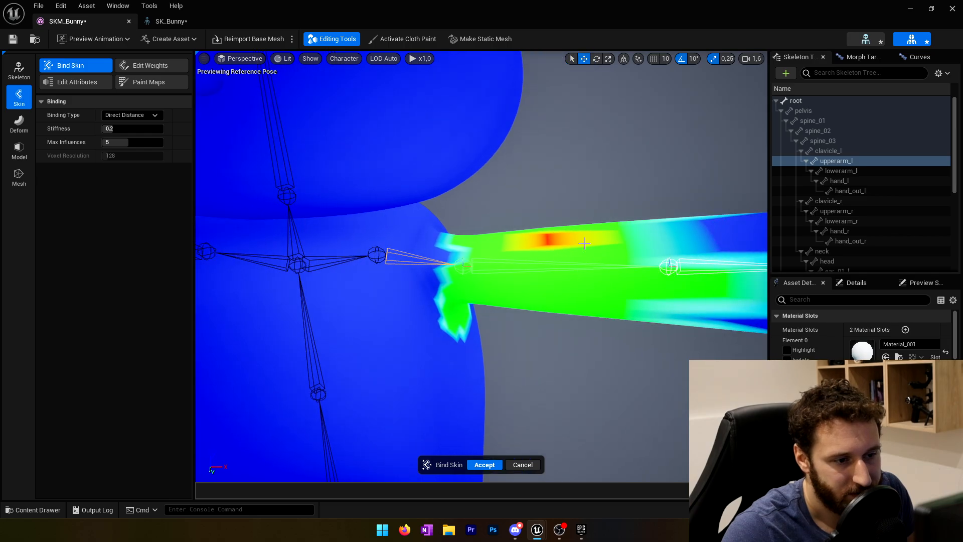
right_drag(570, 275, 587, 268)
right_drag(423, 284, 449, 303)
Inspect the skin weights of the lowerarm_l, hand_l and hand_out_l bones along the arm.
click(452, 308)
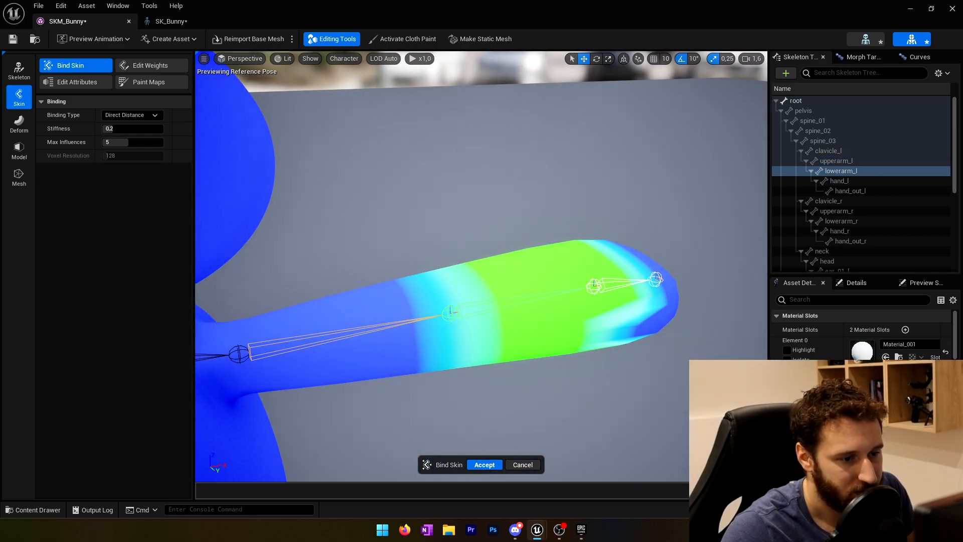
click(602, 284)
click(658, 278)
right_drag(654, 279, 472, 237)
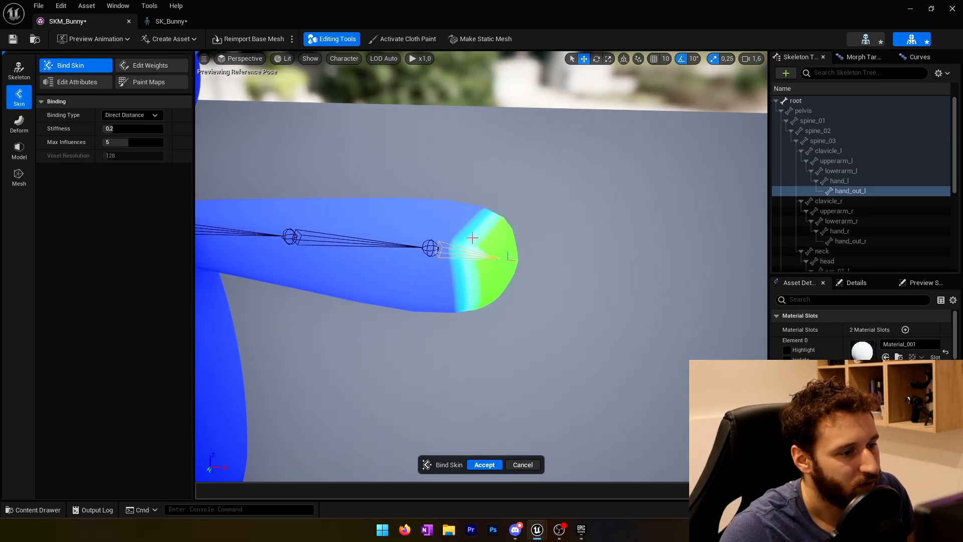
right_drag(504, 266, 443, 247)
click(452, 256)
Inspect the skin weights of the foot_l, calf_l, thigh_l and pelvis bones.
click(590, 217)
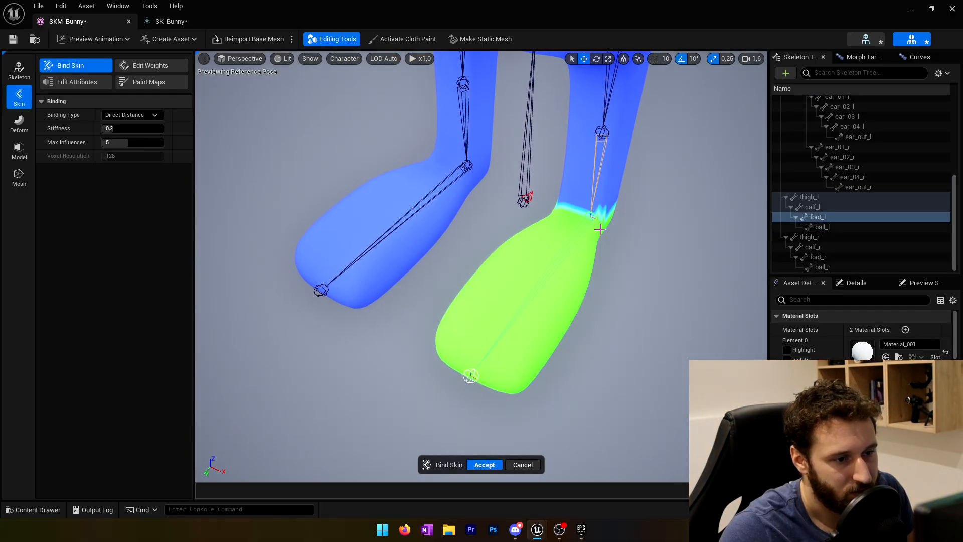
right_drag(590, 217, 569, 231)
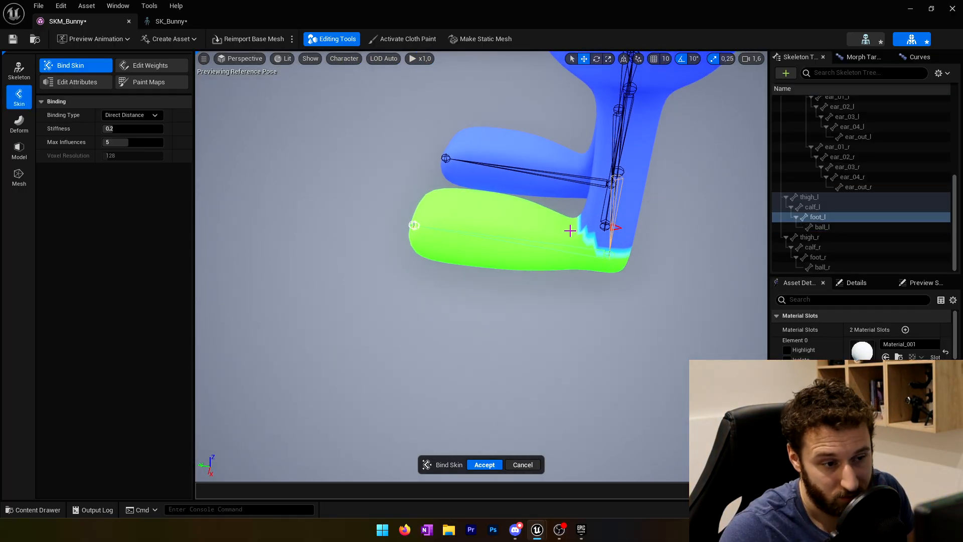
click(621, 181)
right_drag(620, 180, 612, 180)
click(566, 150)
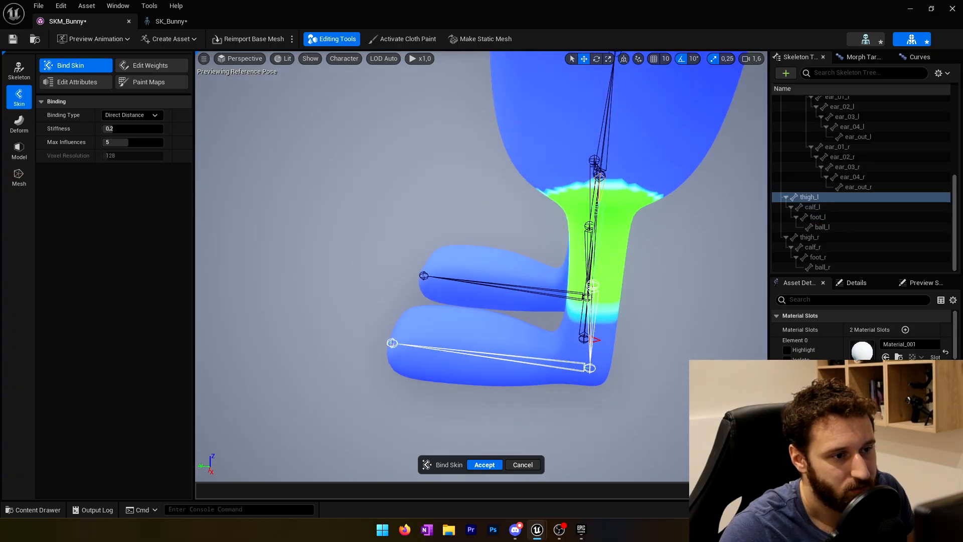
right_drag(565, 149, 490, 197)
click(452, 266)
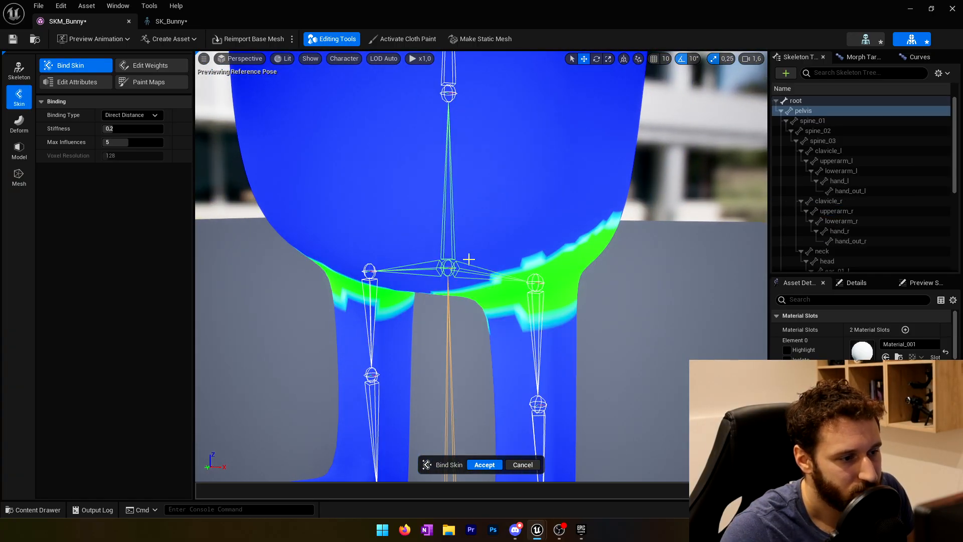
Inspect the torso weights through the spine_01, clavicle_l and spine_03 bones.
right_drag(468, 261, 281, 255)
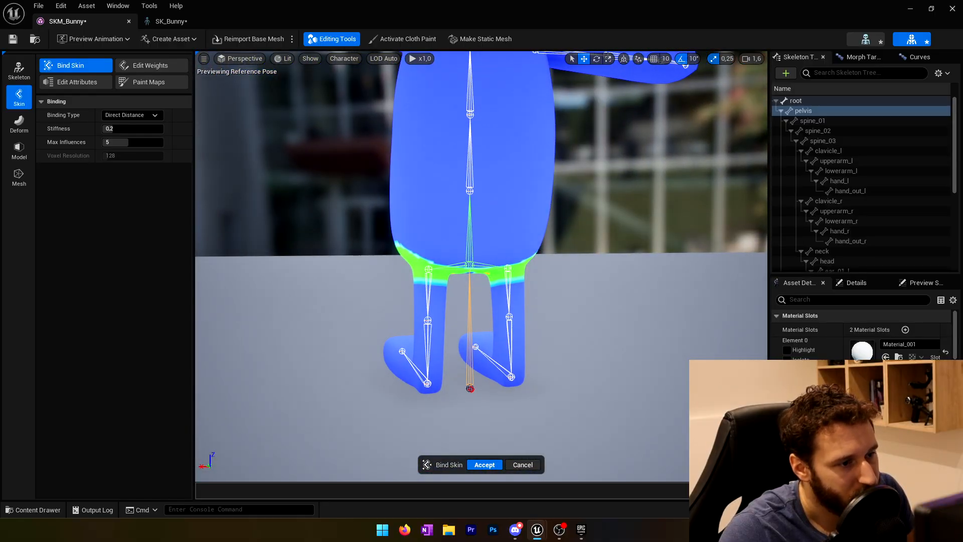
click(471, 192)
right_drag(480, 198, 479, 176)
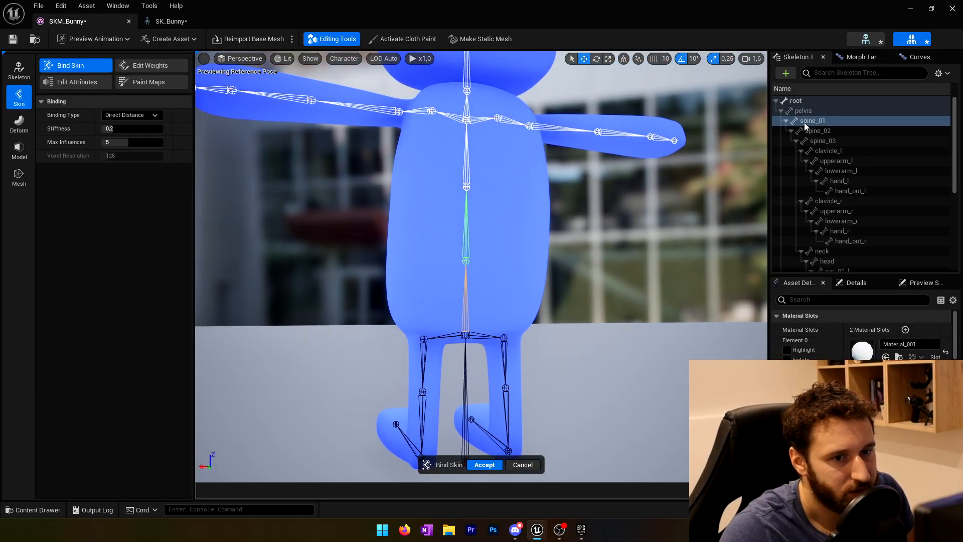
click(820, 151)
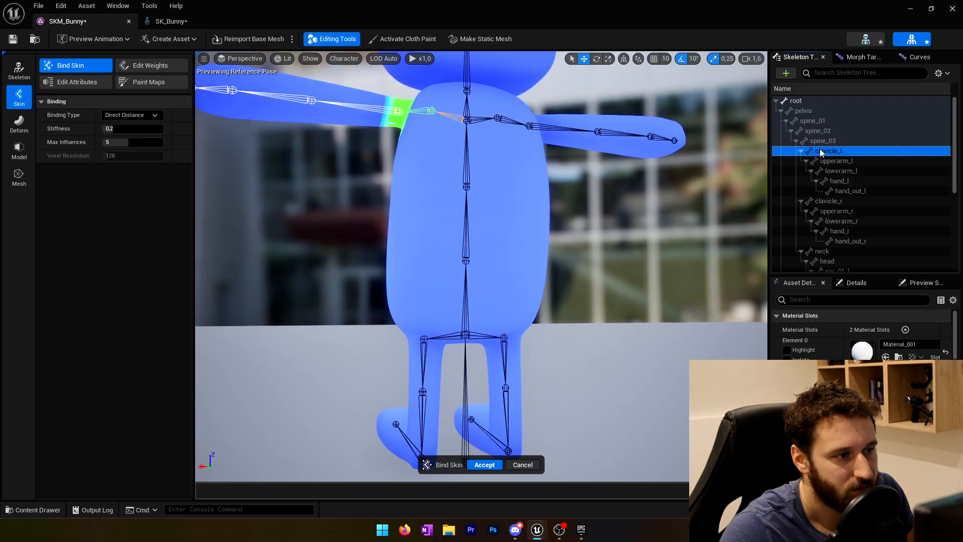
click(822, 141)
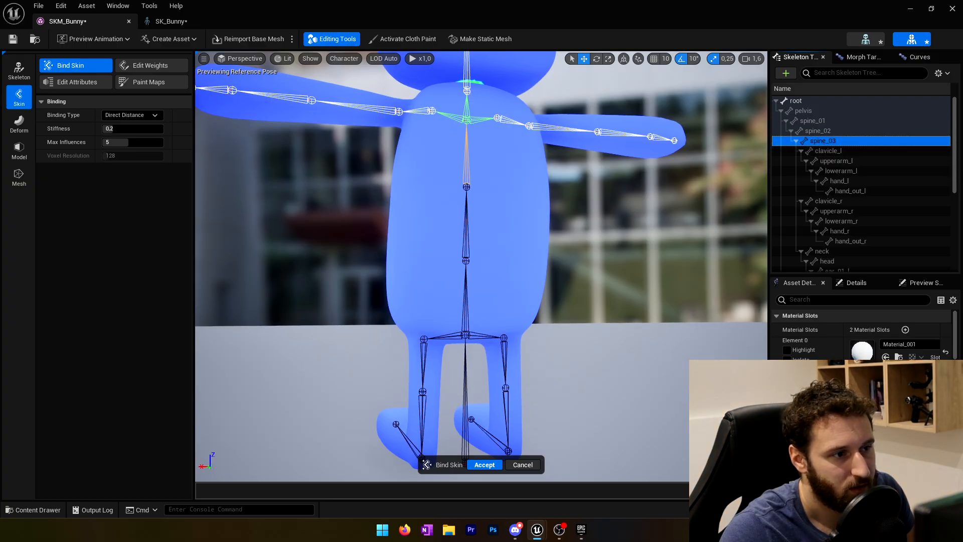
right_drag(480, 226, 401, 286)
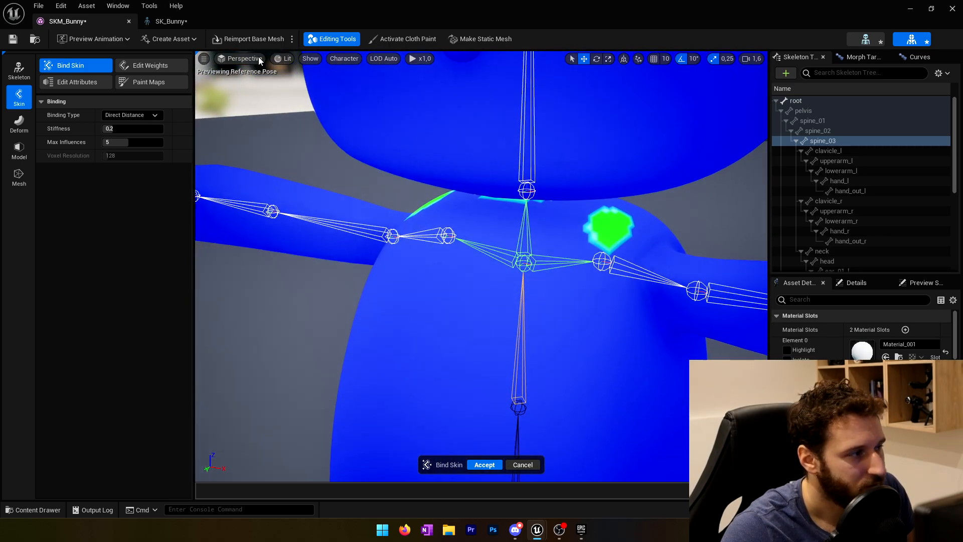
Try Max Influences values of 4 and 2 for the binding while viewing the spine_02 bone's weights.
mouse_move(115, 129)
mouse_down()
mouse_move(131, 141)
mouse_move(107, 141)
mouse_move(115, 142)
mouse_up()
click(526, 408)
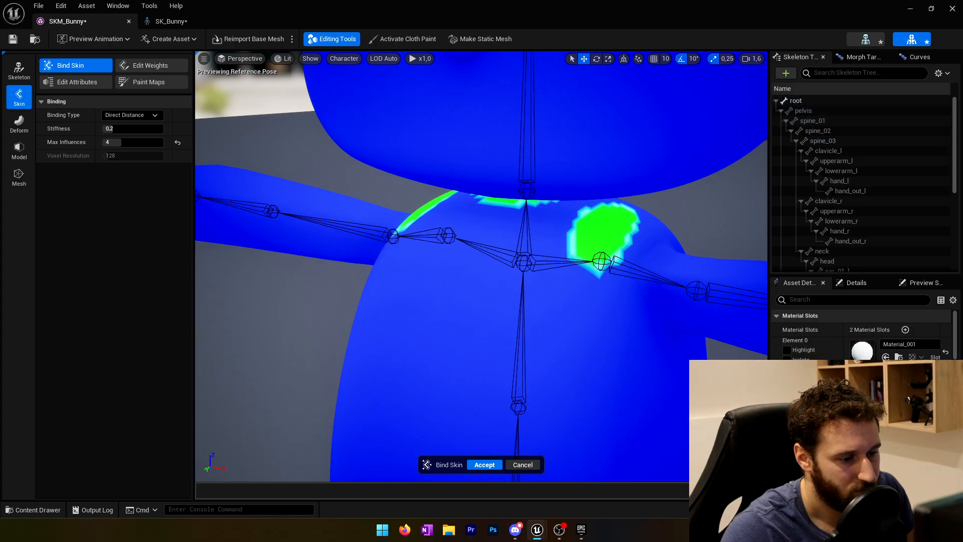
click(520, 405)
right_drag(519, 403, 534, 386)
mouse_move(122, 143)
mouse_down()
mouse_move(164, 143)
mouse_move(107, 143)
mouse_up()
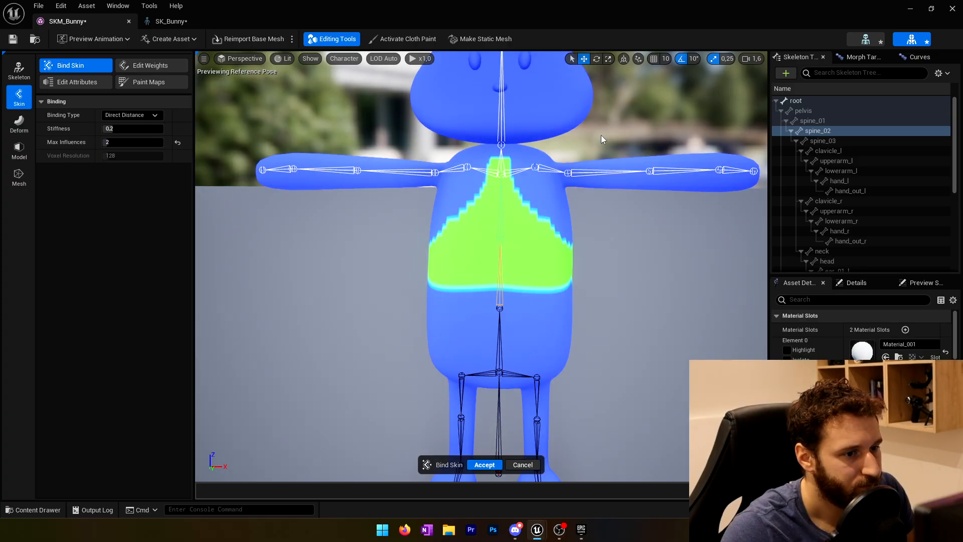
Select the upperarm_l bone and examine how its weights spread over the arm, torso and head.
click(568, 171)
key(d)
right_drag(568, 172, 477, 131)
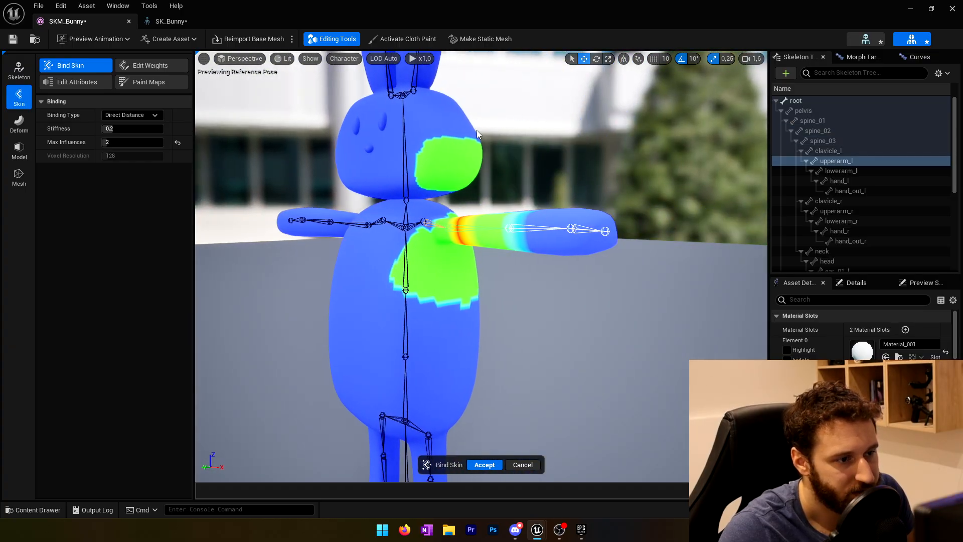
right_drag(478, 167, 507, 138)
key(w)
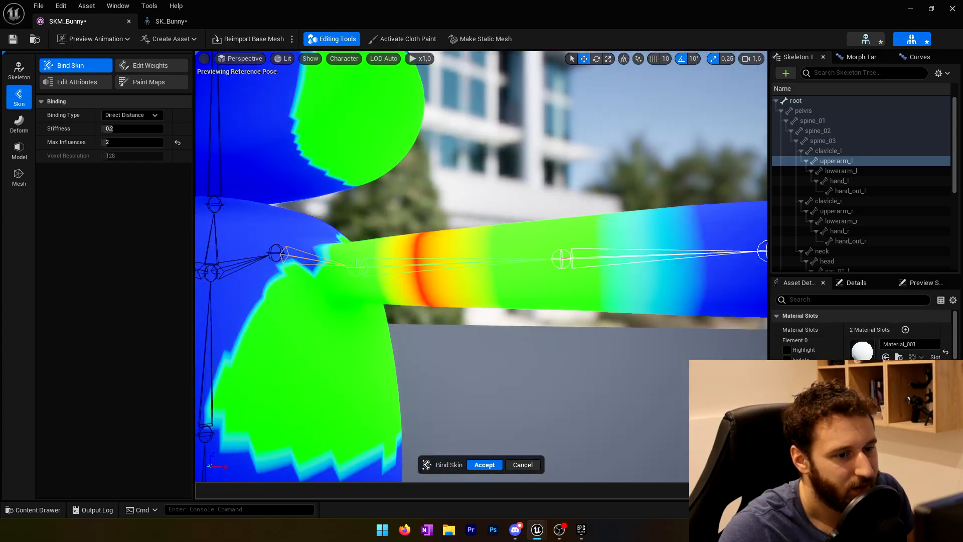
key(s)
right_drag(422, 212, 432, 244)
Restore Max Influences to its default of 5 and check the upperarm_l weights again.
drag(118, 142, 134, 142)
click(178, 144)
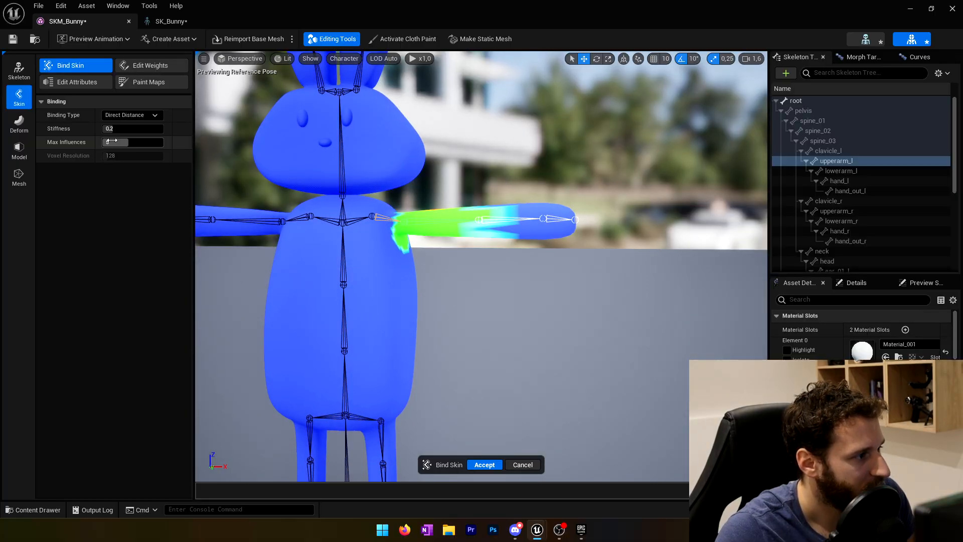
right_drag(466, 447, 362, 391)
key(w)
right_drag(492, 173, 542, 243)
key(s)
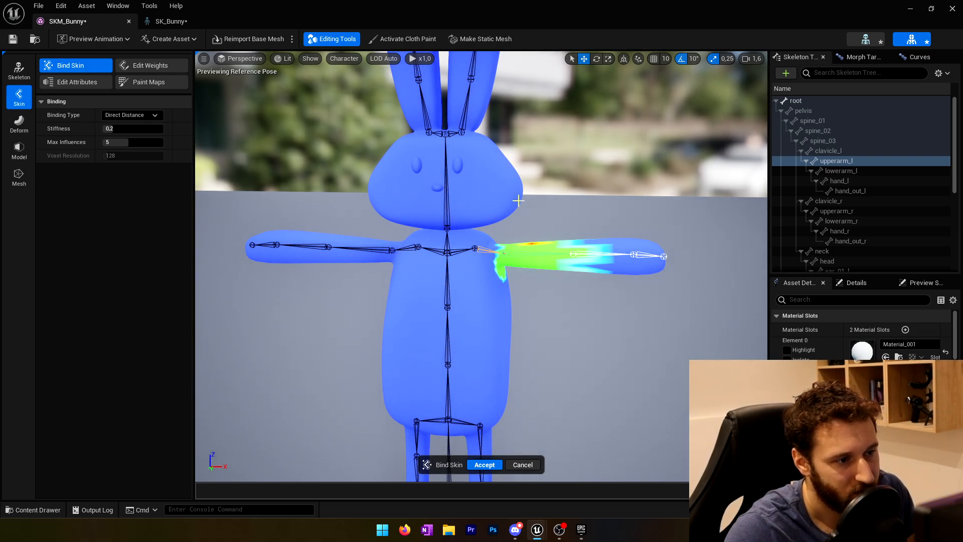
Accept the skin binding and save the bunny skeletal mesh with the editing tools closed.
click(493, 466)
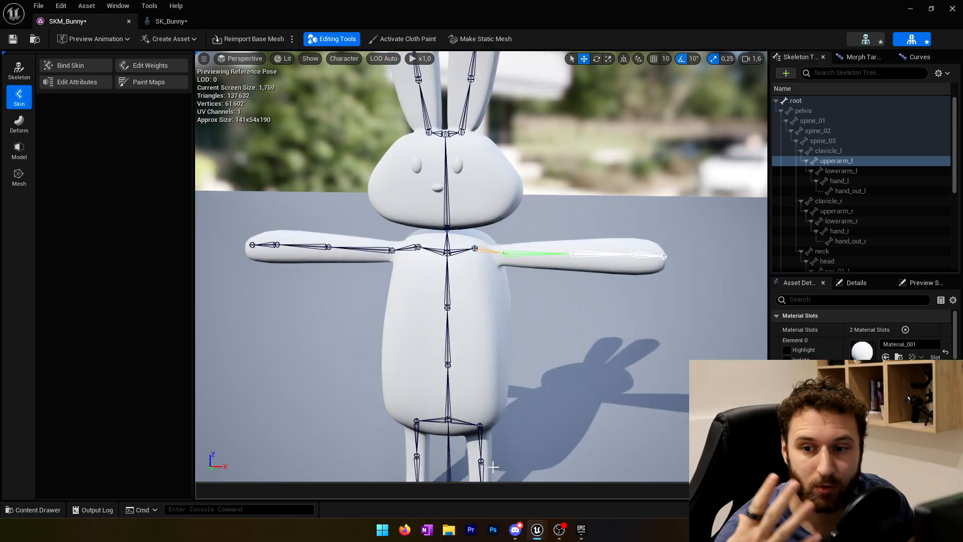
click(333, 38)
click(19, 39)
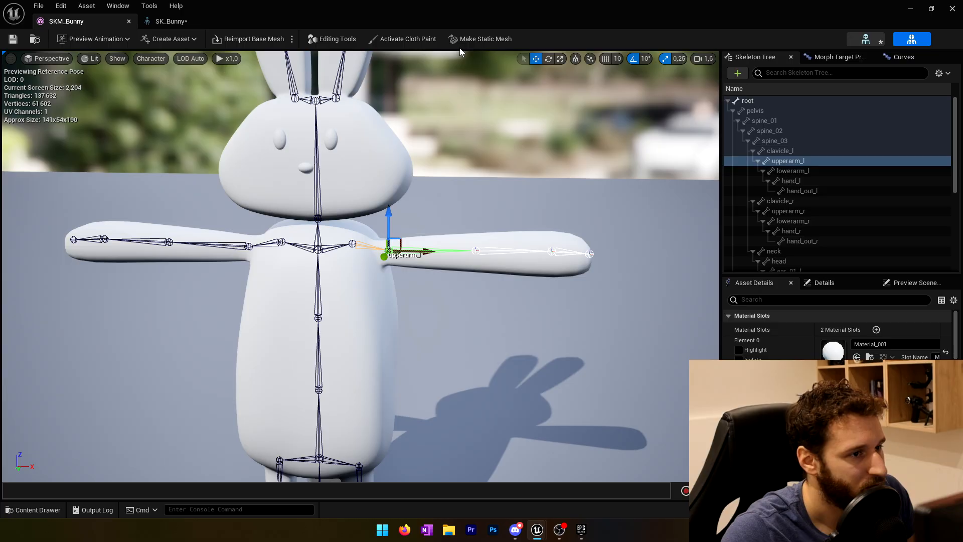
Rotate the upperarm_l bone downward until the arm hangs beside the body to test the skinning.
click(548, 59)
drag(432, 219, 423, 324)
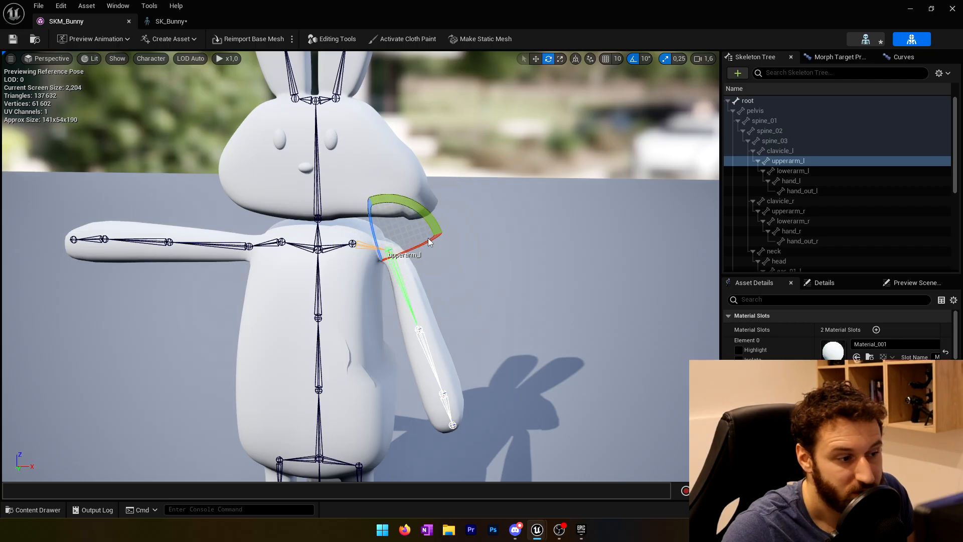
scroll(420, 347, up, 5)
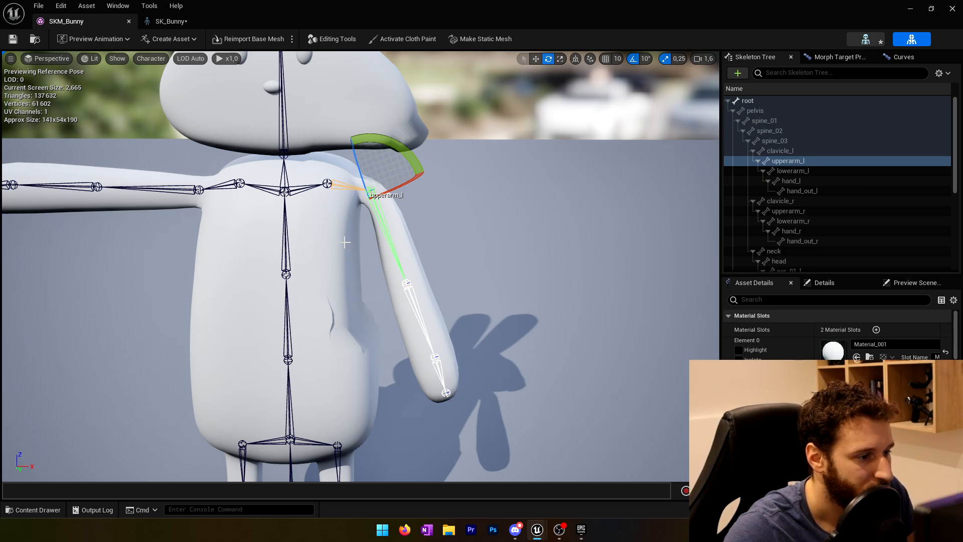
Examine the mesh deformation on the torso and head around the rotated left arm from several angles.
right_drag(410, 139, 354, 103)
key(d)
right_drag(367, 230, 381, 261)
key(a)
key(s)
drag(344, 220, 315, 192)
key(w)
right_drag(315, 201, 225, 206)
key(d)
key(f)
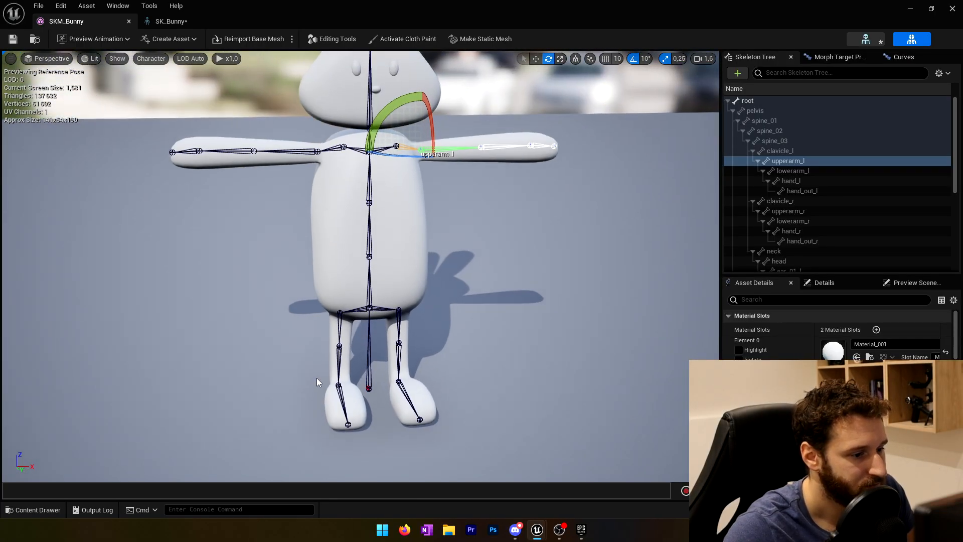
Test-rotate the foot_l bone by 20 degrees and check how both feet deform.
click(401, 380)
drag(407, 376, 410, 367)
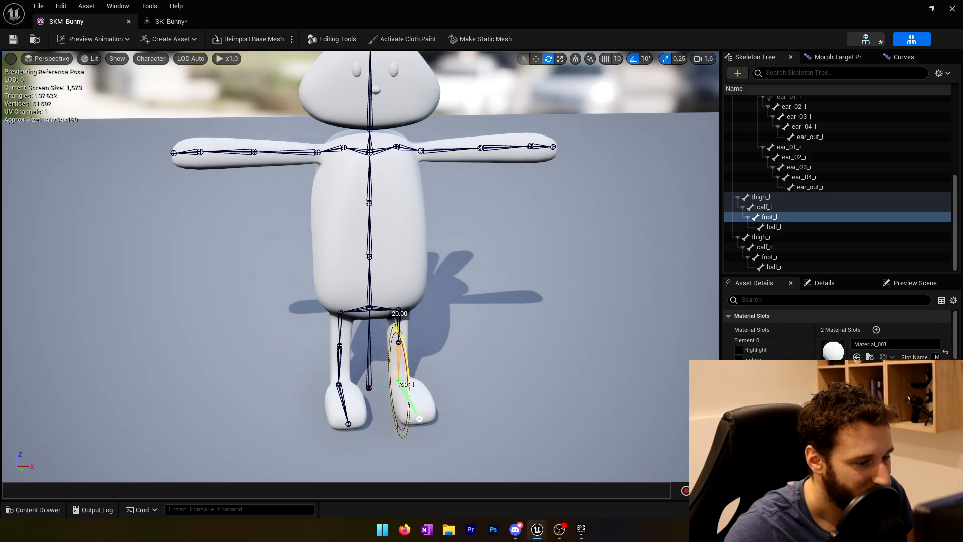
drag(408, 379, 408, 380)
right_drag(473, 303, 409, 297)
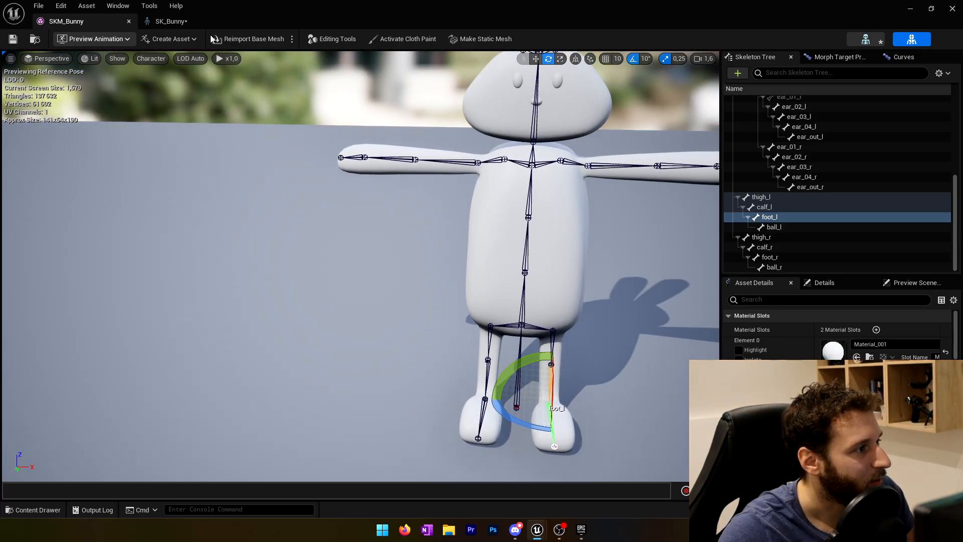
Start the Edit Weights tool in the skin editing tools and set its weight editing mode to Vertices, framing the feet.
click(334, 39)
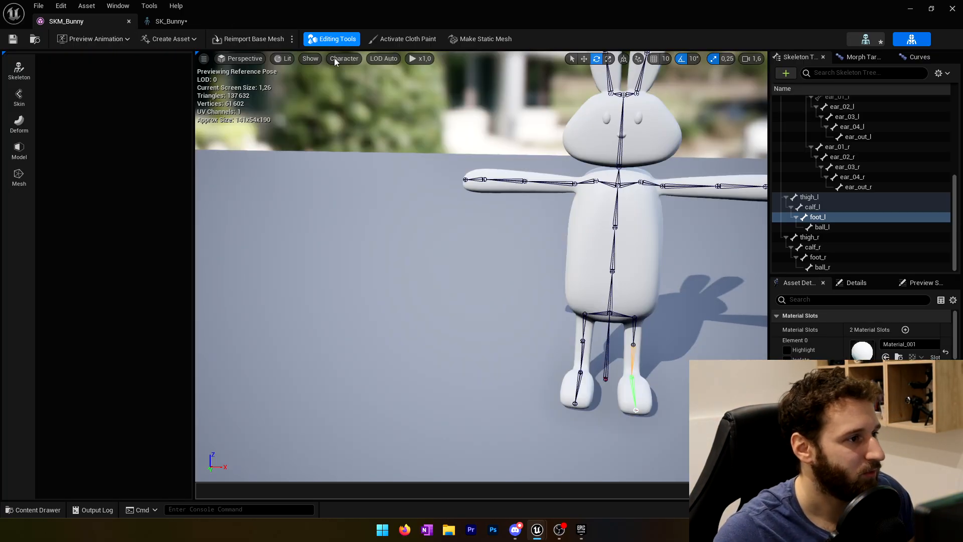
click(19, 98)
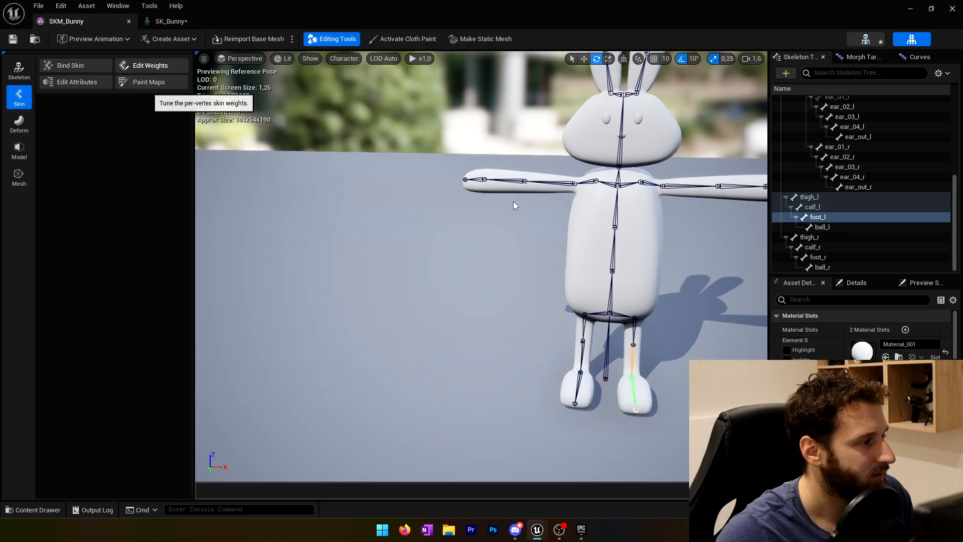
click(149, 67)
mouse_move(541, 225)
right_down()
mouse_move(546, 281)
mouse_move(537, 292)
mouse_move(549, 224)
right_up()
key(w)
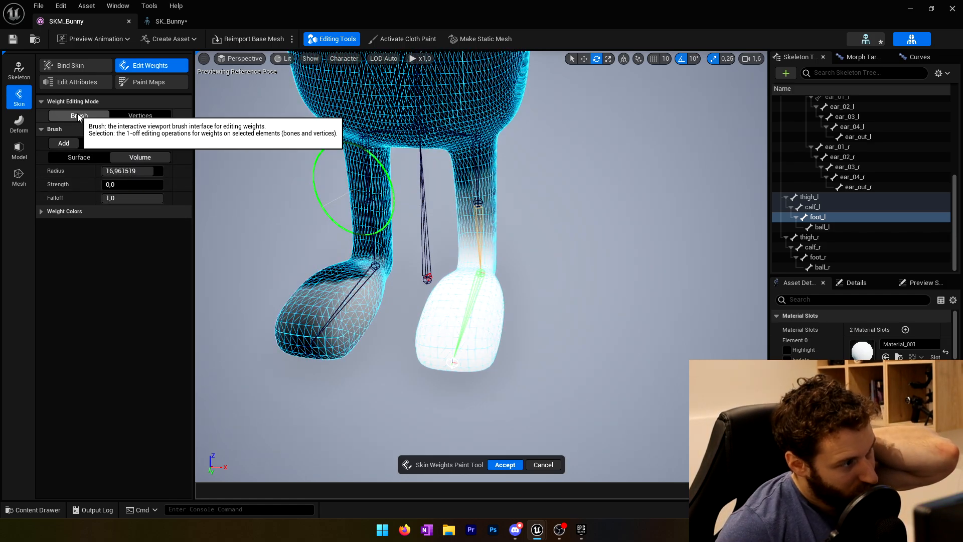
click(140, 115)
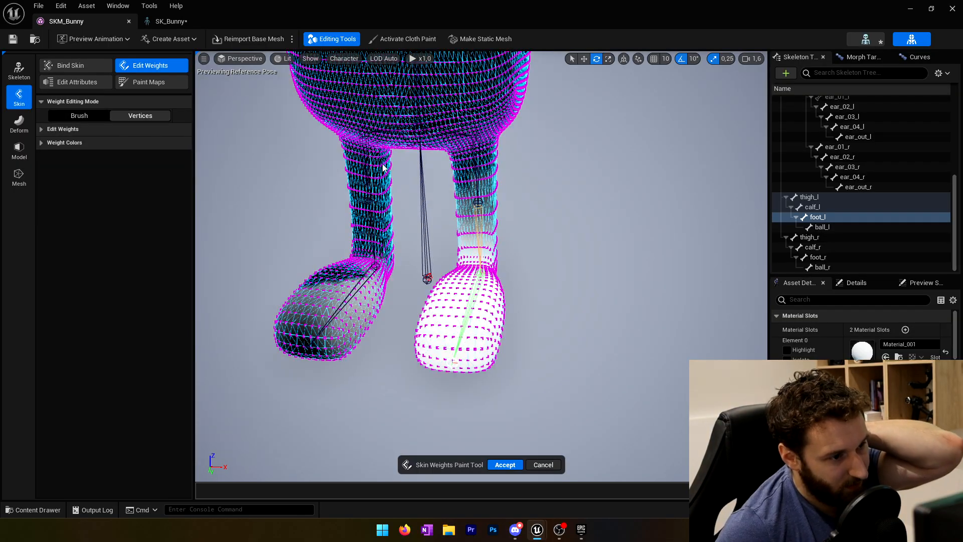
middle_drag(383, 167, 493, 132)
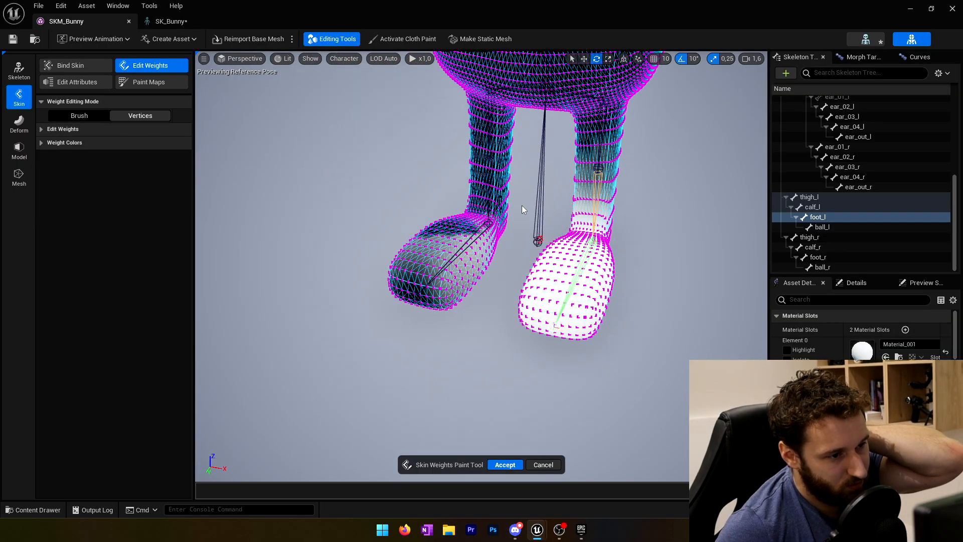
Box-select the vertices of the right foot.
drag(528, 198, 356, 325)
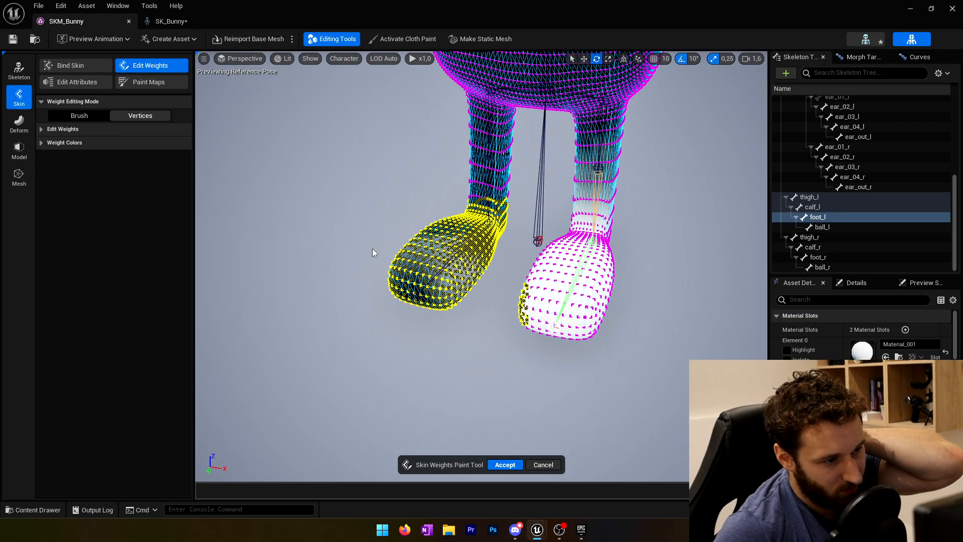
drag(323, 170, 487, 340)
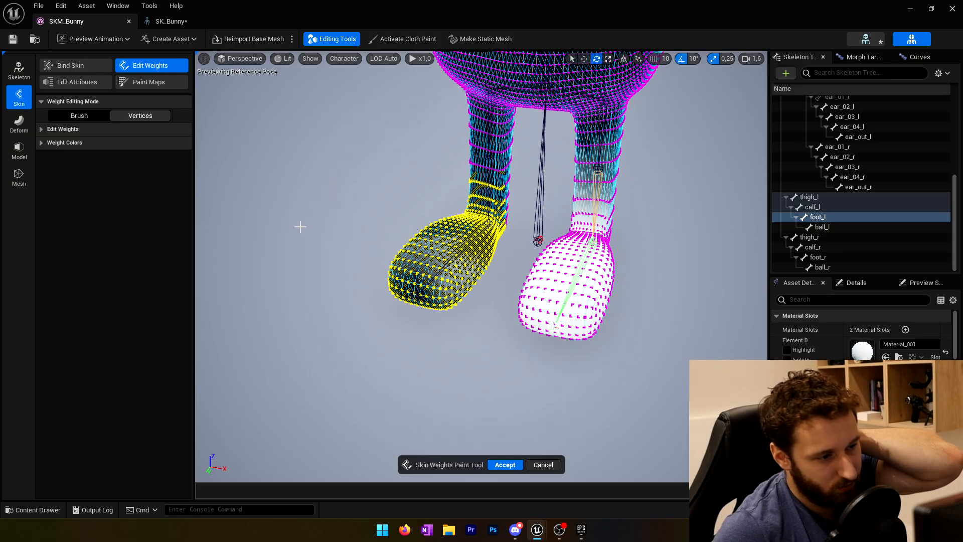
Switch weight editing to Brush mode with the Replace operation and the Volume option for the foot_l bone.
click(73, 117)
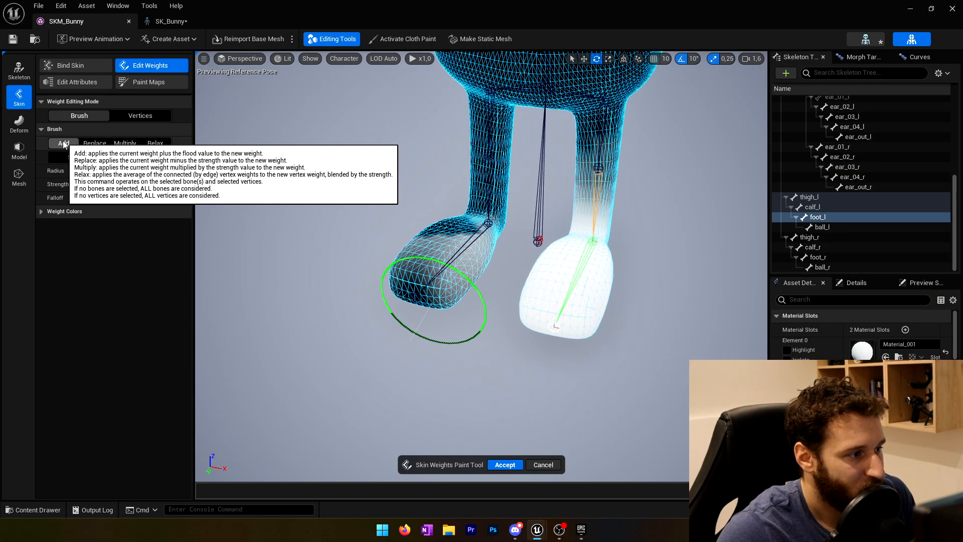
click(95, 143)
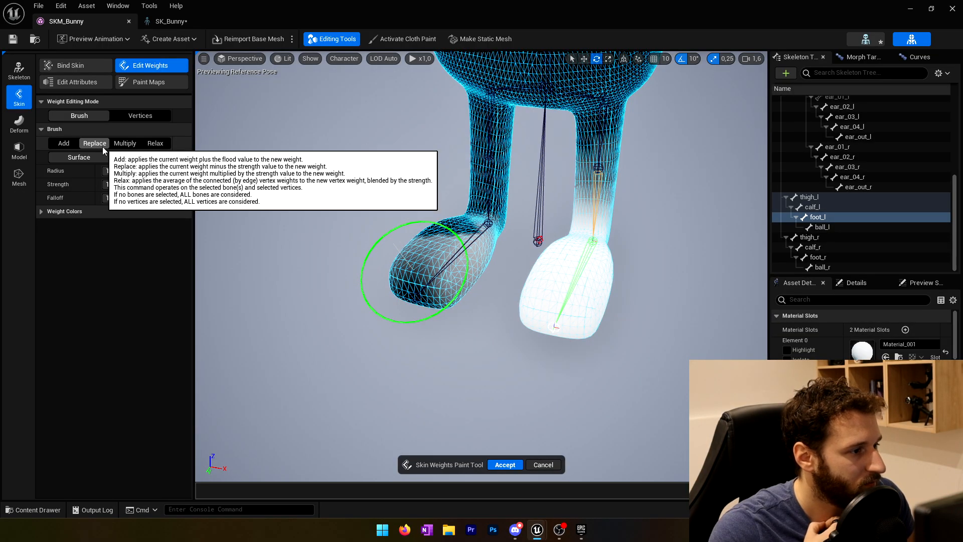
mouse_move(467, 233)
right_down()
mouse_move(456, 194)
mouse_move(502, 270)
mouse_move(474, 266)
mouse_move(377, 200)
right_up()
key(w)
key(d)
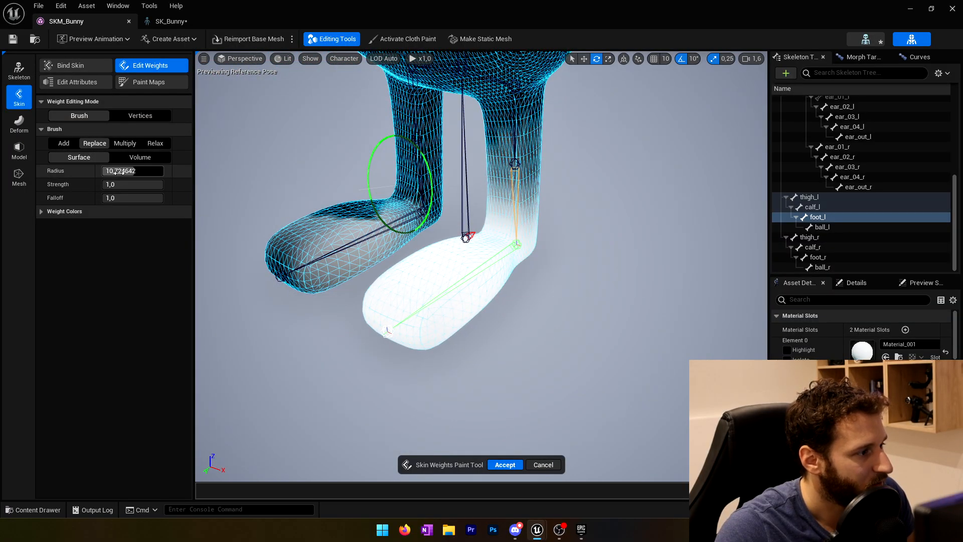
mouse_move(235, 219)
right_down()
mouse_move(204, 175)
mouse_move(281, 229)
mouse_move(211, 201)
mouse_move(286, 235)
right_up()
key(w)
click(140, 157)
key(s)
key(s)
mouse_move(493, 268)
right_down()
mouse_move(464, 261)
mouse_move(493, 268)
right_up()
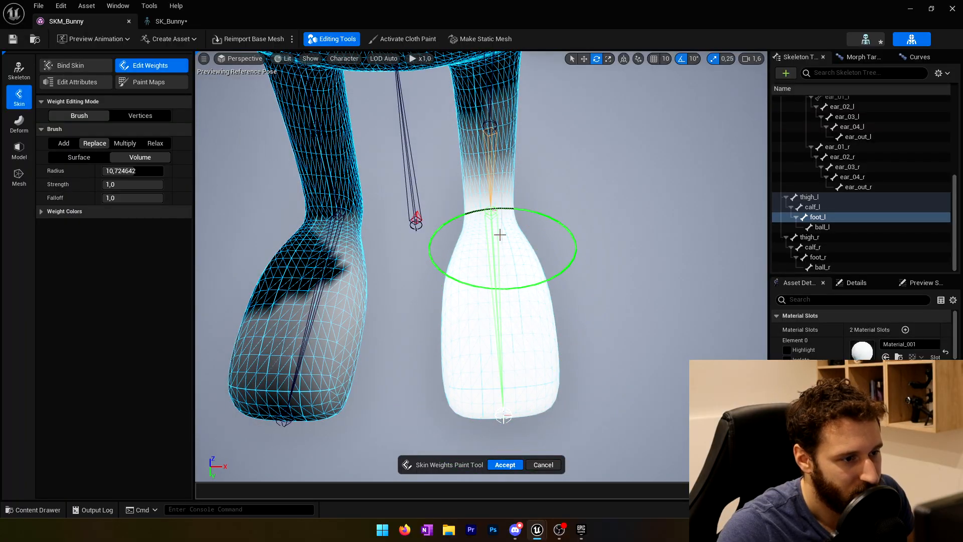
Paint foot_l weight at strength 1.0 over the whole left foot and ankle, including the side and sole.
key(d)
right_drag(489, 220, 391, 185)
right_drag(558, 253, 301, 226)
key(d)
key(w)
right_drag(422, 222, 421, 286)
key(s)
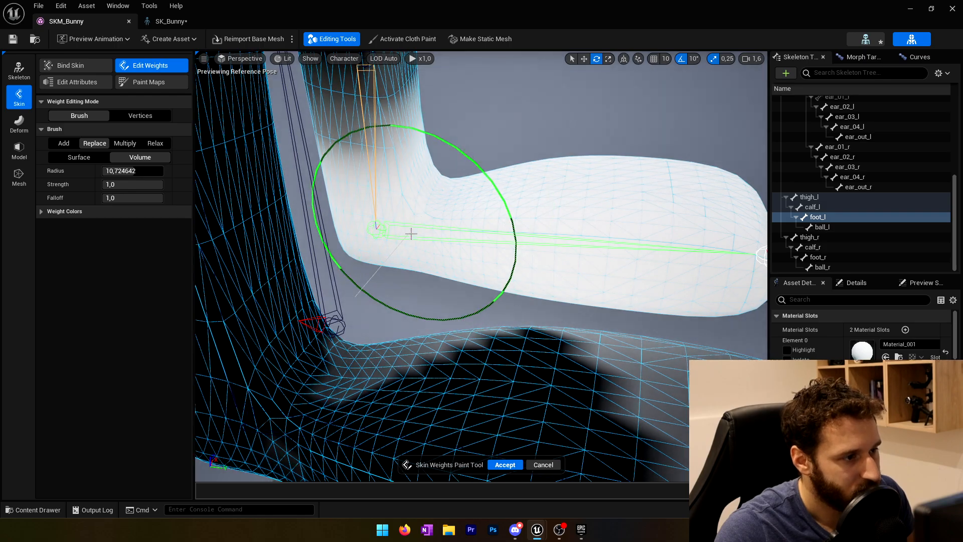
mouse_move(662, 256)
right_down()
mouse_move(702, 276)
mouse_move(637, 215)
right_up()
mouse_move(710, 261)
right_down()
mouse_move(672, 266)
mouse_move(702, 226)
mouse_move(692, 245)
mouse_move(712, 269)
right_up()
key(s)
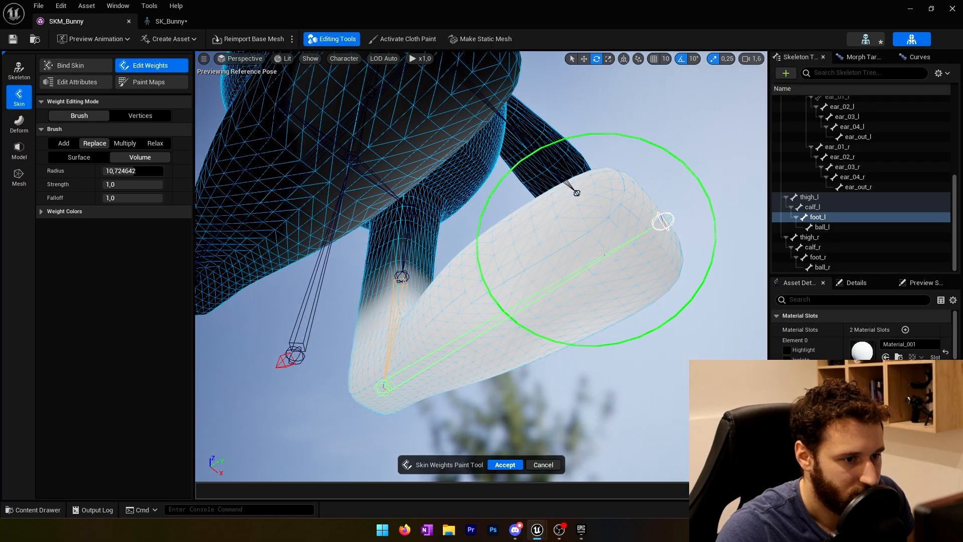
right_drag(588, 321, 588, 356)
key(s)
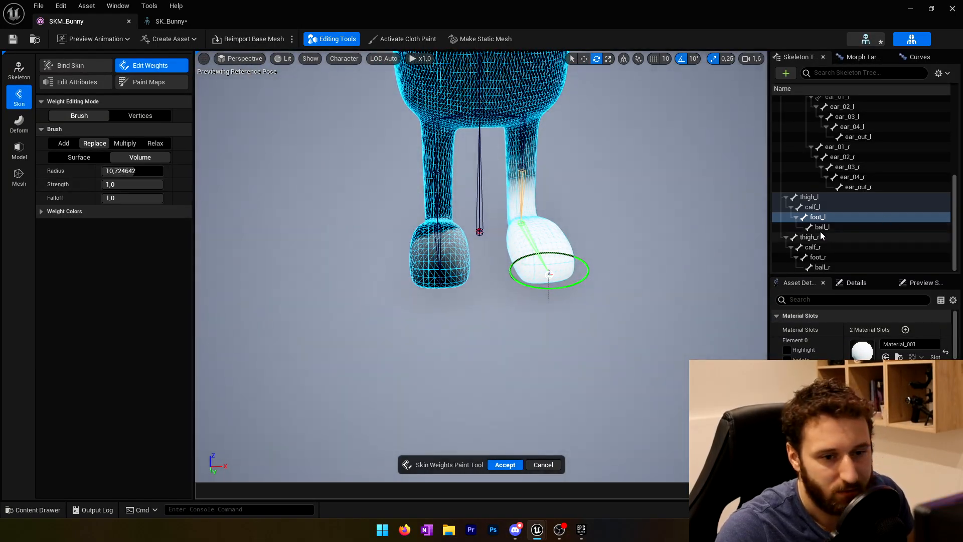
Select the foot_r bone and set the Replace brush strength to 0.
click(818, 257)
key(w)
mouse_move(480, 287)
right_down()
mouse_move(476, 251)
mouse_move(495, 322)
mouse_move(480, 341)
right_up()
key(s)
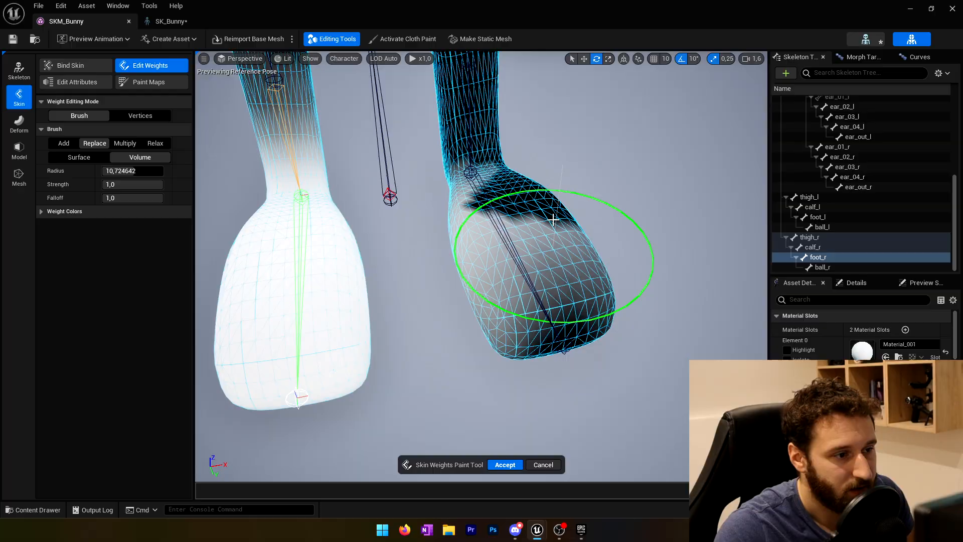
click(75, 149)
click(144, 171)
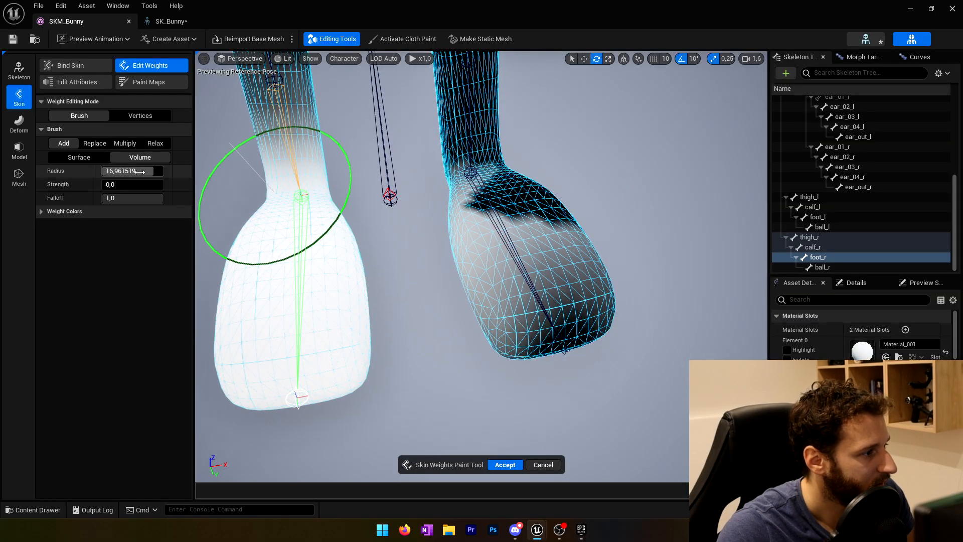
key(Return)
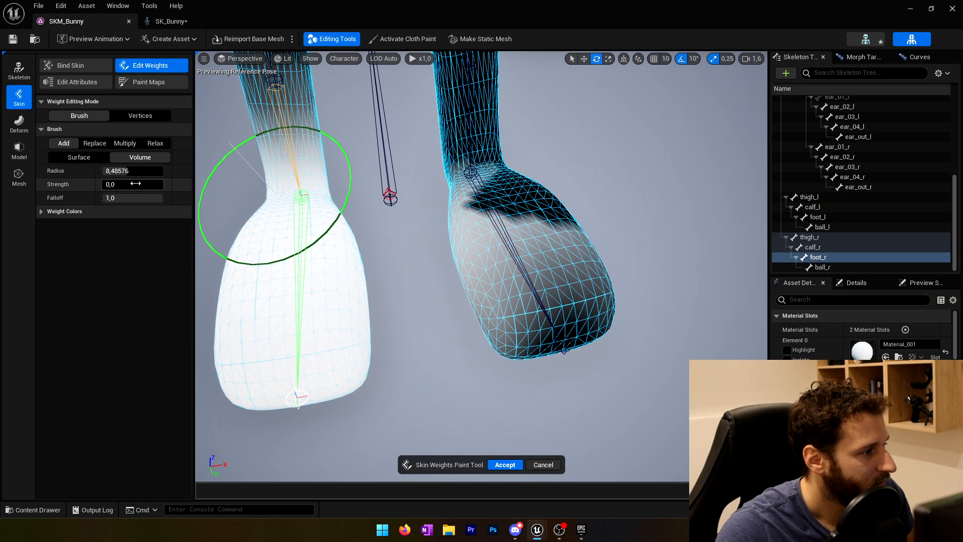
click(95, 144)
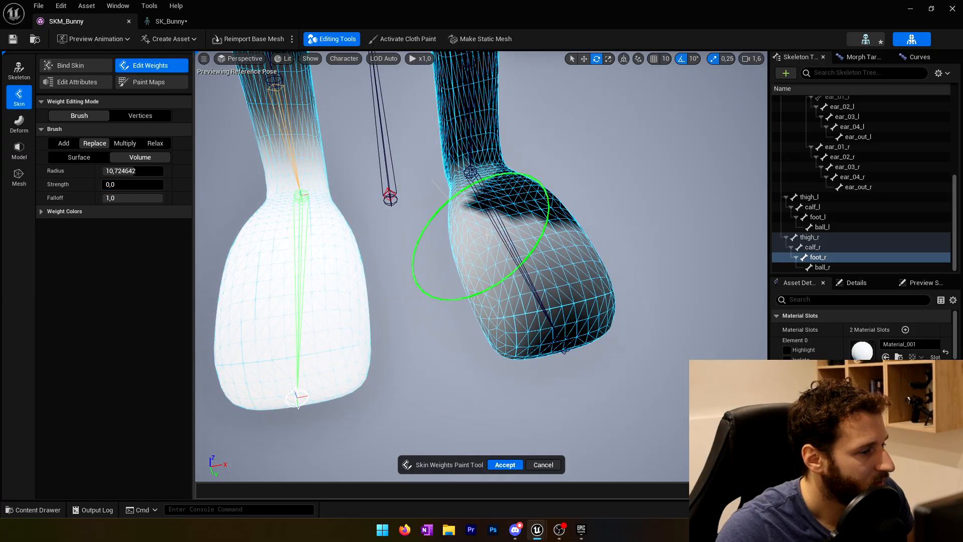
Remove the foot_r weight from the left foot on all sides, enlarging the Replace brush radius to about 18.24.
mouse_move(530, 239)
mouse_down()
mouse_move(548, 258)
mouse_move(553, 221)
mouse_move(523, 322)
mouse_move(516, 278)
mouse_up()
drag(108, 171, 146, 171)
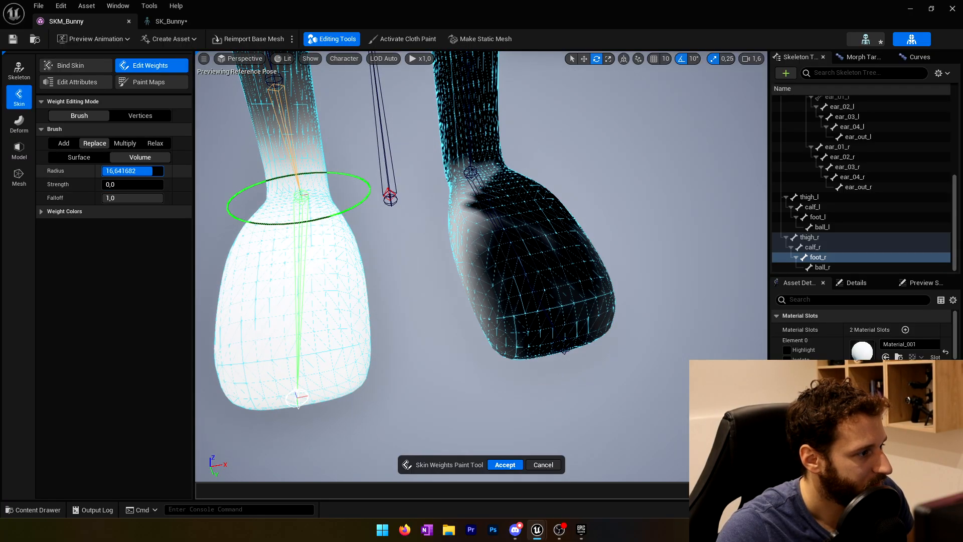
drag(493, 242, 476, 194)
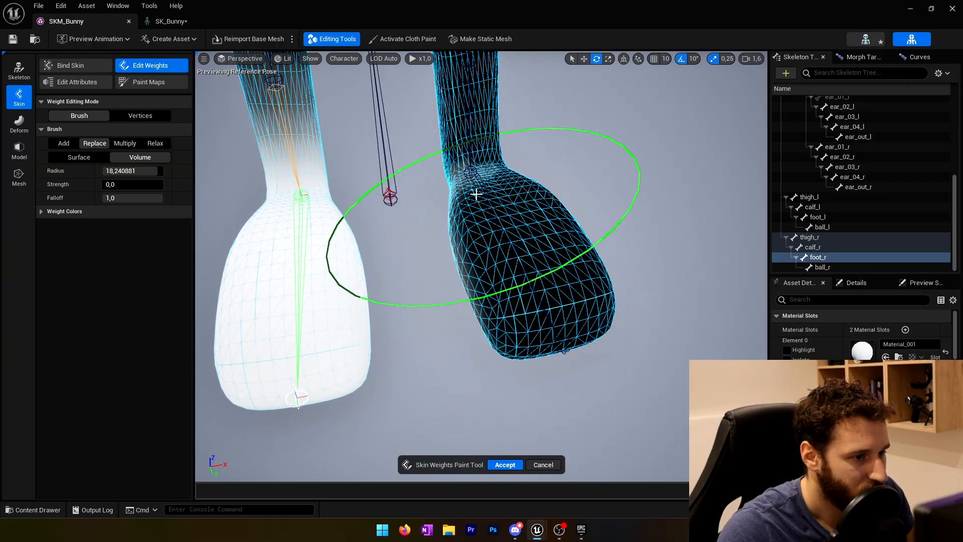
right_drag(475, 276, 341, 238)
drag(469, 279, 542, 255)
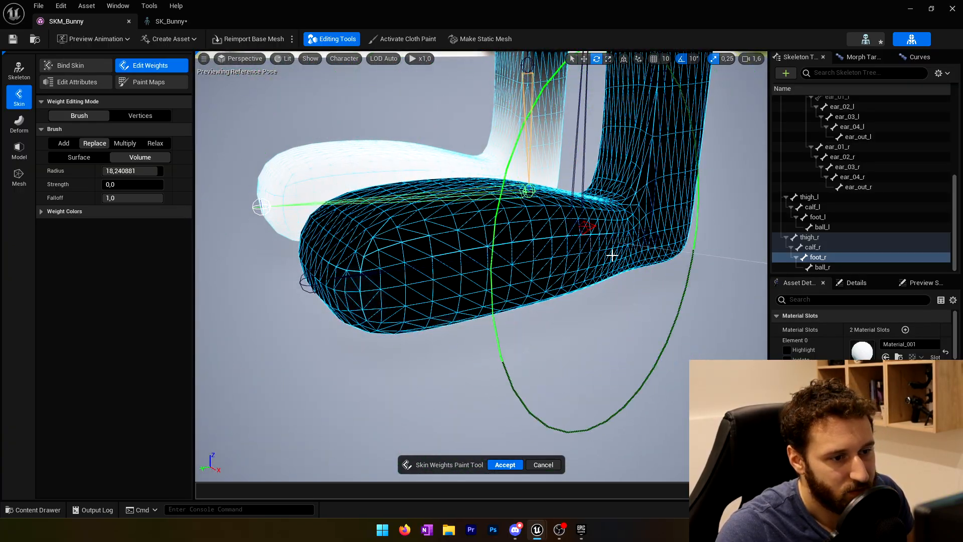
mouse_move(611, 254)
right_down()
mouse_move(557, 195)
mouse_move(518, 255)
mouse_move(502, 241)
mouse_move(382, 235)
right_up()
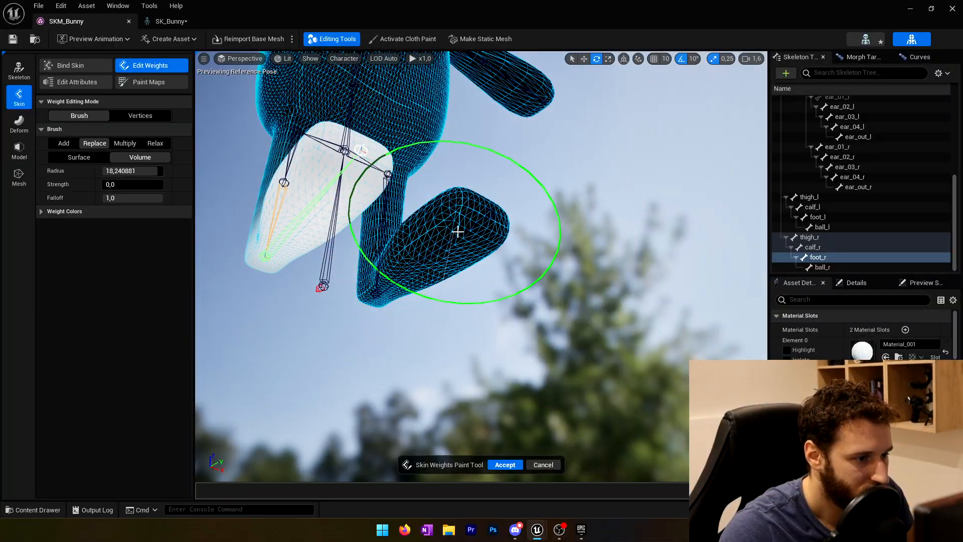
right_drag(457, 231, 450, 180)
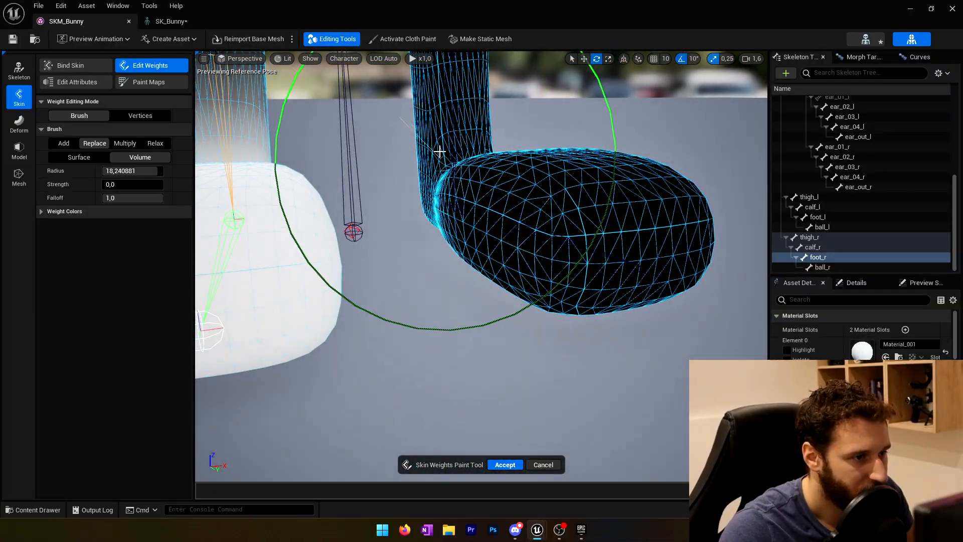
right_drag(517, 185, 461, 200)
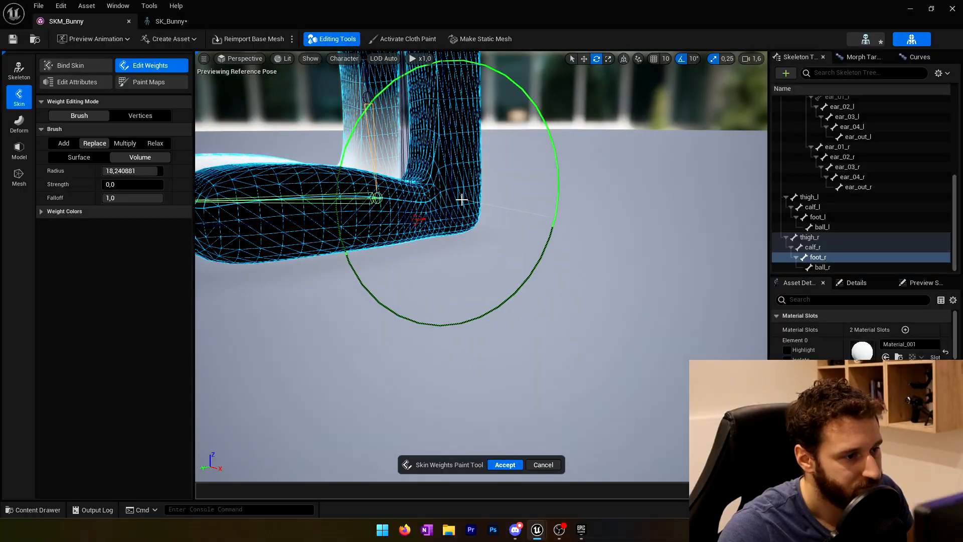
Set the Replace brush strength to 1.0 and paint foot_r weight along the right foot from toe to heel.
right_drag(327, 224, 301, 223)
drag(111, 185, 163, 185)
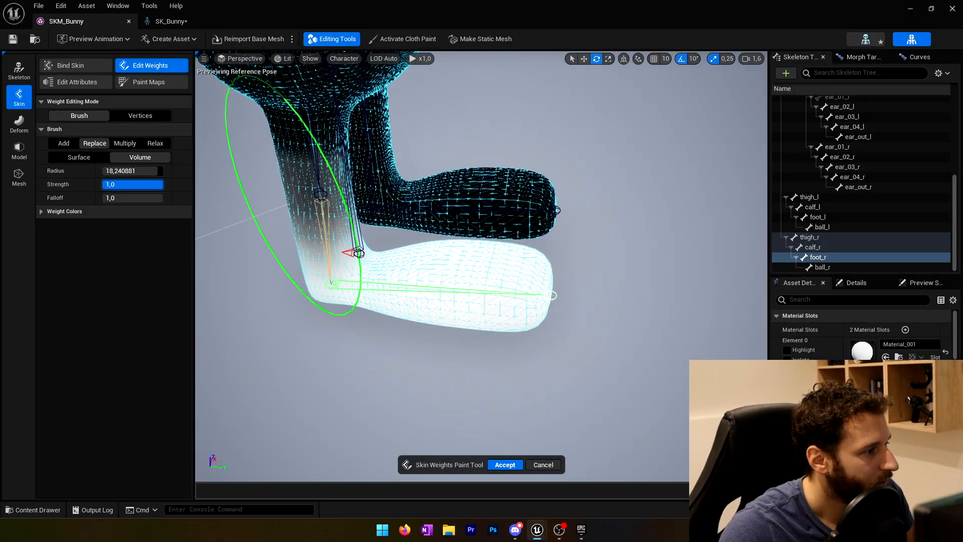
right_drag(487, 222, 522, 255)
drag(522, 256, 355, 241)
mouse_move(354, 241)
right_down()
mouse_move(336, 228)
mouse_move(418, 240)
mouse_move(507, 221)
right_up()
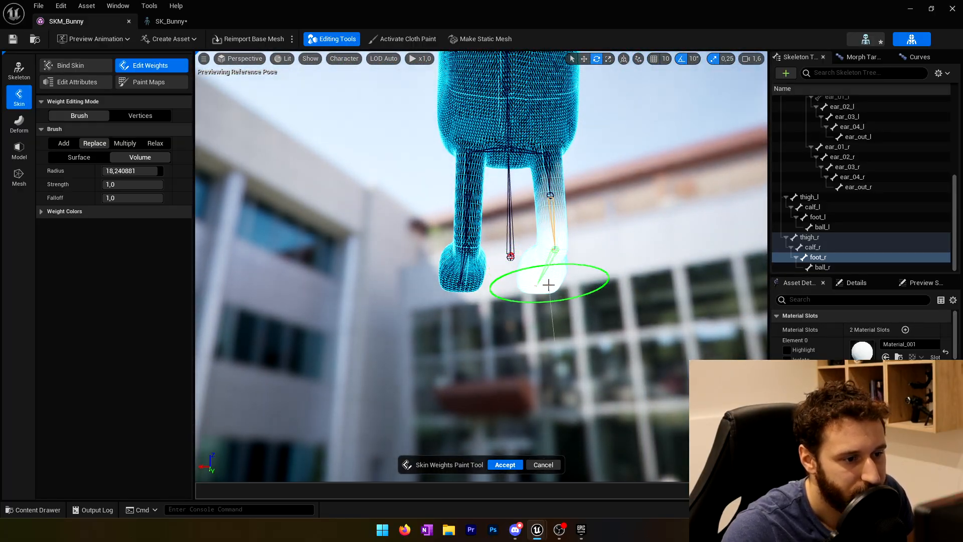
Paint foot_r weight up the right ankle to the lower end of the knee and check both feet from below.
right_drag(546, 281, 520, 223)
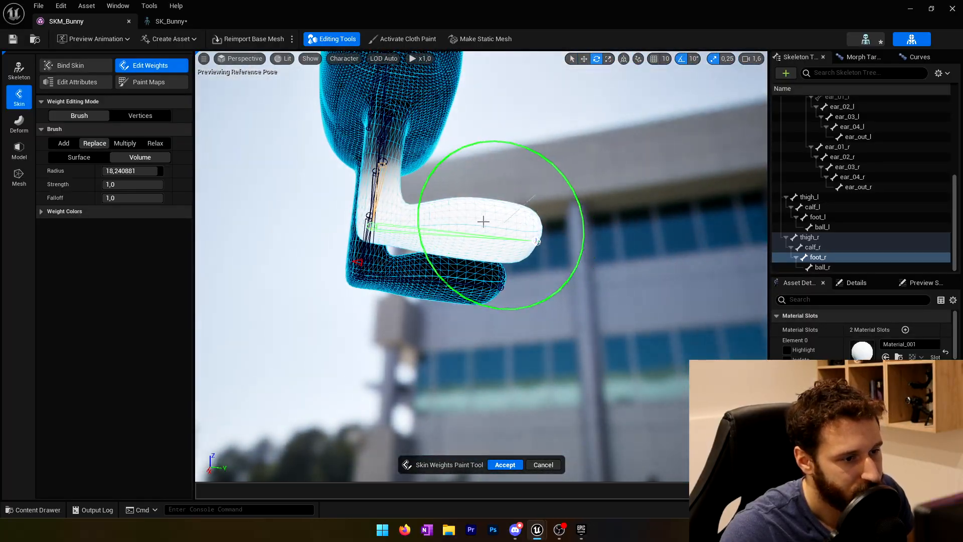
right_drag(439, 220, 211, 211)
key(w)
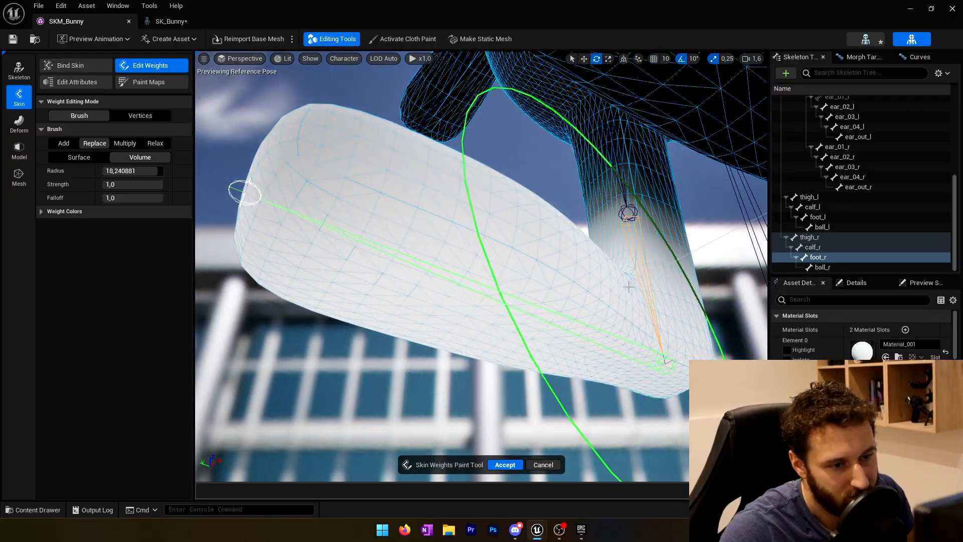
drag(629, 286, 619, 289)
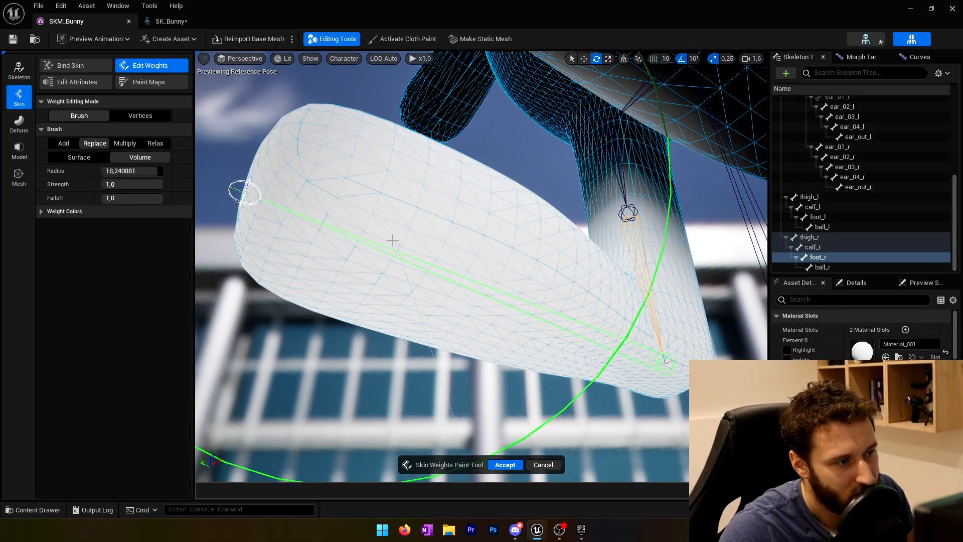
mouse_move(396, 228)
right_down()
mouse_move(496, 156)
mouse_move(452, 256)
mouse_move(403, 257)
right_up()
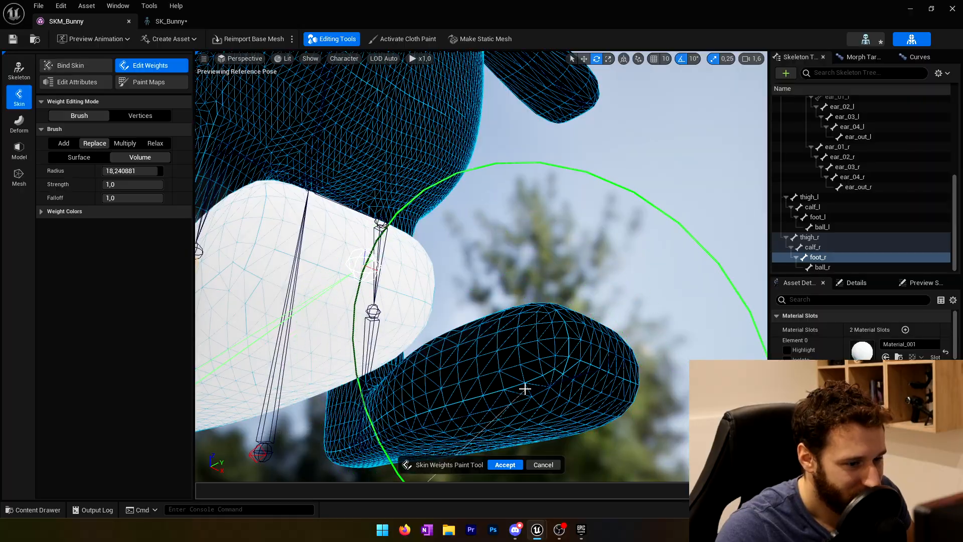
right_drag(548, 380, 545, 377)
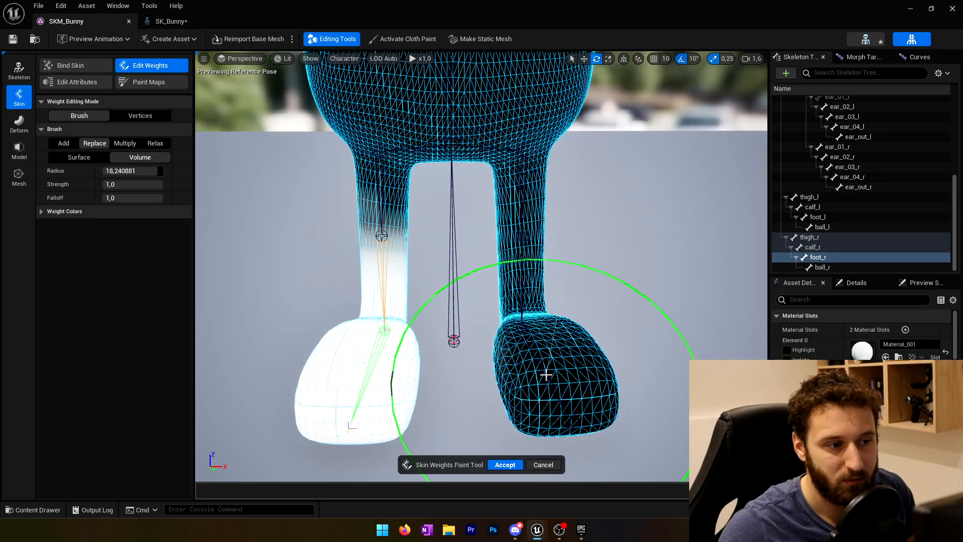
Smooth the foot_r weight transition on the right lower leg using the Relax brush at strength 0.504.
click(152, 142)
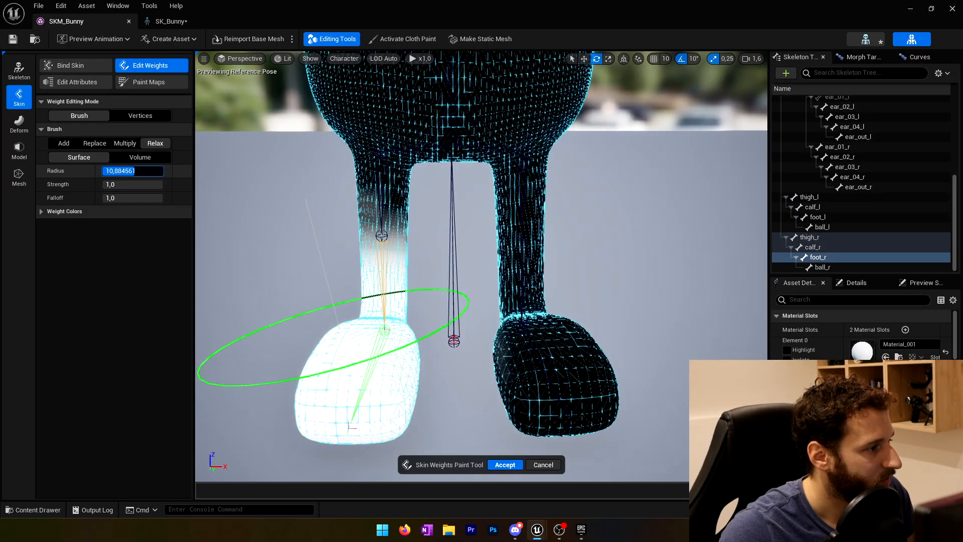
drag(161, 185, 132, 185)
key(w)
mouse_move(401, 274)
right_down()
mouse_move(372, 286)
mouse_move(341, 256)
mouse_move(449, 301)
right_up()
key(s)
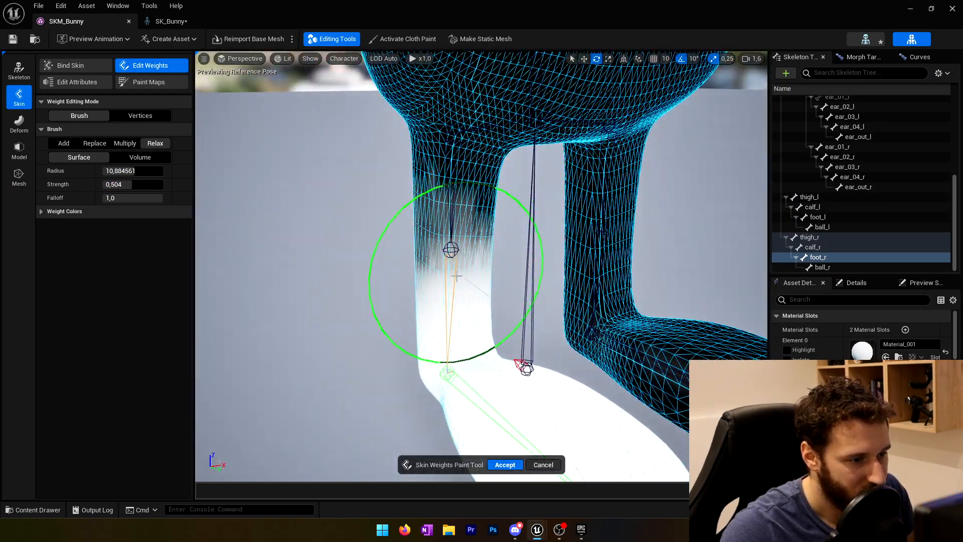
drag(456, 277, 421, 277)
key(w)
mouse_move(420, 277)
right_down()
mouse_move(346, 279)
mouse_move(522, 251)
right_up()
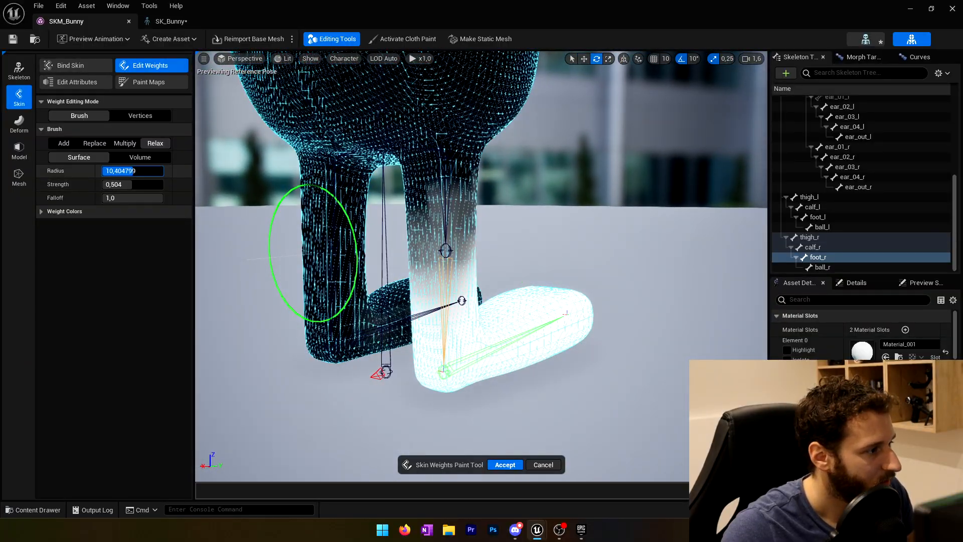
Change the brush operation to Add and reselect the foot_r bone.
click(70, 146)
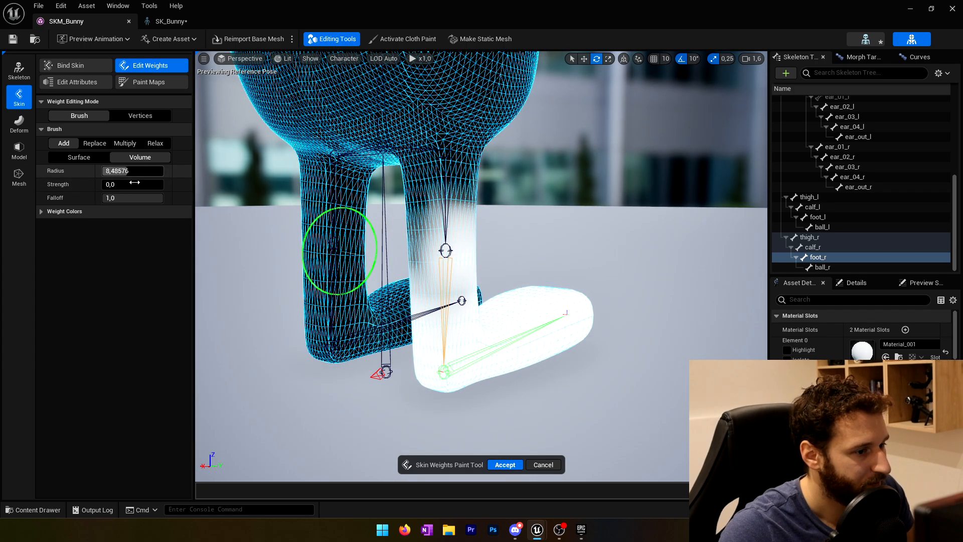
click(520, 252)
right_drag(502, 253, 414, 261)
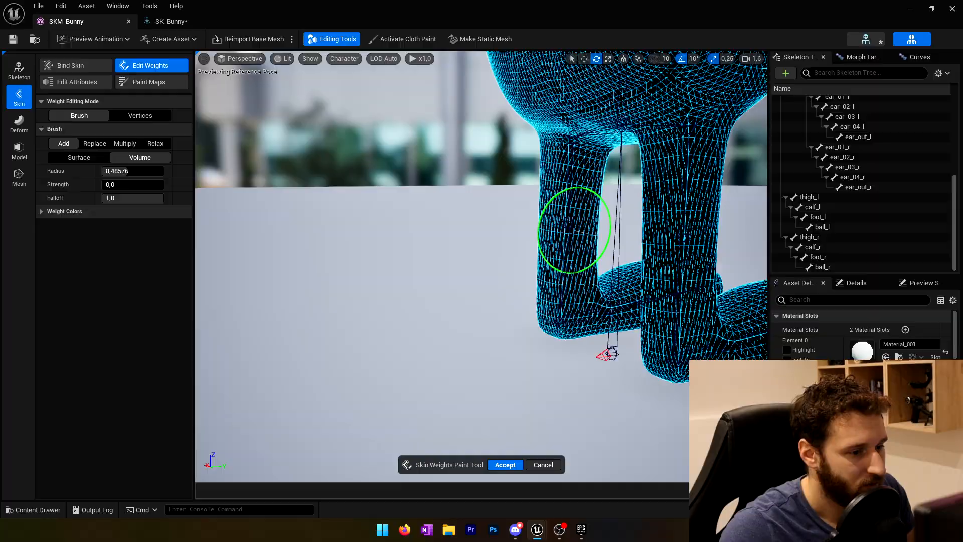
right_drag(544, 263, 535, 266)
key(d)
click(821, 257)
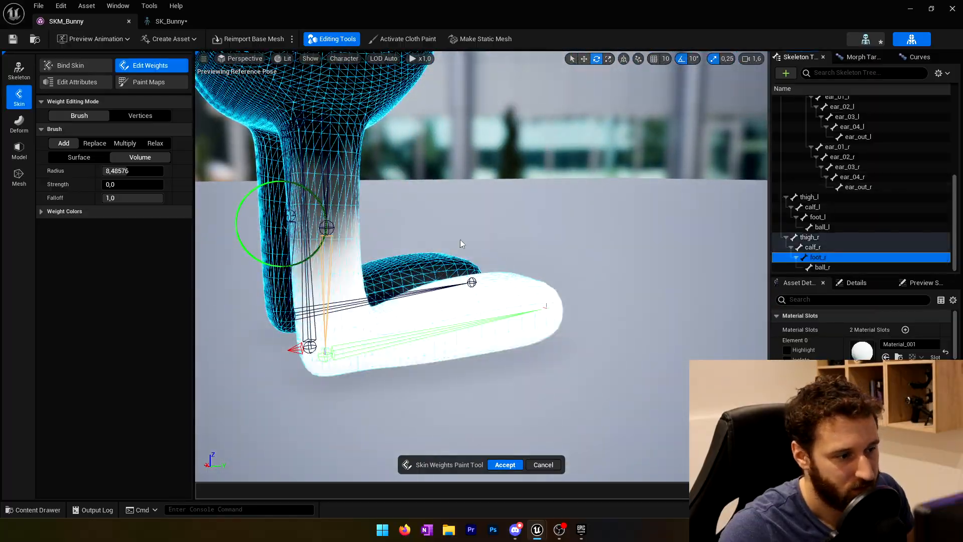
Set the Volume brush strength to 0.376 and add foot_r weight on the right leg around the knee.
key(w)
key(a)
right_drag(460, 242, 496, 240)
key(s)
key(d)
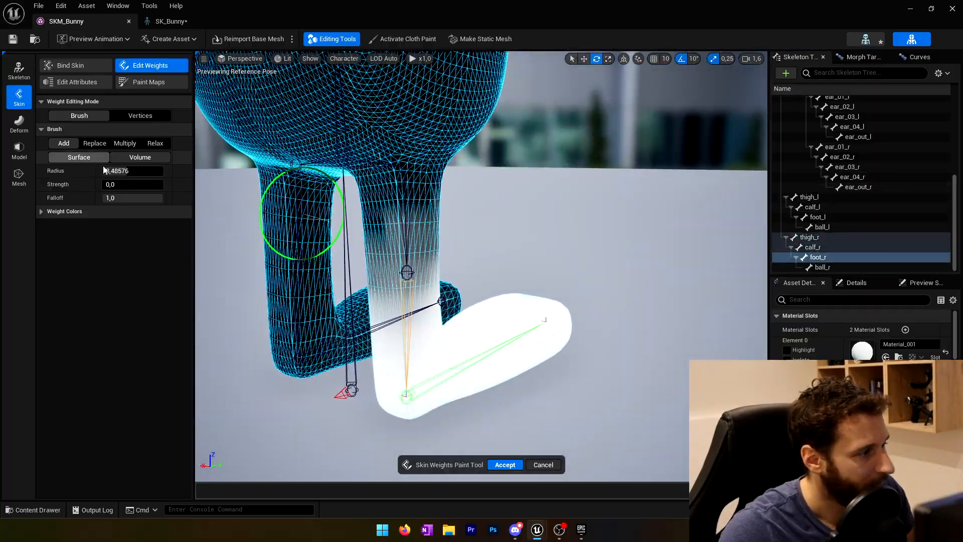
click(140, 157)
drag(113, 184, 128, 184)
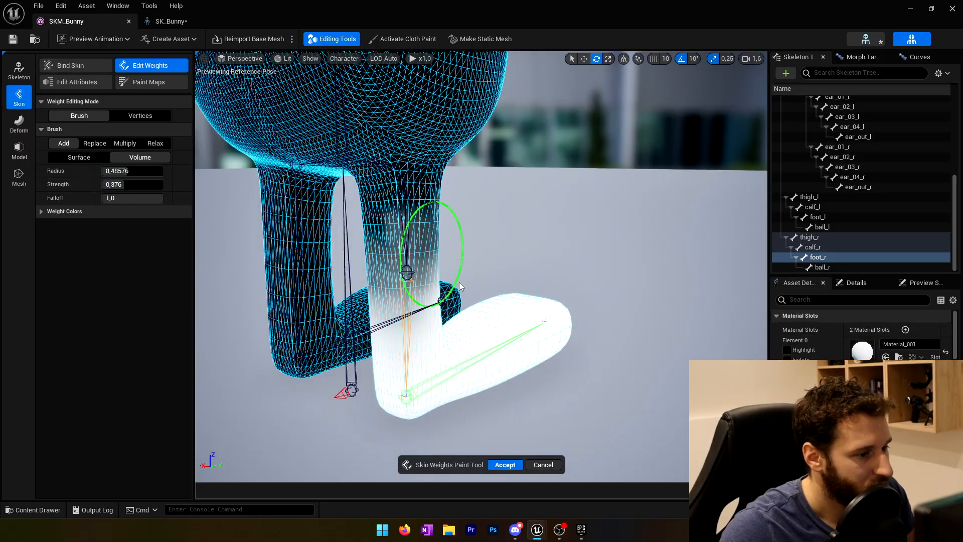
mouse_move(429, 253)
mouse_down()
mouse_move(424, 270)
mouse_move(412, 261)
mouse_move(426, 261)
mouse_move(392, 269)
mouse_move(417, 267)
mouse_up()
Refine the foot_r weight boundary around the right leg at the knee, working from the front, sides and back.
key(d)
right_drag(417, 267, 343, 268)
ctrl+drag(416, 267, 405, 266)
right_drag(405, 266, 387, 266)
key(w)
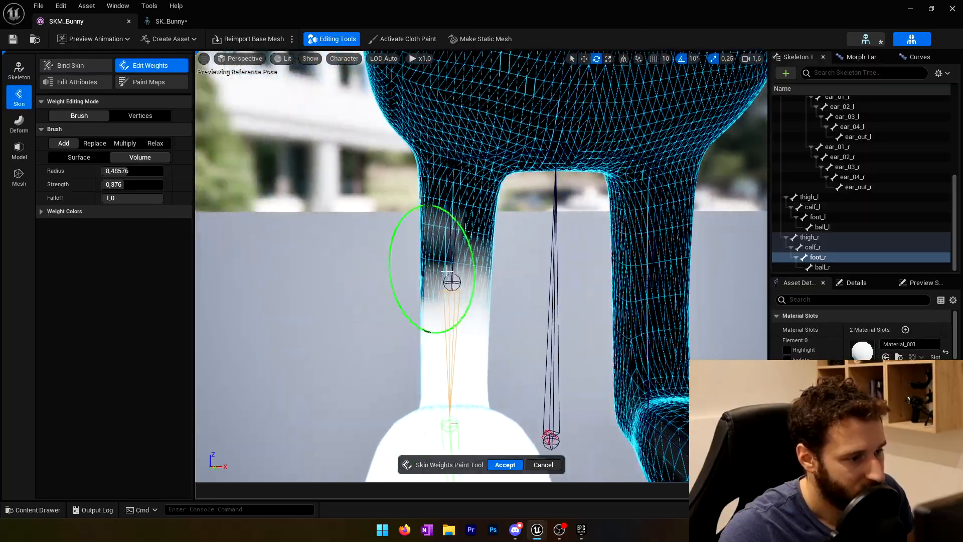
ctrl+drag(447, 271, 504, 277)
key(d)
right_drag(505, 277, 311, 277)
key(d)
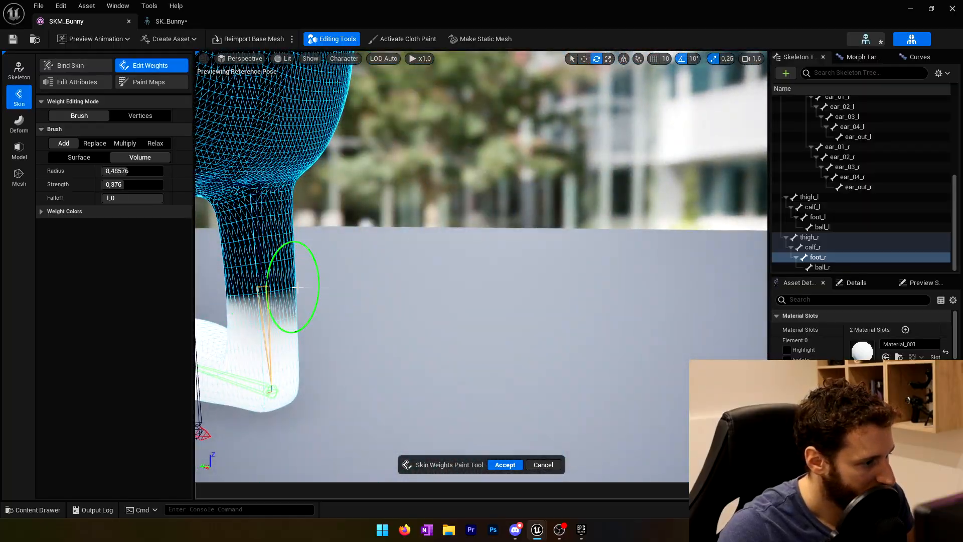
right_drag(406, 300, 322, 281)
right_drag(312, 210, 387, 211)
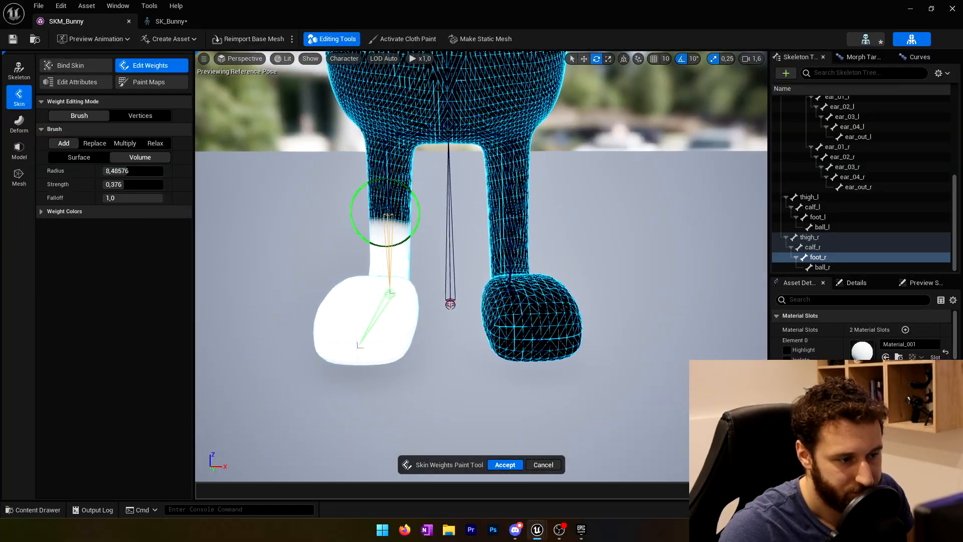
Select the calf_r bone and inspect its weights on the right leg and lower torso.
click(819, 249)
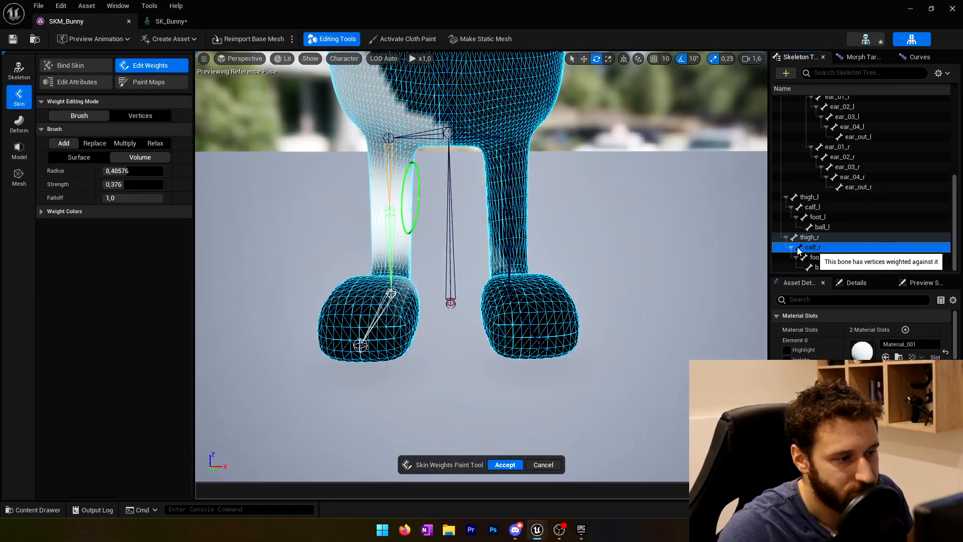
right_drag(543, 306, 677, 321)
right_drag(427, 311, 357, 243)
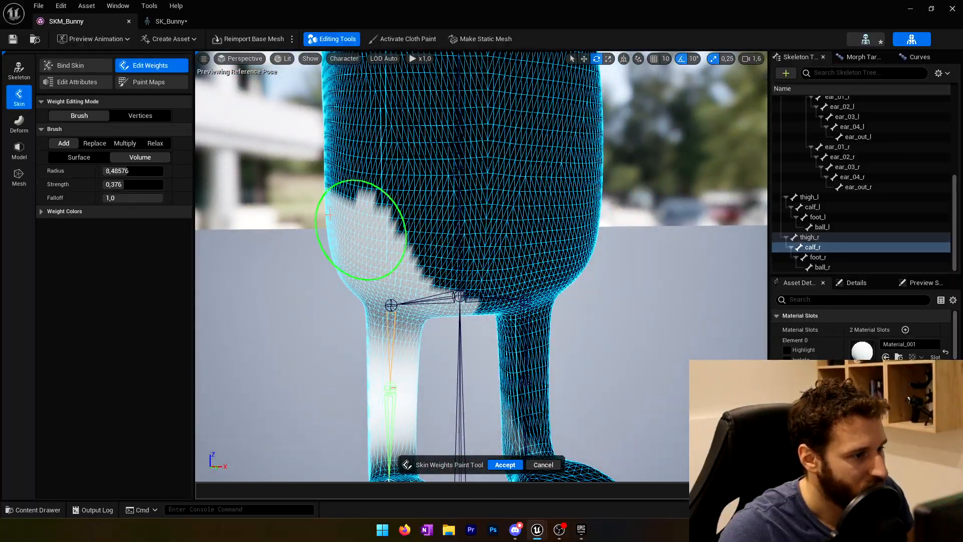
Switch the brush operation to Replace, select the pelvis bone, and set the radius to 19.84 and strength to 0.
click(94, 143)
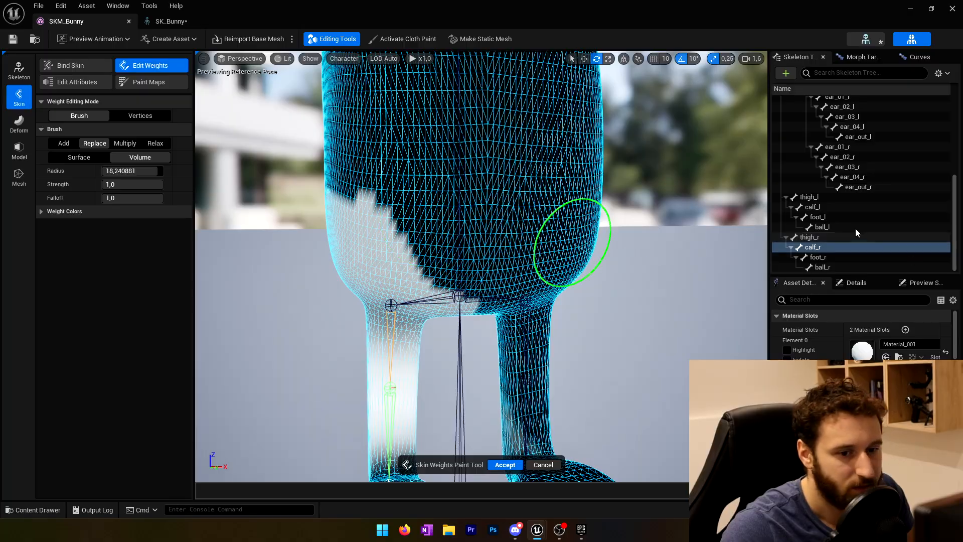
scroll(850, 224, up, 8)
double_click(803, 111)
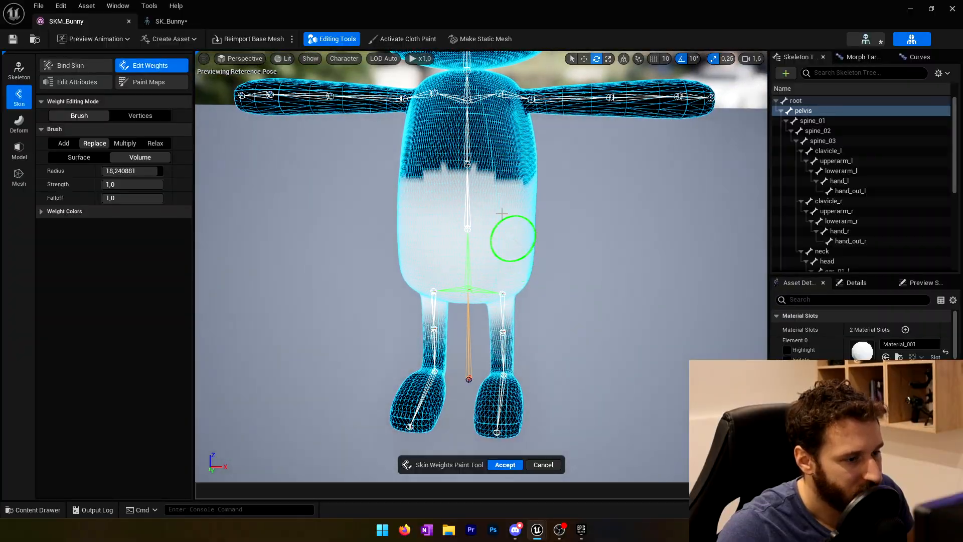
click(132, 170)
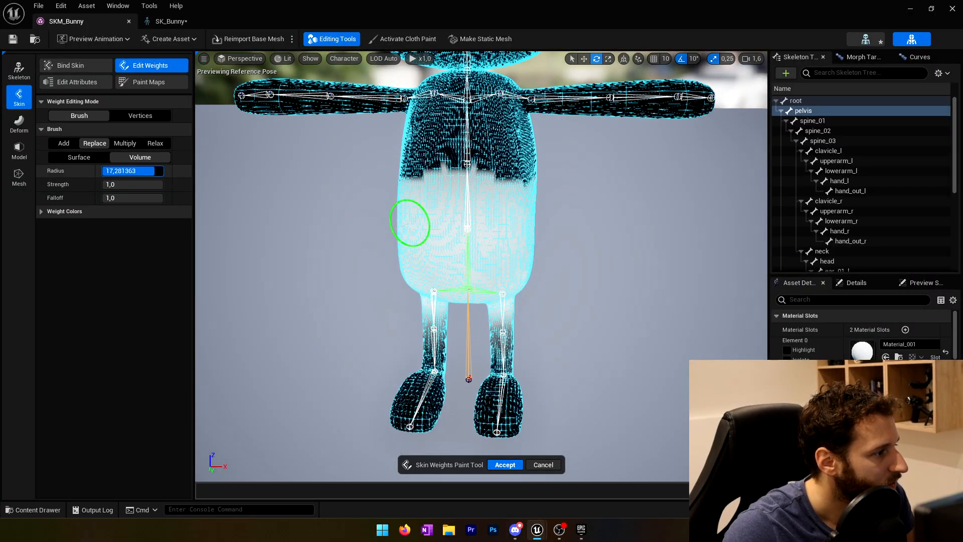
drag(122, 165, 102, 184)
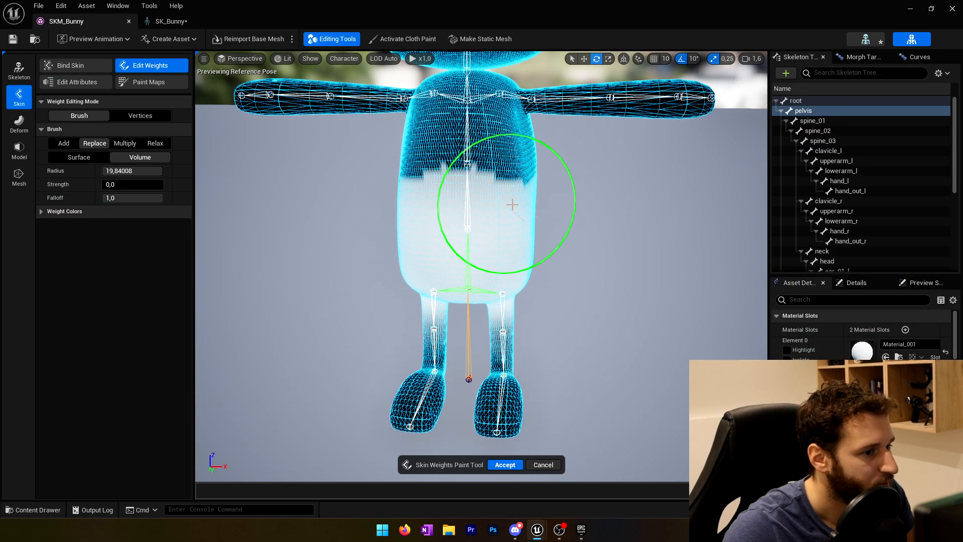
Erase pelvis weight from the upper torso around the front and side of the body.
mouse_move(482, 192)
mouse_down()
mouse_move(461, 189)
mouse_move(518, 192)
mouse_up()
right_drag(519, 194, 391, 190)
mouse_move(519, 193)
mouse_down()
mouse_move(536, 215)
mouse_move(631, 220)
mouse_move(561, 225)
mouse_move(644, 232)
mouse_up()
right_drag(644, 232, 522, 232)
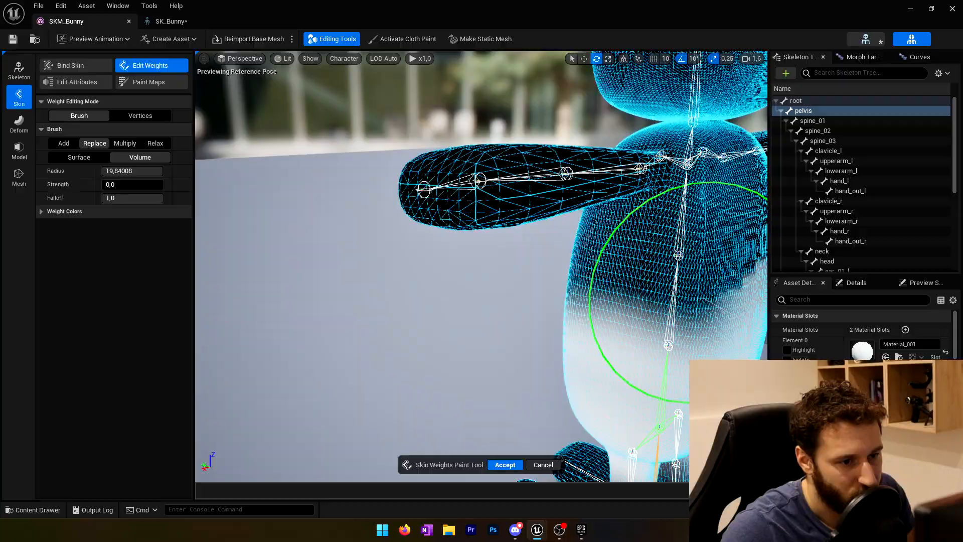
right_drag(592, 296, 409, 280)
mouse_move(409, 279)
mouse_down()
mouse_move(419, 301)
mouse_move(507, 276)
mouse_move(312, 282)
mouse_move(403, 285)
mouse_up()
mouse_move(403, 285)
right_down()
mouse_move(260, 289)
mouse_move(211, 331)
mouse_move(151, 336)
right_up()
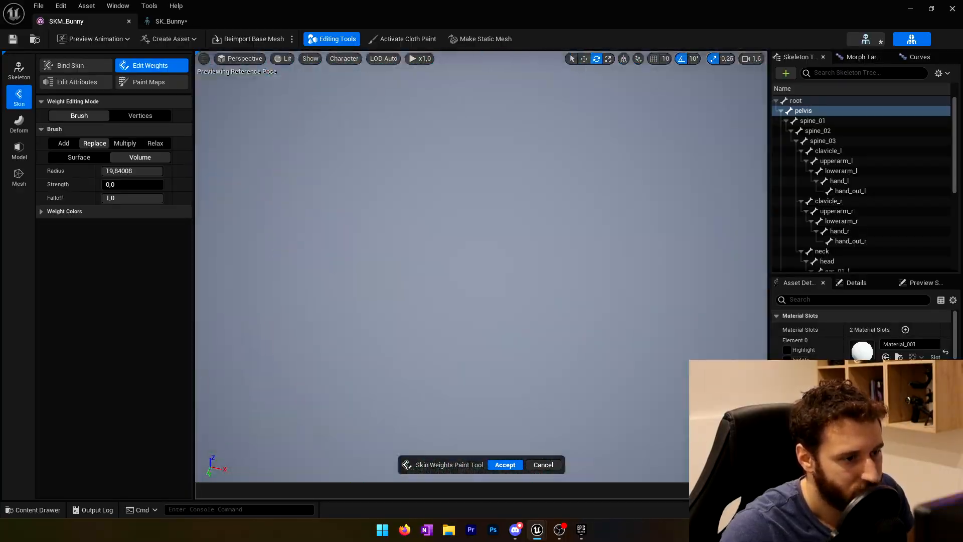
right_drag(404, 285, 241, 278)
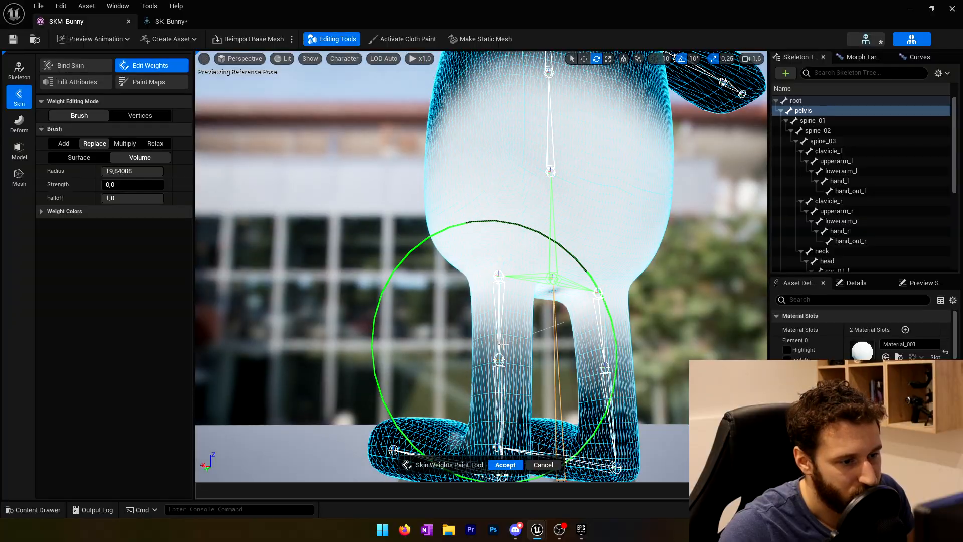
Erase pelvis weight from both legs up to the hip joints.
mouse_move(495, 347)
mouse_down()
mouse_move(507, 311)
mouse_move(511, 342)
mouse_move(587, 329)
mouse_up()
mouse_move(587, 329)
right_down()
mouse_move(561, 331)
mouse_move(598, 333)
mouse_move(474, 333)
right_up()
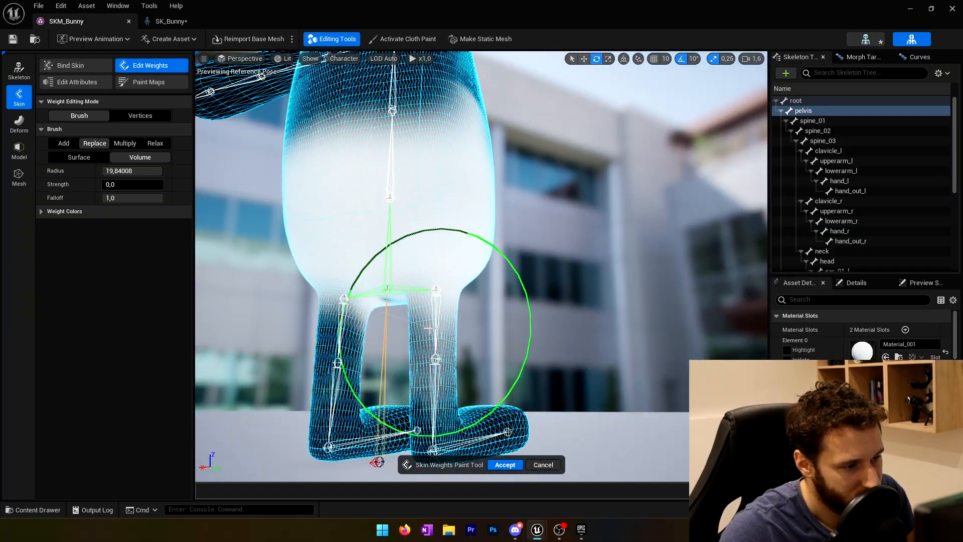
mouse_move(452, 337)
mouse_down()
mouse_move(444, 351)
mouse_move(338, 381)
mouse_move(333, 408)
mouse_move(413, 401)
mouse_up()
right_drag(413, 401, 385, 412)
mouse_move(429, 379)
right_down()
mouse_move(516, 374)
mouse_move(647, 387)
right_up()
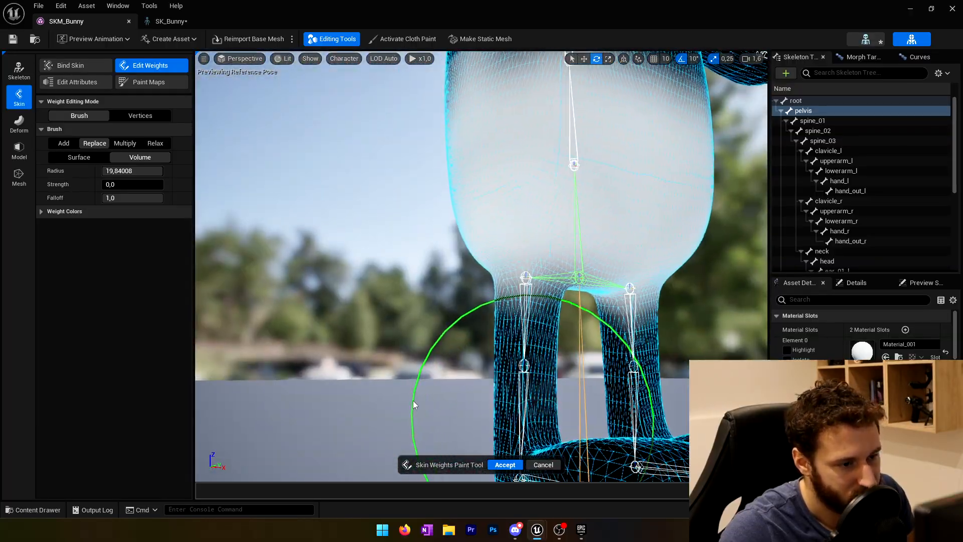
mouse_move(524, 386)
mouse_down()
mouse_move(557, 374)
mouse_move(654, 381)
mouse_move(652, 353)
mouse_move(501, 351)
mouse_move(655, 351)
mouse_up()
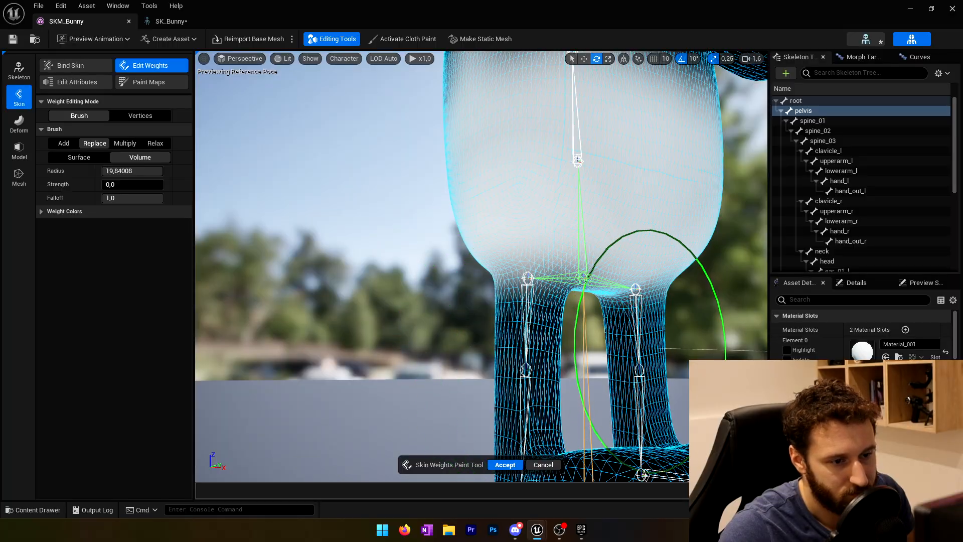
mouse_move(655, 351)
right_down()
mouse_move(712, 331)
mouse_move(693, 372)
mouse_move(662, 387)
mouse_move(658, 349)
right_up()
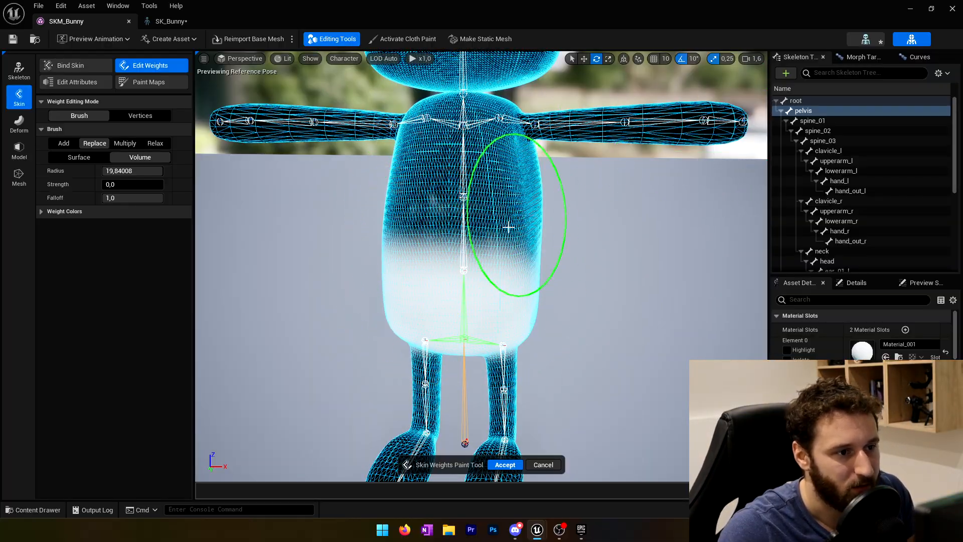
Resize the Volume brush, raise its strength to full, and paint pelvis weight across the lower torso.
mouse_move(505, 415)
right_down()
mouse_move(485, 438)
mouse_move(532, 371)
right_up()
drag(132, 171, 120, 171)
mouse_move(452, 281)
right_down()
mouse_move(372, 294)
mouse_move(473, 404)
right_up()
mouse_move(120, 171)
mouse_down()
mouse_move(146, 171)
mouse_move(131, 171)
mouse_up()
click(79, 157)
mouse_move(474, 394)
right_down()
mouse_move(590, 233)
mouse_move(469, 194)
mouse_move(522, 210)
mouse_move(359, 255)
right_up()
click(140, 157)
mouse_move(510, 271)
right_down()
mouse_move(570, 205)
mouse_move(501, 301)
right_up()
drag(106, 185, 162, 184)
right_drag(401, 271, 333, 243)
drag(131, 171, 117, 171)
mouse_move(537, 281)
mouse_down()
mouse_move(449, 322)
mouse_move(466, 328)
mouse_up()
right_drag(466, 329, 486, 312)
drag(487, 312, 637, 346)
Continue the pelvis weight around the remaining sides of the lower torso for full coverage.
mouse_move(637, 347)
right_down()
mouse_move(587, 351)
mouse_move(654, 265)
right_up()
right_drag(685, 184, 339, 254)
mouse_move(340, 254)
mouse_down()
mouse_move(375, 292)
mouse_move(555, 290)
mouse_up()
mouse_move(555, 290)
right_down()
mouse_move(694, 332)
mouse_move(540, 273)
right_up()
drag(540, 274, 521, 288)
right_drag(521, 288, 434, 293)
drag(434, 293, 477, 251)
mouse_move(477, 252)
right_down()
mouse_move(668, 270)
mouse_move(467, 239)
mouse_move(249, 274)
mouse_move(410, 262)
mouse_move(511, 276)
mouse_move(312, 224)
mouse_move(564, 275)
mouse_move(625, 146)
mouse_move(482, 251)
right_up()
Select spine_01, set the brush radius to 9.765 and strength to 0.016, and reduce its weight around the lower torso.
click(812, 121)
drag(117, 172, 131, 172)
mouse_move(428, 260)
right_down()
mouse_move(359, 202)
mouse_move(481, 261)
mouse_move(454, 318)
right_up()
drag(160, 185, 104, 185)
drag(454, 318, 454, 336)
right_drag(454, 336, 382, 304)
mouse_move(381, 303)
mouse_down()
mouse_move(366, 316)
mouse_move(432, 311)
mouse_up()
right_drag(432, 311, 509, 314)
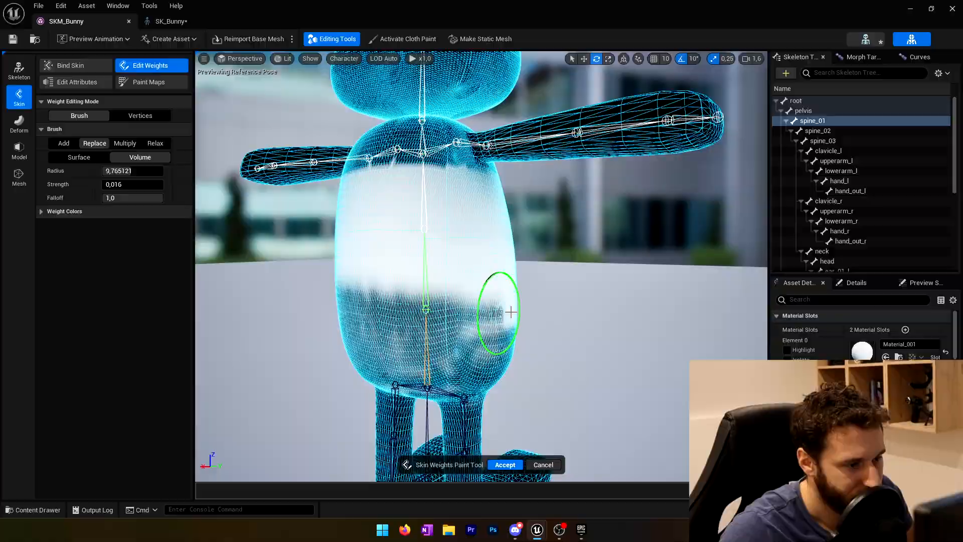
drag(509, 314, 486, 339)
Set the brush strength to 1.0 and paint spine_01 weight across the middle of the back.
right_drag(486, 339, 710, 228)
drag(104, 185, 163, 184)
drag(490, 221, 535, 245)
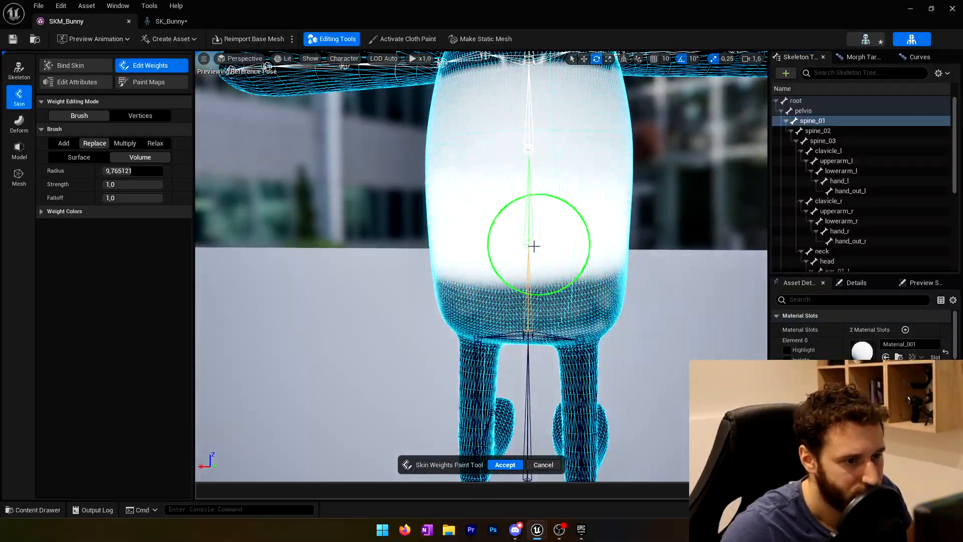
mouse_move(534, 245)
right_down()
mouse_move(344, 202)
mouse_move(437, 227)
mouse_move(484, 176)
mouse_move(527, 226)
right_up()
right_drag(576, 248, 326, 246)
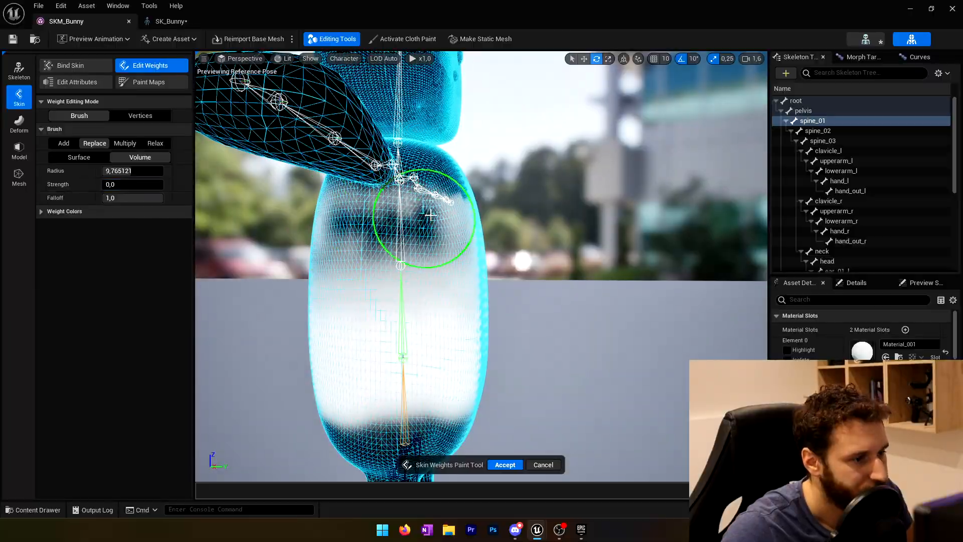
Erase spine_01 weight from the upper torso and shoulders with the Replace brush at strength 0.
mouse_move(430, 214)
right_down()
mouse_move(710, 318)
mouse_move(356, 333)
right_up()
drag(357, 333, 415, 276)
right_drag(415, 275, 516, 212)
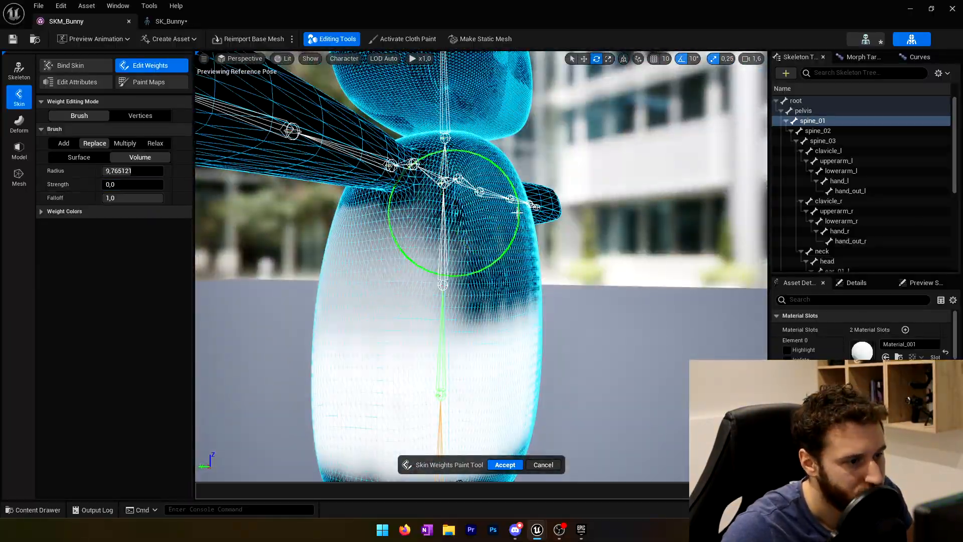
drag(517, 212, 423, 297)
right_drag(423, 297, 495, 307)
drag(495, 307, 467, 255)
mouse_move(466, 255)
right_down()
mouse_move(504, 321)
mouse_move(570, 123)
mouse_move(582, 224)
mouse_move(533, 319)
right_up()
Select spine_02 and erase its weight from the head and upper torso at strength 0.
click(817, 135)
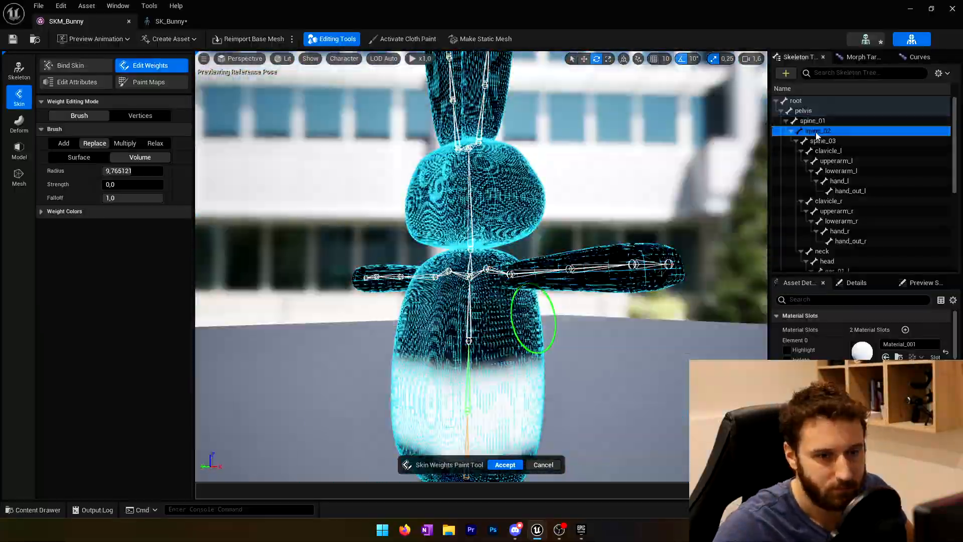
mouse_move(532, 271)
right_down()
mouse_move(390, 260)
mouse_move(402, 281)
mouse_move(352, 264)
right_up()
drag(353, 264, 452, 298)
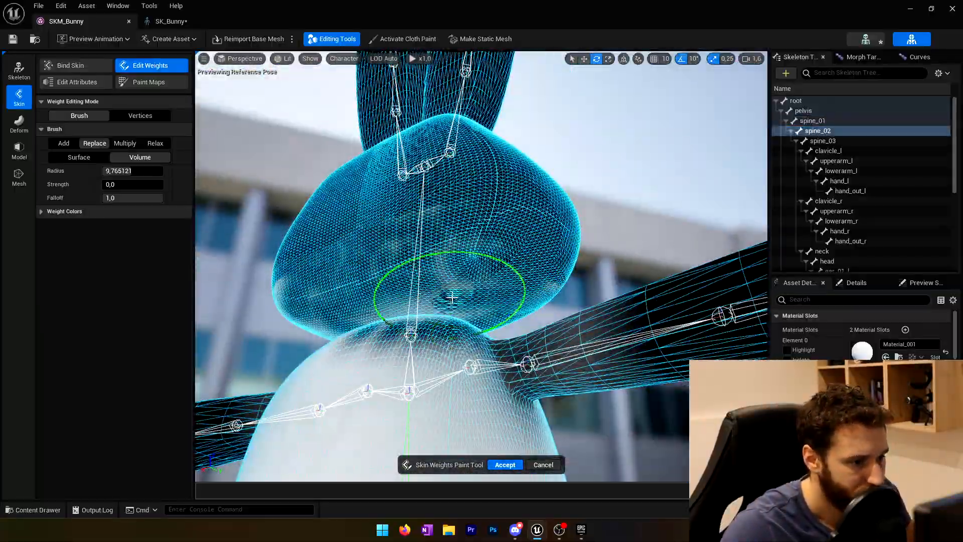
right_drag(452, 297, 557, 241)
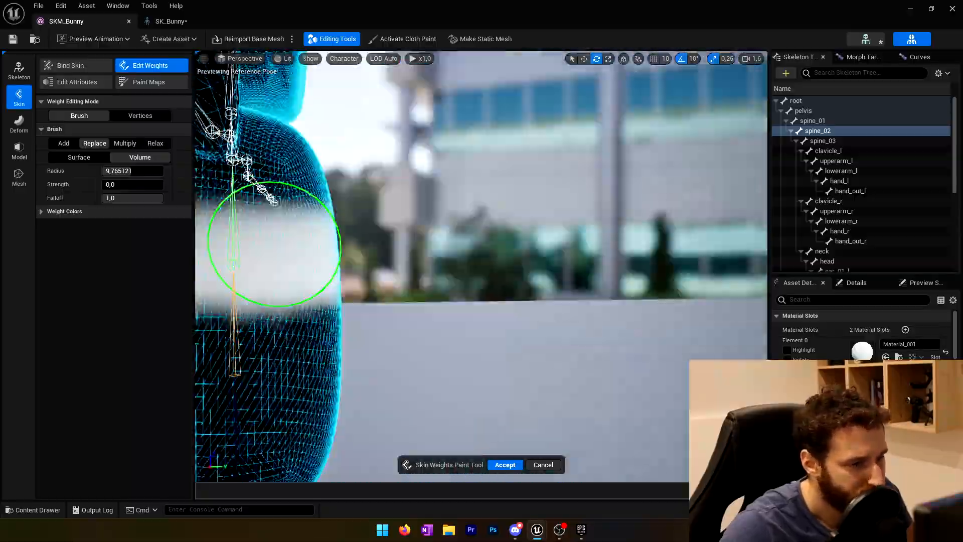
Set the brush strength to 1.0 and paint a full spine_02 weight band around the mid-torso.
right_drag(275, 245, 391, 201)
drag(108, 184, 161, 185)
drag(421, 256, 514, 256)
mouse_move(161, 185)
mouse_down()
mouse_move(116, 185)
mouse_move(162, 185)
mouse_up()
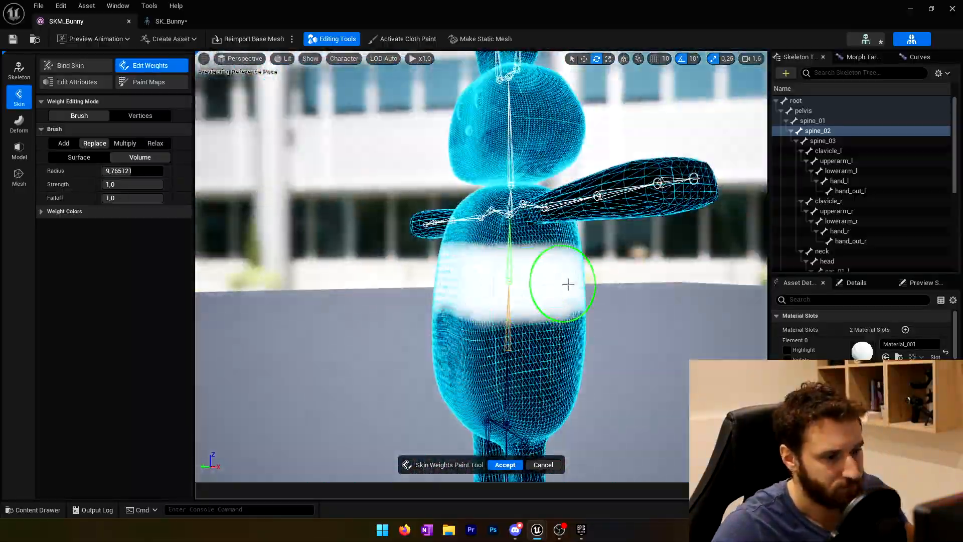
Select spine_03 and erase its excess weight outside the chest with the brush at strength 0.
click(822, 141)
right_drag(568, 285, 420, 221)
drag(162, 185, 103, 185)
drag(562, 223, 468, 231)
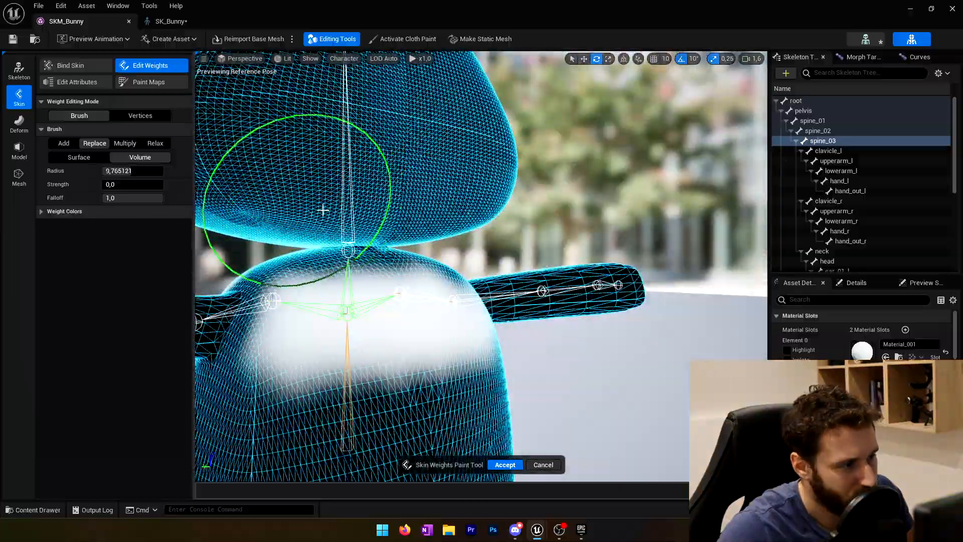
Set the brush radius to 4.008 and strength to 1.0, and paint spine_03 weight over the upper chest and shoulders.
drag(107, 185, 162, 185)
drag(130, 171, 113, 171)
drag(287, 310, 287, 324)
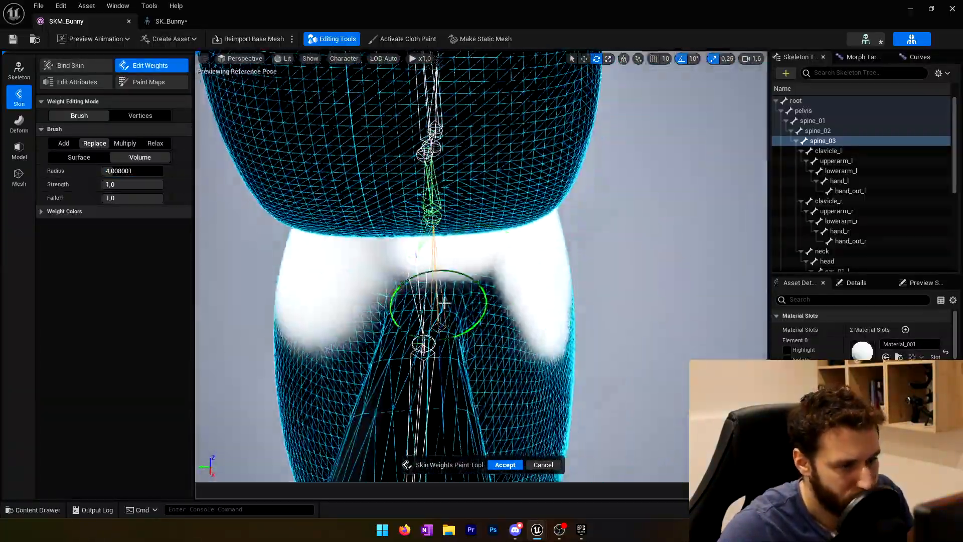
drag(484, 273, 512, 296)
mouse_move(160, 185)
mouse_down()
mouse_move(103, 184)
mouse_move(163, 185)
mouse_up()
alt+drag(351, 301, 433, 315)
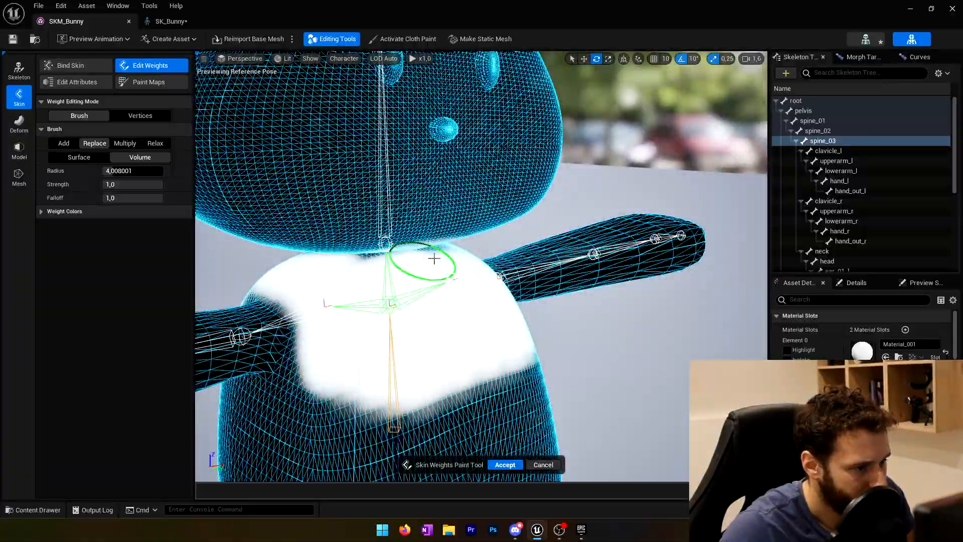
Erase spine_03 weight from the underside of the head using the Surface brush at strength 0.
scroll(477, 247, up, 4)
mouse_move(435, 259)
alt+mouse_down()
mouse_move(478, 248)
mouse_move(359, 229)
alt+mouse_up()
drag(160, 184, 103, 185)
mouse_move(559, 180)
alt+mouse_down()
mouse_move(462, 241)
mouse_move(262, 257)
alt+mouse_up()
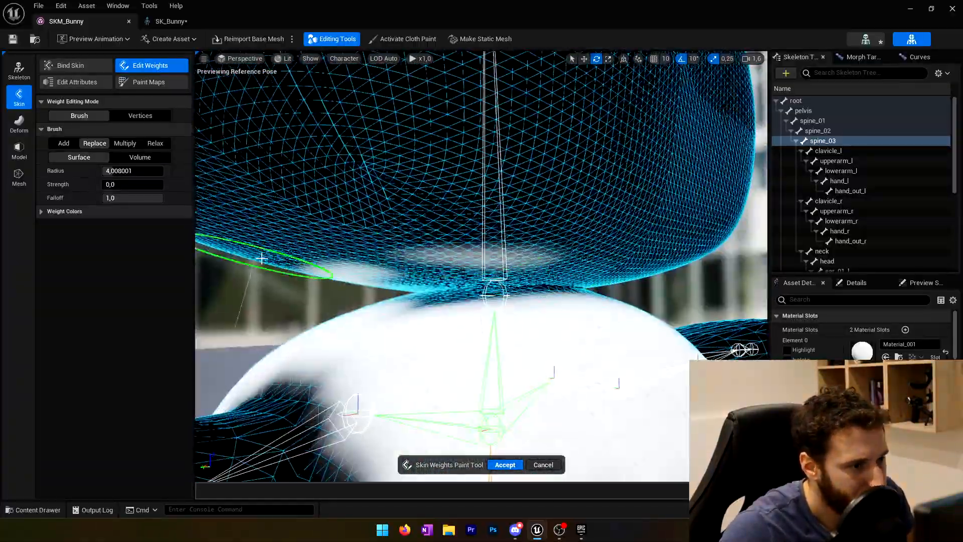
scroll(301, 266, down, 4)
scroll(321, 268, up, 5)
mouse_move(462, 186)
mouse_down()
mouse_move(390, 186)
mouse_move(446, 296)
mouse_move(456, 243)
mouse_move(452, 327)
mouse_move(326, 287)
mouse_move(431, 281)
mouse_up()
scroll(391, 186, down, 4)
Check the clavicle_r weights, reselect spine_03, and accept the painted skin weights.
scroll(452, 327, up, 3)
click(825, 202)
click(822, 141)
alt+drag(502, 281, 445, 288)
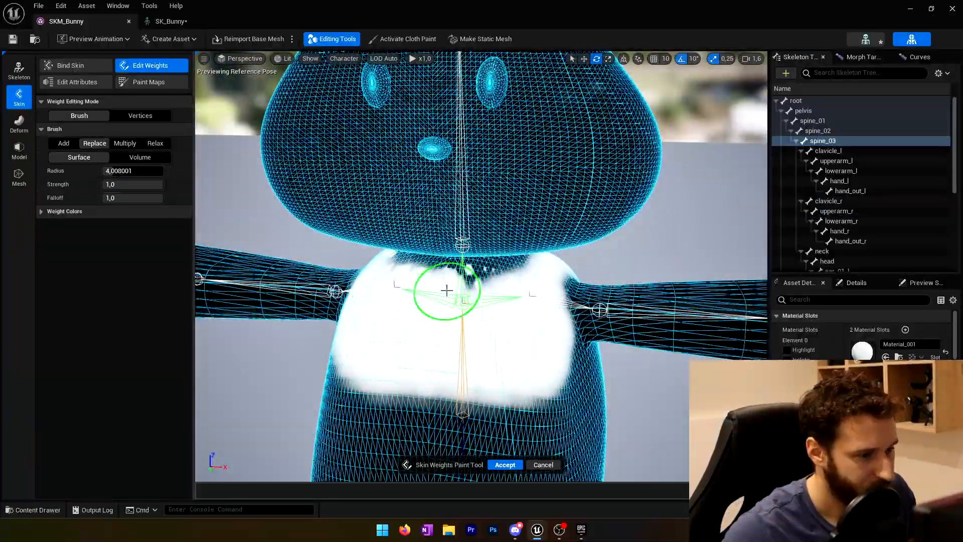
scroll(445, 288, down, 4)
click(511, 465)
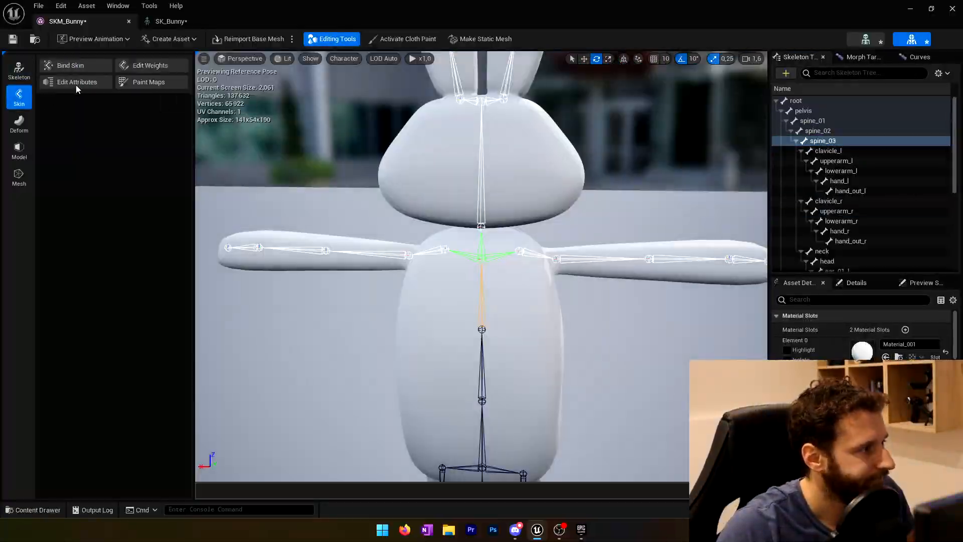
Reopen Edit Weights, set the Replace Surface brush to radius 20 and strength 0, and accept the weights.
click(151, 66)
alt+drag(351, 301, 436, 306)
click(94, 144)
click(79, 157)
drag(151, 185, 102, 184)
click(133, 171)
text(20)
key(Return)
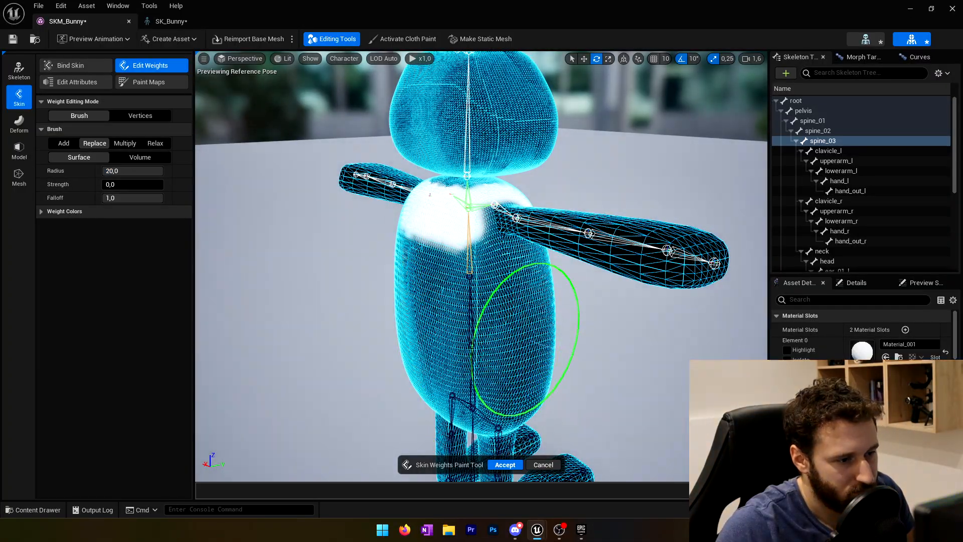
alt+drag(527, 339, 351, 331)
click(505, 465)
Leave the editing tools, test-rotate spine_01 to check the torso deformation, and undo the rotation.
click(307, 41)
drag(366, 113, 358, 135)
click(387, 281)
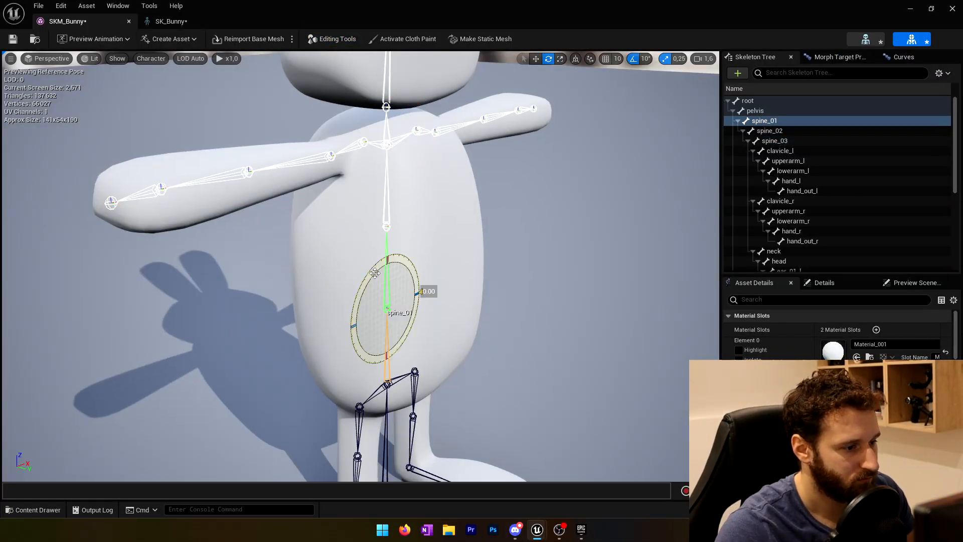
drag(362, 288, 355, 311)
alt+drag(281, 311, 362, 301)
key(ctrl+z)
Test-rotate spine_02 sideways to check how the upper body bends, and undo the rotation.
click(365, 321)
click(365, 223)
drag(343, 202, 422, 247)
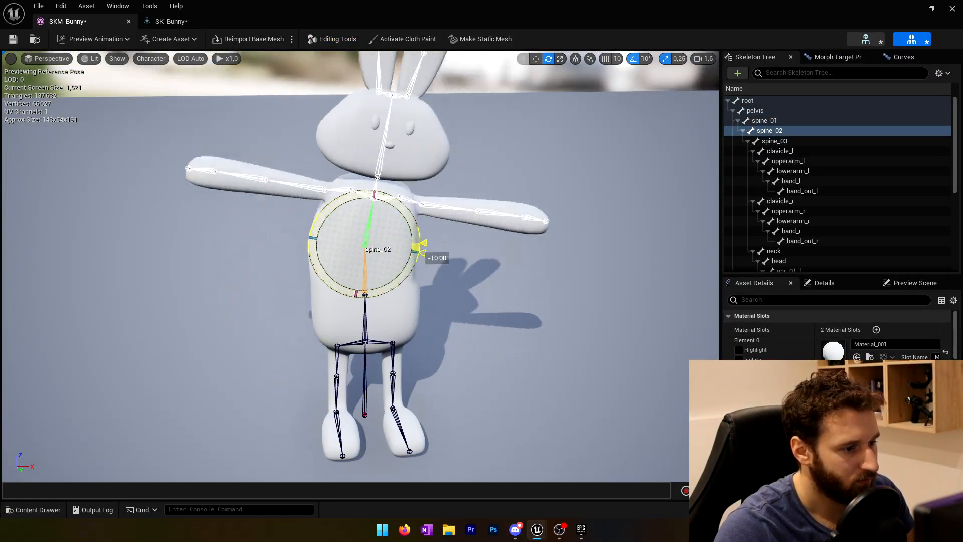
key(ctrl+z)
Test-rotate the neck bone to check the head deformation, and undo the rotation.
right_drag(421, 247, 424, 201)
click(379, 258)
drag(343, 243, 319, 138)
key(ctrl+z)
Reopen the editing tools with Edit Weights and select spine_03 to show its weights.
click(332, 39)
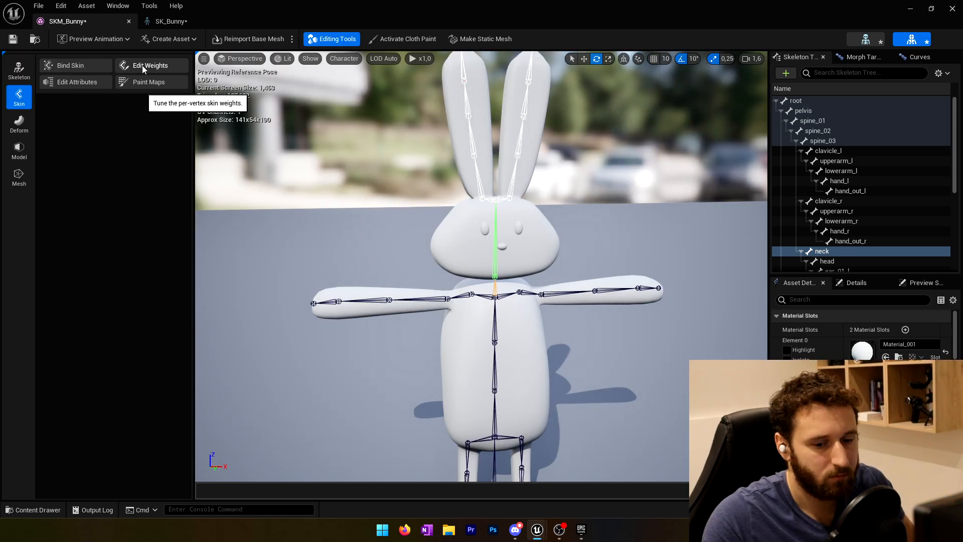
click(142, 65)
click(835, 257)
click(823, 125)
right_drag(652, 241, 630, 281)
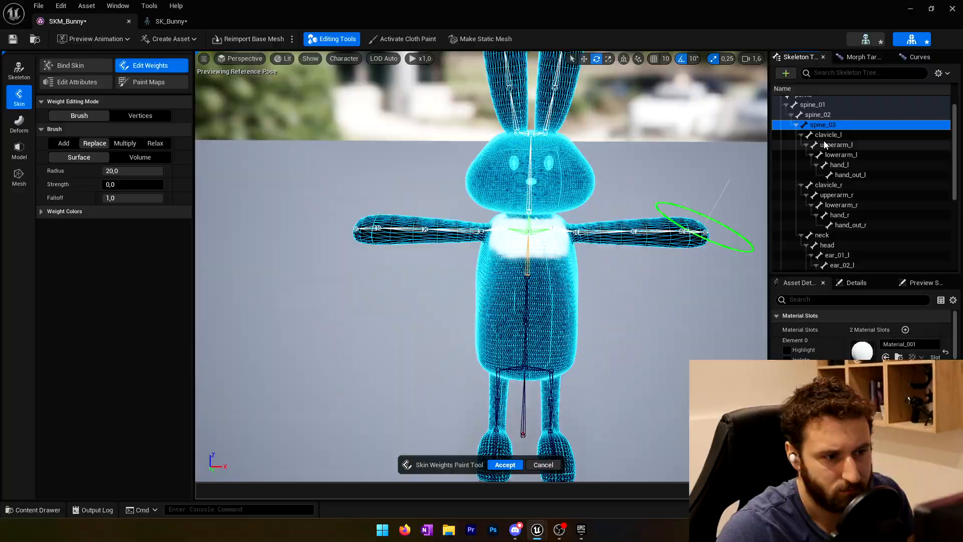
Select upperarm_l and erase its stray weights on the head using a Replace volume brush at radius 20 and strength 0.
click(825, 145)
right_drag(551, 261, 402, 263)
drag(402, 262, 351, 241)
mouse_move(351, 240)
right_down()
mouse_move(349, 211)
mouse_move(401, 236)
right_up()
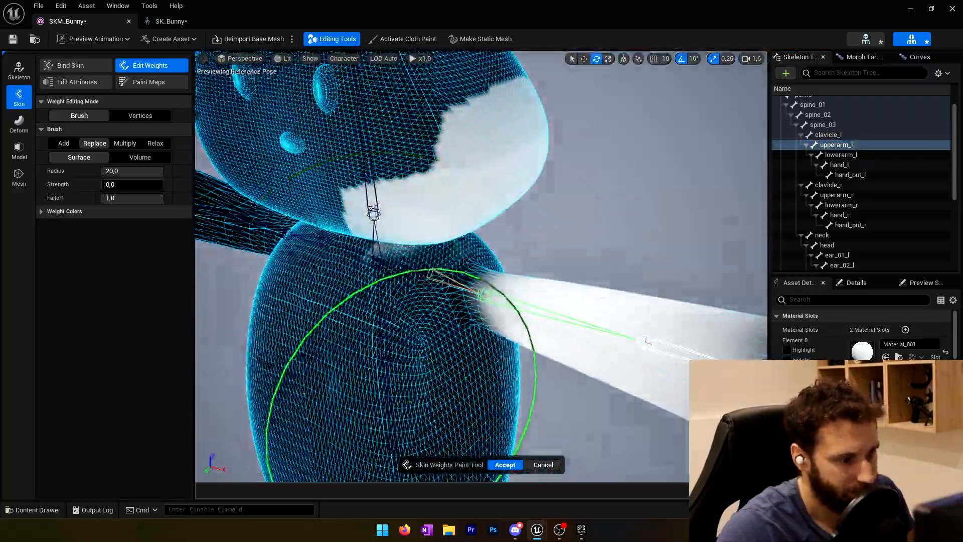
click(140, 158)
drag(441, 165, 462, 148)
mouse_move(463, 148)
right_down()
mouse_move(536, 224)
mouse_move(508, 252)
right_up()
drag(507, 252, 522, 316)
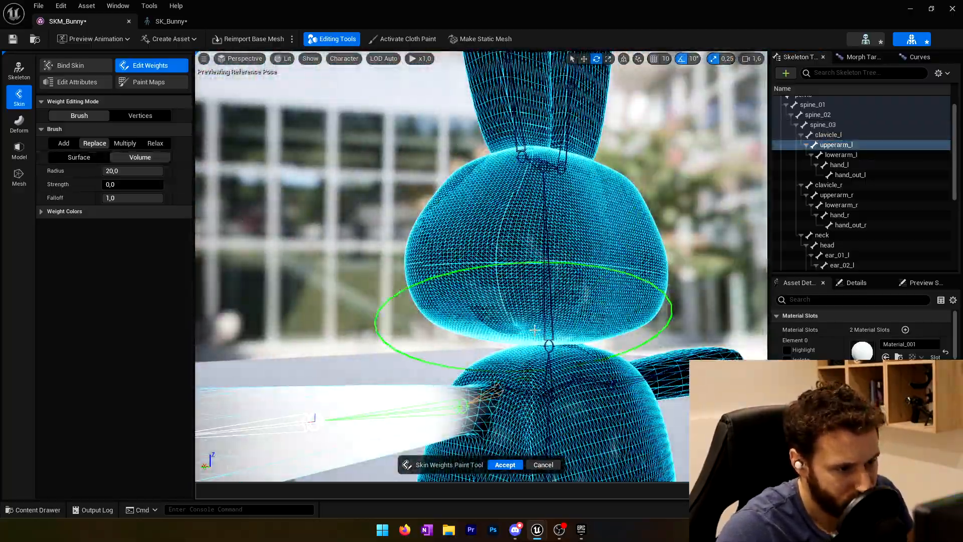
mouse_move(523, 316)
right_down()
mouse_move(431, 286)
mouse_move(502, 301)
right_up()
Shrink the brush radius to about 10.24 and repaint upperarm_l's weights along the arm, alternating the strength between painting and erasing.
key(b)
drag(529, 312, 501, 284)
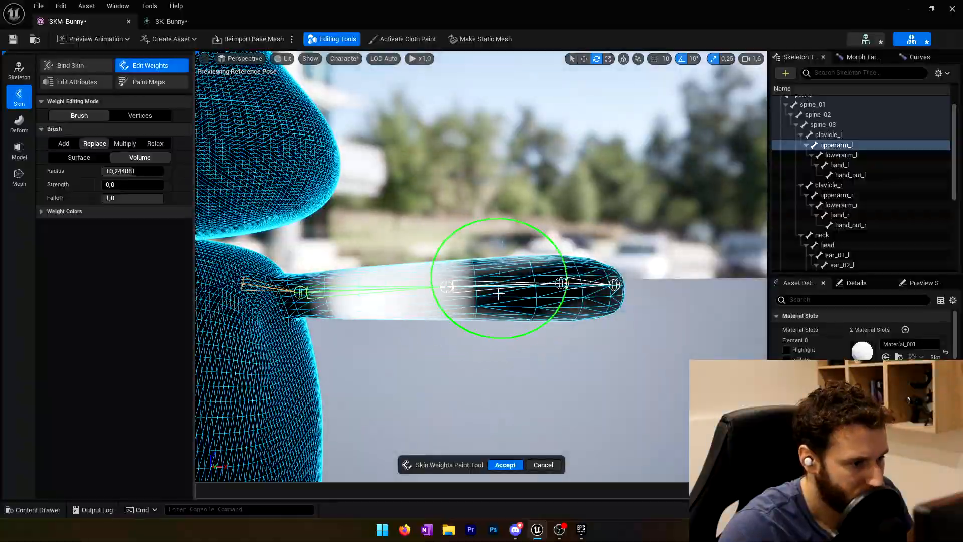
mouse_move(501, 284)
right_down()
mouse_move(530, 185)
mouse_move(452, 271)
right_up()
drag(371, 271, 432, 269)
drag(515, 267, 414, 266)
mouse_move(415, 267)
right_down()
mouse_move(484, 303)
mouse_move(354, 284)
mouse_move(431, 291)
right_up()
drag(106, 185, 163, 185)
drag(552, 293, 511, 297)
drag(156, 185, 103, 184)
click(572, 296)
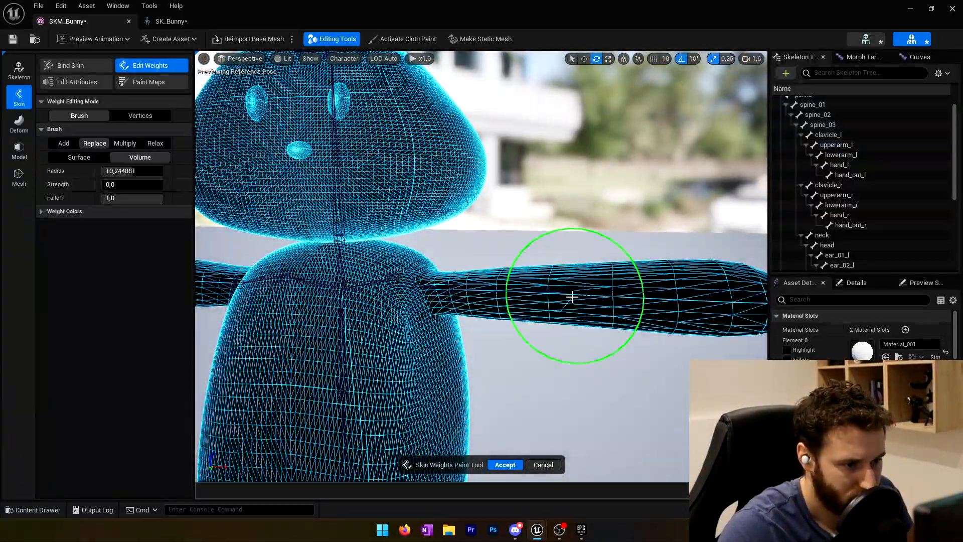
Compare the clavicle_l and upperarm_l weights, and set up a Relax brush with a 6.4068 radius for smoothing upperarm_l.
click(829, 135)
click(832, 147)
mouse_move(592, 261)
right_down()
mouse_move(520, 190)
mouse_move(512, 295)
mouse_move(488, 286)
mouse_move(475, 245)
mouse_move(322, 182)
right_up()
click(155, 144)
drag(150, 171, 120, 172)
right_drag(502, 281, 423, 317)
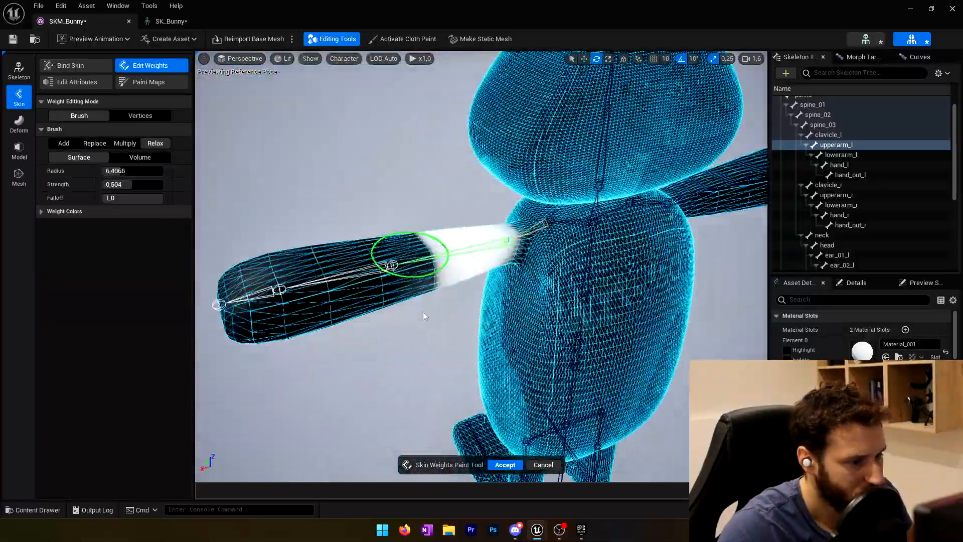
Refine upperarm_l's weights around the shoulder with a Replace volume brush of radius about 6.28, alternating painting and erasing strengths.
click(94, 144)
click(140, 157)
drag(120, 171, 133, 171)
drag(131, 185, 103, 184)
right_drag(613, 370, 482, 281)
drag(133, 171, 126, 171)
right_drag(481, 281, 570, 411)
drag(104, 184, 163, 184)
mouse_move(569, 410)
right_down()
mouse_move(497, 236)
mouse_move(451, 246)
right_up()
drag(126, 171, 118, 171)
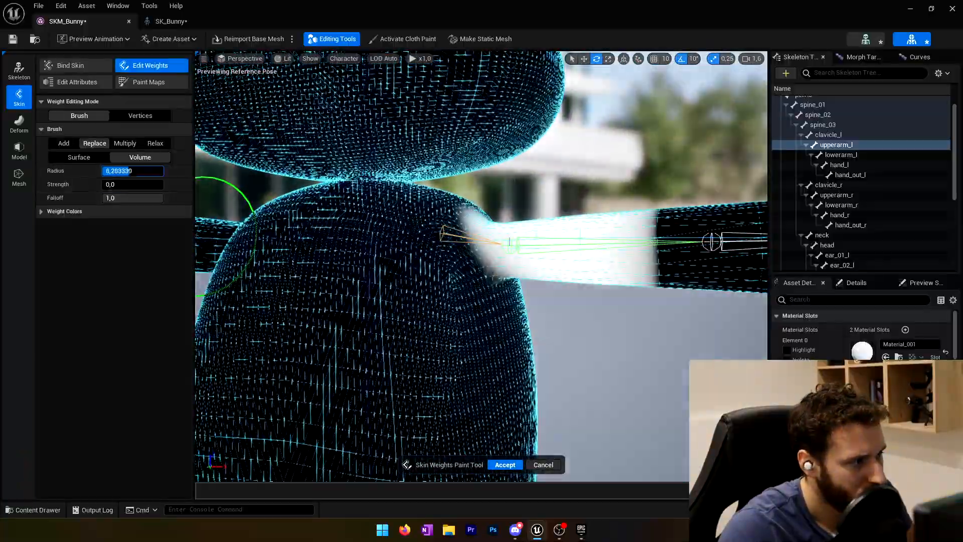
mouse_move(452, 281)
right_down()
mouse_move(488, 227)
mouse_move(405, 462)
right_up()
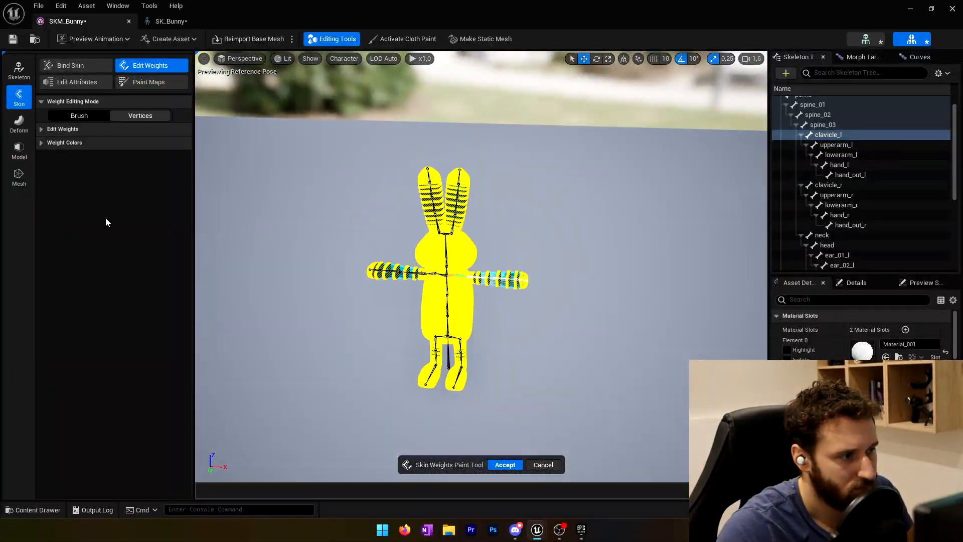
Erase clavicle_l's stray weights on the head and torso using a Replace volume brush at radius 20 and strength 0.
click(79, 115)
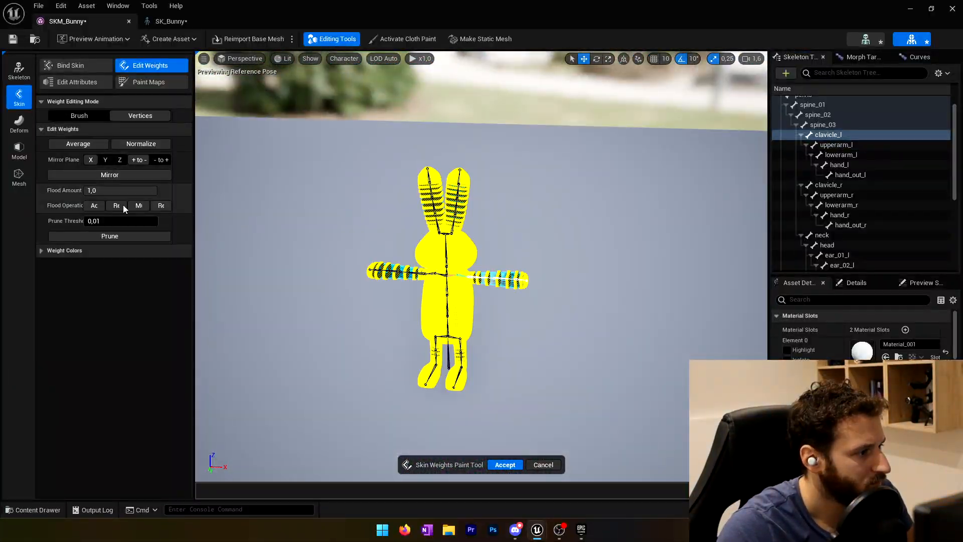
scroll(472, 326, up, 2)
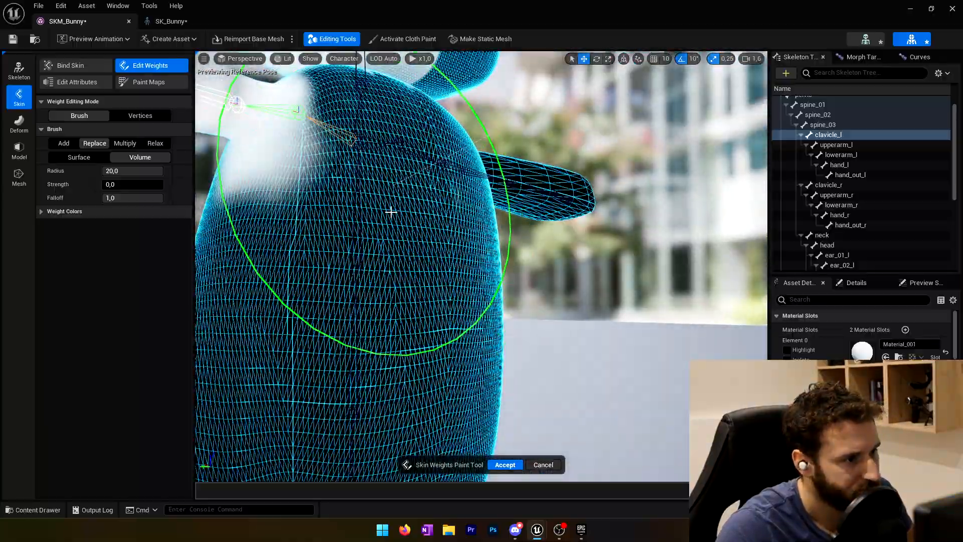
alt+drag(391, 211, 400, 284)
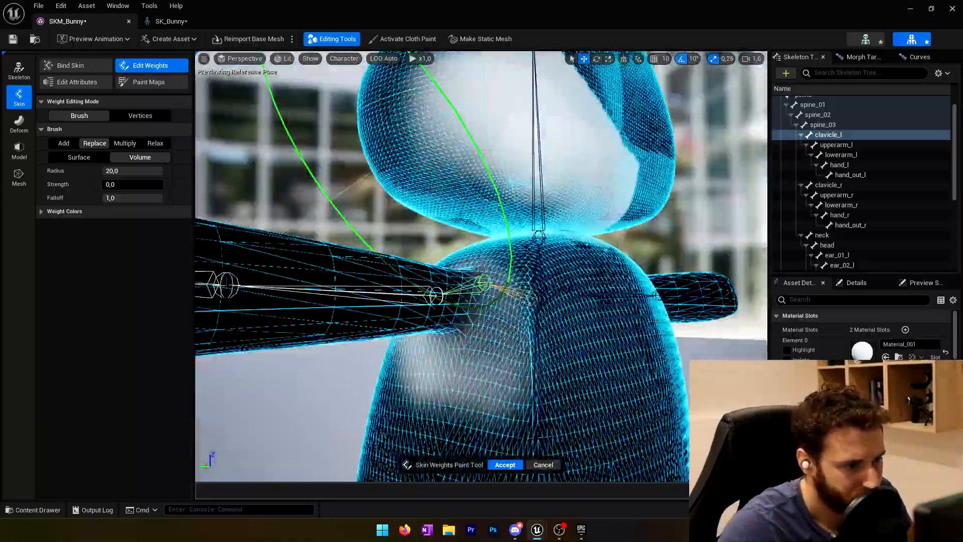
drag(432, 371, 552, 160)
mouse_move(552, 160)
alt+mouse_down()
mouse_move(462, 160)
mouse_move(527, 359)
mouse_move(416, 293)
mouse_move(321, 301)
alt+mouse_up()
Raise the brush strength, adjust its radius and paint clavicle_l's weights around the shoulder.
drag(108, 184, 163, 184)
scroll(456, 321, up, 5)
key(b)
mouse_move(449, 266)
mouse_down()
mouse_move(462, 299)
mouse_move(351, 286)
mouse_up()
mouse_move(477, 226)
mouse_down()
mouse_move(431, 268)
mouse_move(522, 221)
mouse_move(354, 273)
mouse_move(563, 243)
mouse_move(465, 318)
mouse_move(421, 281)
mouse_move(502, 265)
mouse_up()
scroll(564, 243, up, 4)
scroll(465, 318, down, 5)
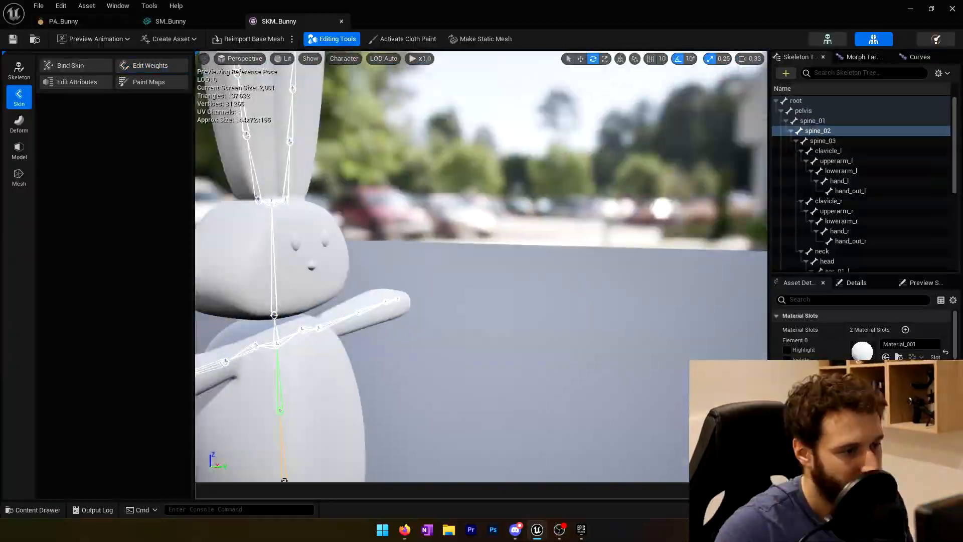
Leave the editing tools and test-rotate the head bone to check its deformation.
mouse_move(501, 254)
right_down()
mouse_move(422, 255)
mouse_move(481, 252)
right_up()
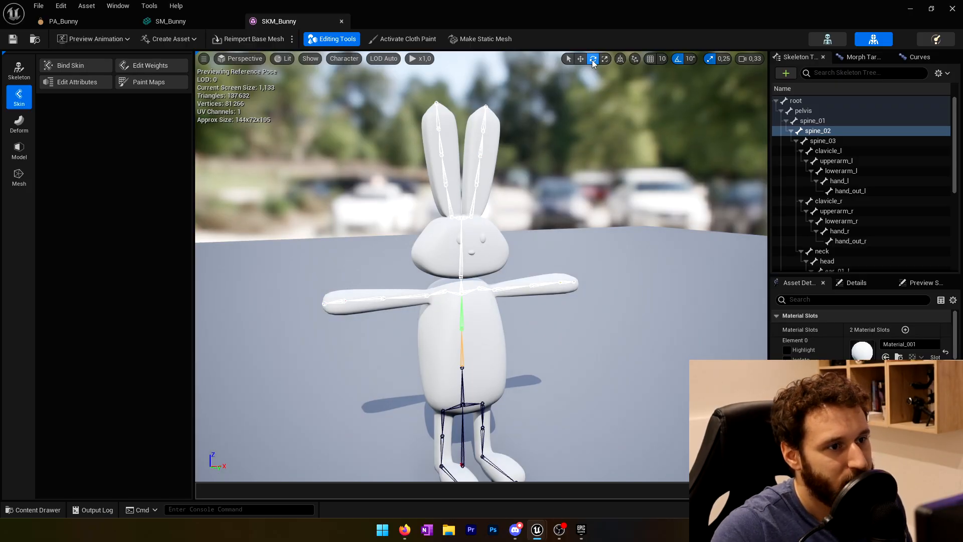
click(334, 39)
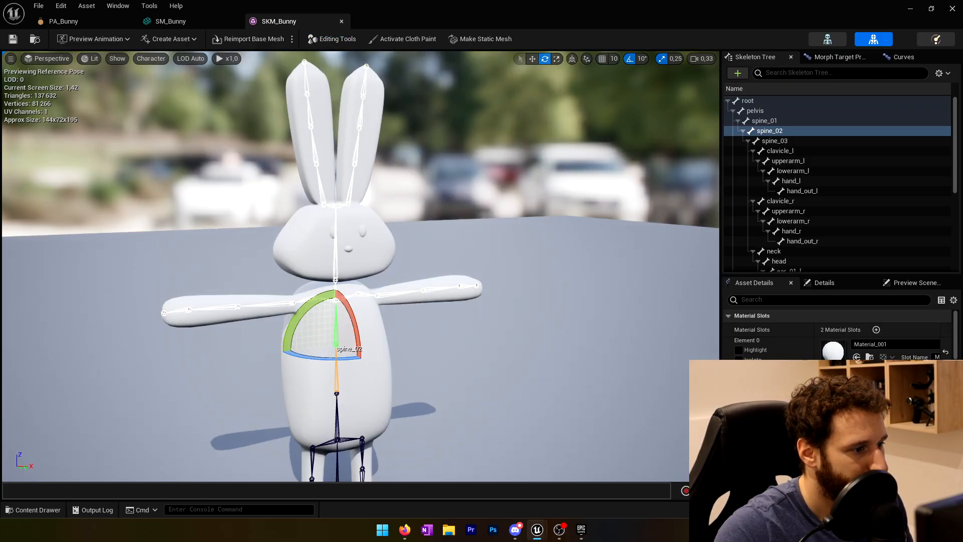
click(336, 259)
mouse_move(297, 244)
mouse_down()
mouse_move(284, 266)
mouse_move(314, 231)
mouse_move(296, 245)
mouse_up()
Test-rotate ear_01_l outward and inspect how the ear's base deforms.
click(355, 188)
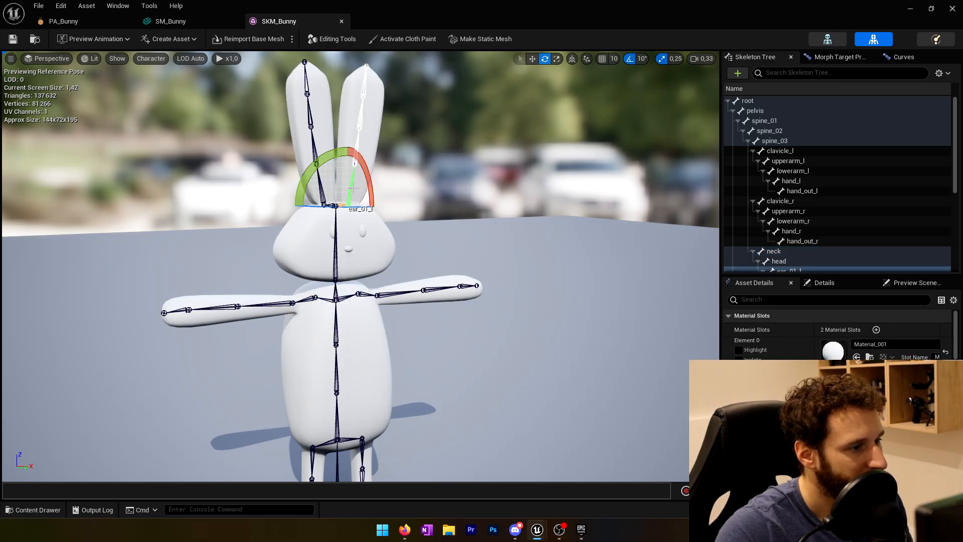
drag(328, 162, 395, 216)
key(w)
right_drag(395, 216, 417, 197)
key(s)
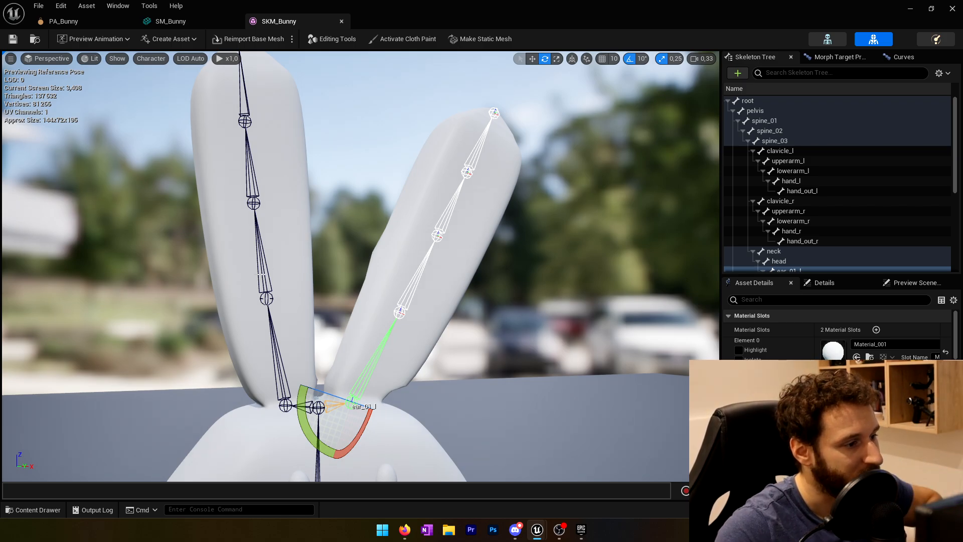
Test-rotate ear_02_r, and return ear_01_l to its upright pose.
click(262, 256)
mouse_move(229, 332)
mouse_down()
mouse_move(255, 354)
mouse_move(228, 332)
mouse_up()
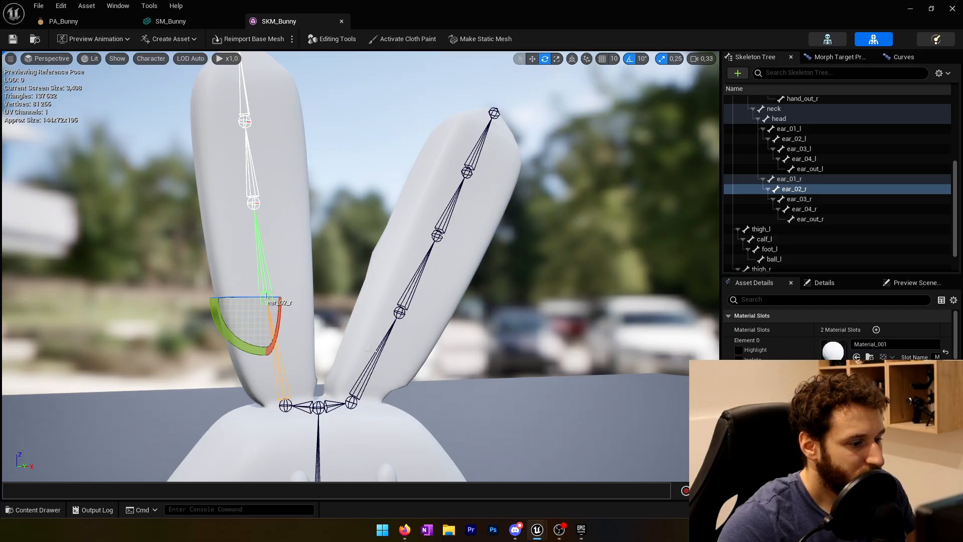
click(370, 365)
drag(305, 420, 315, 443)
right_drag(316, 426, 252, 504)
key(s)
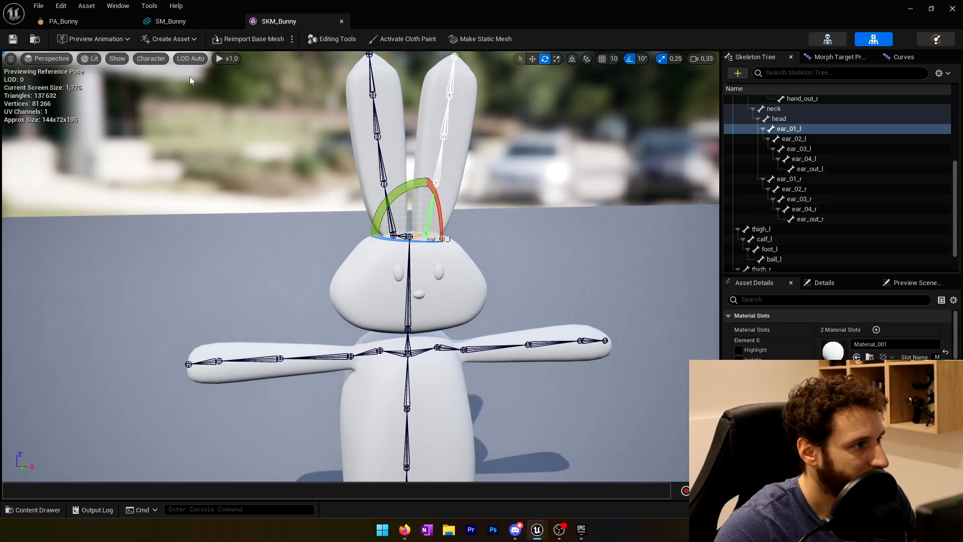
Save the skeletal mesh and enable No Gravity Simulation in the PA_Bunny physics asset.
click(15, 39)
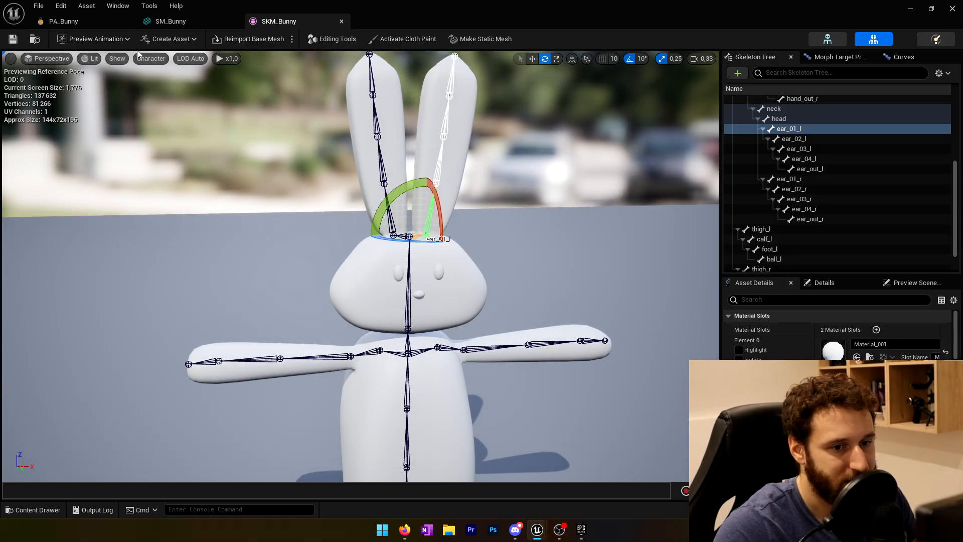
click(82, 22)
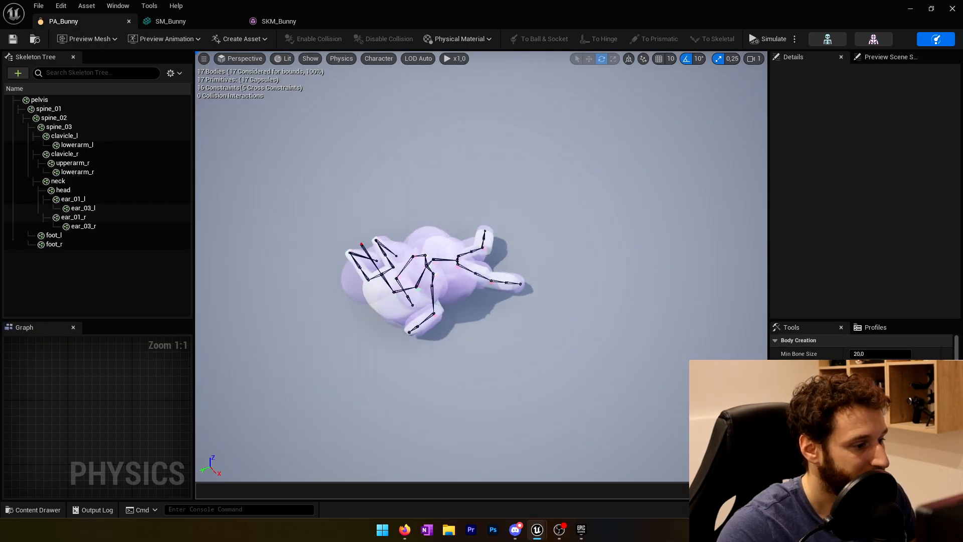
click(795, 39)
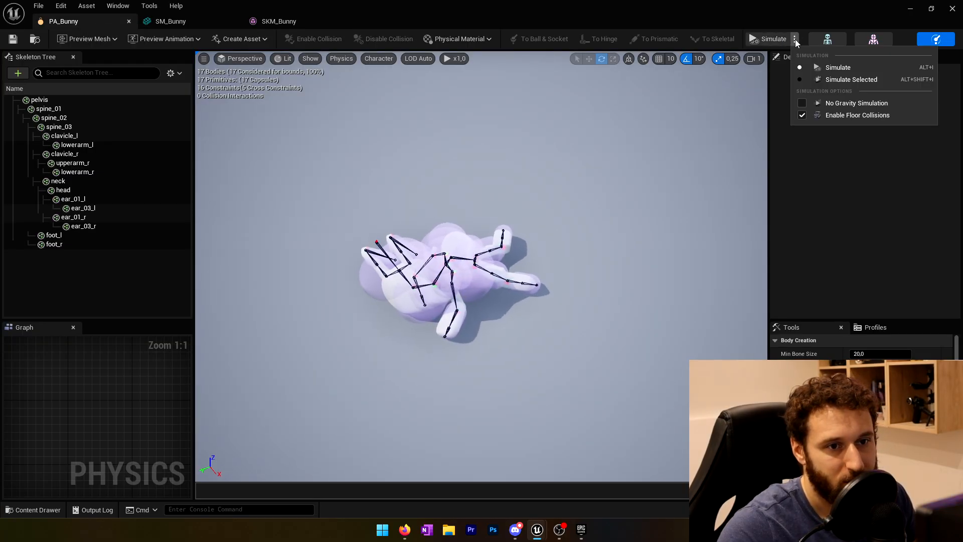
click(812, 103)
click(796, 39)
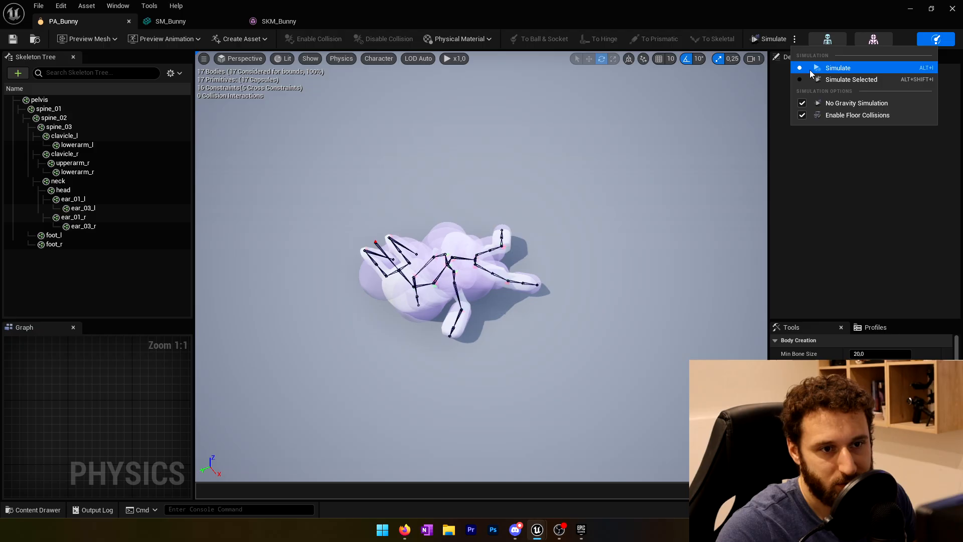
click(810, 68)
click(772, 40)
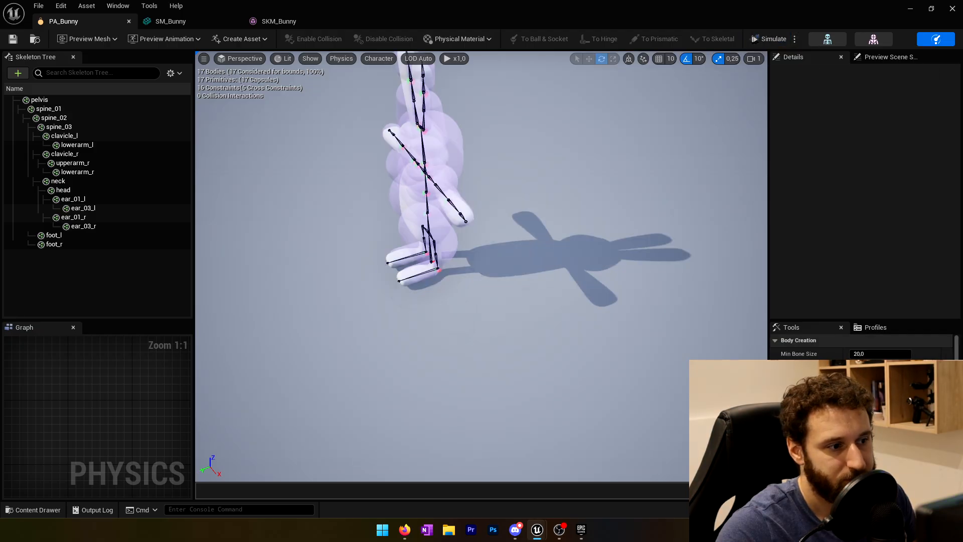
Inspect the collision bodies around the bunny and the options for the ear_03_l body.
key(w)
right_drag(501, 226, 461, 211)
key(s)
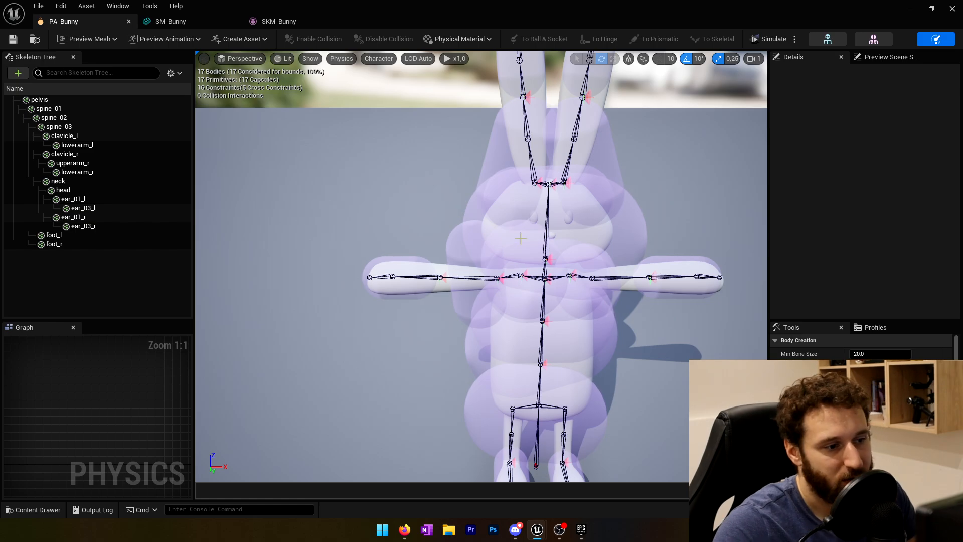
right_drag(595, 287, 590, 264)
right_click(541, 102)
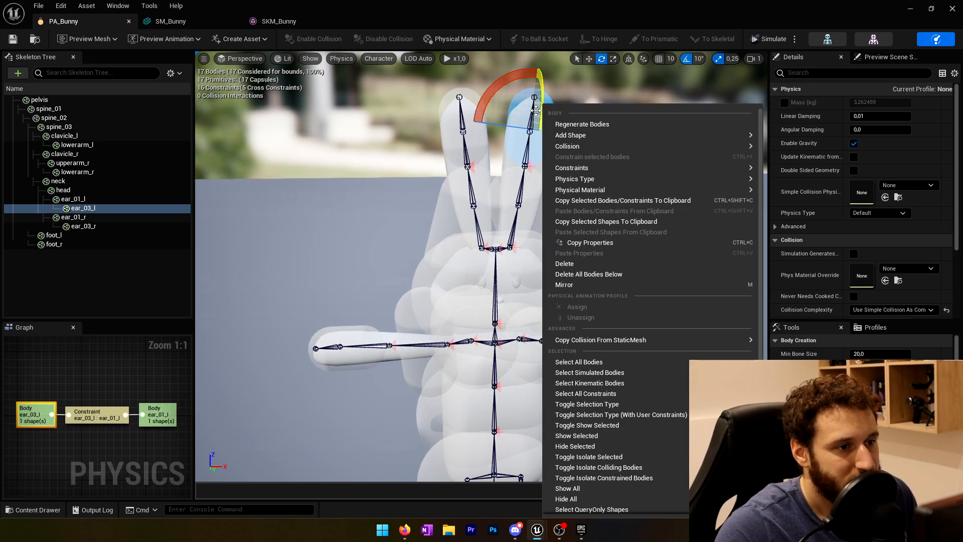
click(601, 93)
Run the physics simulation without gravity, pull on an ear body to test it, and stop the simulation.
click(796, 40)
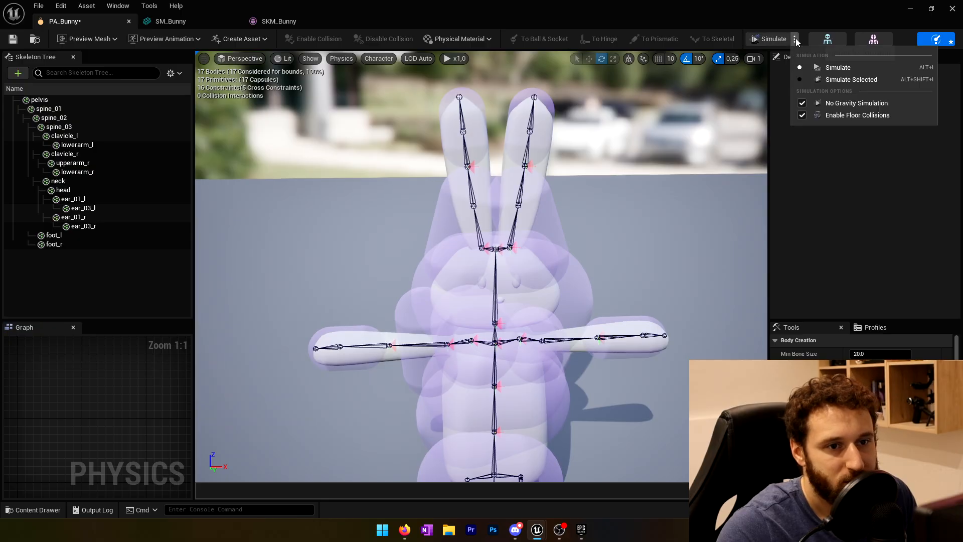
click(812, 71)
right_drag(537, 121, 361, 108)
right_drag(618, 160, 702, 173)
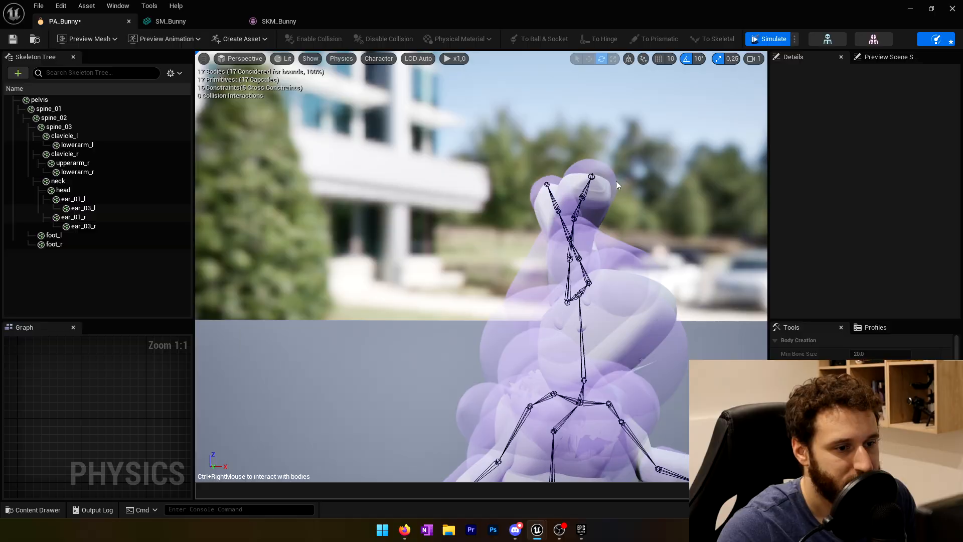
ctrl+right_drag(617, 186, 587, 162)
click(767, 38)
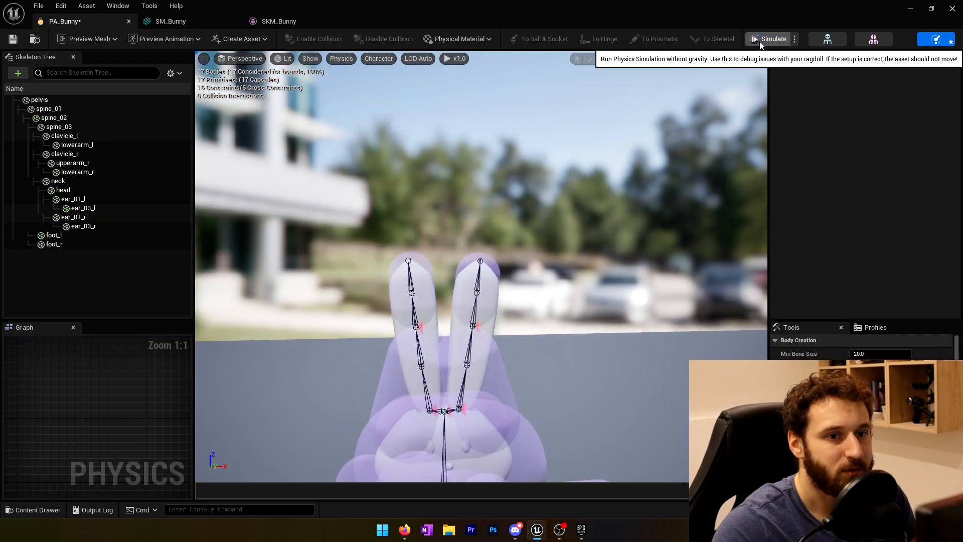
Review the IK_Bunny hierarchy and the retarget chain assigned to each bone.
click(32, 510)
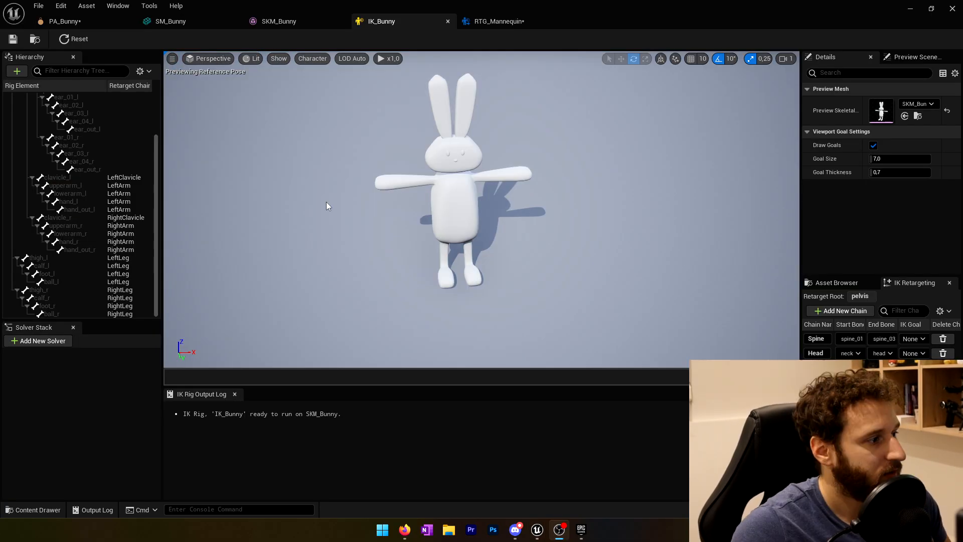
scroll(120, 220, up, 4)
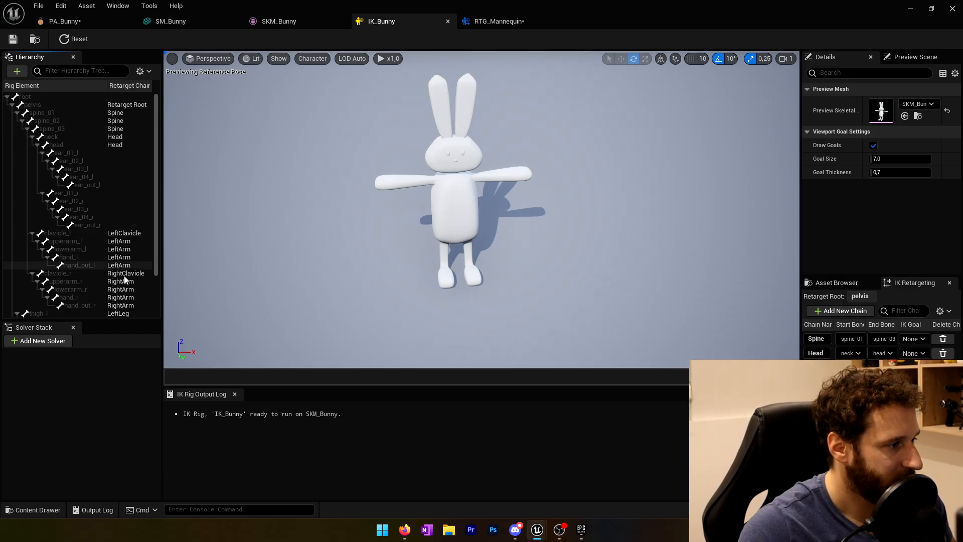
scroll(117, 223, down, 3)
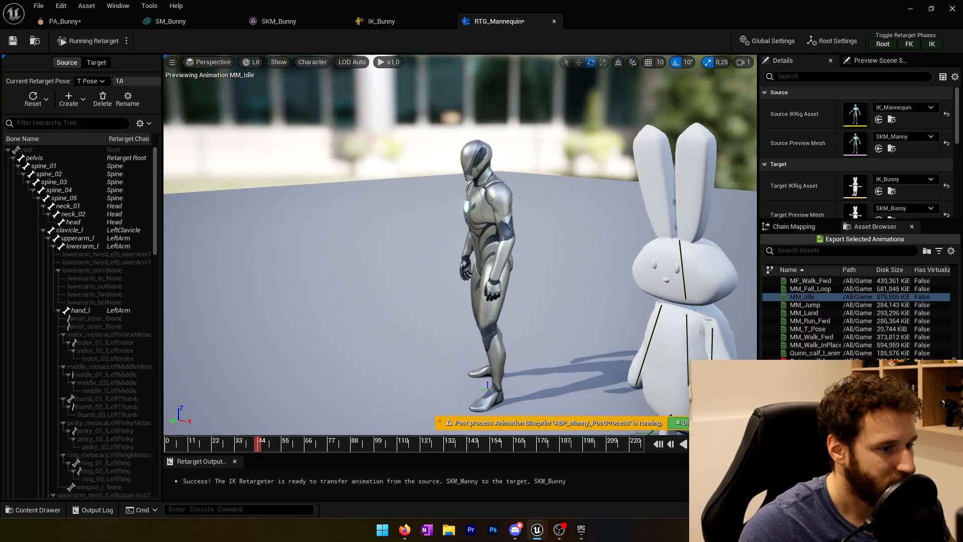
Examine the MM_Idle animation retargeted from the mannequin to the bunny in RTG_Mannequin.
right_drag(283, 179, 283, 179)
key(s)
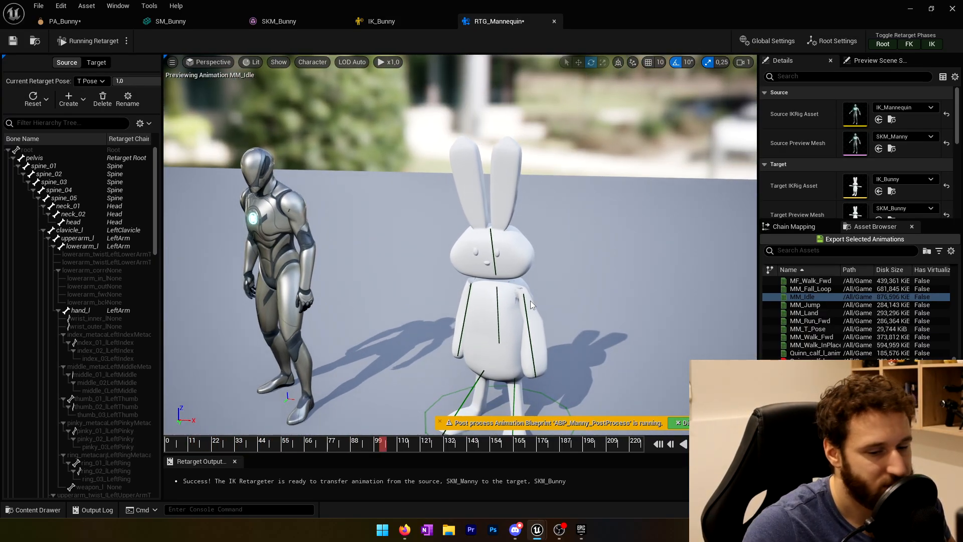
key(s)
right_drag(472, 342, 473, 365)
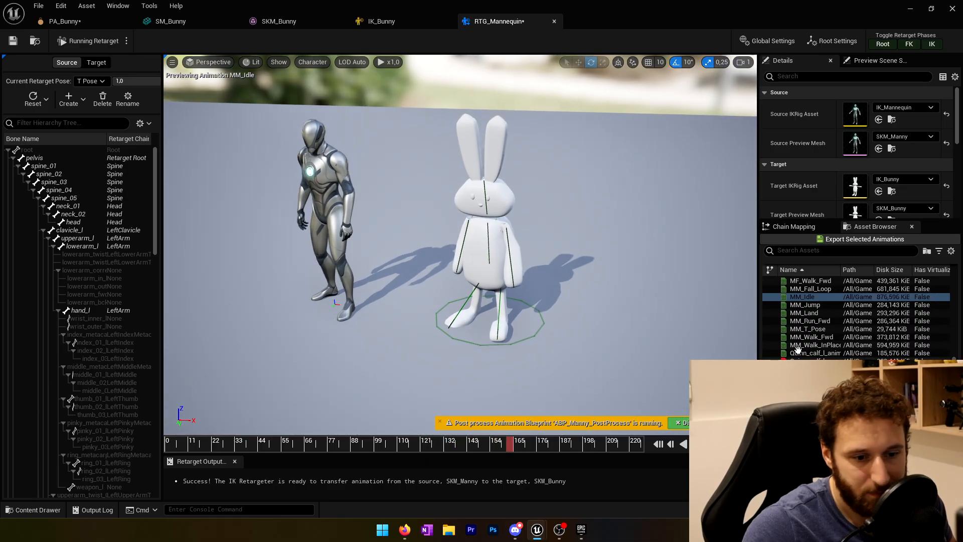
Preview the MF_Run_Fwd animation on the bunny and inspect its arms and torso up close.
scroll(808, 331, up, 1)
click(813, 297)
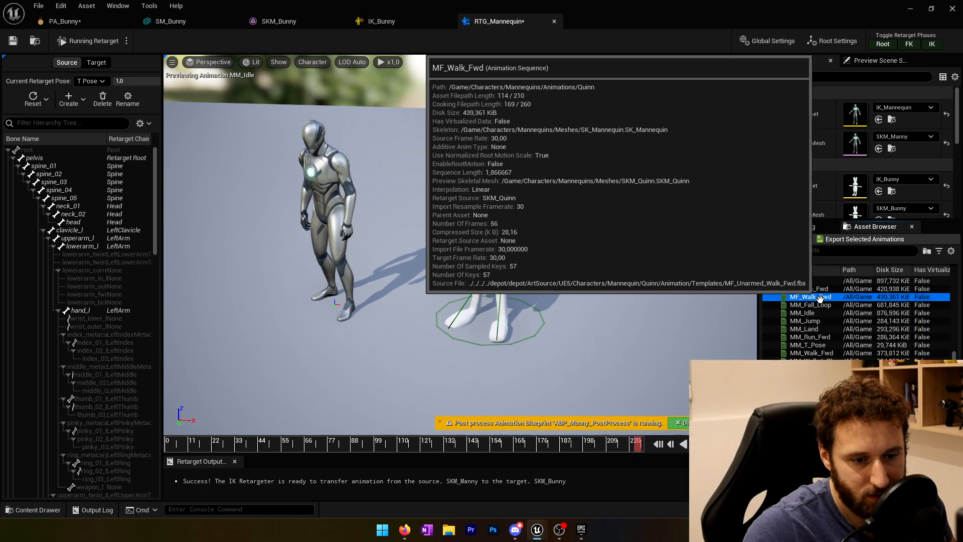
click(819, 290)
right_drag(575, 251, 575, 241)
key(w)
right_drag(517, 273, 522, 253)
key(s)
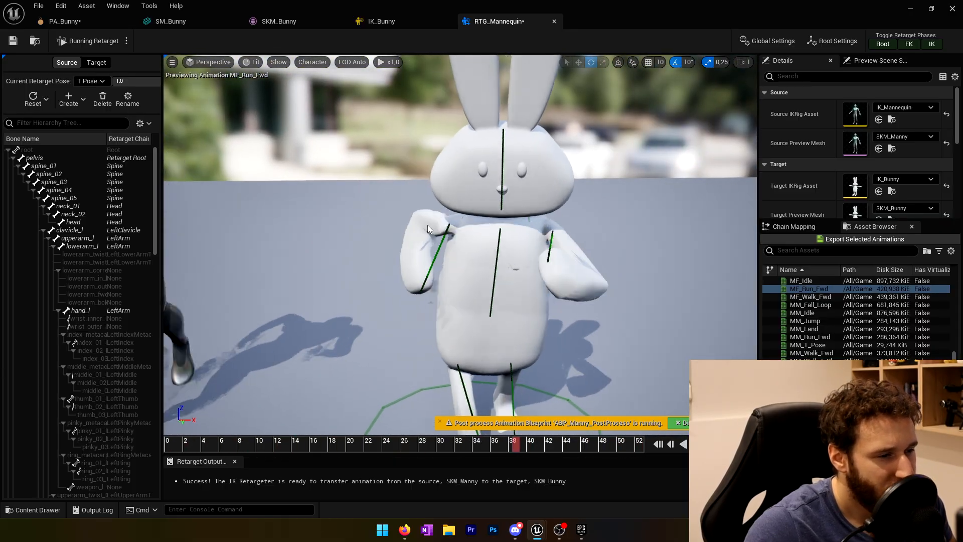
Check the bunny's retargeted run from behind and from the side.
alt+drag(555, 232, 301, 226)
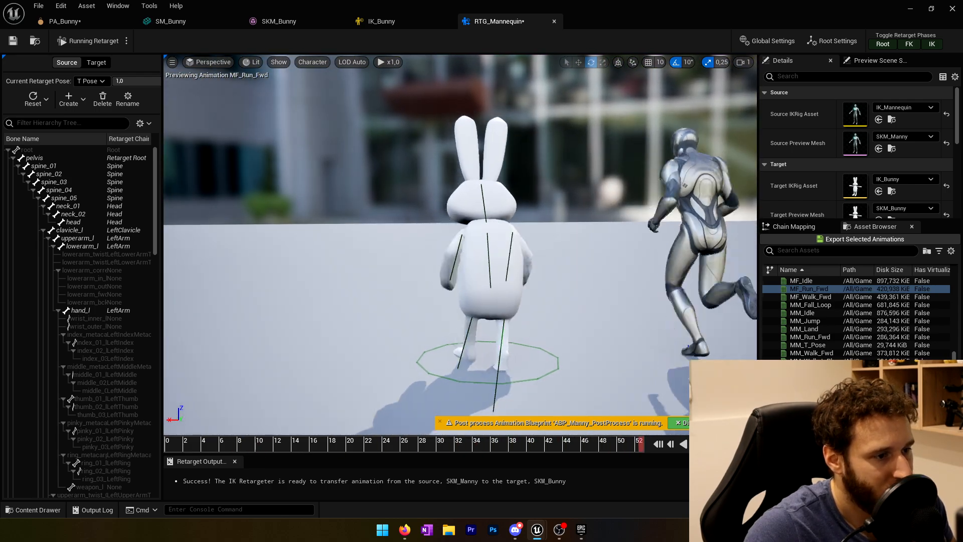
key(w)
right_drag(301, 226, 298, 212)
right_drag(555, 233, 578, 236)
key(s)
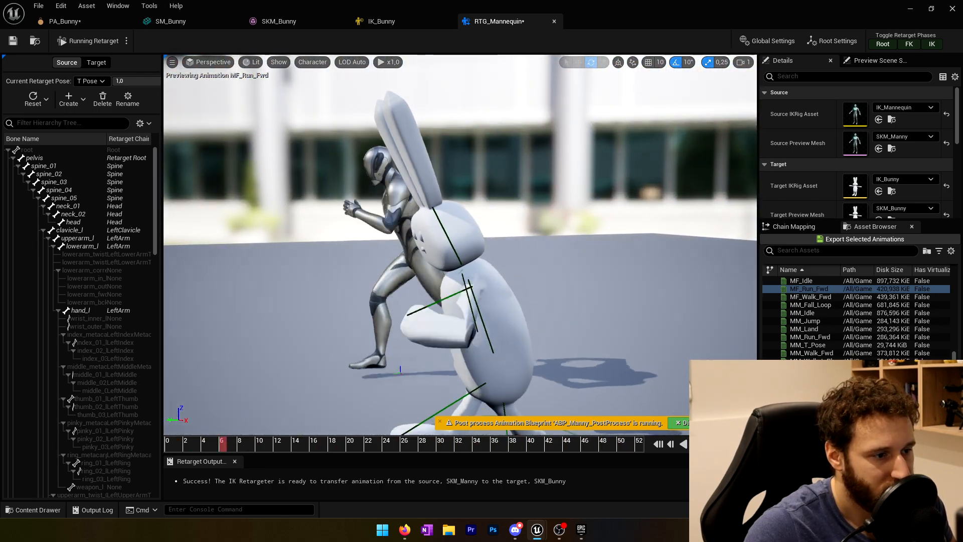
Preview the MM_Land, MM_Jump and MM_Idle animations on the bunny.
click(808, 329)
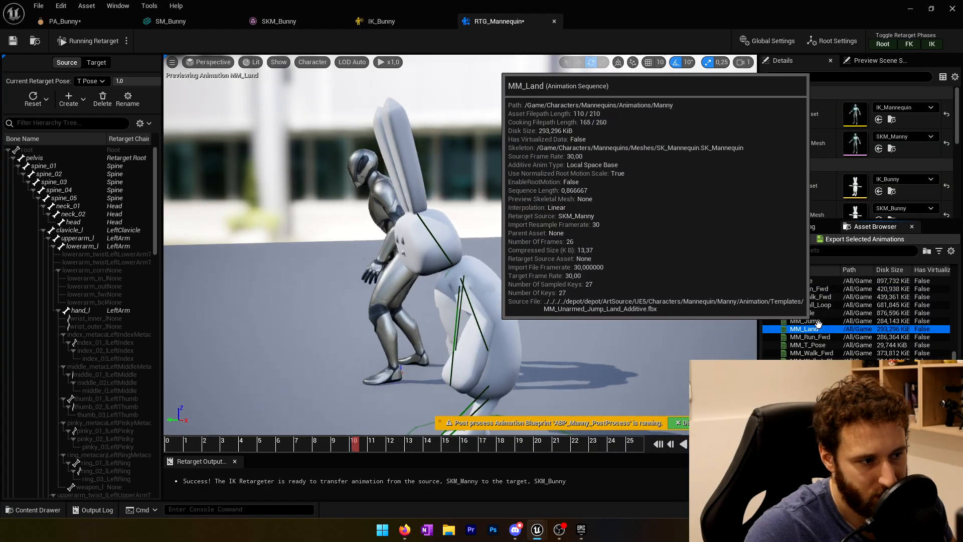
click(823, 319)
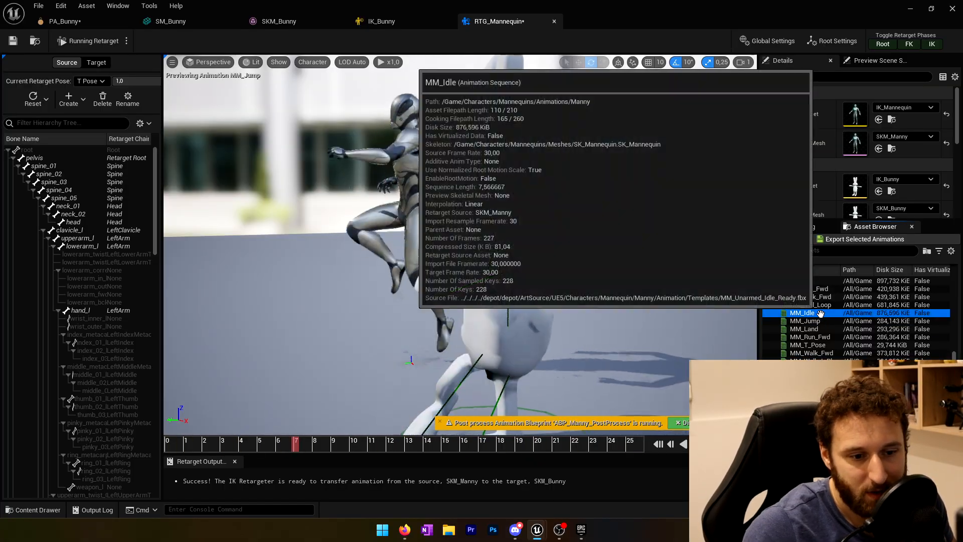
click(801, 313)
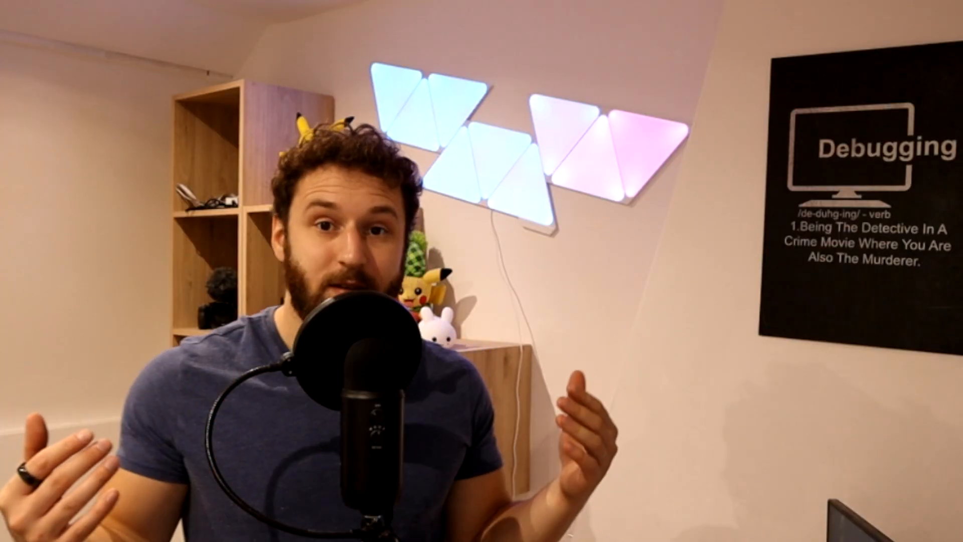